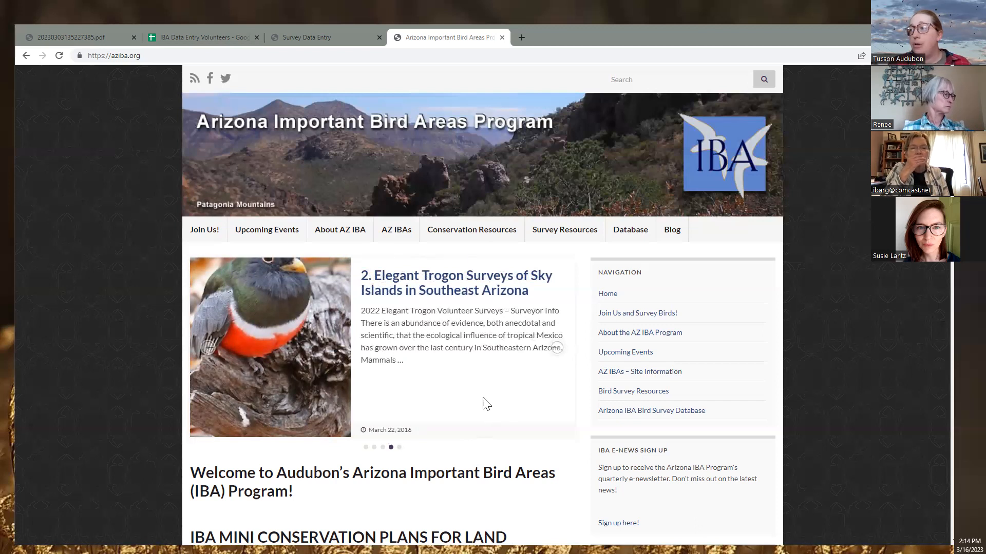
Highlight the aziba.org web address in the address bar
{"action": "left_click", "coordinate": [155, 56]}
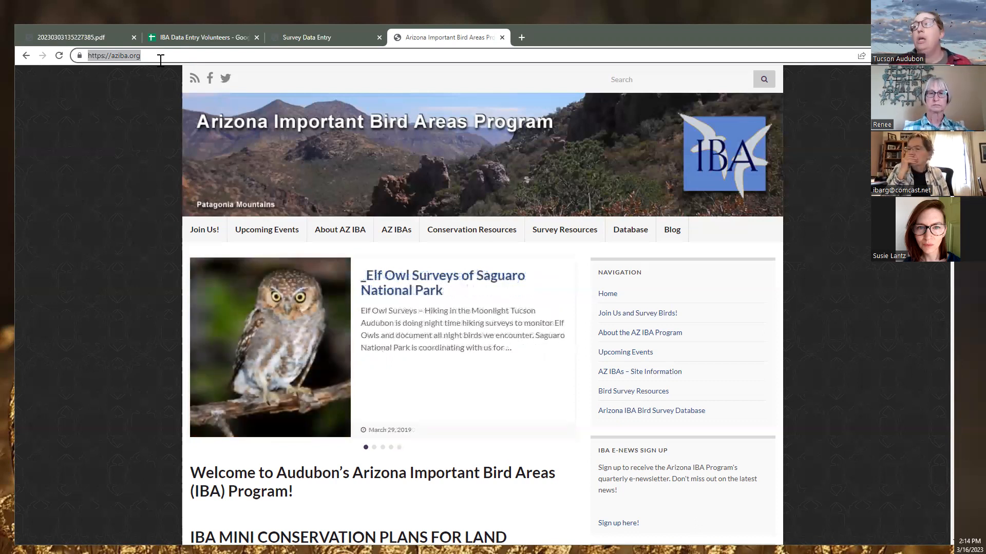
{"action": "left_click", "coordinate": [155, 55]}
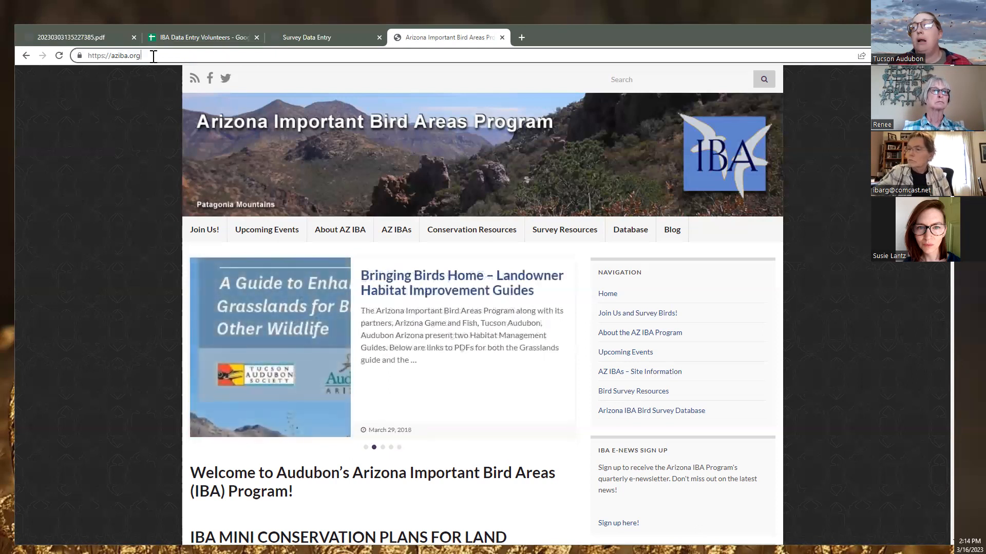
{"action": "left_click_drag", "start_coordinate": [153, 56], "coordinate": [73, 55]}
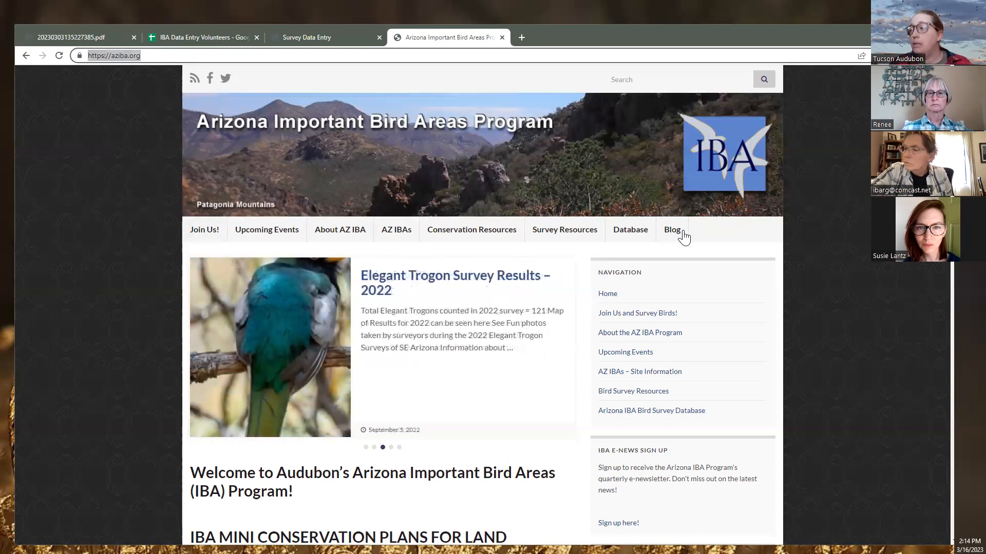
Go to the Database page and follow the Arizona IBA Bird Survey Data Entry link at the bottom
{"action": "left_click", "coordinate": [625, 236]}
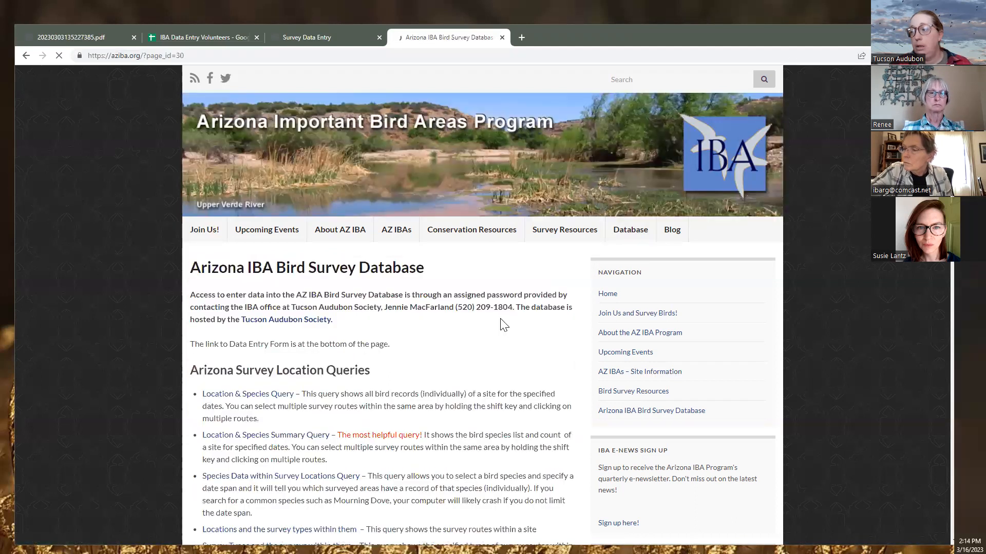
{"action": "scroll", "coordinate": [439, 279], "scroll_direction": "down", "scroll_amount": 3}
{"action": "scroll", "coordinate": [439, 280], "scroll_direction": "down", "scroll_amount": 3}
{"action": "scroll", "coordinate": [318, 361], "scroll_direction": "down", "scroll_amount": 3}
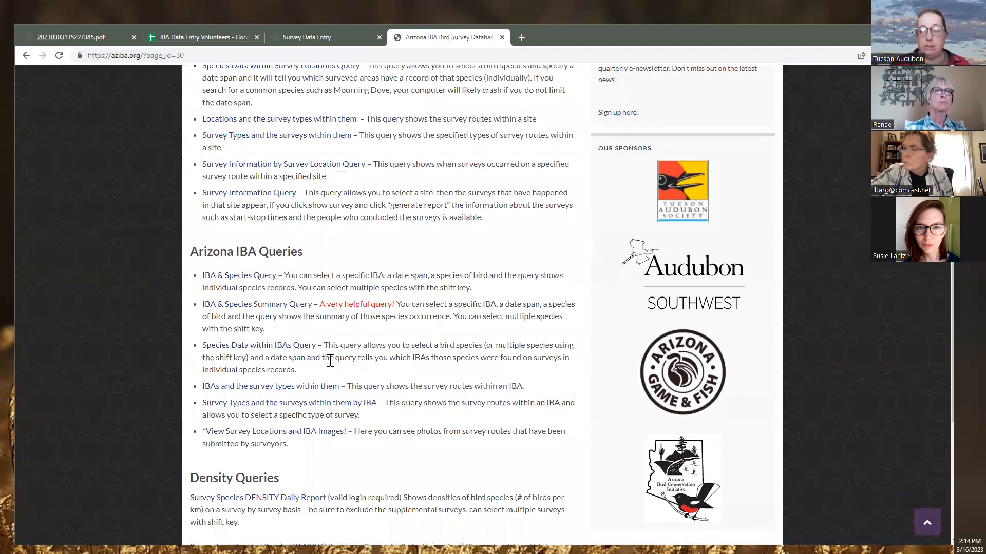
{"action": "scroll", "coordinate": [339, 413], "scroll_direction": "down", "scroll_amount": 5}
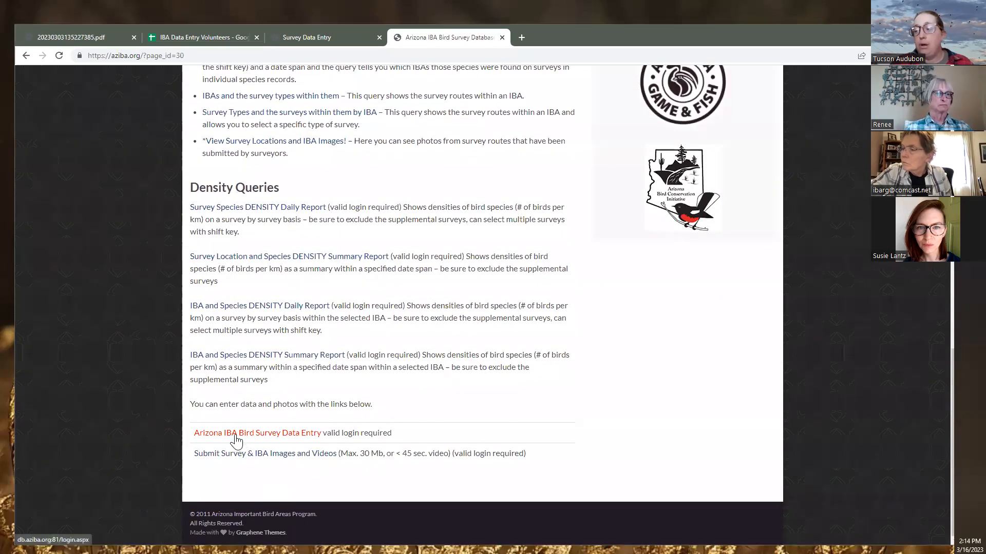
{"action": "left_click", "coordinate": [263, 434]}
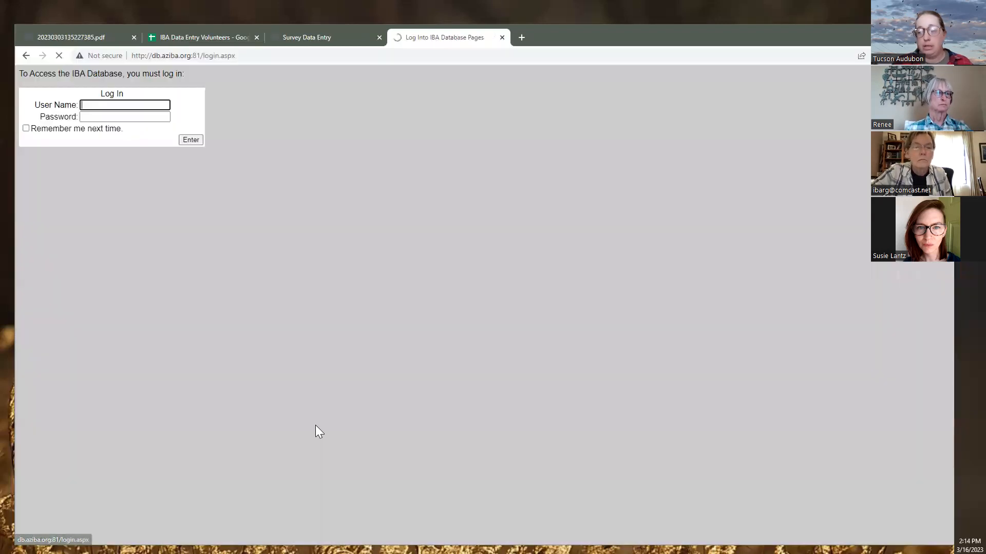
Enter the user name, pick the saved data-entry account from autofill, and log in
{"action": "left_click", "coordinate": [93, 104]}
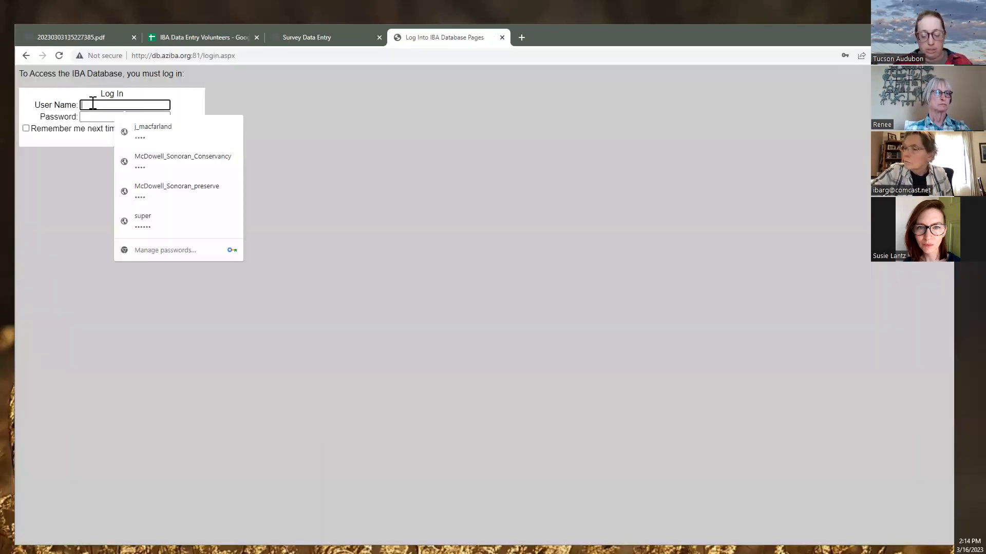
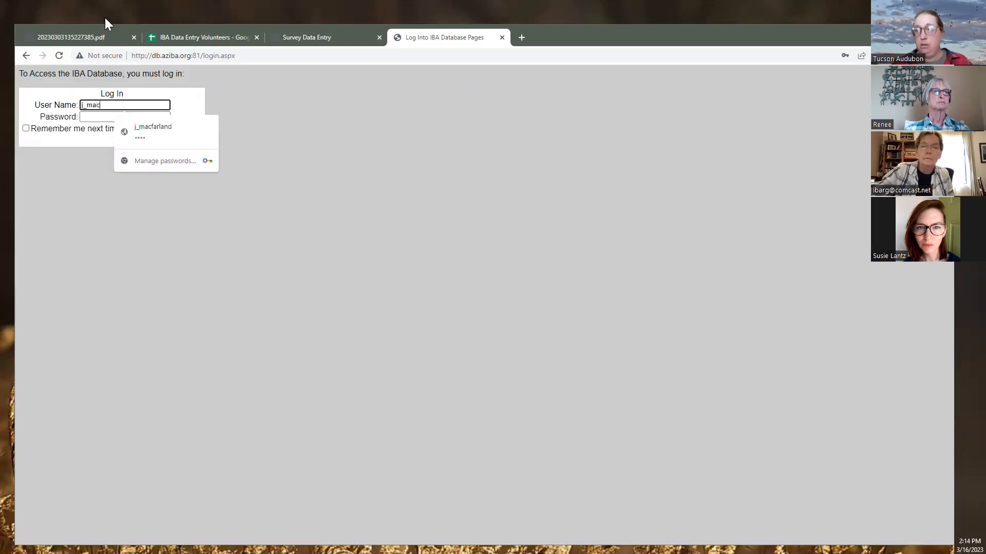
{"action": "left_click", "coordinate": [151, 134]}
{"action": "left_click", "coordinate": [185, 142]}
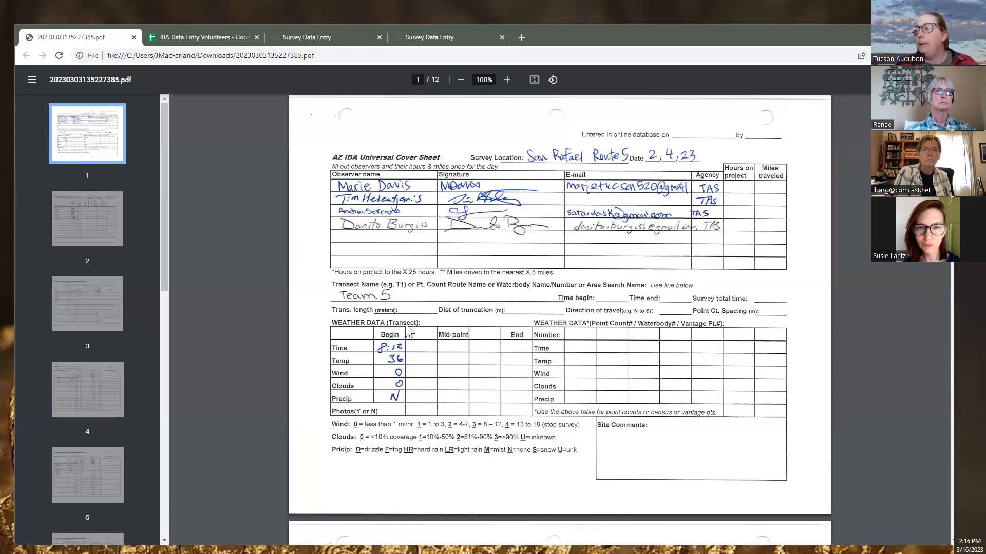
Look over page 1, the San Rafael Route 5 Universal Cover Sheet
{"action": "scroll", "coordinate": [458, 331], "scroll_direction": "down", "scroll_amount": 1}
{"action": "scroll", "coordinate": [458, 331], "scroll_direction": "up", "scroll_amount": 1}
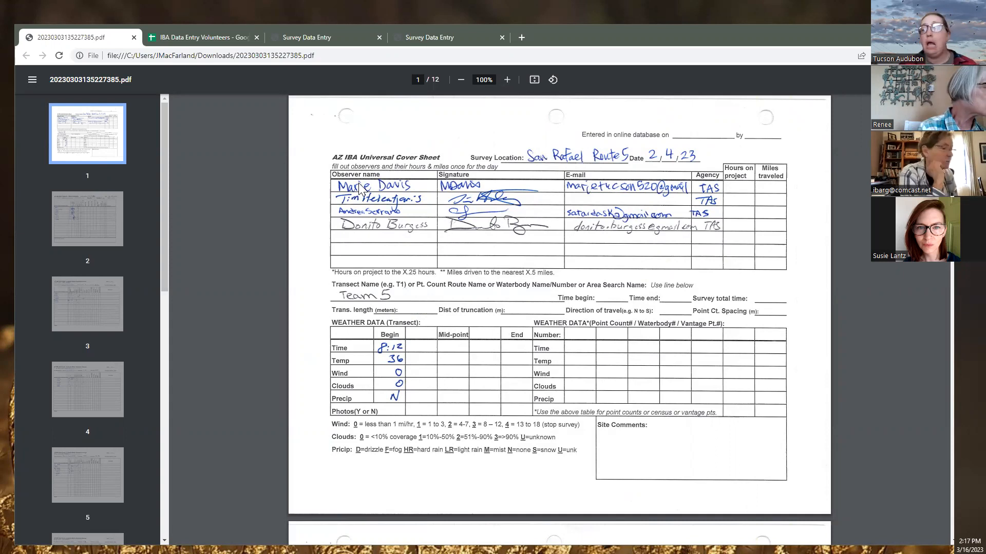
{"action": "scroll", "coordinate": [359, 188], "scroll_direction": "down", "scroll_amount": 10}
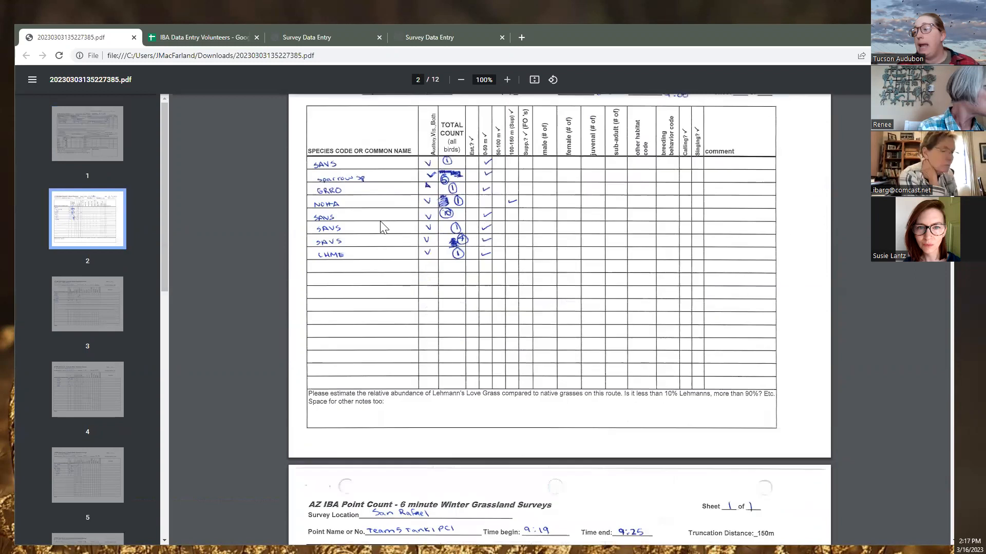
{"action": "scroll", "coordinate": [380, 226], "scroll_direction": "down", "scroll_amount": 6}
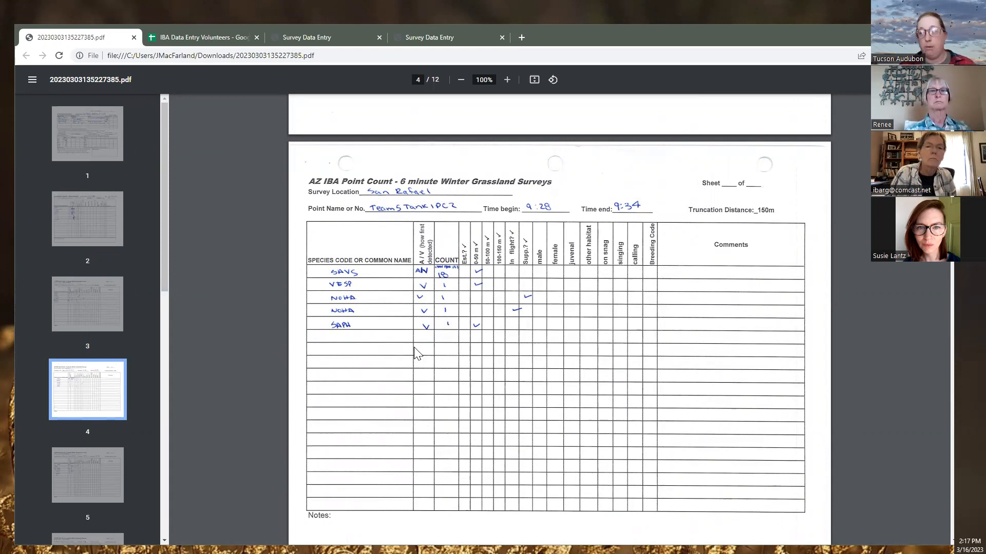
{"action": "scroll", "coordinate": [414, 347], "scroll_direction": "up", "scroll_amount": 20}
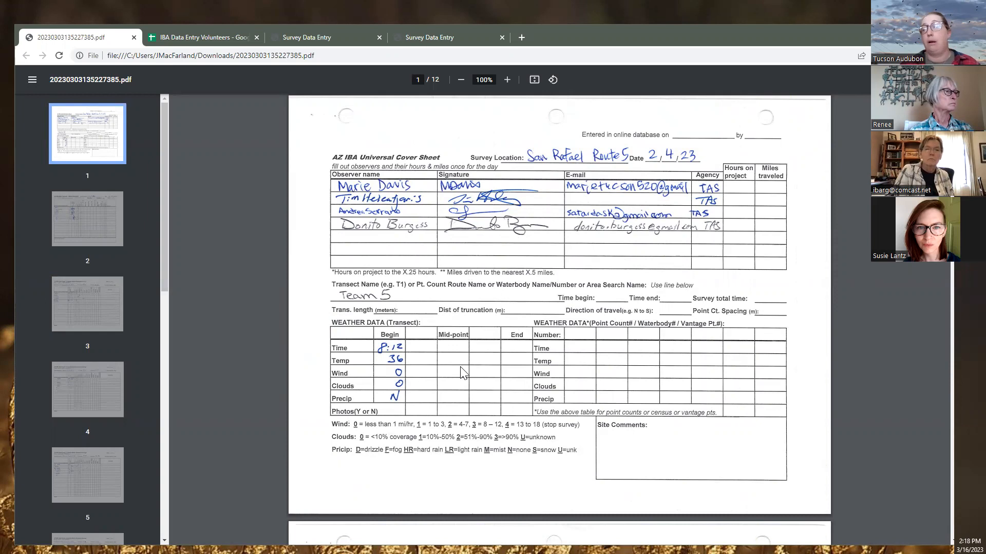
{"action": "scroll", "coordinate": [510, 274], "scroll_direction": "down", "scroll_amount": 1}
{"action": "scroll", "coordinate": [510, 274], "scroll_direction": "up", "scroll_amount": 1}
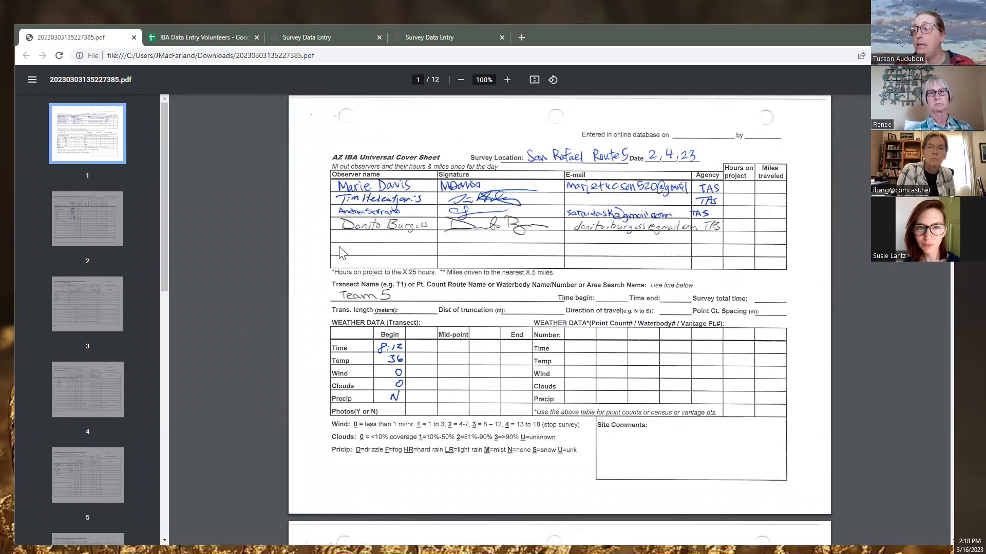
Jump to pages 10 and 11, then back to the cover sheet and page 2 transect sheet
{"action": "left_click_drag", "start_coordinate": [168, 241], "coordinate": [192, 453]}
{"action": "left_click", "coordinate": [113, 418]}
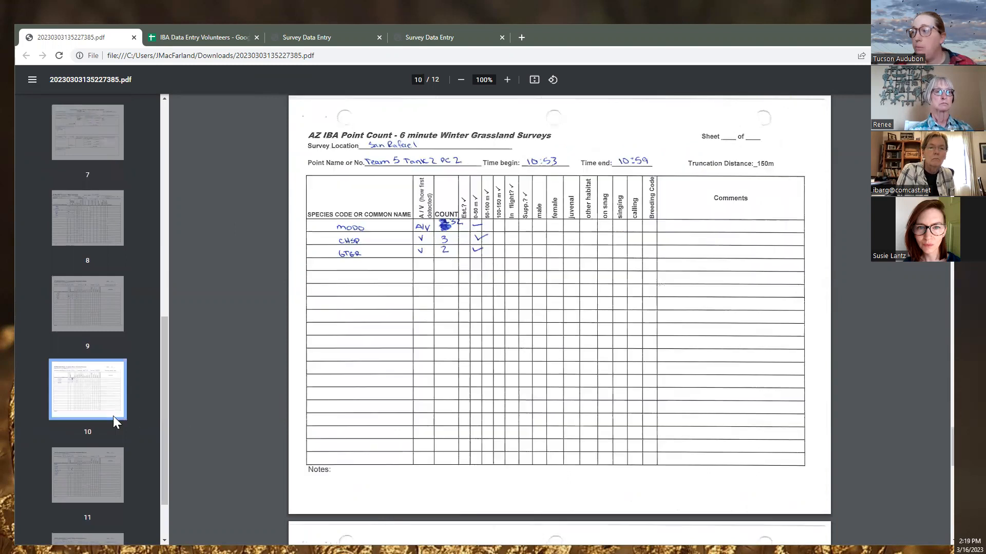
{"action": "scroll", "coordinate": [91, 420], "scroll_direction": "down", "scroll_amount": 1}
{"action": "left_click", "coordinate": [89, 424]}
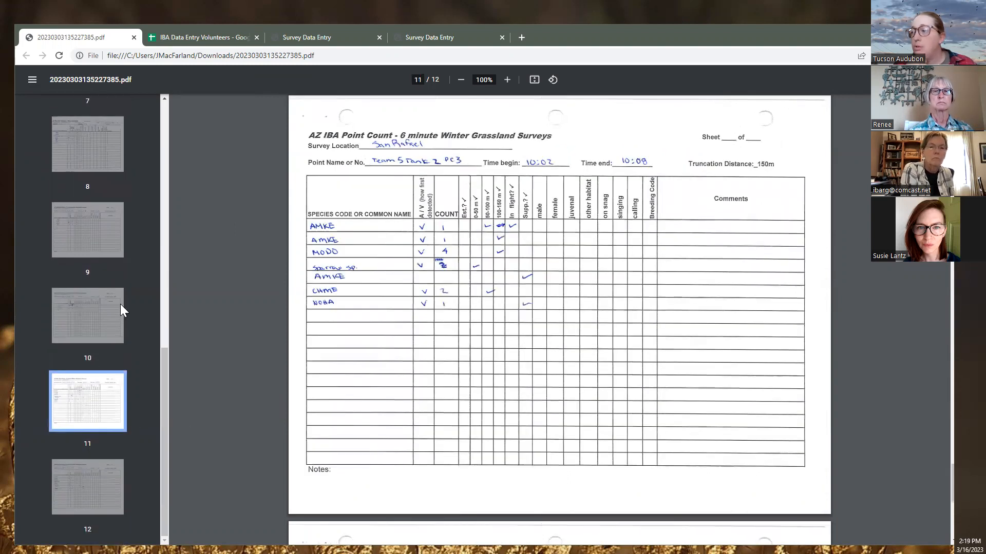
{"action": "left_click_drag", "start_coordinate": [163, 409], "coordinate": [154, 136]}
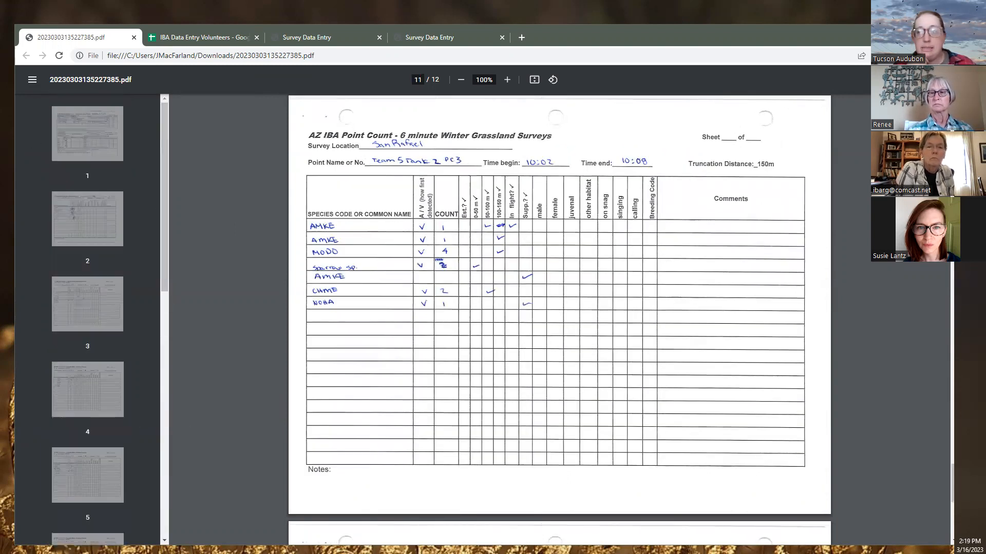
{"action": "left_click", "coordinate": [73, 124]}
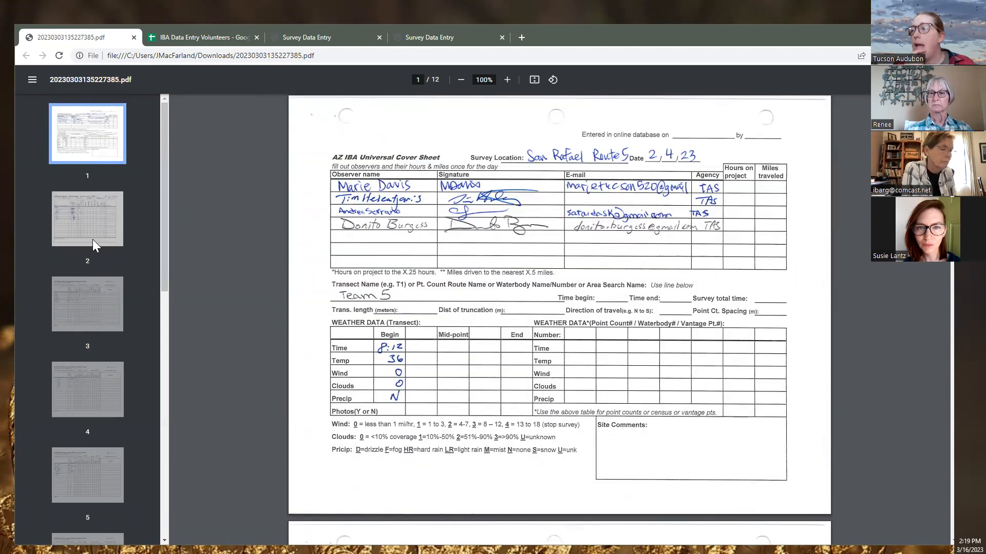
{"action": "left_click", "coordinate": [92, 241]}
{"action": "left_click", "coordinate": [79, 142]}
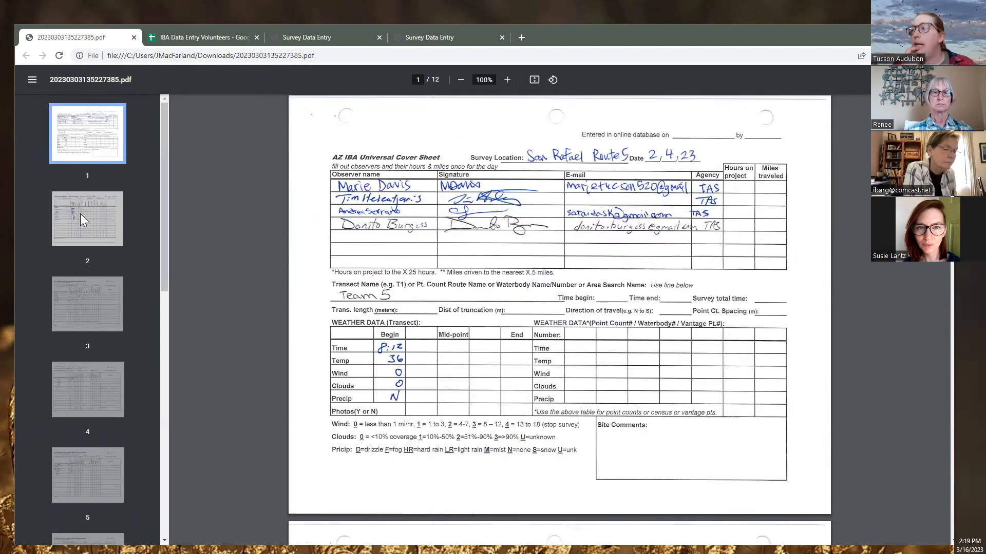
{"action": "left_click", "coordinate": [80, 214]}
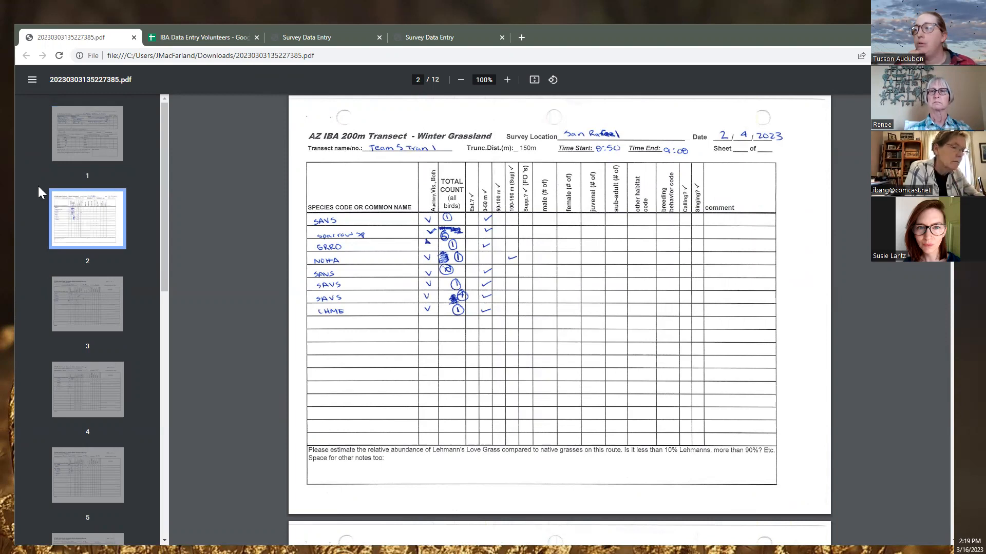
Step through the page 3 point count sheet and on through pages 4, 5 and 6
{"action": "left_click", "coordinate": [82, 285]}
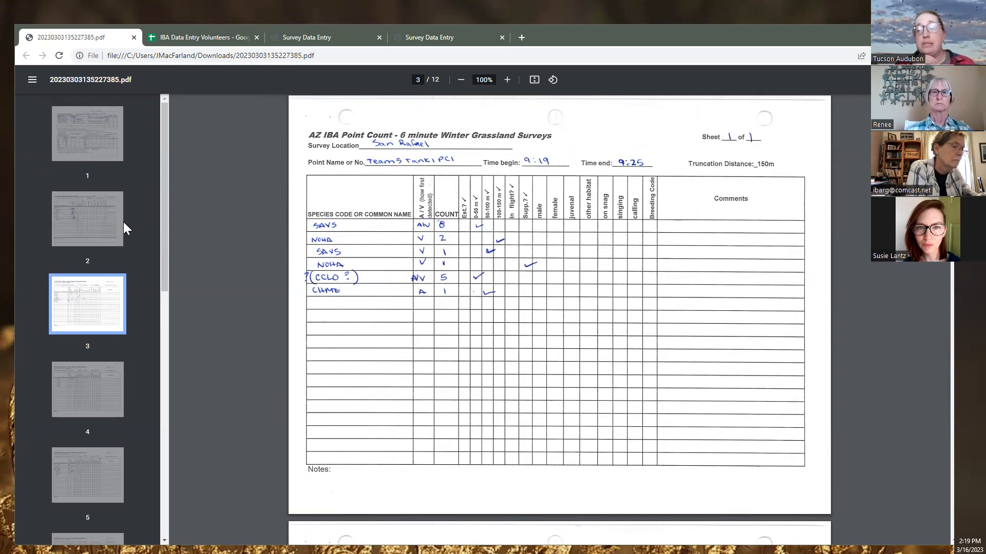
{"action": "left_click", "coordinate": [77, 137]}
{"action": "left_click", "coordinate": [81, 222]}
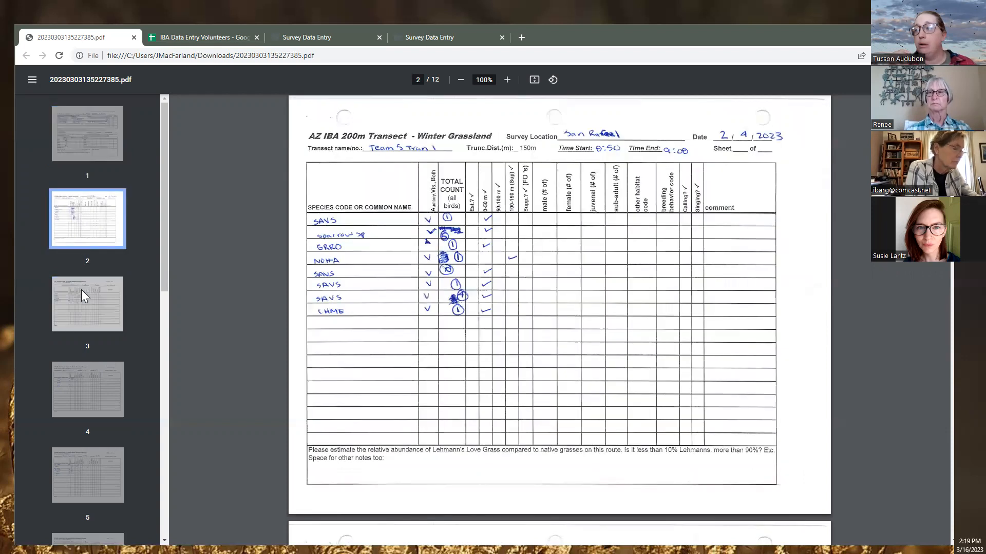
{"action": "left_click", "coordinate": [81, 289]}
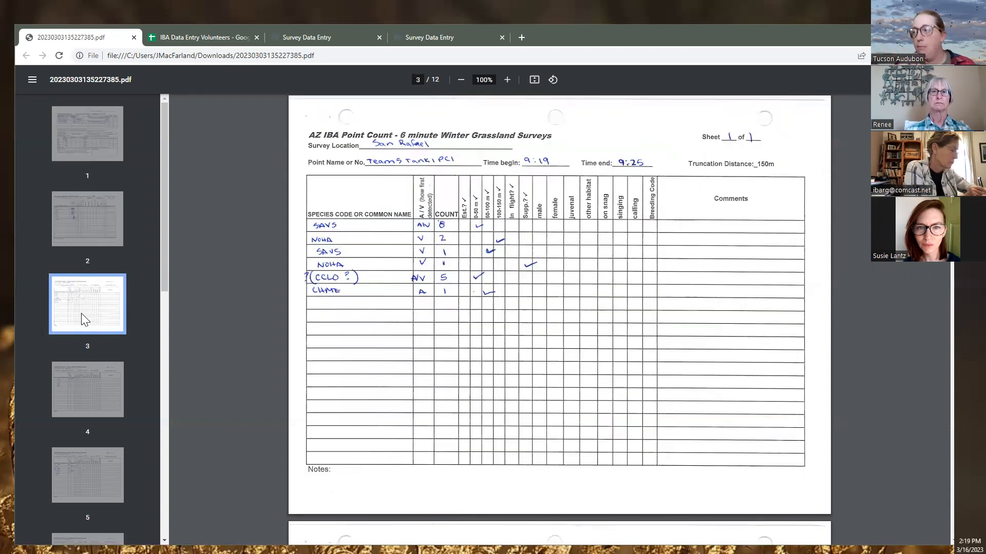
{"action": "left_click", "coordinate": [78, 387]}
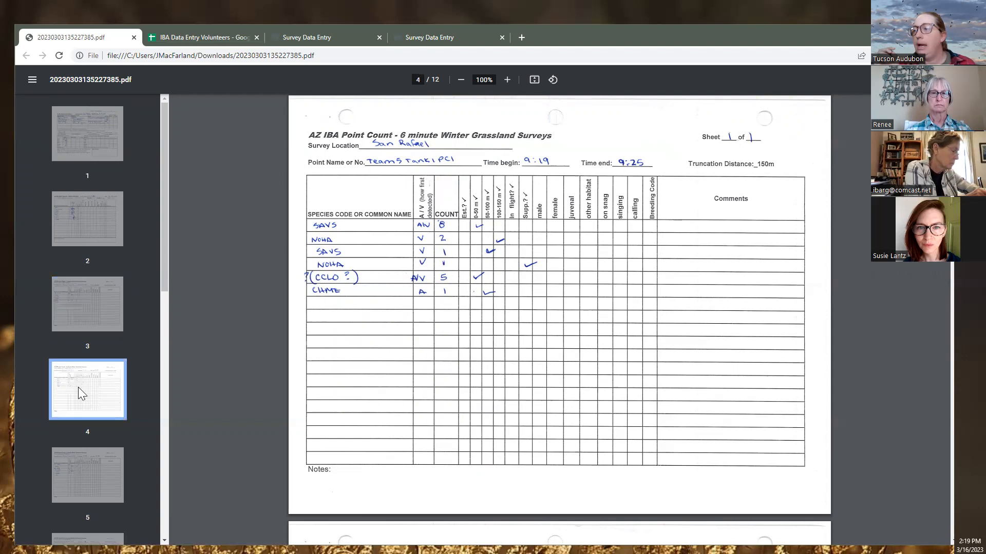
{"action": "scroll", "coordinate": [94, 406], "scroll_direction": "down", "scroll_amount": 2}
{"action": "left_click", "coordinate": [91, 377]}
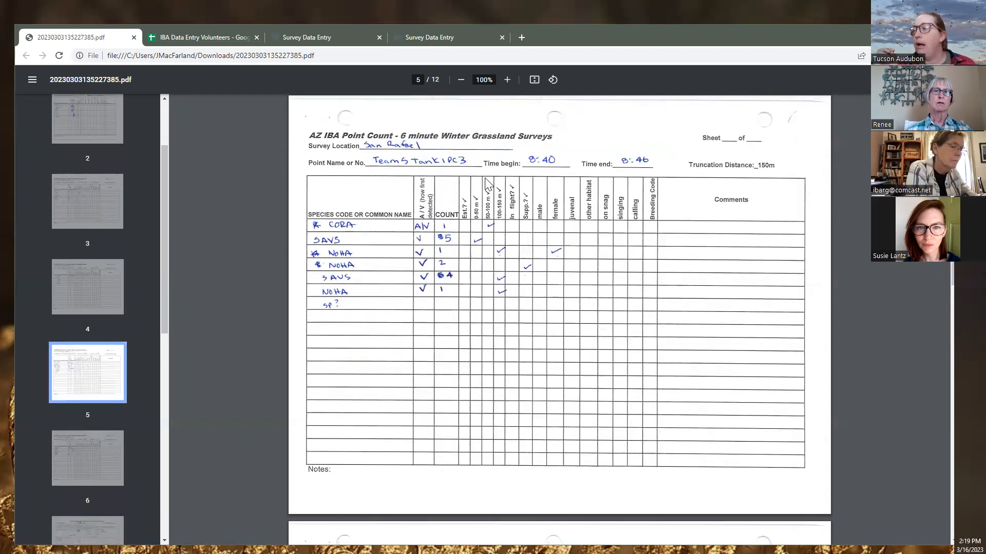
{"action": "left_click", "coordinate": [100, 467]}
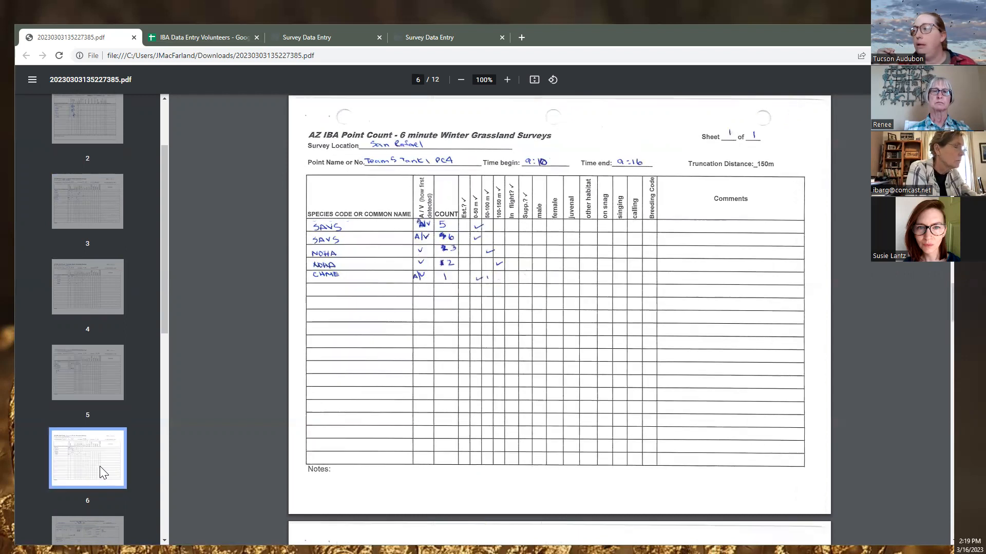
{"action": "scroll", "coordinate": [102, 410], "scroll_direction": "down", "scroll_amount": 3}
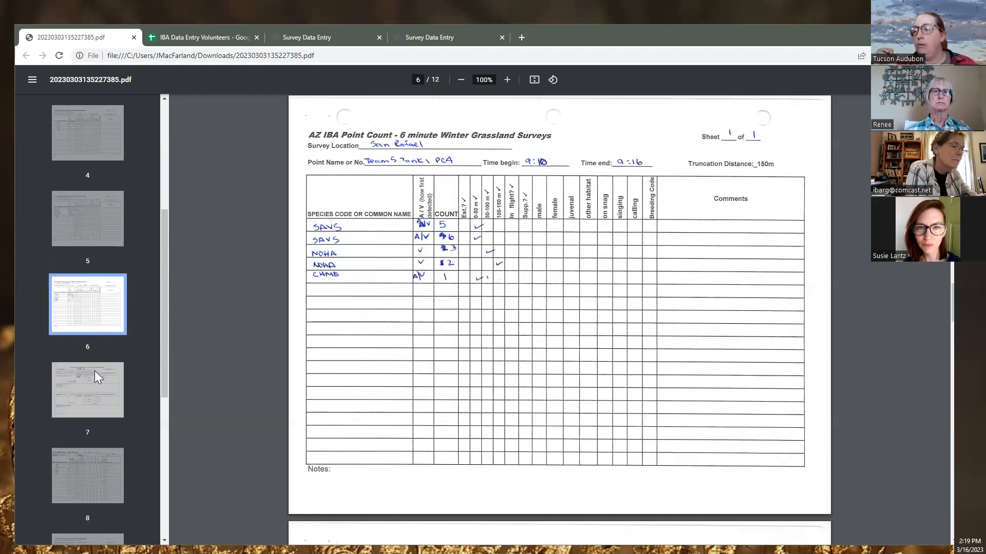
View the page 7 longspur datasheet, then the pages 9, 11 and 12 point-count sheets
{"action": "left_click", "coordinate": [95, 375]}
{"action": "scroll", "coordinate": [152, 390], "scroll_direction": "down", "scroll_amount": 1}
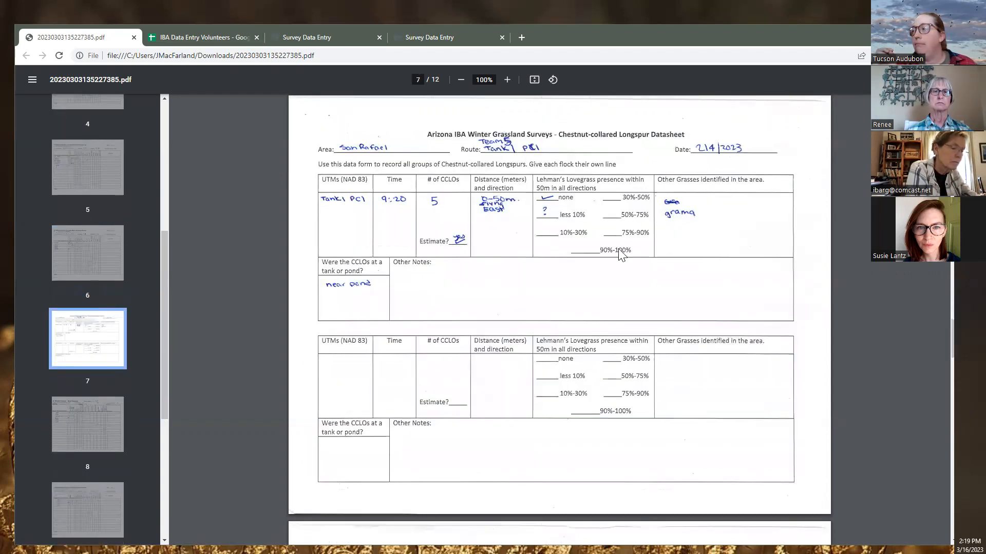
{"action": "scroll", "coordinate": [225, 384], "scroll_direction": "down", "scroll_amount": 1}
{"action": "scroll", "coordinate": [518, 303], "scroll_direction": "down", "scroll_amount": 2}
{"action": "scroll", "coordinate": [506, 313], "scroll_direction": "up", "scroll_amount": 1}
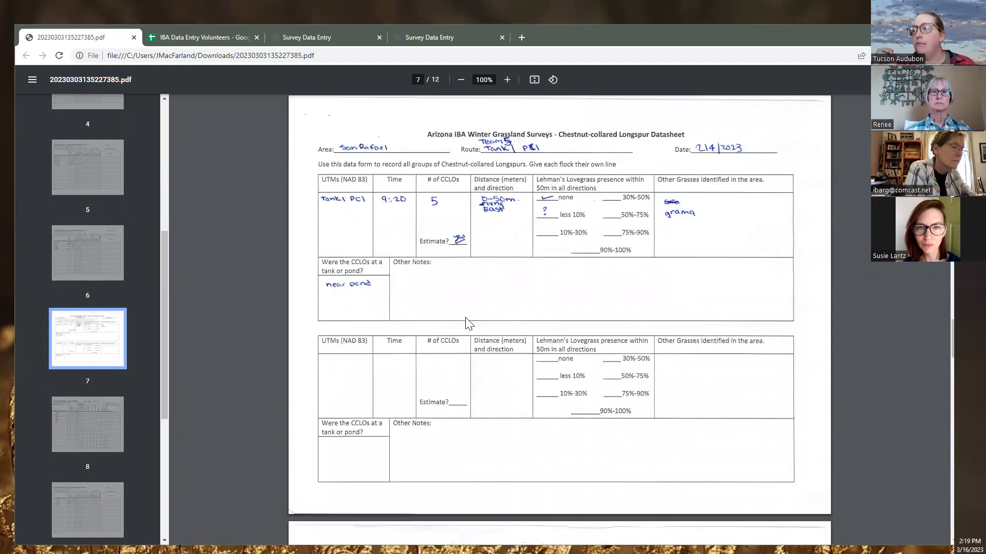
{"action": "scroll", "coordinate": [466, 316], "scroll_direction": "down", "scroll_amount": 2}
{"action": "scroll", "coordinate": [468, 322], "scroll_direction": "down", "scroll_amount": 4}
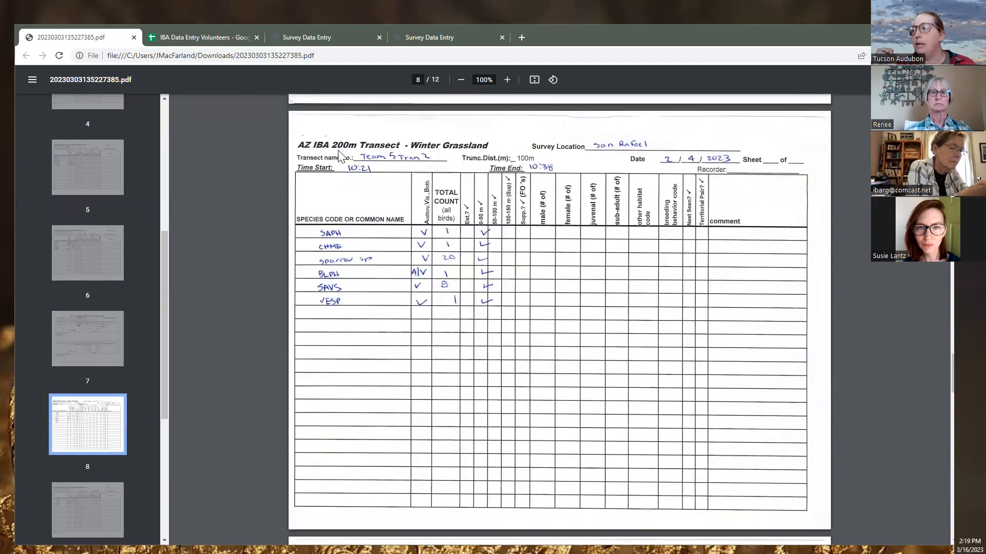
{"action": "left_click", "coordinate": [73, 517]}
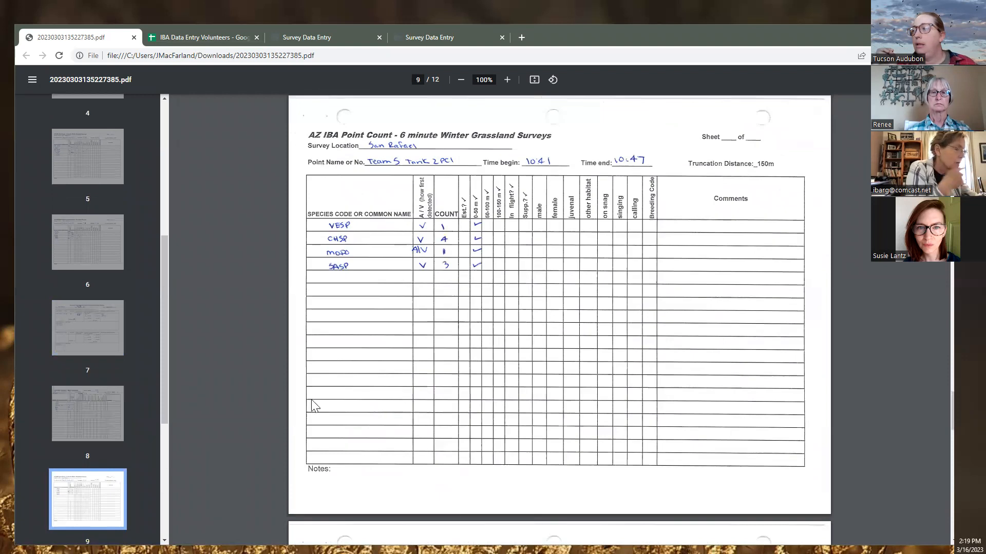
{"action": "scroll", "coordinate": [334, 403], "scroll_direction": "down", "scroll_amount": 3}
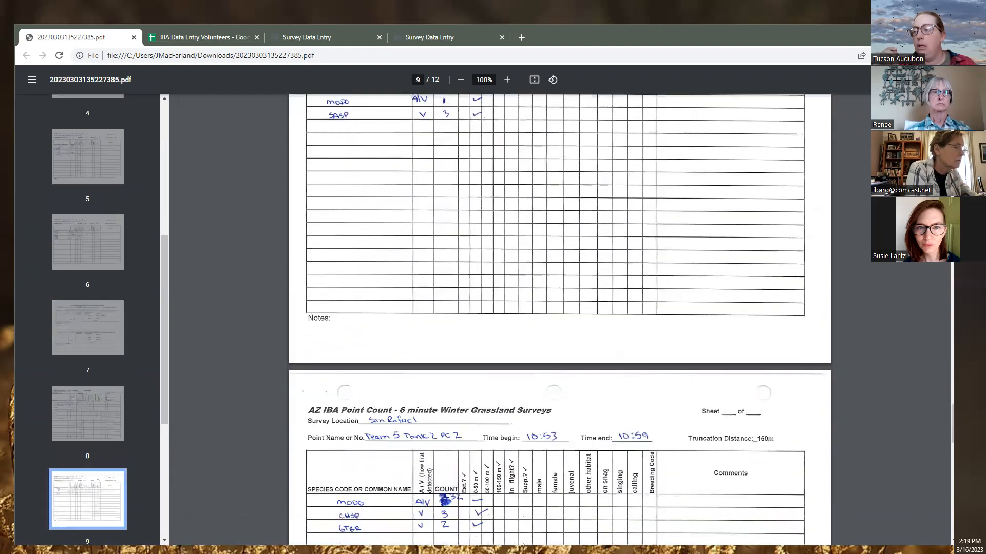
{"action": "scroll", "coordinate": [116, 448], "scroll_direction": "down", "scroll_amount": 5}
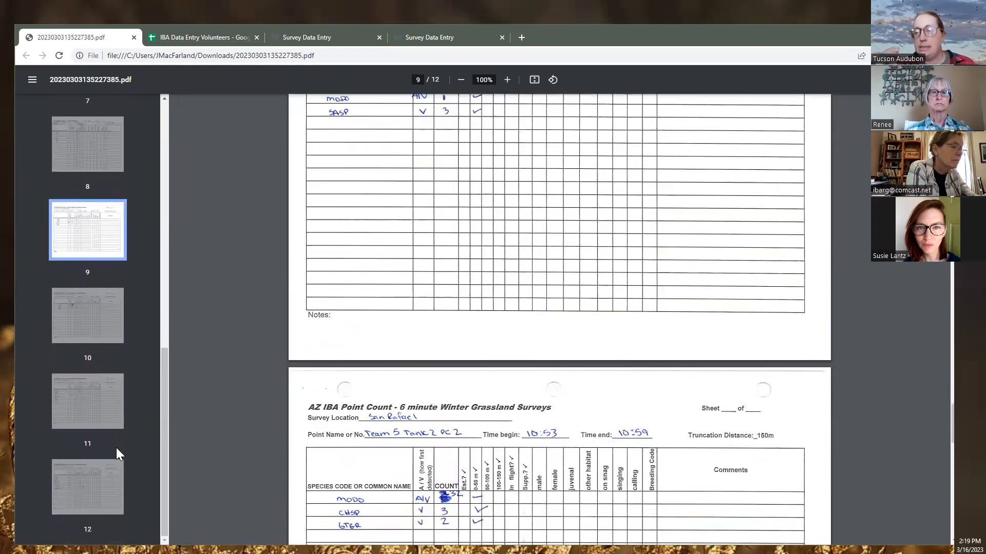
{"action": "left_click", "coordinate": [93, 408]}
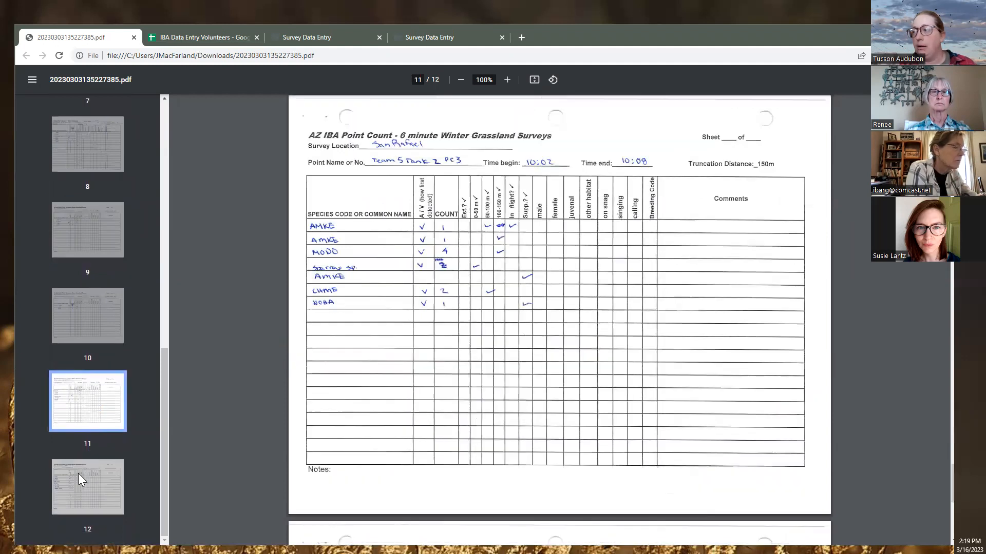
{"action": "left_click", "coordinate": [86, 500]}
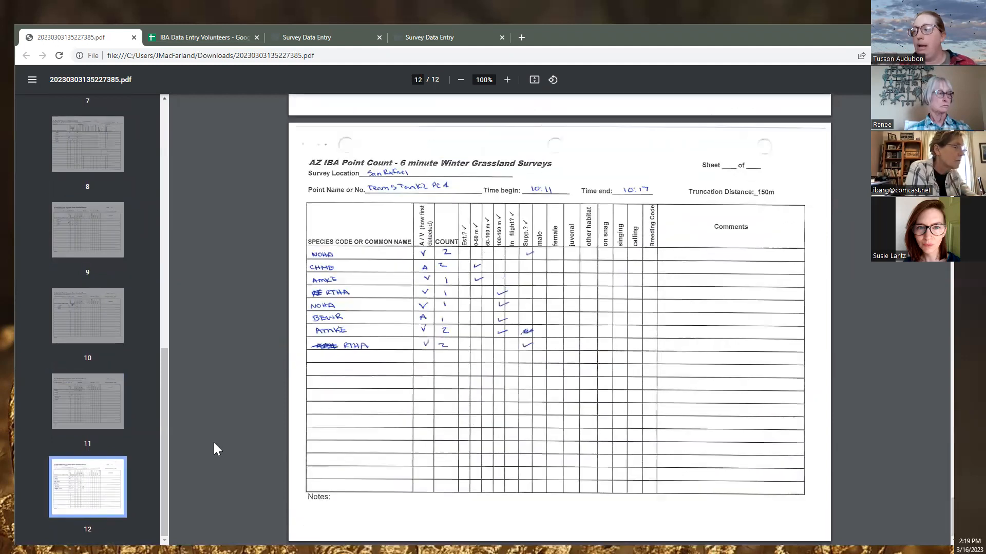
{"action": "scroll", "coordinate": [210, 415], "scroll_direction": "up", "scroll_amount": 2}
{"action": "scroll", "coordinate": [84, 390], "scroll_direction": "up", "scroll_amount": 10}
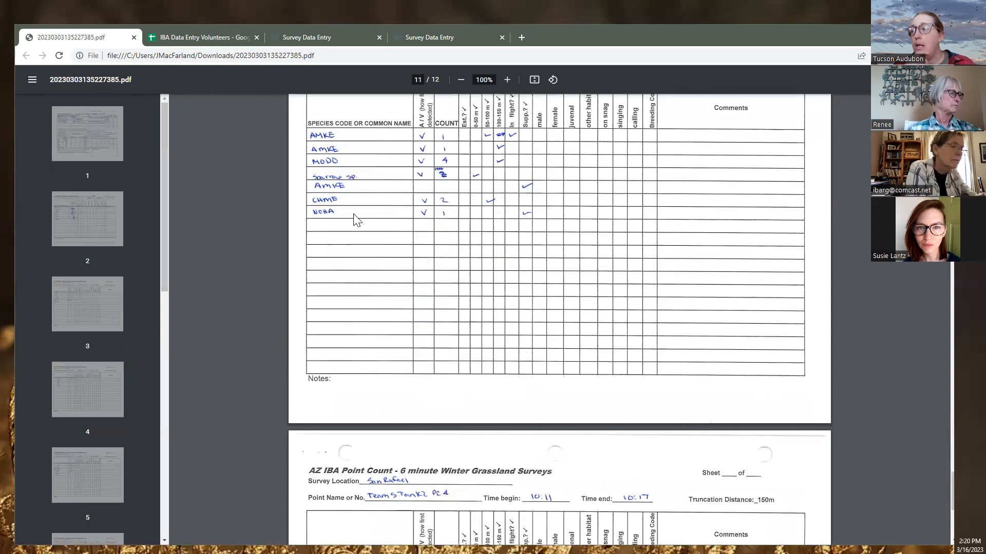
Zoom in on the page 11 species table, return to 100%, and scroll up to page 8
{"action": "left_click", "coordinate": [506, 80]}
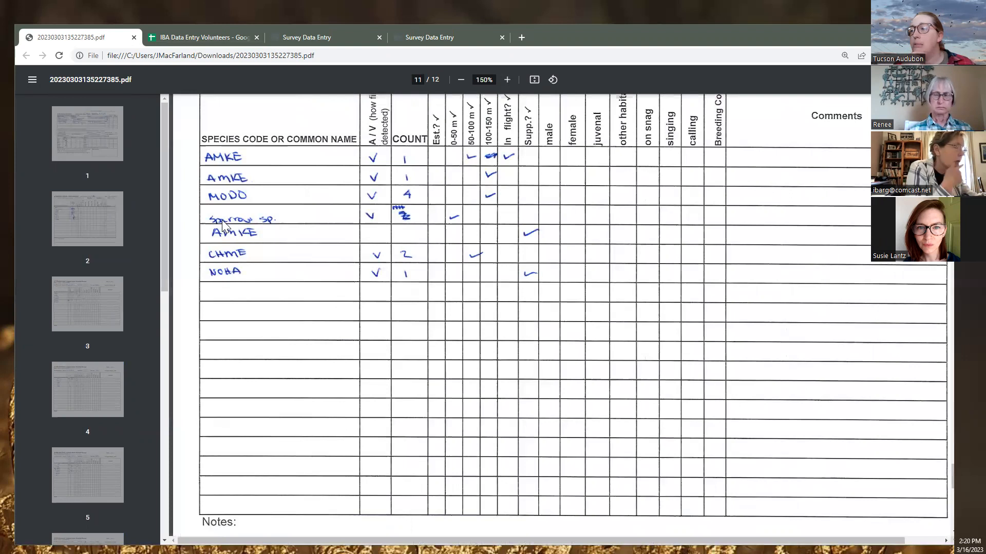
{"action": "left_click", "coordinate": [459, 84]}
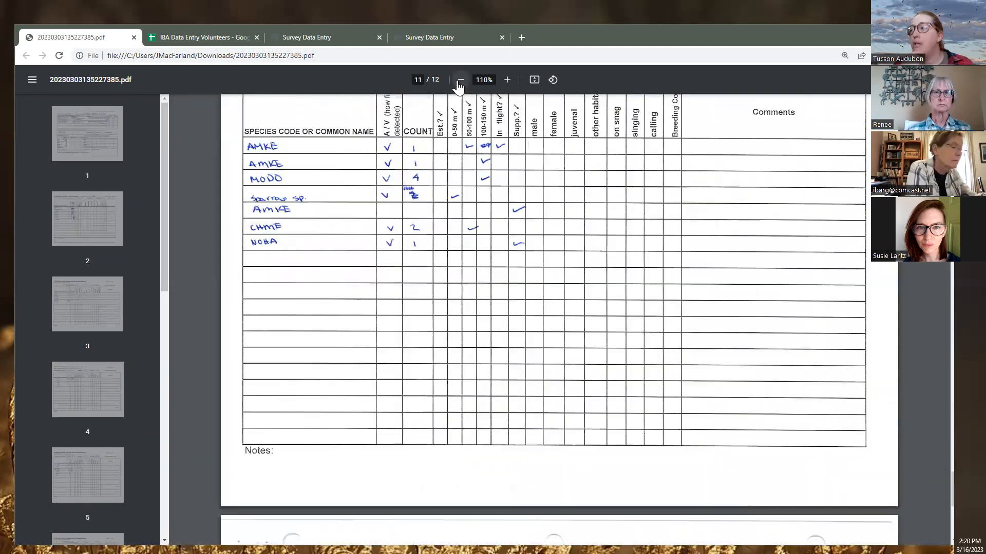
{"action": "left_click", "coordinate": [459, 85]}
{"action": "left_click", "coordinate": [458, 85]}
{"action": "scroll", "coordinate": [423, 250], "scroll_direction": "up", "scroll_amount": 15}
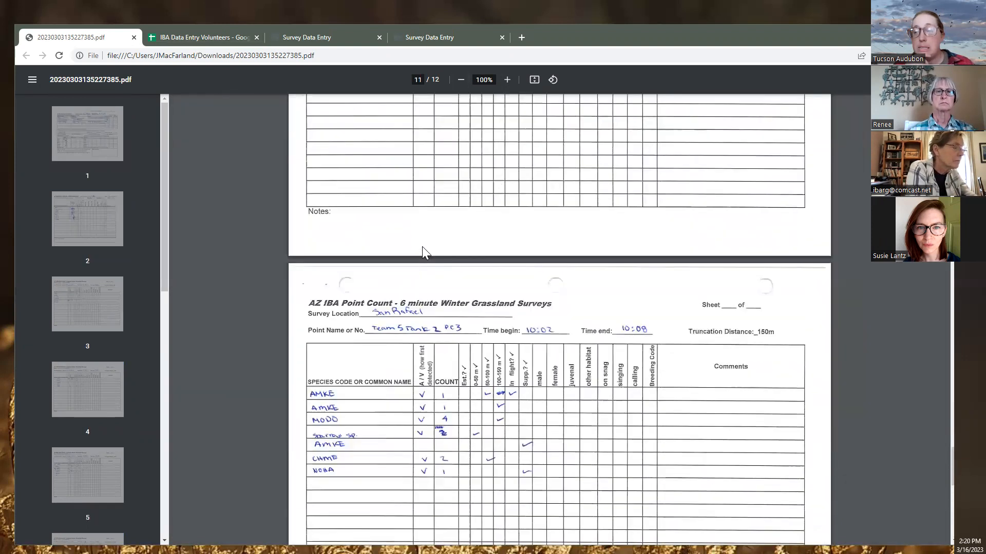
{"action": "scroll", "coordinate": [424, 252], "scroll_direction": "up", "scroll_amount": 12}
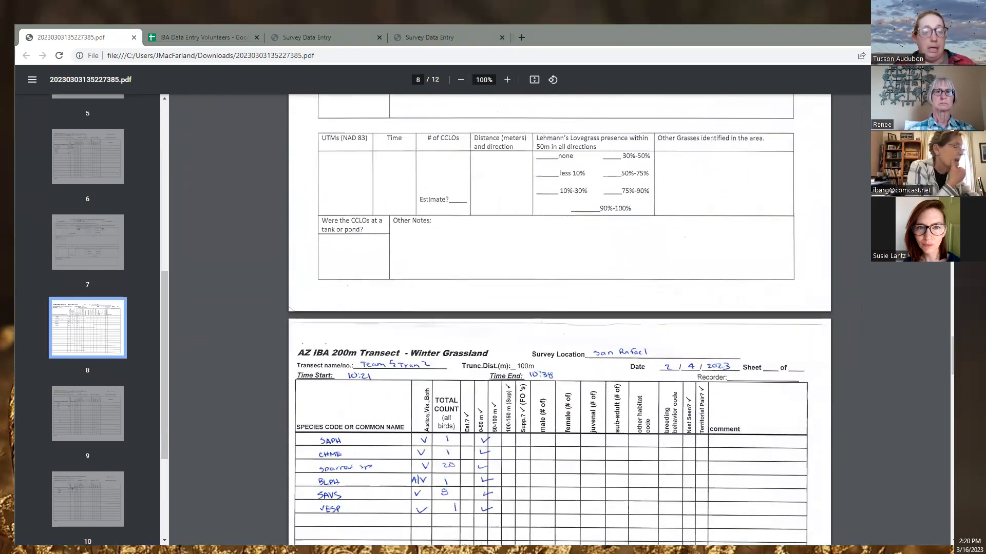
{"action": "key", "text": "alt+Tab"}
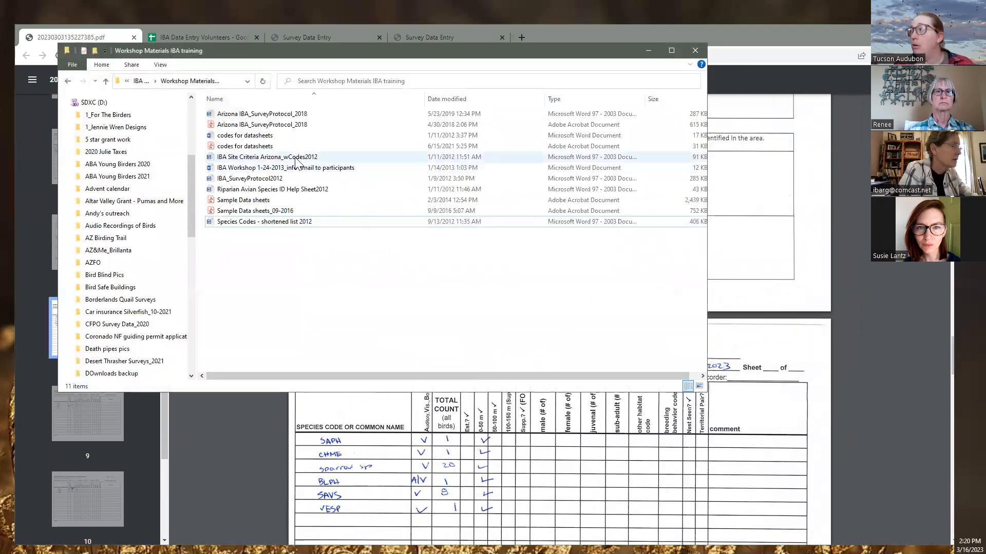
Minimize the Workshop Materials folder, open a new File Explorer window, and move it to the other screen
{"action": "left_click", "coordinate": [647, 50]}
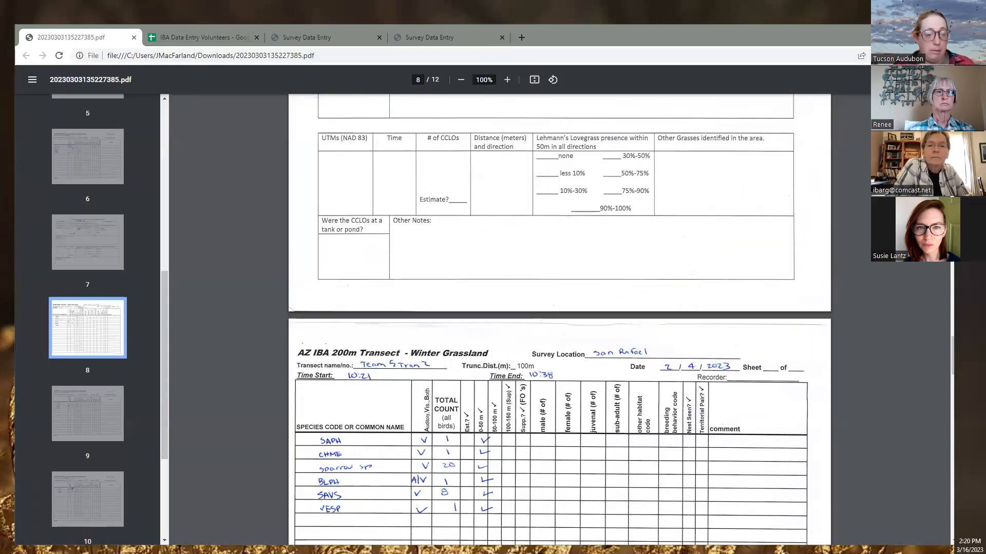
{"action": "key", "text": "super+e"}
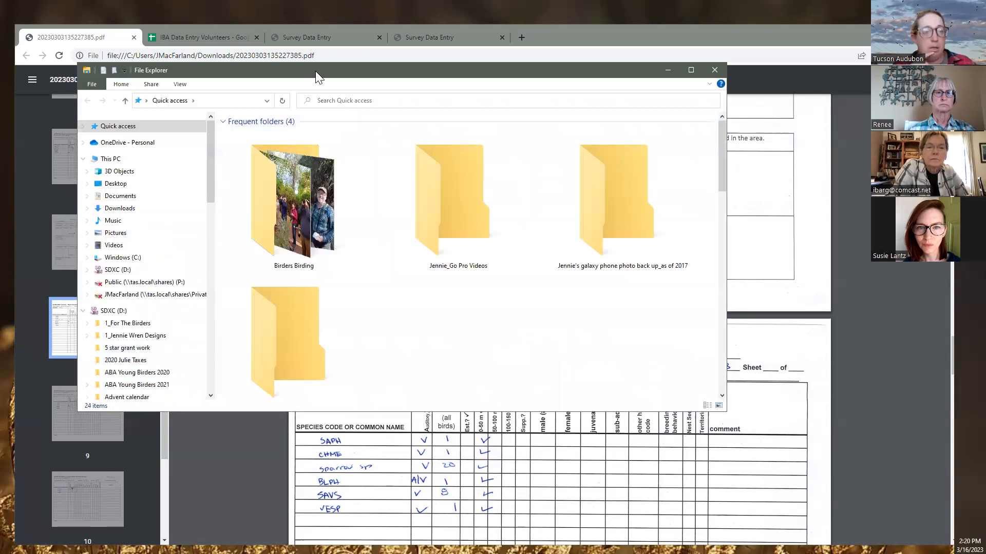
{"action": "left_click_drag", "start_coordinate": [315, 71], "coordinate": [0, 71]}
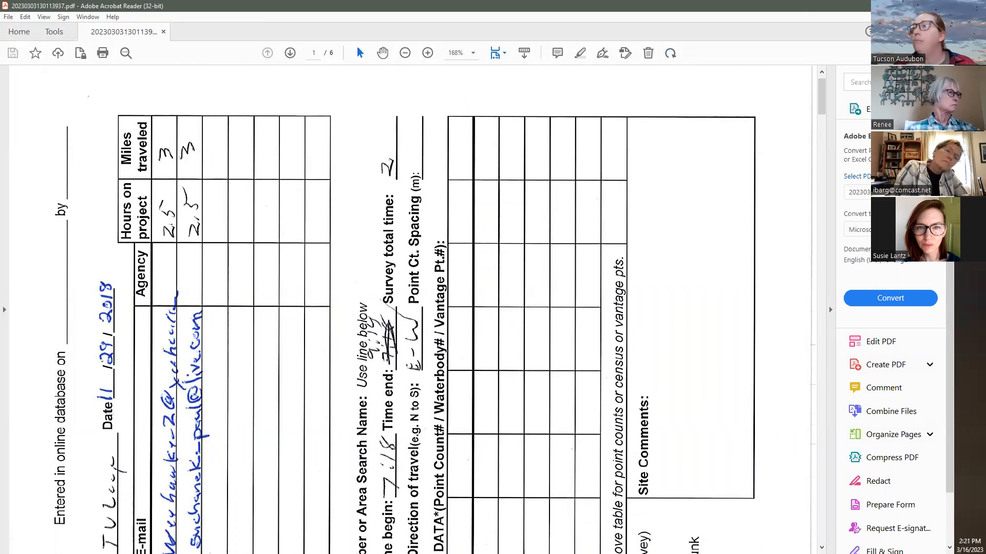
Close Acrobat Reader and pull the 20230303130008429.pdf tab into this browser window
{"action": "left_click", "coordinate": [942, 6]}
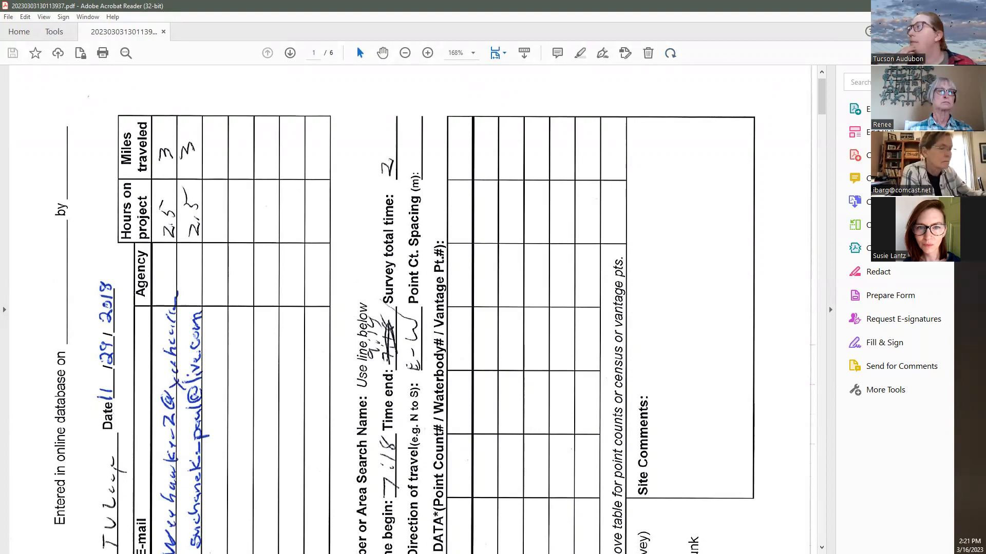
{"action": "left_click", "coordinate": [942, 6]}
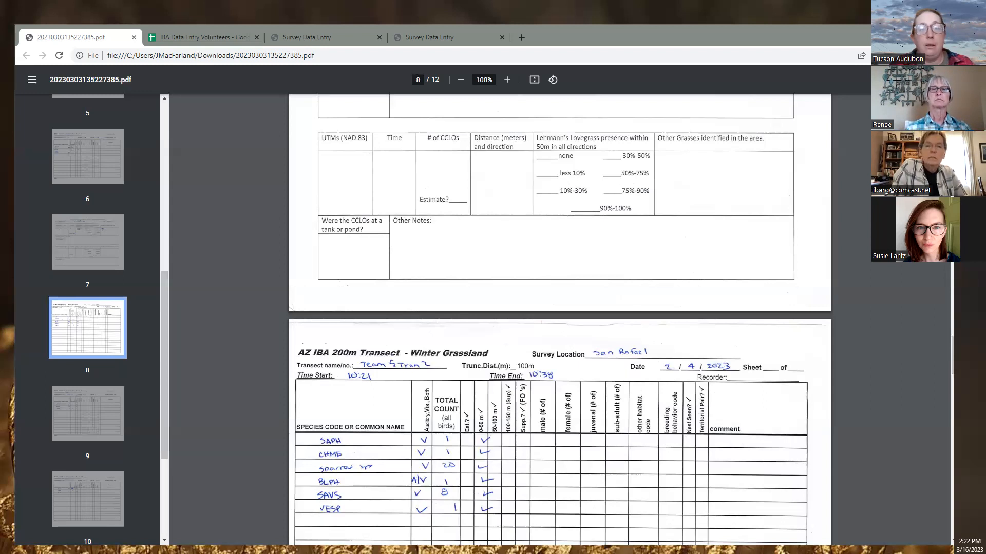
{"action": "left_click_drag", "start_coordinate": [501, 43], "coordinate": [437, 38]}
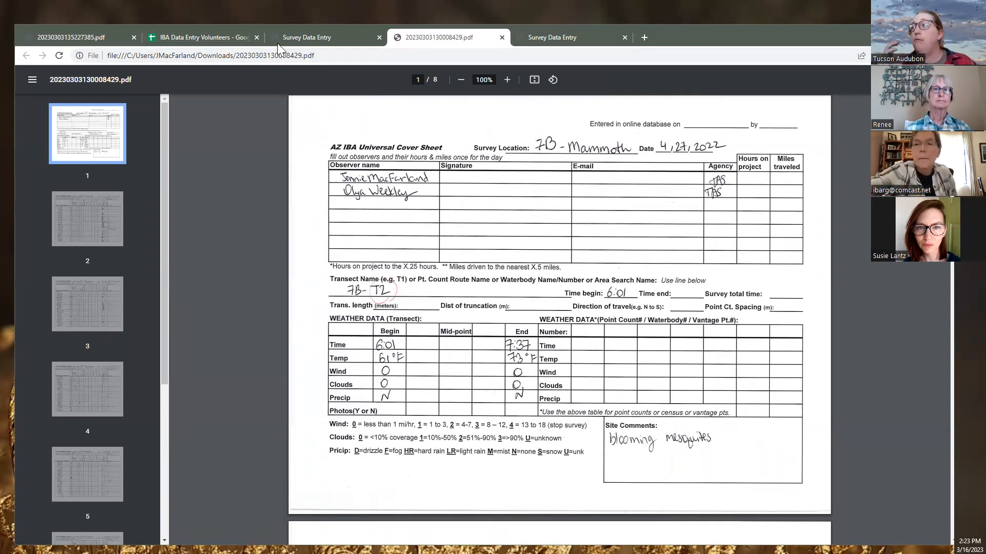
Switch to the Survey Data Entry tab showing the blank survey record form
{"action": "mouse_move", "coordinate": [286, 42]}
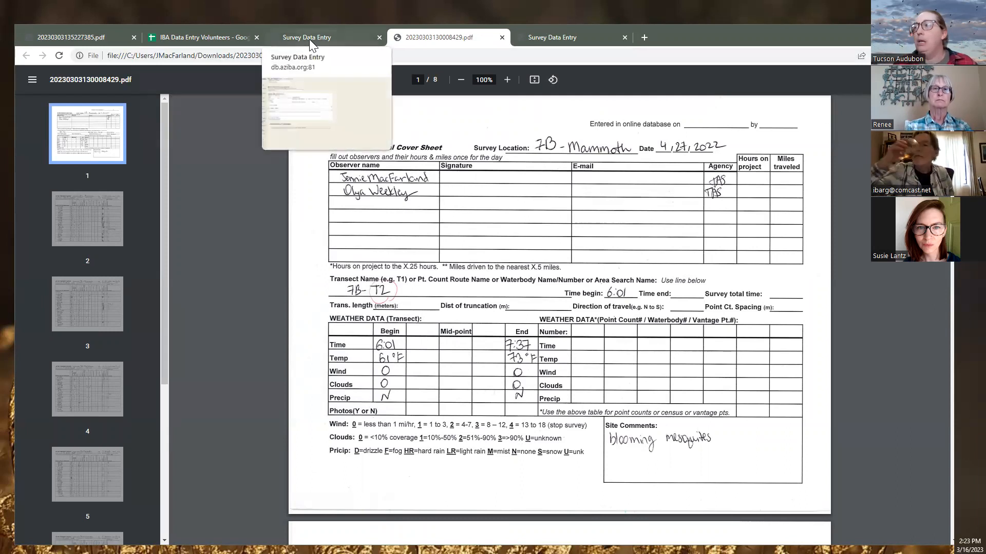
{"action": "left_click", "coordinate": [311, 39]}
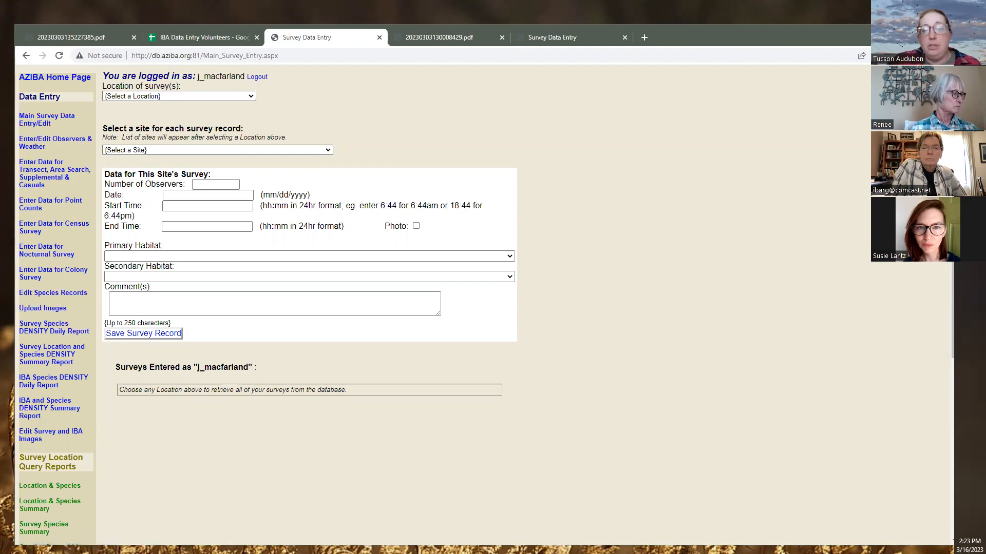
Enlarge the Gmail window and open '4 Letter Codes - Bird Data' from the IBA Data Resources folder
{"action": "key", "text": "alt+Tab"}
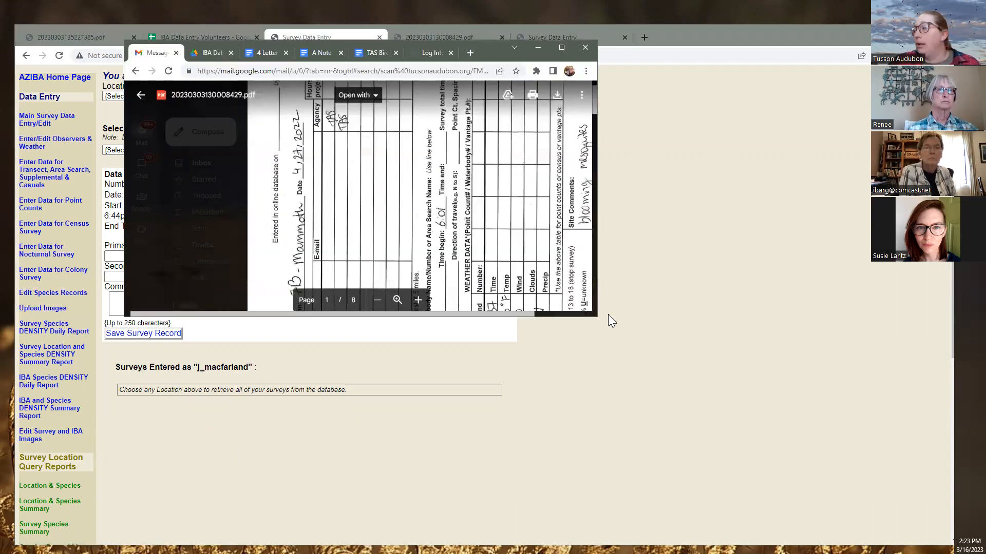
{"action": "left_click_drag", "start_coordinate": [595, 318], "coordinate": [810, 481]}
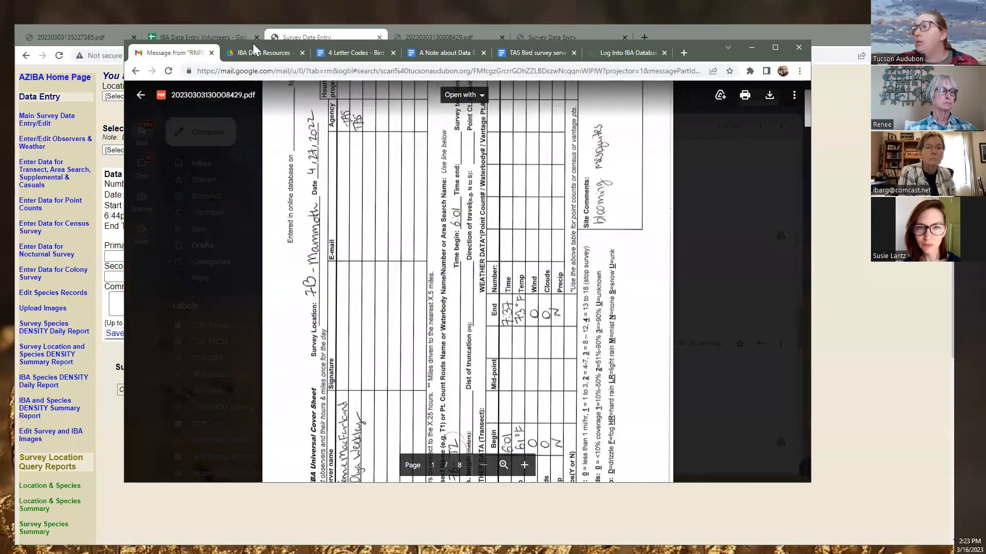
{"action": "left_click", "coordinate": [257, 52]}
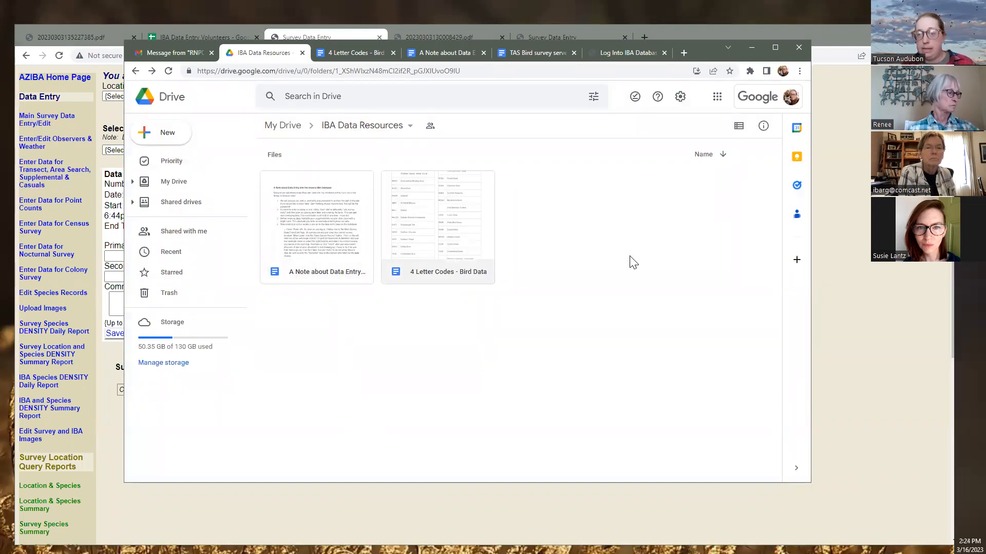
{"action": "left_click", "coordinate": [450, 281]}
{"action": "double_click", "coordinate": [448, 280]}
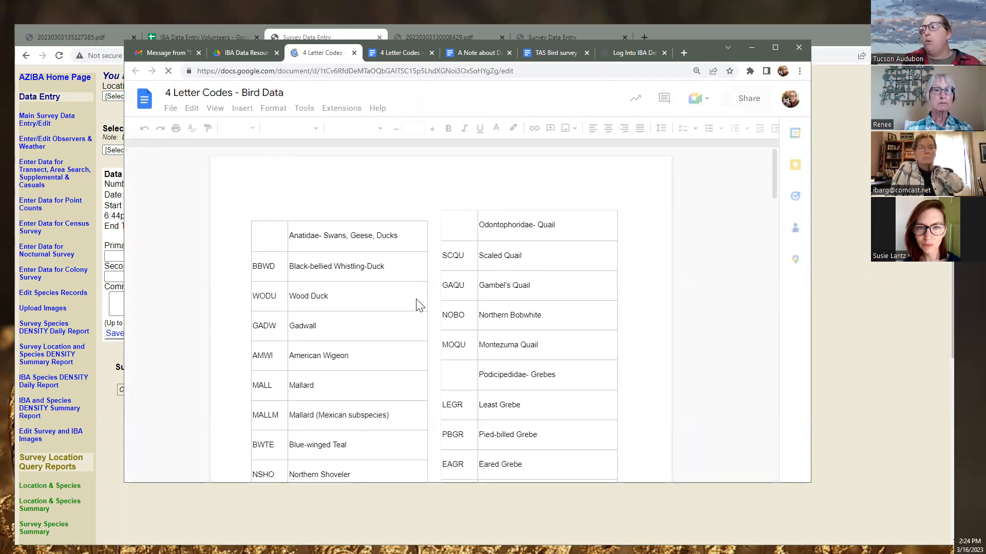
Highlight the American Bittern entry in the species code table
{"action": "scroll", "coordinate": [408, 313], "scroll_direction": "down", "scroll_amount": 10}
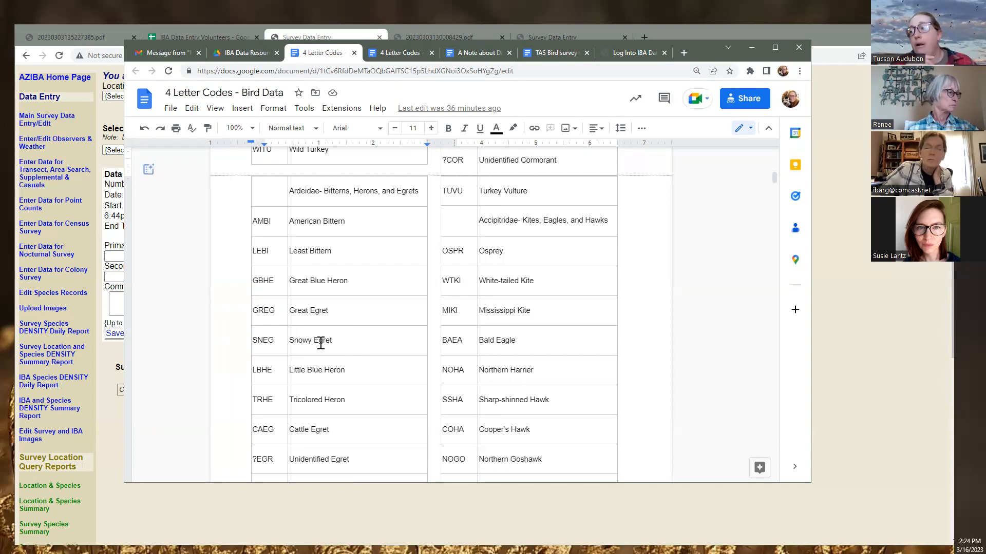
{"action": "left_click_drag", "start_coordinate": [354, 218], "coordinate": [286, 222]}
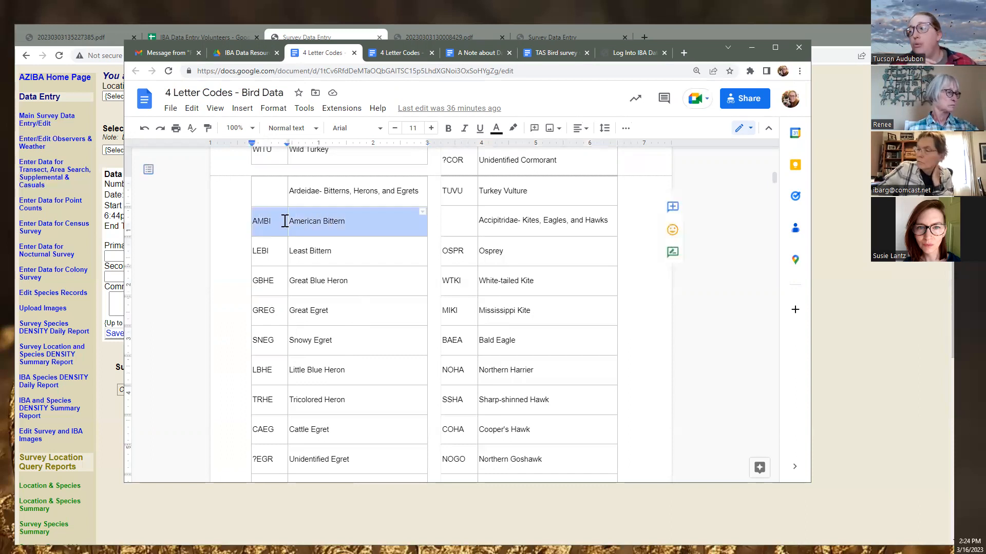
{"action": "left_click_drag", "start_coordinate": [349, 222], "coordinate": [323, 222]}
{"action": "left_click", "coordinate": [327, 221]}
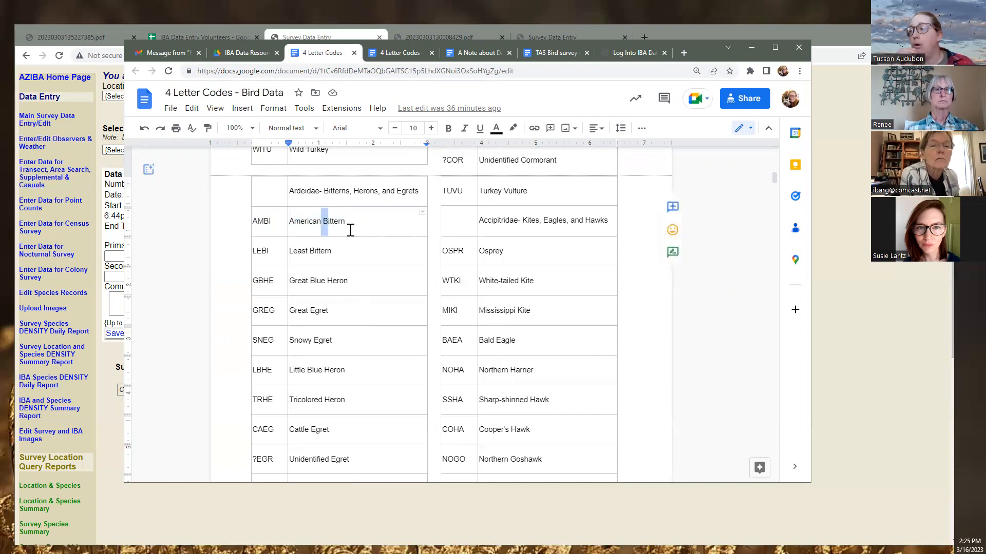
{"action": "left_click", "coordinate": [325, 222]}
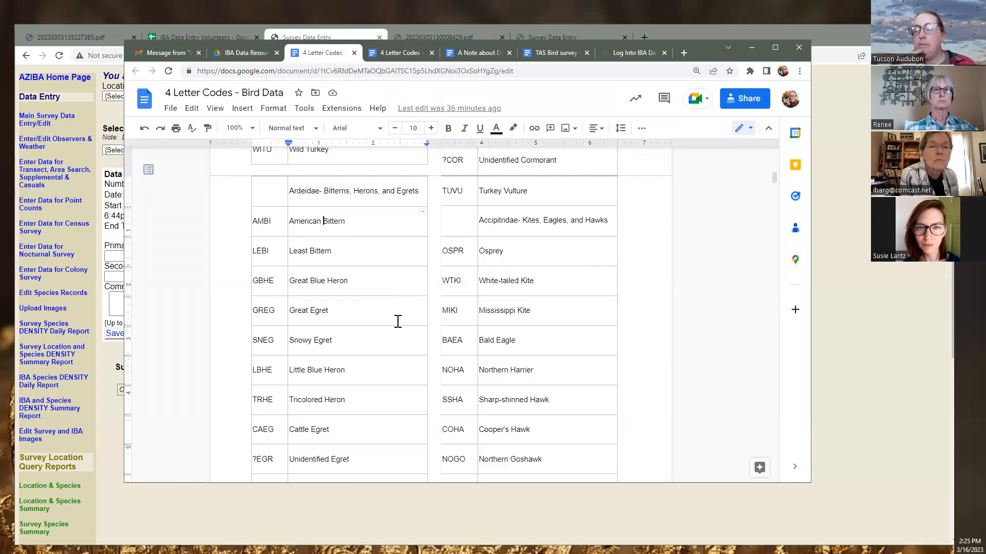
Scroll further down the code table to entries such as PEFA and WWDO
{"action": "scroll", "coordinate": [468, 382], "scroll_direction": "up", "scroll_amount": 6}
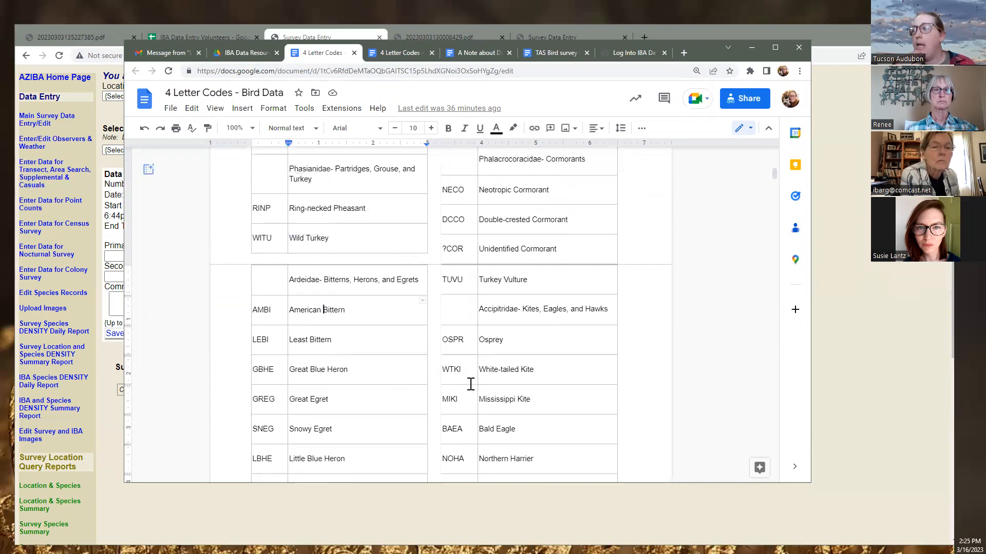
{"action": "scroll", "coordinate": [469, 388], "scroll_direction": "down", "scroll_amount": 9}
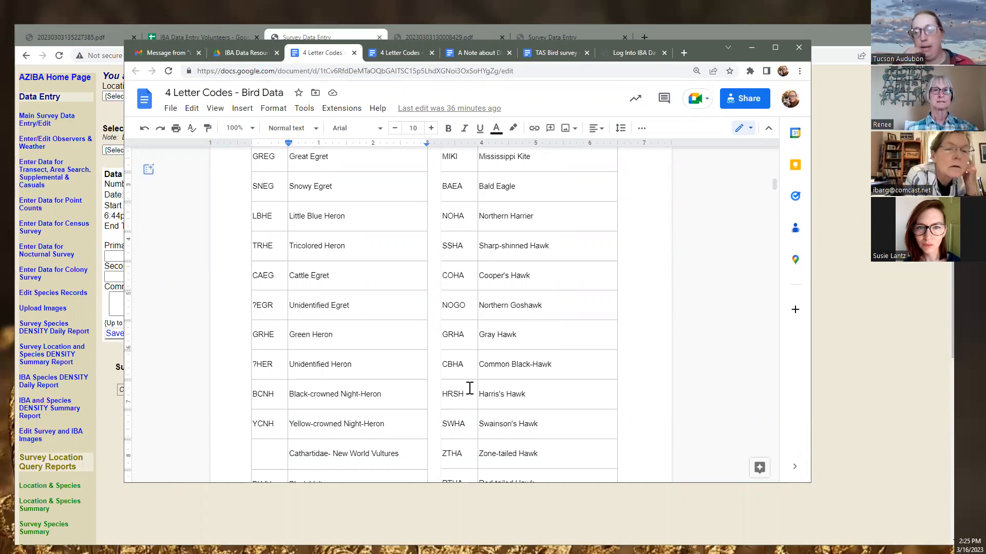
{"action": "scroll", "coordinate": [469, 388], "scroll_direction": "down", "scroll_amount": 3}
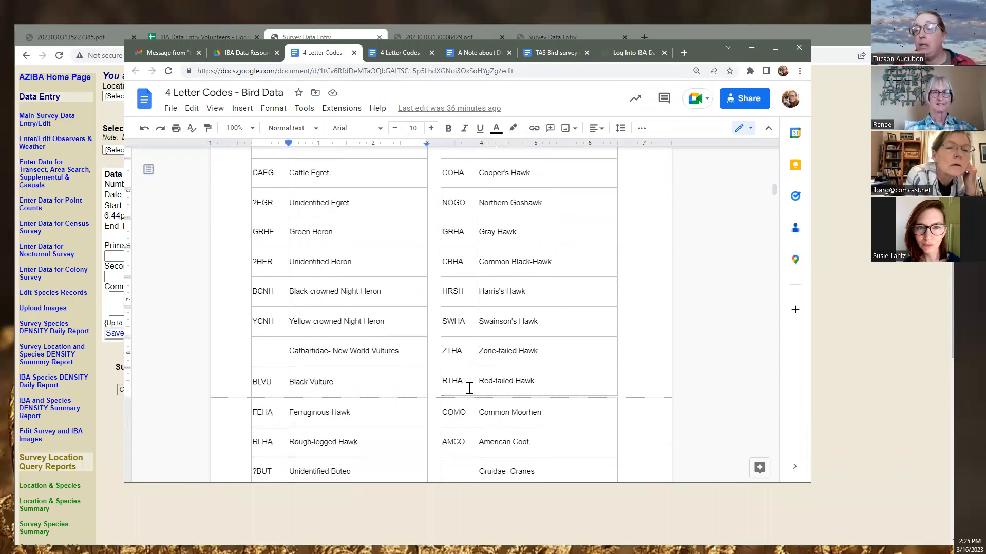
{"action": "scroll", "coordinate": [469, 389], "scroll_direction": "down", "scroll_amount": 2}
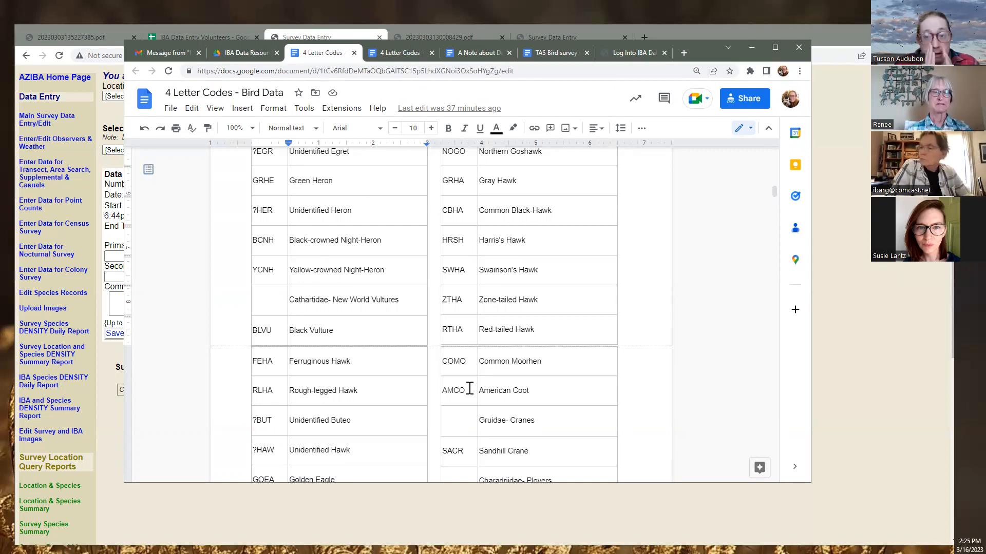
{"action": "scroll", "coordinate": [470, 377], "scroll_direction": "down", "scroll_amount": 6}
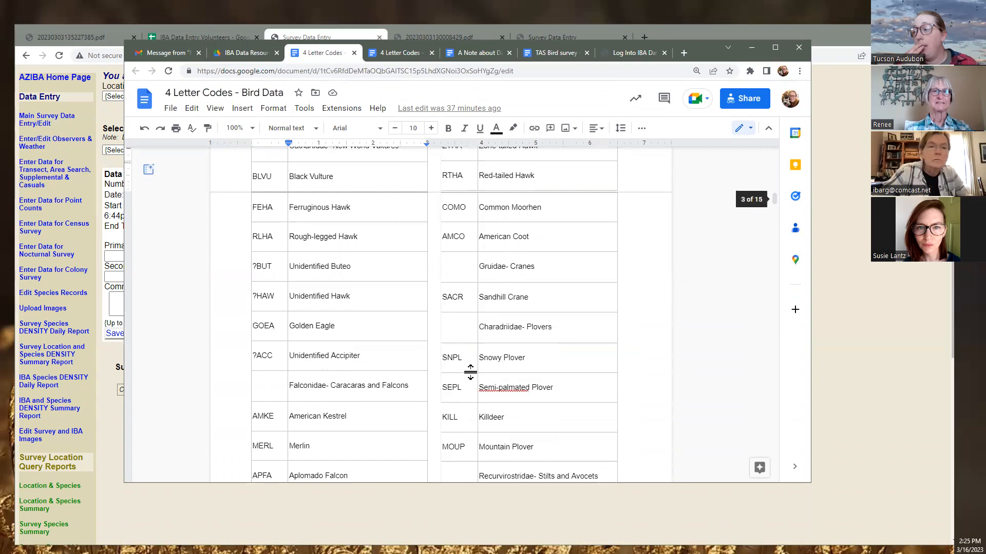
{"action": "scroll", "coordinate": [473, 373], "scroll_direction": "down", "scroll_amount": 1}
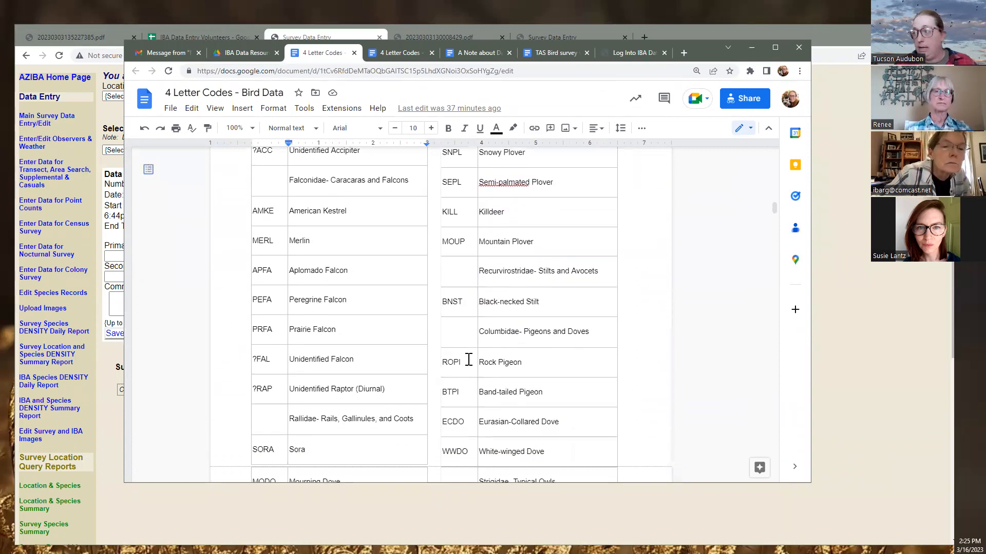
{"action": "key", "text": "ctrl+f"}
Search the document for 'black-throated' and move to the BTYW Black-throated Gray Warbler match
{"action": "type", "text": "blac"}
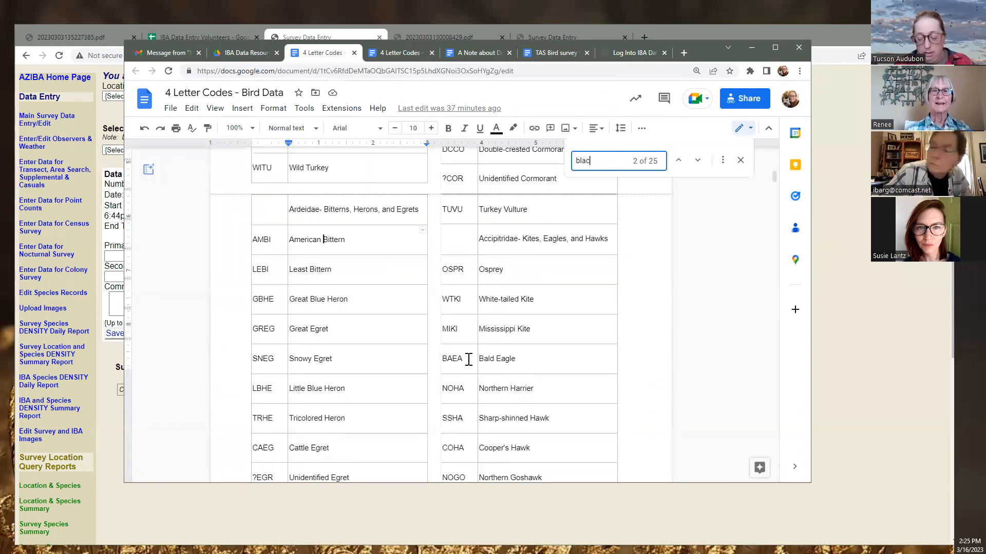
{"action": "type", "text": "k-thr"}
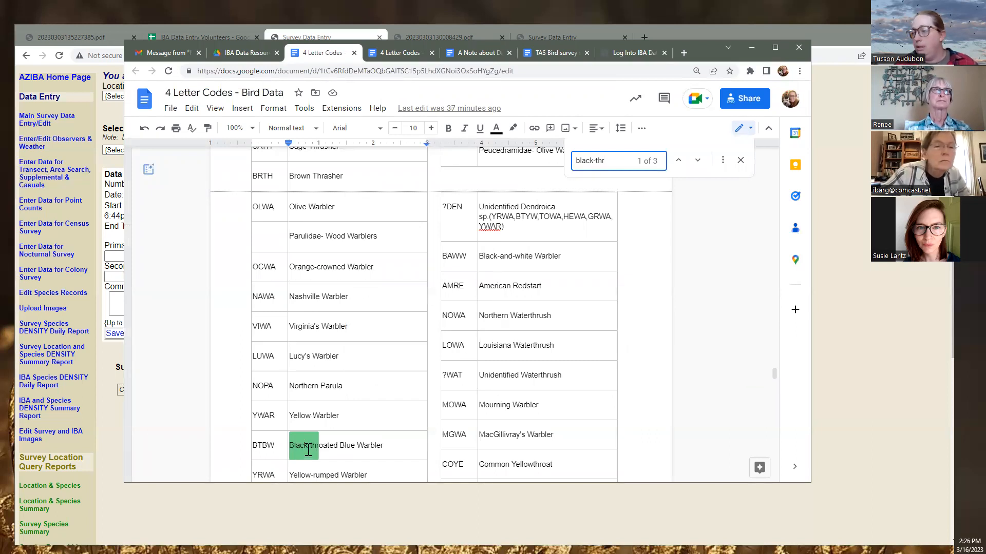
{"action": "type", "text": "oated"}
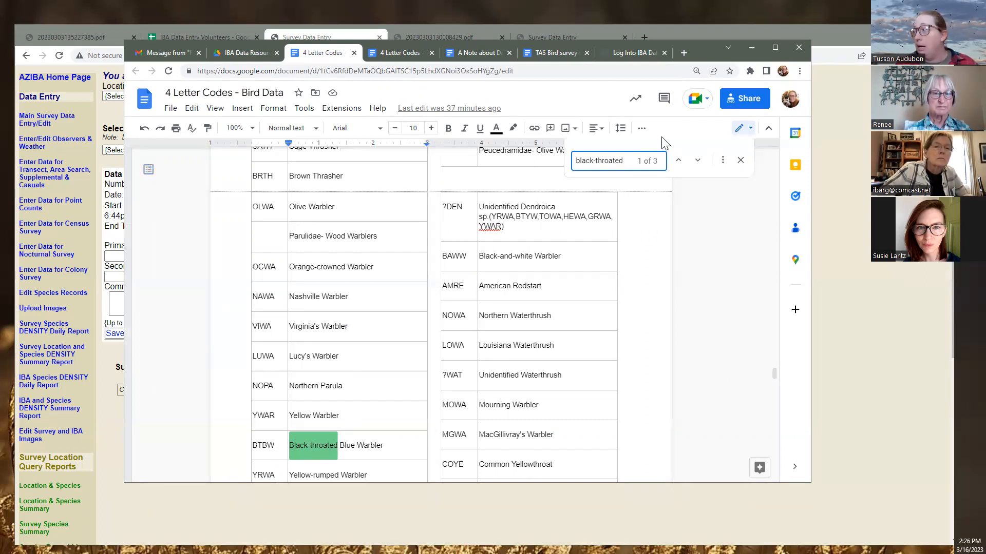
{"action": "left_click", "coordinate": [698, 161]}
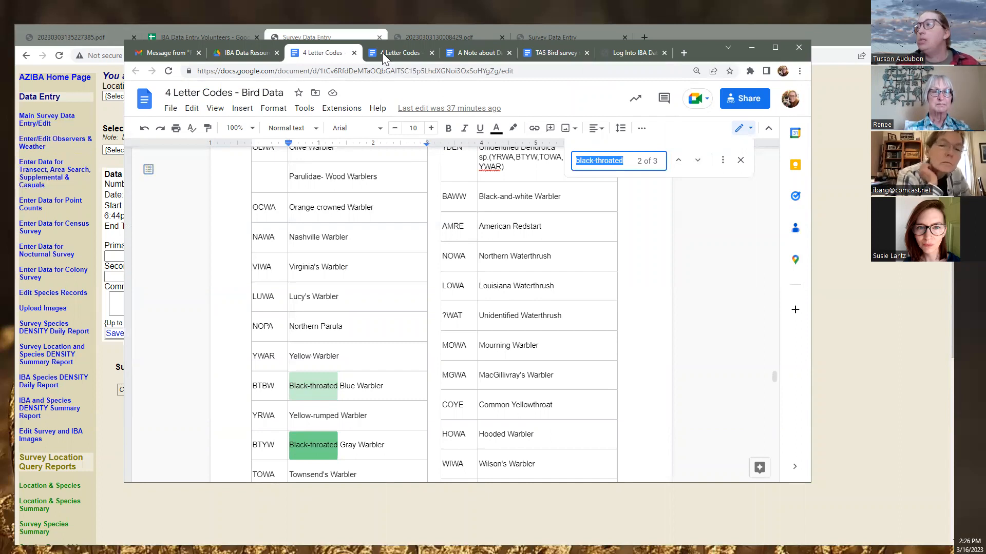
Dismiss the black-throated search highlights and close the duplicate 4 Letter Codes documents
{"action": "left_click", "coordinate": [625, 268]}
{"action": "left_click", "coordinate": [740, 162]}
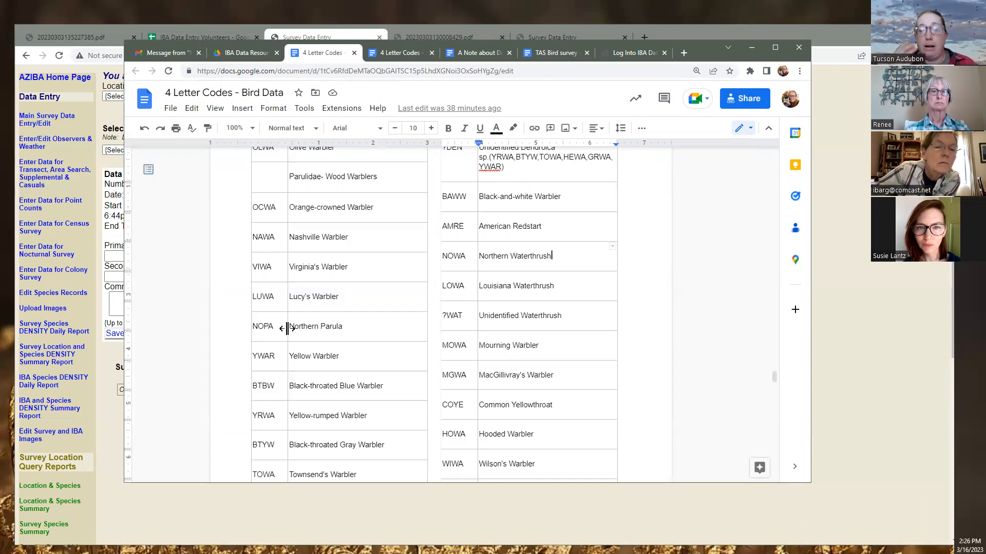
{"action": "left_click", "coordinate": [354, 53]}
{"action": "left_click", "coordinate": [350, 58]}
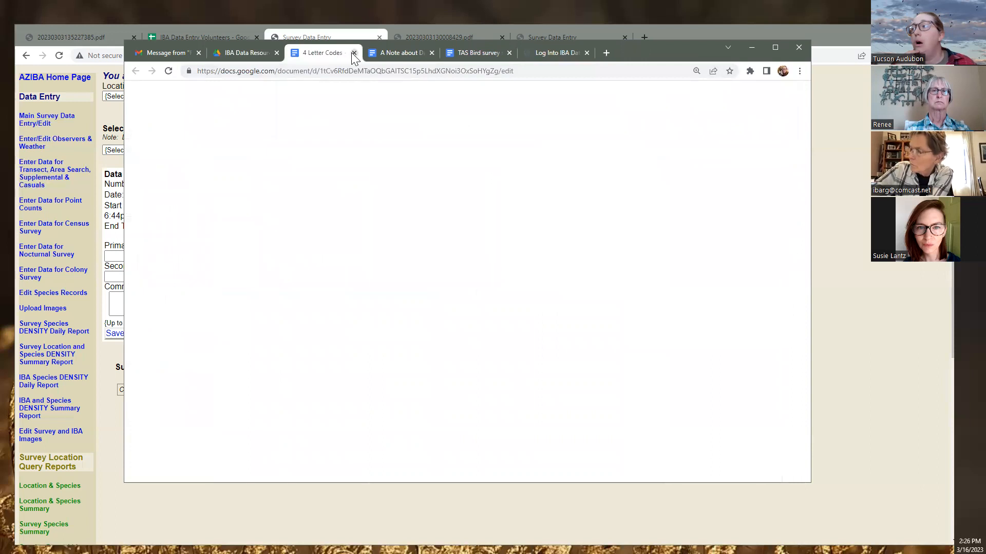
{"action": "left_click", "coordinate": [354, 53]}
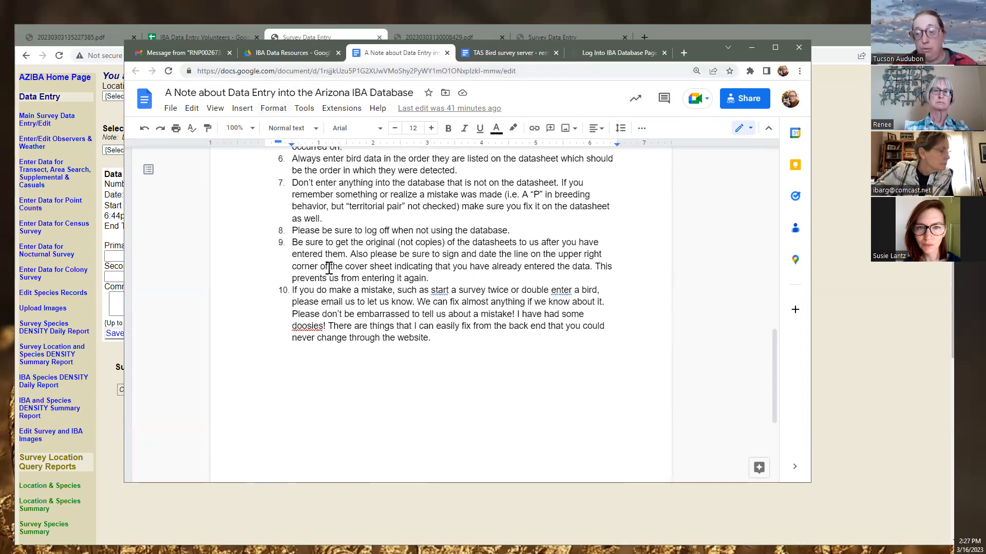
Read through the data-entry note's ten numbered tips, then return to the IBA Data Resources folder
{"action": "scroll", "coordinate": [307, 285], "scroll_direction": "up", "scroll_amount": 15}
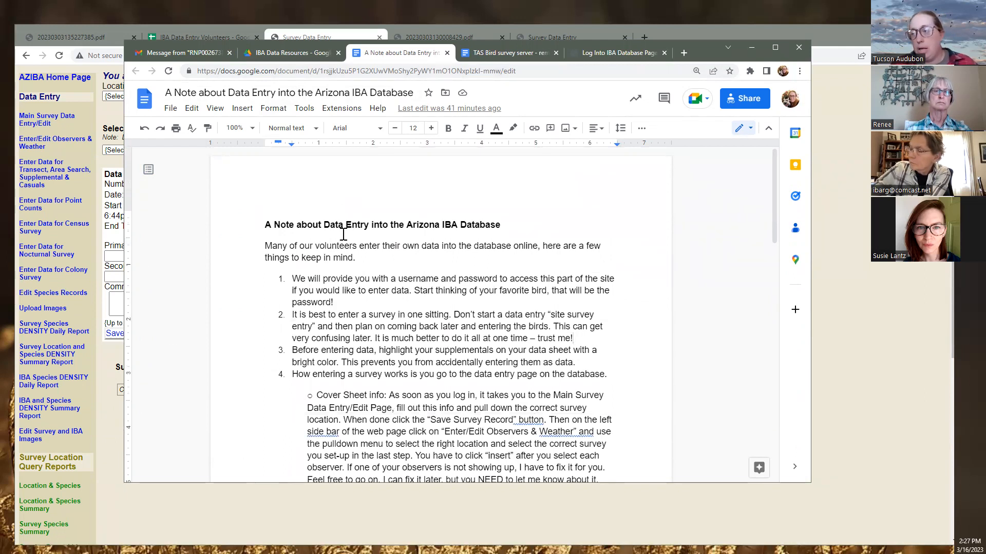
{"action": "scroll", "coordinate": [343, 234], "scroll_direction": "down", "scroll_amount": 2}
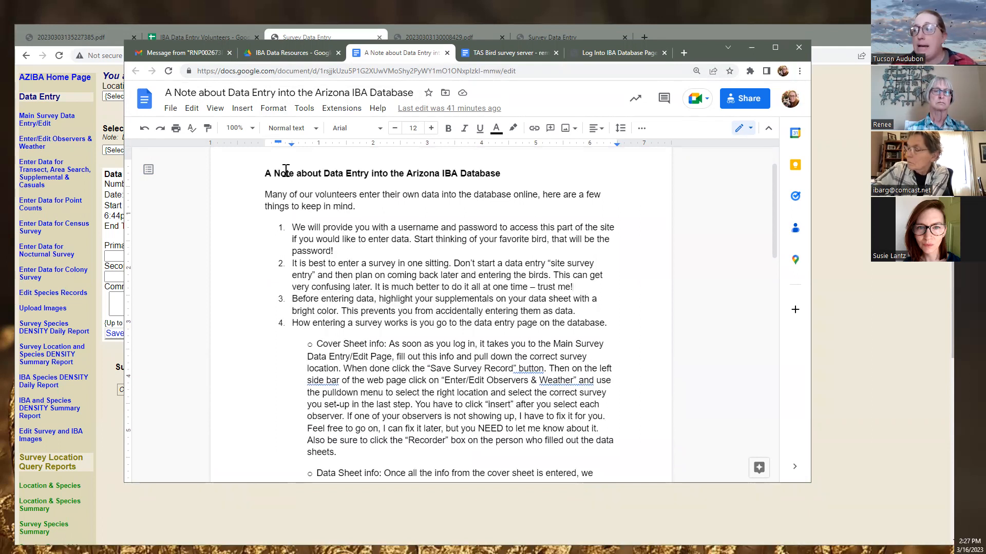
{"action": "scroll", "coordinate": [325, 251], "scroll_direction": "down", "scroll_amount": 4}
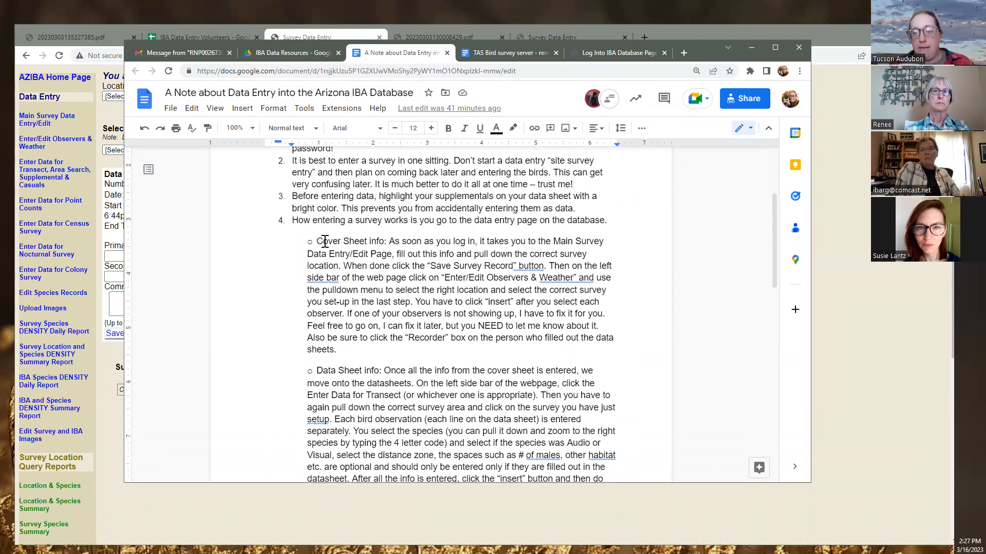
{"action": "scroll", "coordinate": [329, 238], "scroll_direction": "down", "scroll_amount": 3}
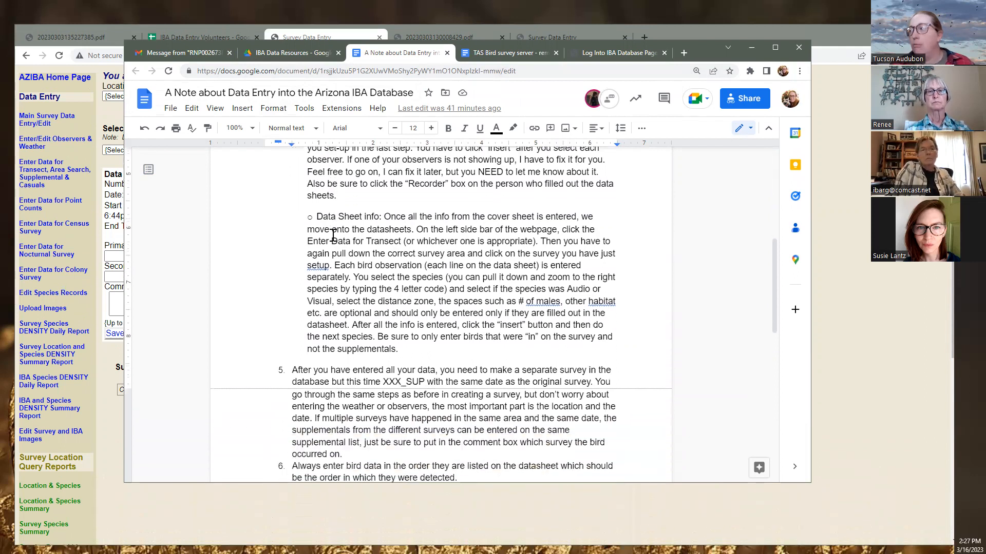
{"action": "scroll", "coordinate": [344, 252], "scroll_direction": "down", "scroll_amount": 1}
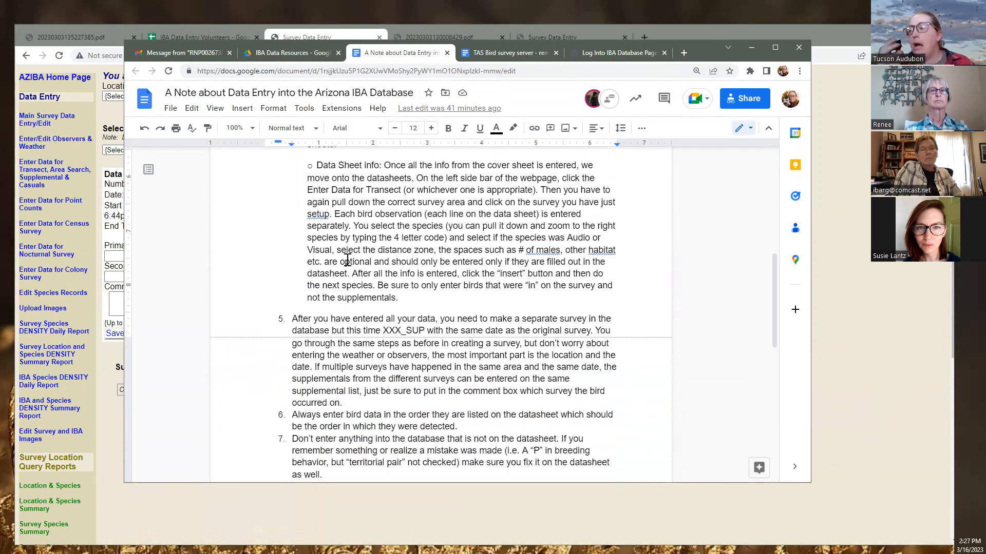
{"action": "scroll", "coordinate": [347, 261], "scroll_direction": "down", "scroll_amount": 3}
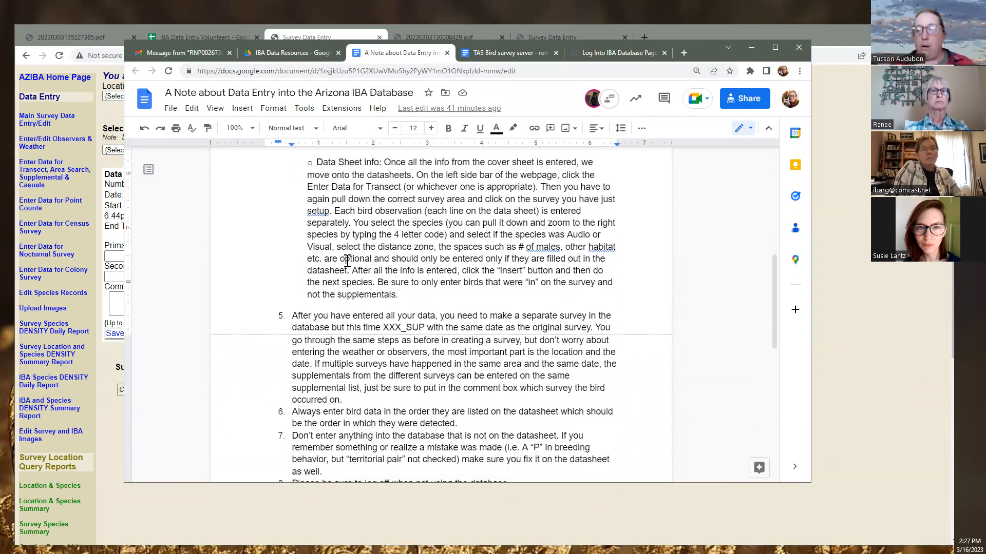
{"action": "scroll", "coordinate": [350, 257], "scroll_direction": "down", "scroll_amount": 1}
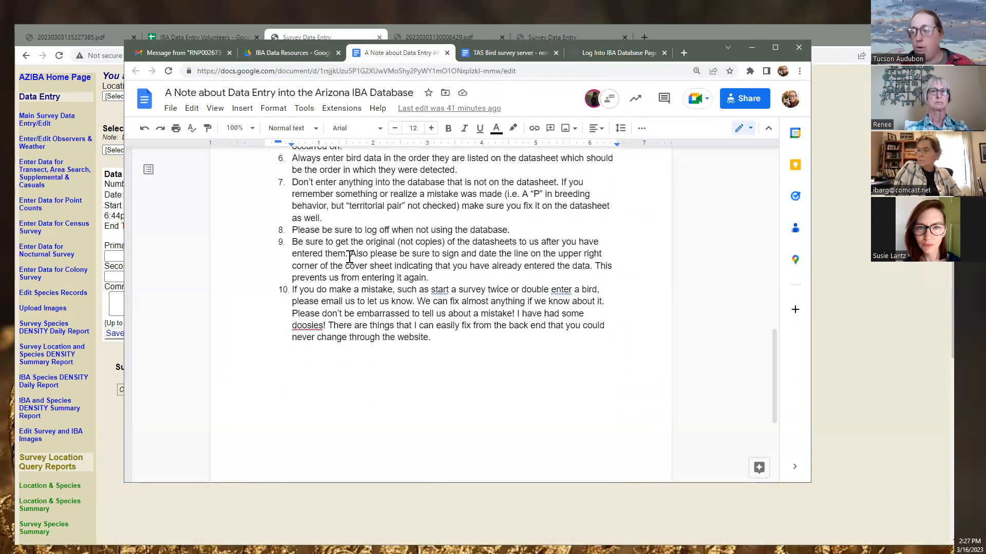
{"action": "scroll", "coordinate": [353, 259], "scroll_direction": "down", "scroll_amount": 2}
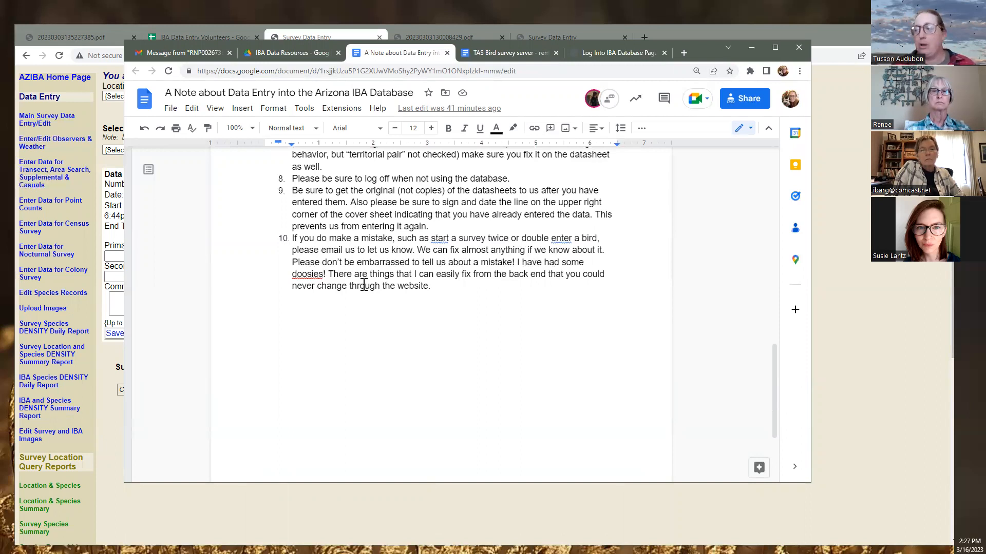
{"action": "scroll", "coordinate": [364, 272], "scroll_direction": "up", "scroll_amount": 15}
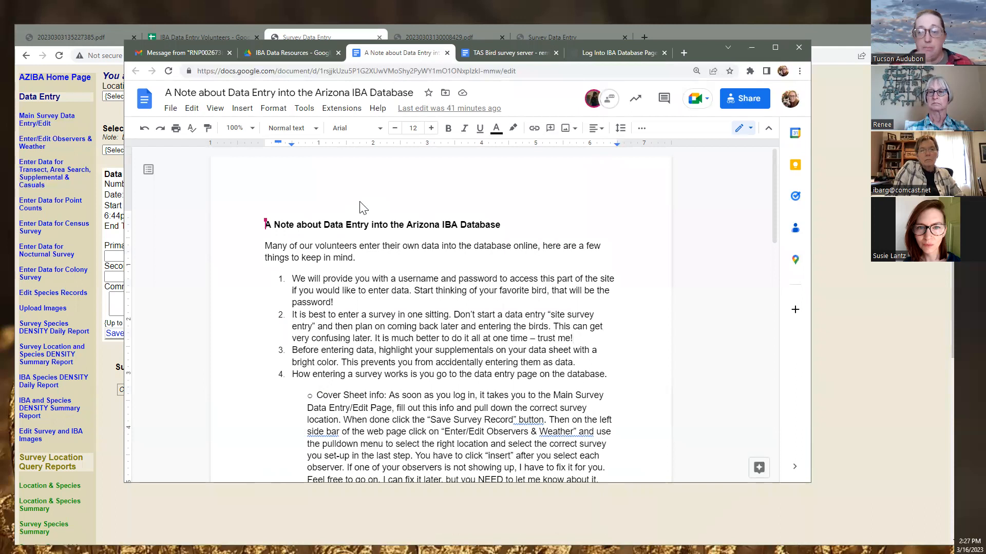
{"action": "left_click", "coordinate": [283, 55]}
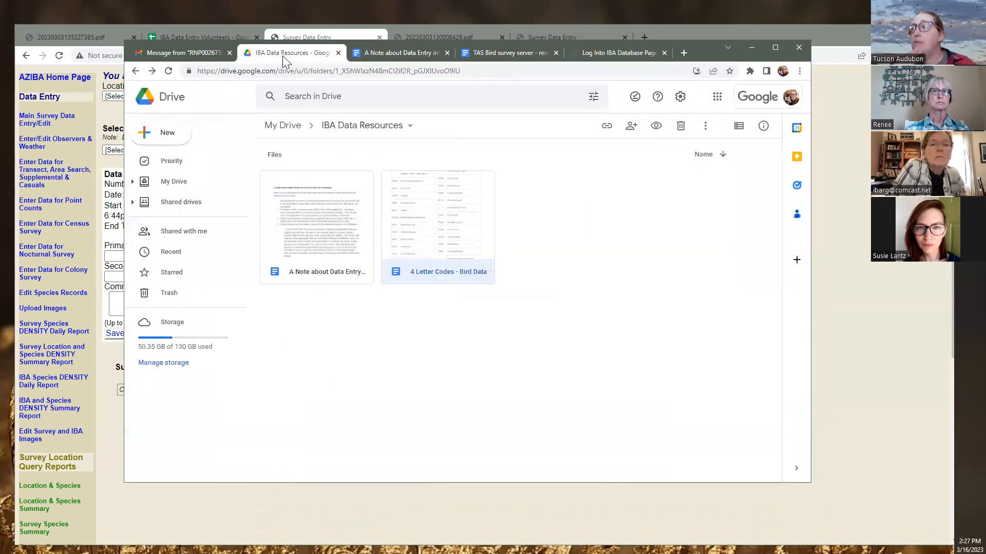
Place the 20230303130008429.pdf cover sheet beside the first scanned survey datasheet PDF
{"action": "left_click_drag", "start_coordinate": [704, 54], "coordinate": [0, 56]}
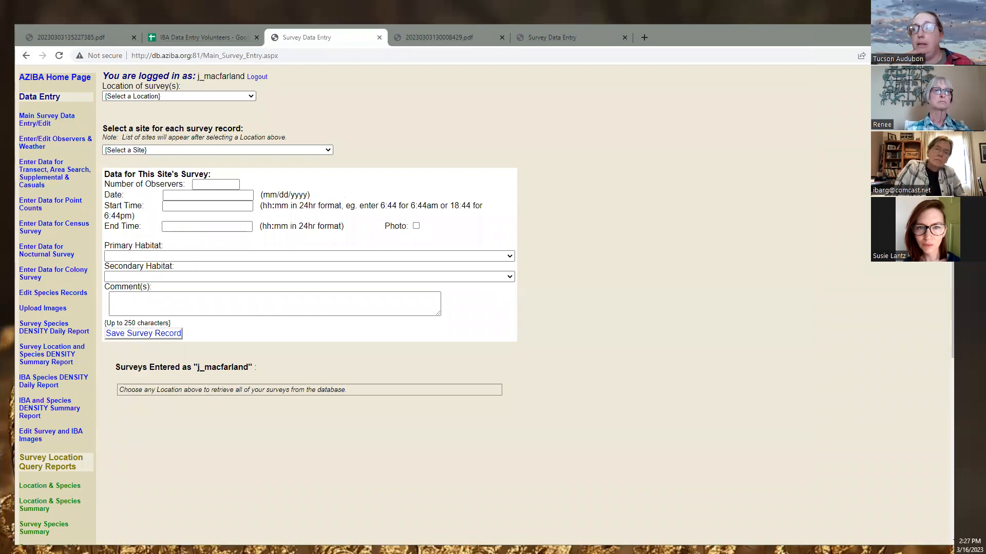
{"action": "left_click", "coordinate": [73, 34]}
{"action": "scroll", "coordinate": [395, 413], "scroll_direction": "down", "scroll_amount": 15}
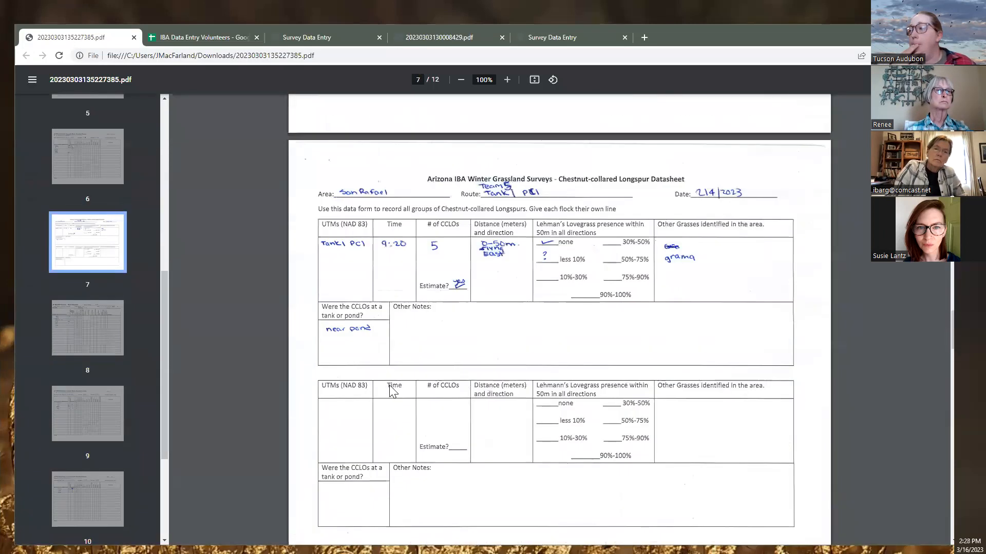
{"action": "left_click", "coordinate": [337, 35]}
{"action": "left_click", "coordinate": [431, 37]}
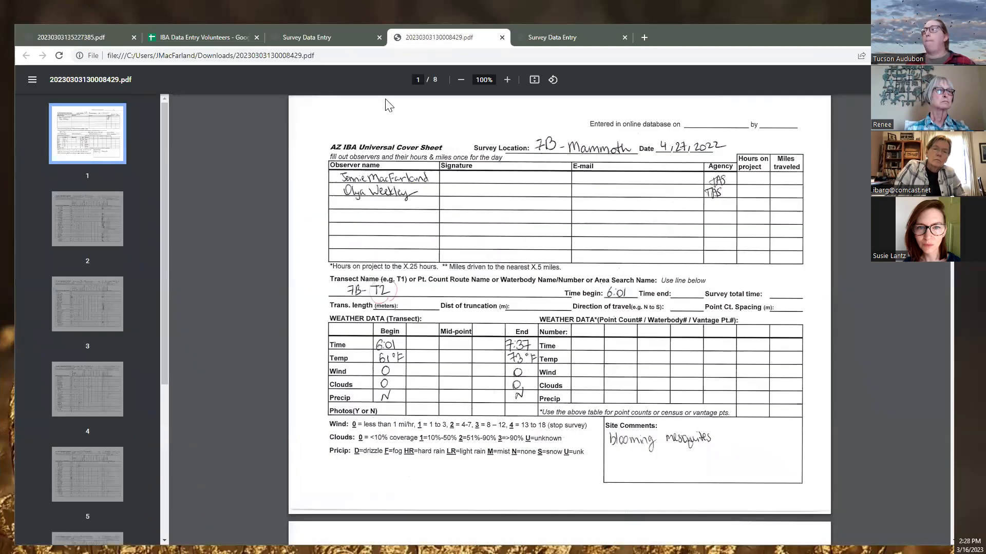
{"action": "left_click_drag", "start_coordinate": [417, 37], "coordinate": [188, 38]}
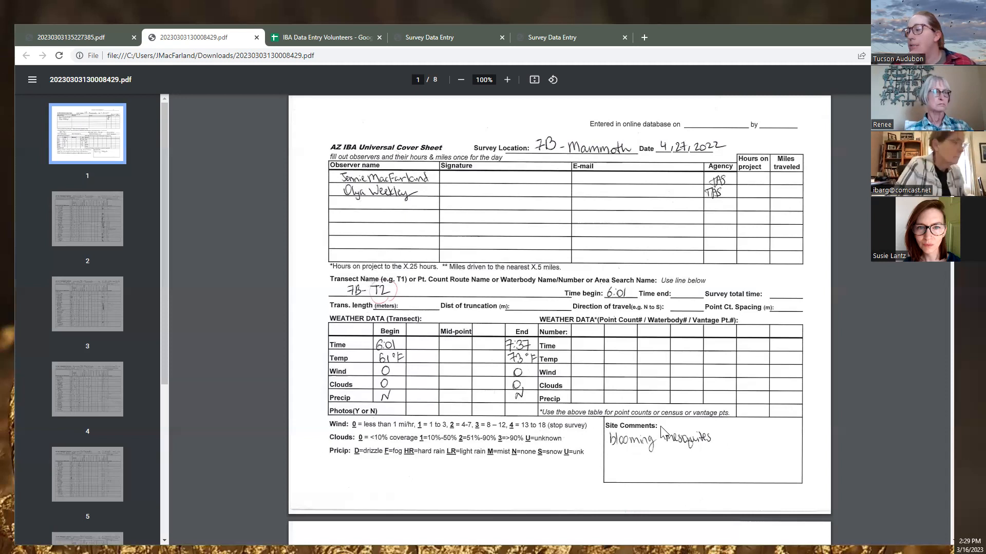
Review the cover sheet, then reload the blank Main Survey Data Entry form
{"action": "scroll", "coordinate": [660, 426], "scroll_direction": "down", "scroll_amount": 2}
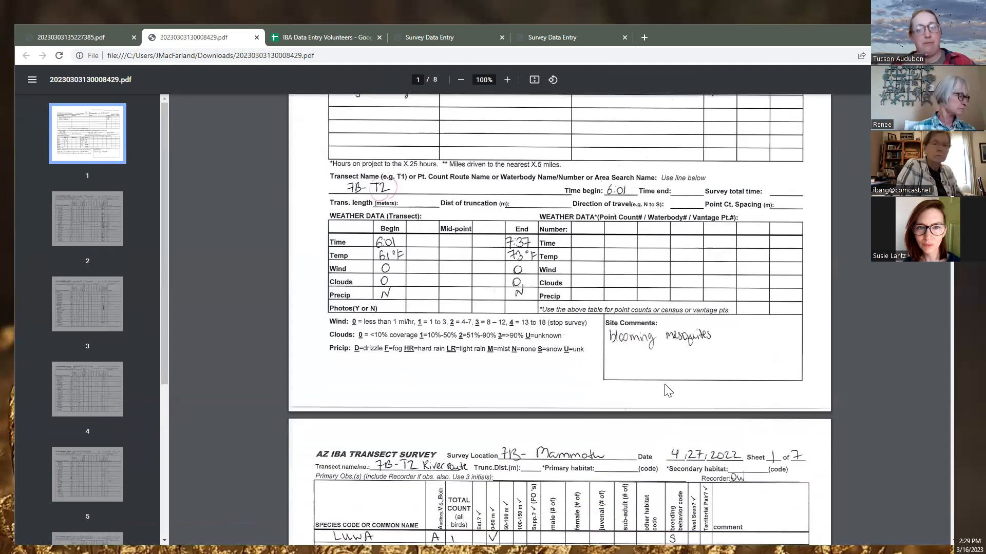
{"action": "scroll", "coordinate": [576, 404], "scroll_direction": "down", "scroll_amount": 3}
{"action": "scroll", "coordinate": [573, 257], "scroll_direction": "up", "scroll_amount": 5}
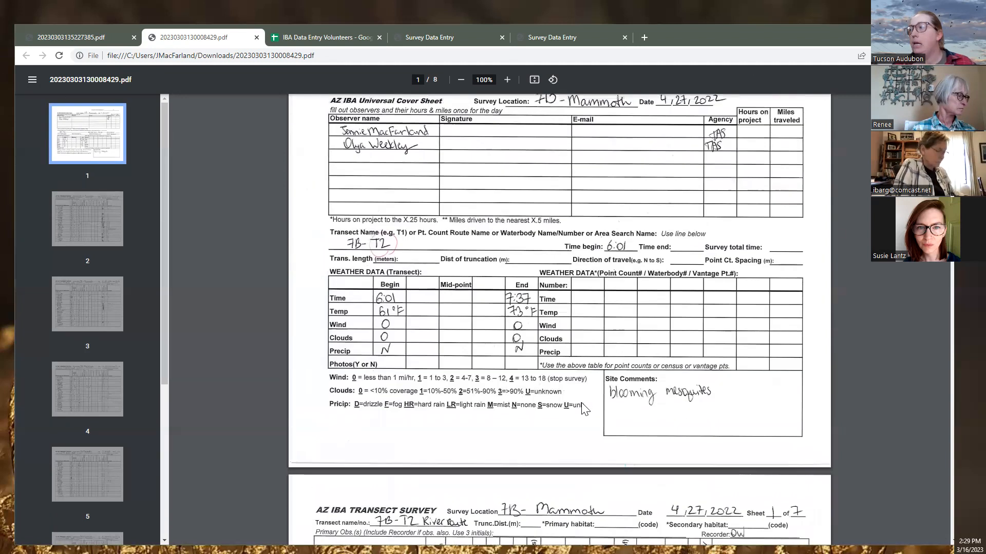
{"action": "left_click", "coordinate": [436, 37]}
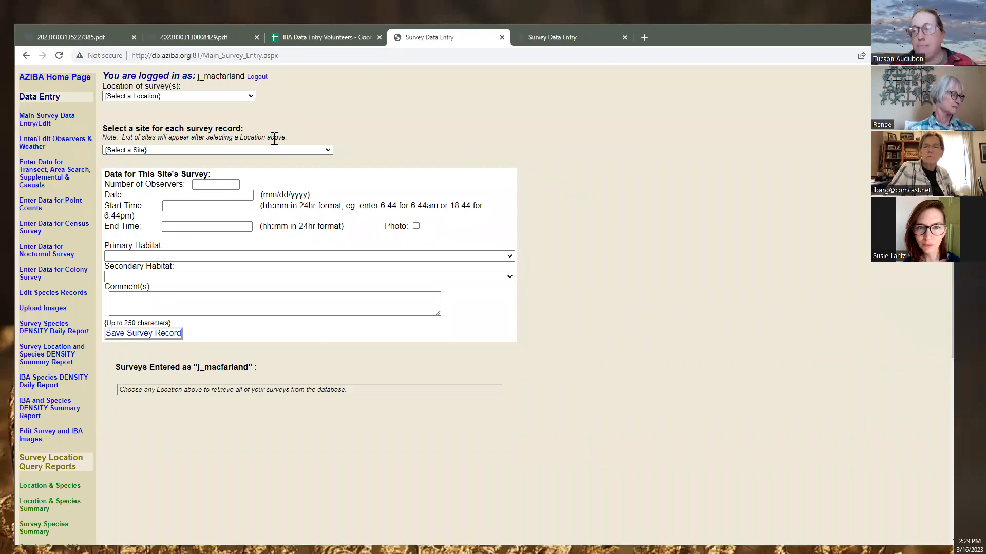
{"action": "left_click", "coordinate": [35, 126]}
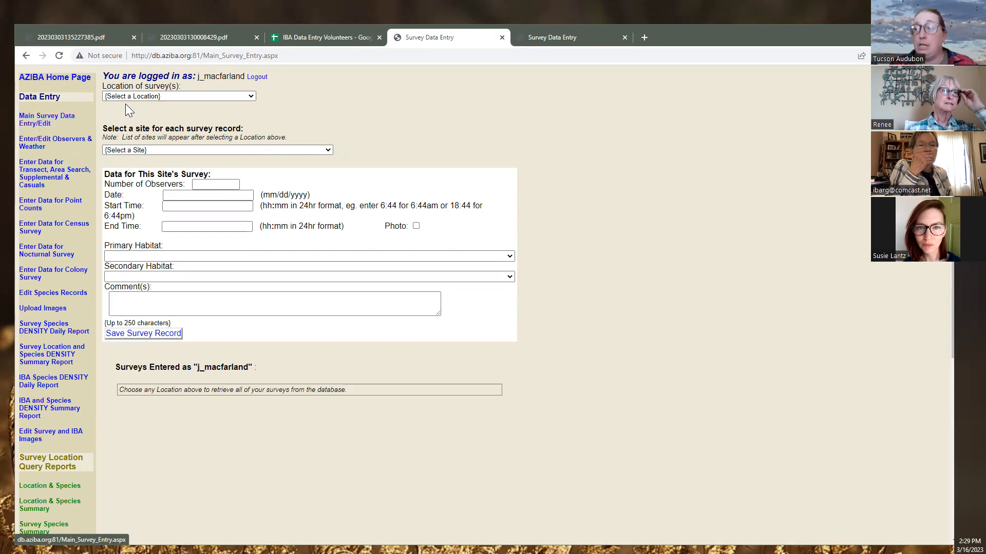
Choose 7B Property as the survey location and look over its site list before rechecking the cover sheet
{"action": "left_click", "coordinate": [177, 96]}
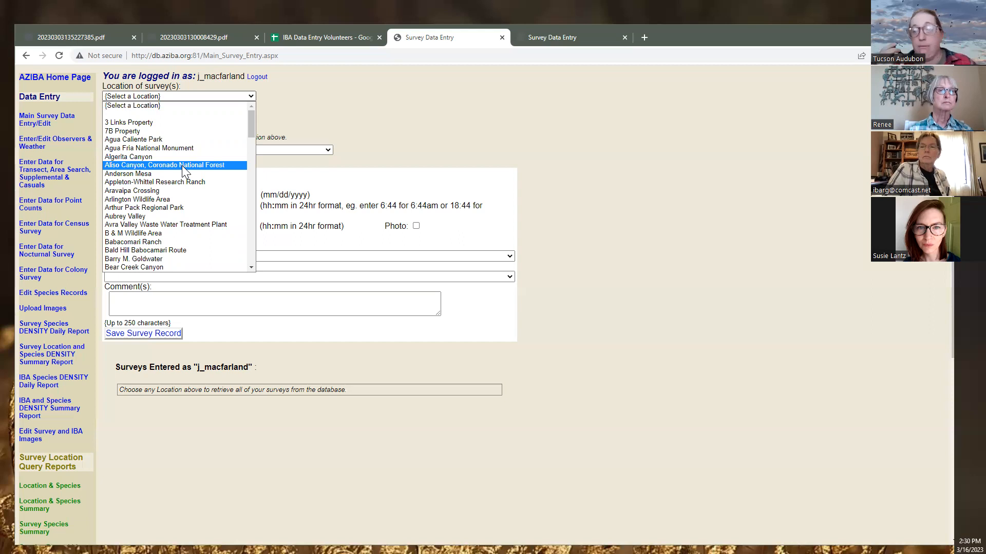
{"action": "scroll", "coordinate": [180, 167], "scroll_direction": "down", "scroll_amount": 5}
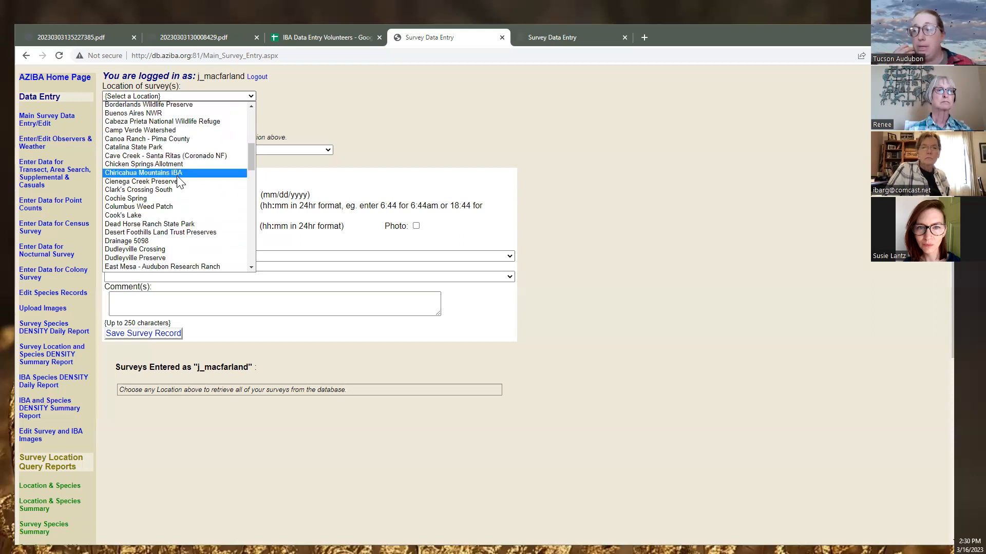
{"action": "scroll", "coordinate": [179, 184], "scroll_direction": "up", "scroll_amount": 5}
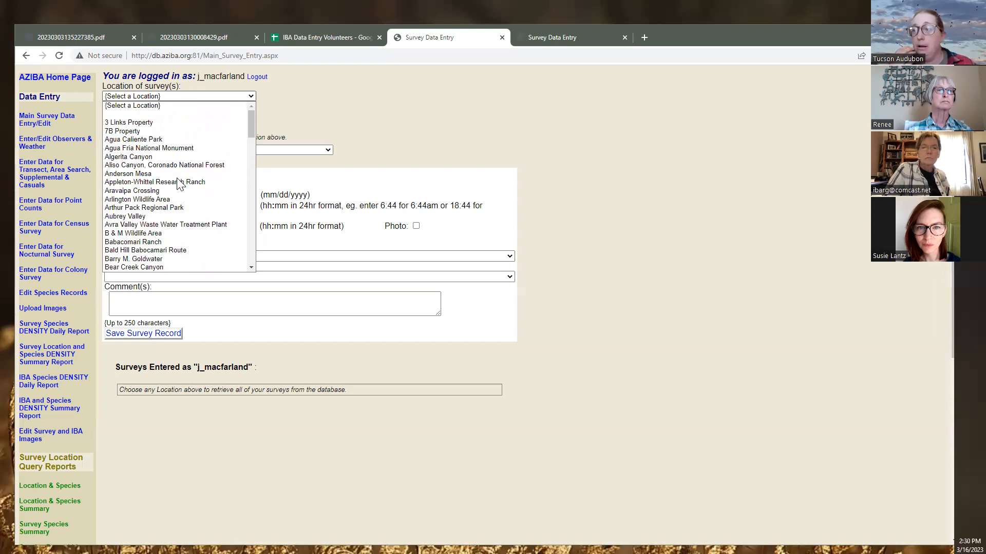
{"action": "left_click", "coordinate": [177, 131]}
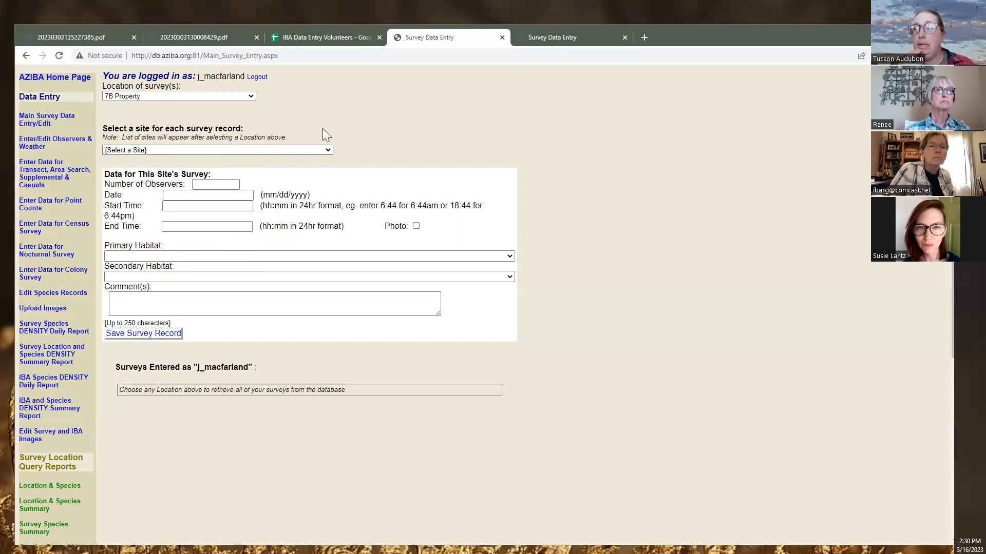
{"action": "left_click", "coordinate": [268, 150]}
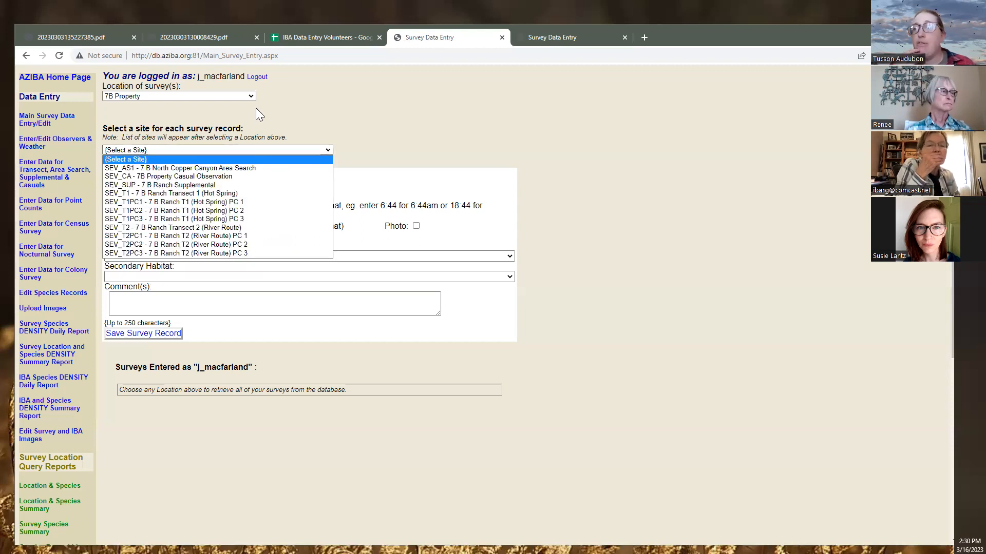
{"action": "left_click", "coordinate": [221, 78]}
{"action": "left_click", "coordinate": [218, 95]}
{"action": "left_click", "coordinate": [218, 95]}
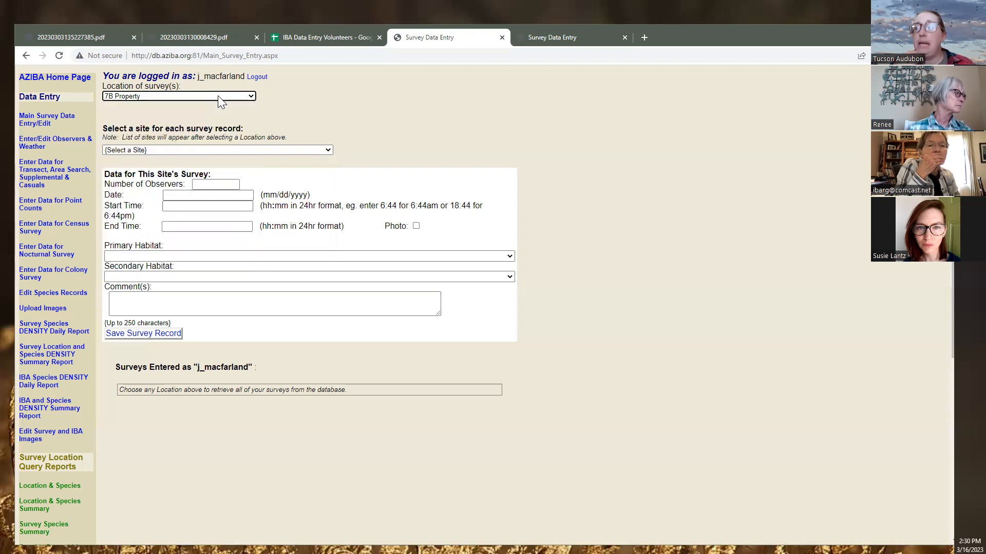
{"action": "left_click", "coordinate": [261, 149]}
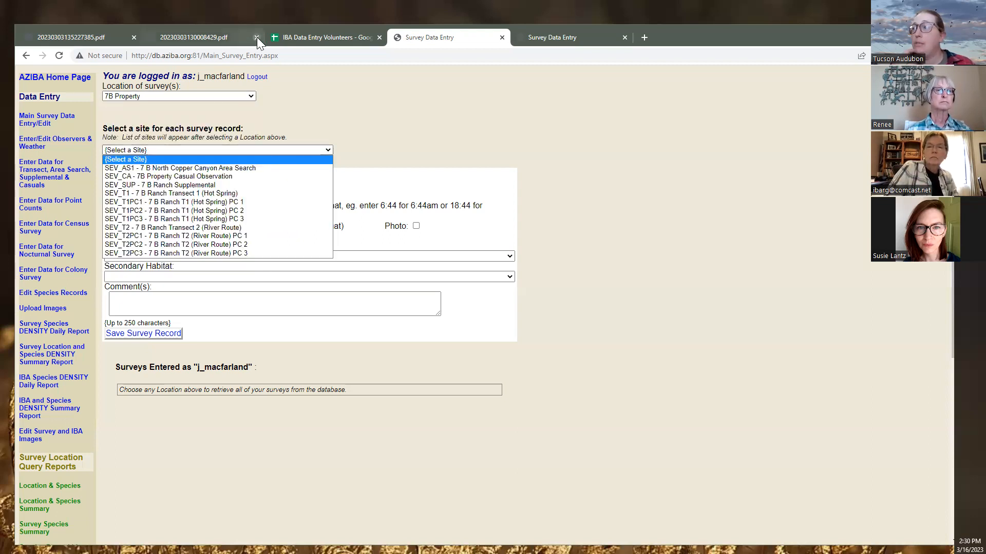
{"action": "left_click", "coordinate": [218, 39]}
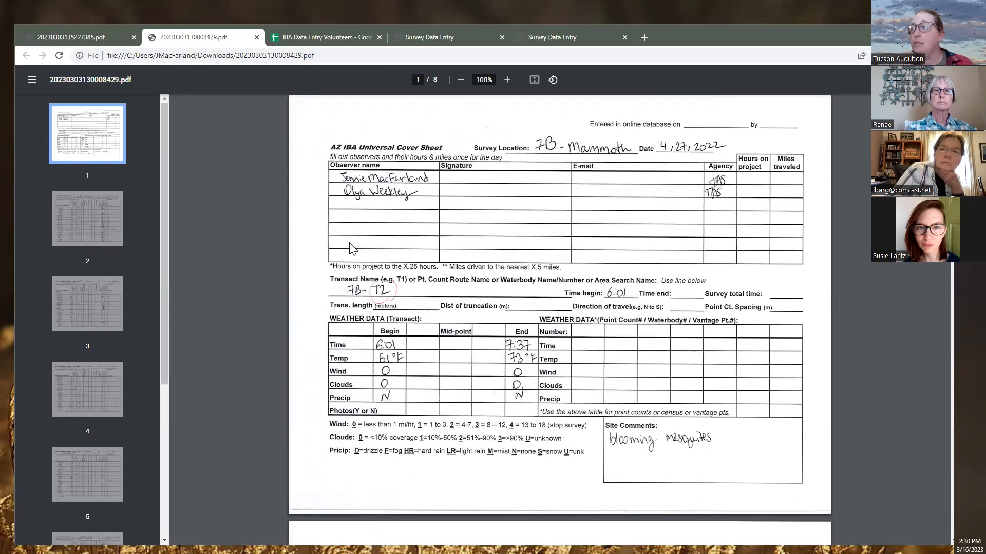
Compare the 3 Links Property site list, then set the location back to 7B Property
{"action": "left_click", "coordinate": [430, 43]}
{"action": "left_click", "coordinate": [179, 97]}
{"action": "left_click", "coordinate": [180, 101]}
{"action": "left_click", "coordinate": [184, 150]}
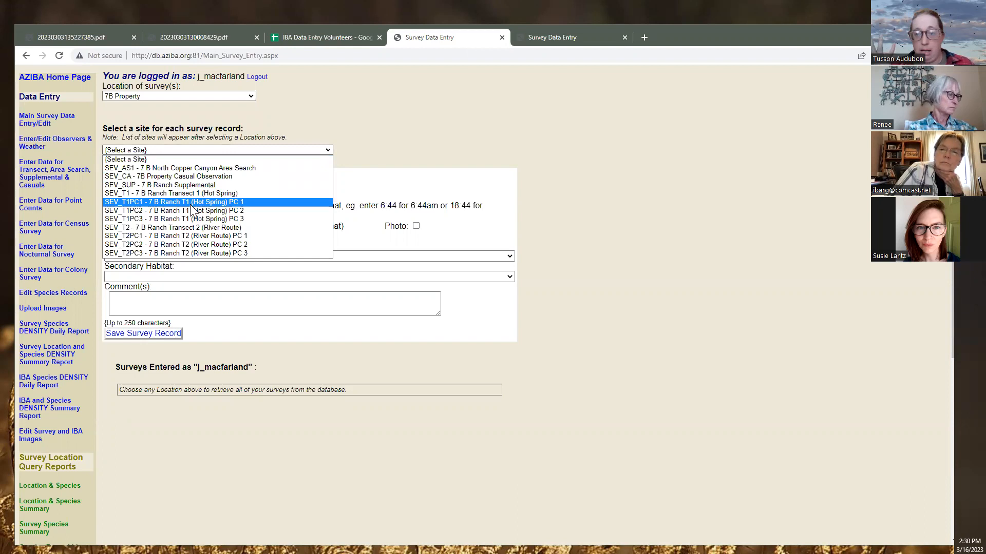
{"action": "left_click", "coordinate": [169, 96]}
{"action": "left_click", "coordinate": [170, 123]}
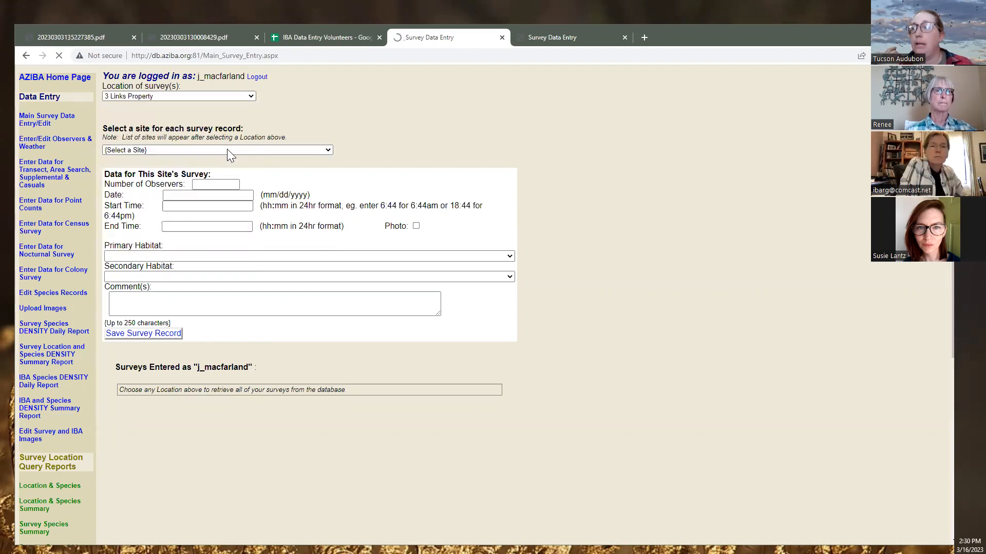
{"action": "left_click", "coordinate": [227, 149]}
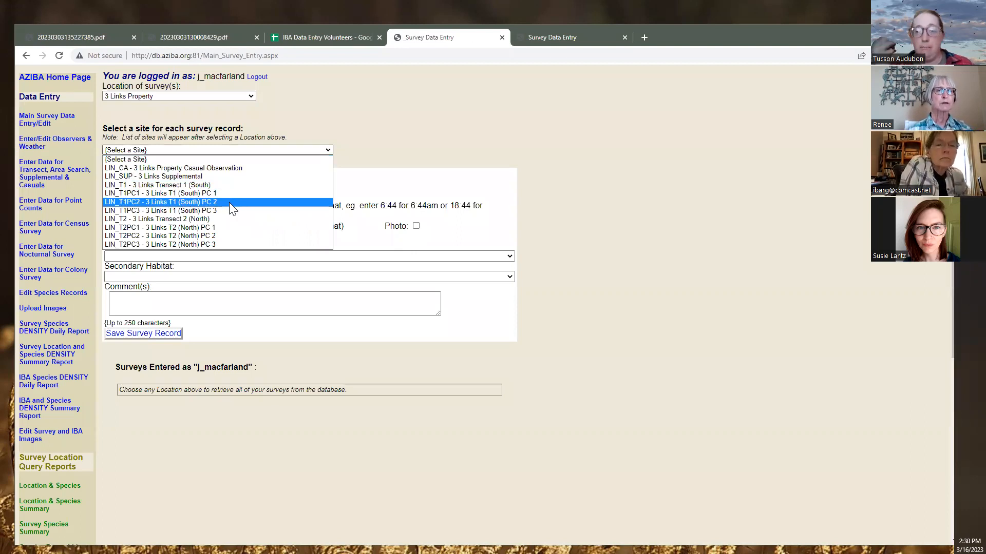
{"action": "left_click", "coordinate": [209, 95]}
{"action": "left_click", "coordinate": [209, 96]}
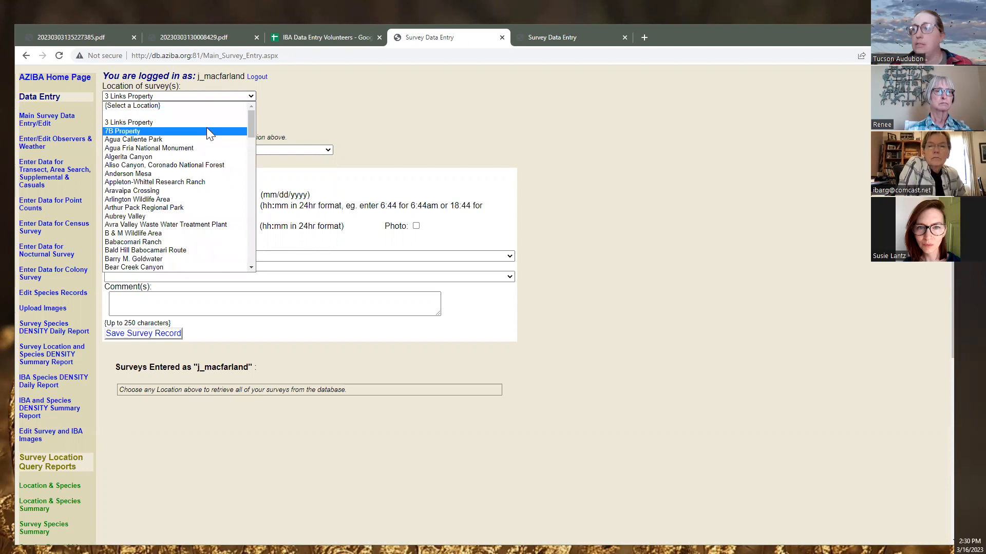
{"action": "left_click", "coordinate": [206, 129]}
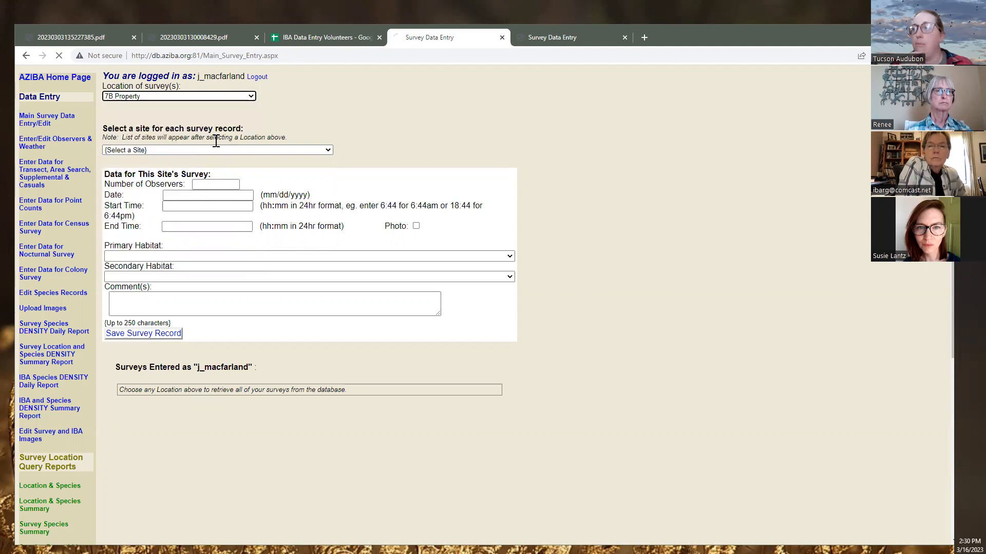
{"action": "left_click", "coordinate": [188, 150]}
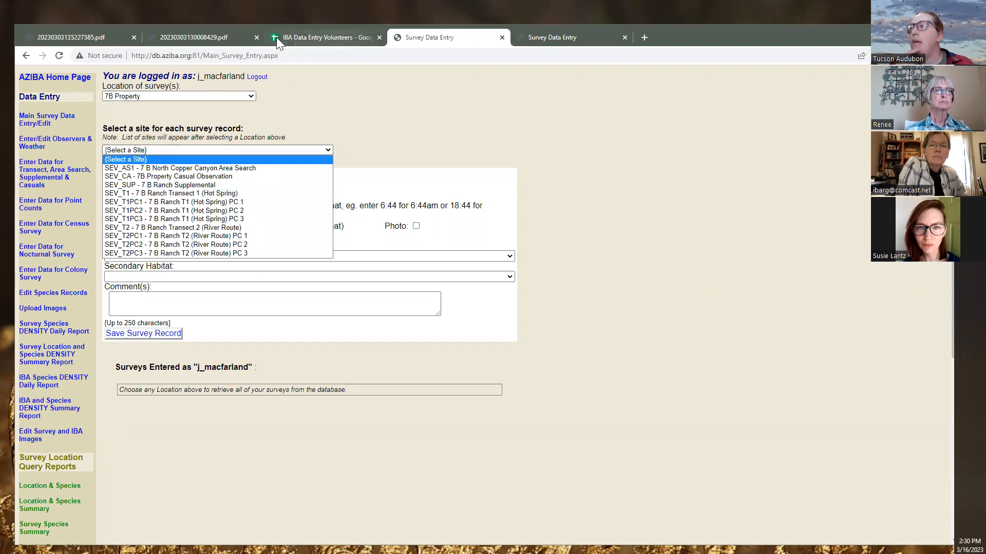
Check the cover sheet and pick site SEV_T2 - 7 B Ranch Transect 2 (River Route)
{"action": "left_click", "coordinate": [211, 37]}
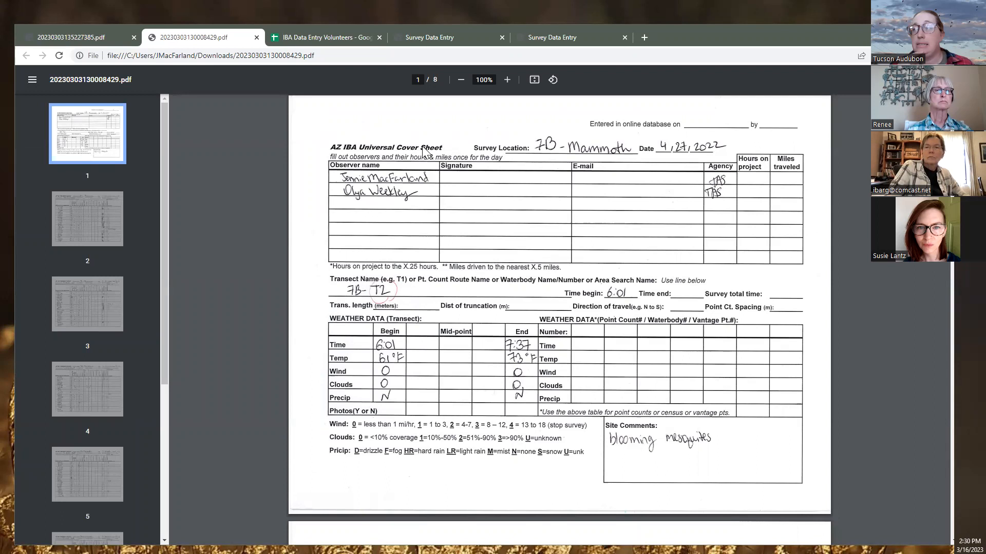
{"action": "left_click", "coordinate": [423, 37]}
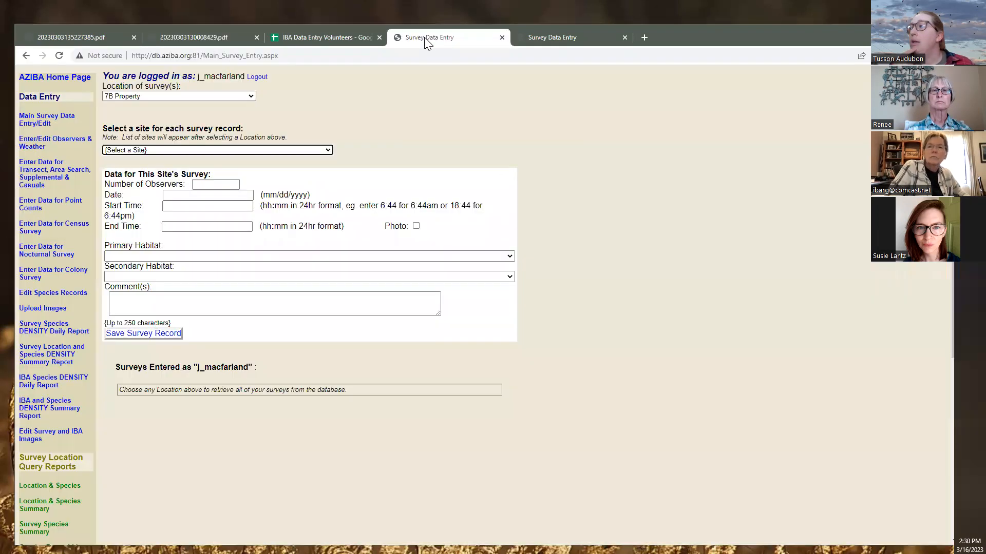
{"action": "left_click", "coordinate": [228, 150]}
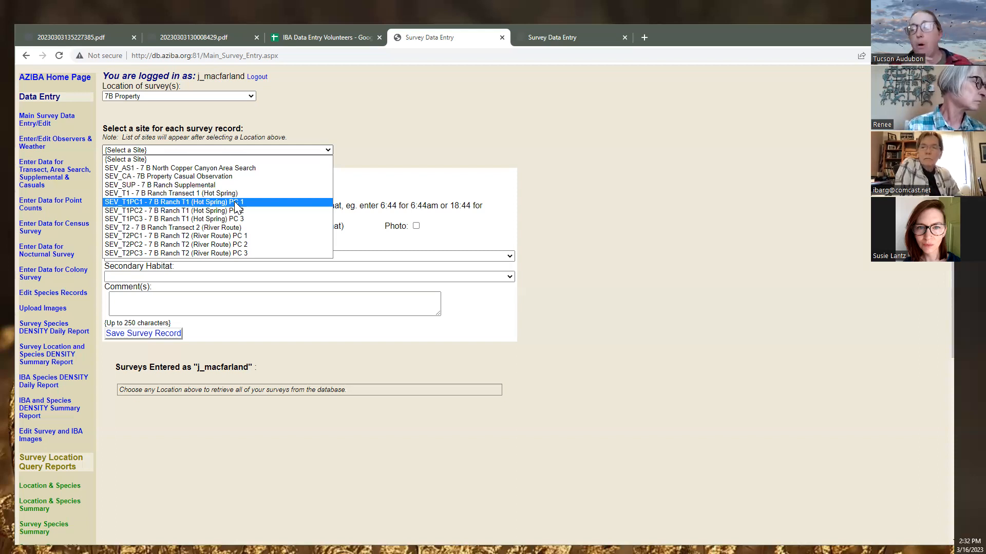
{"action": "left_click", "coordinate": [181, 38]}
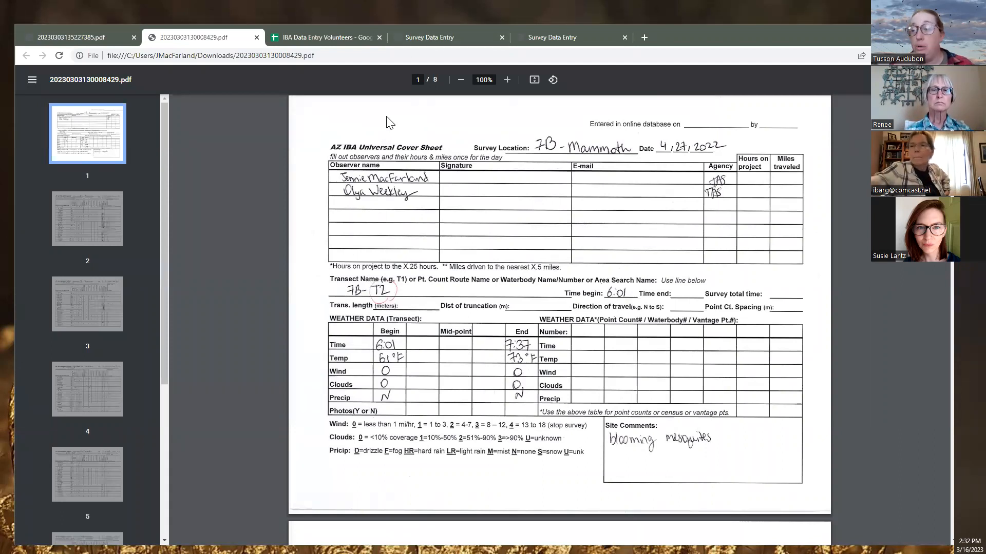
{"action": "left_click", "coordinate": [423, 39]}
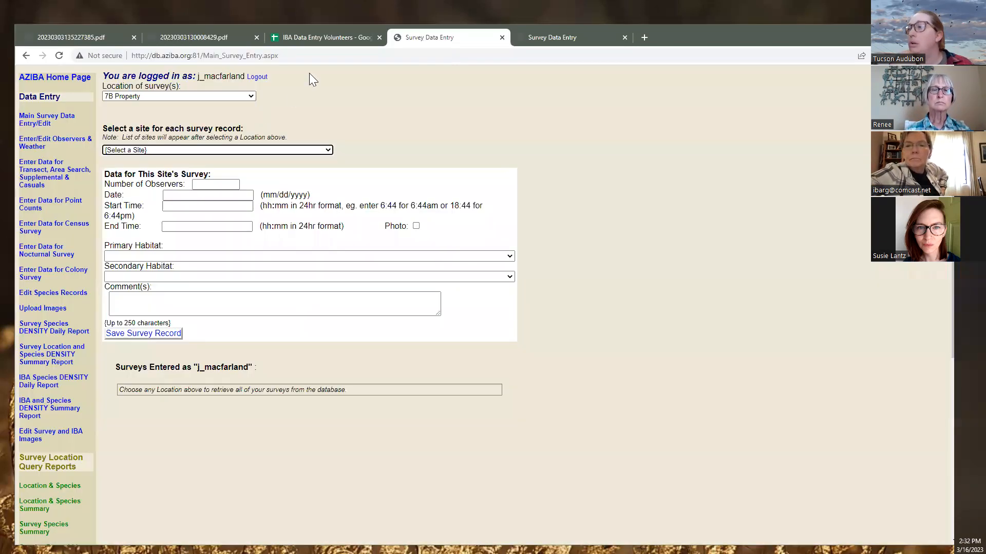
{"action": "left_click", "coordinate": [181, 151]}
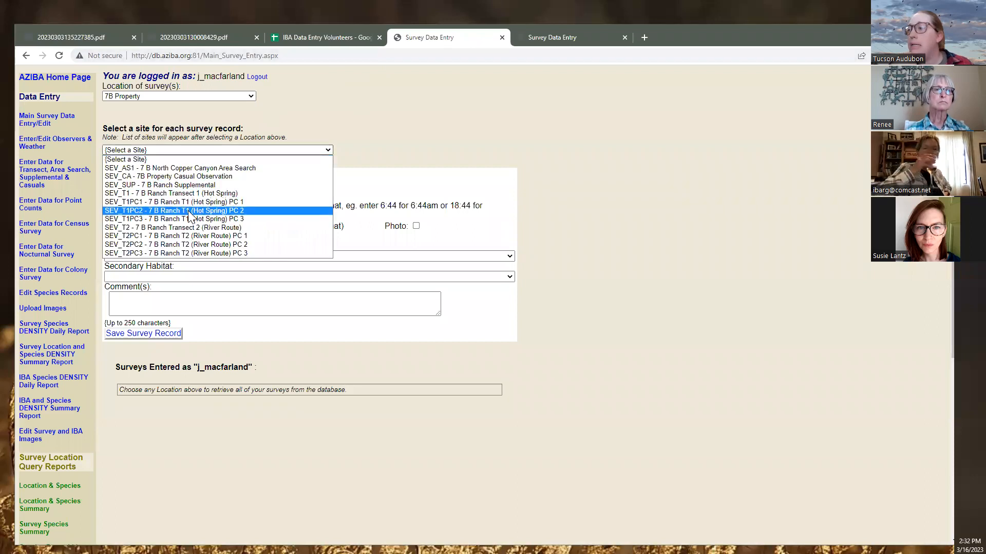
{"action": "left_click", "coordinate": [243, 229]}
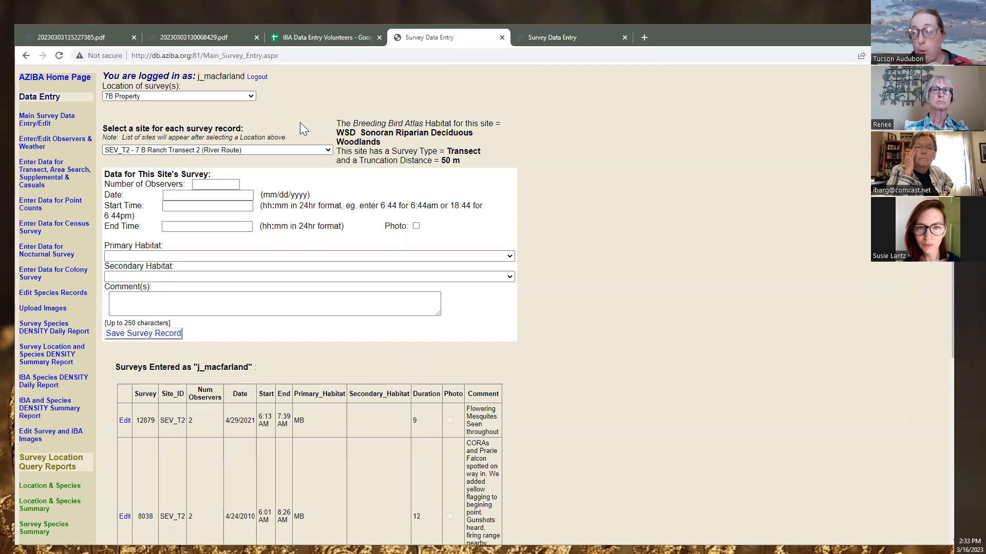
Scroll through SEV_T2's earlier surveys, including survey 12879 from 4/29/2021
{"action": "scroll", "coordinate": [380, 340], "scroll_direction": "down", "scroll_amount": 2}
{"action": "scroll", "coordinate": [377, 334], "scroll_direction": "down", "scroll_amount": 2}
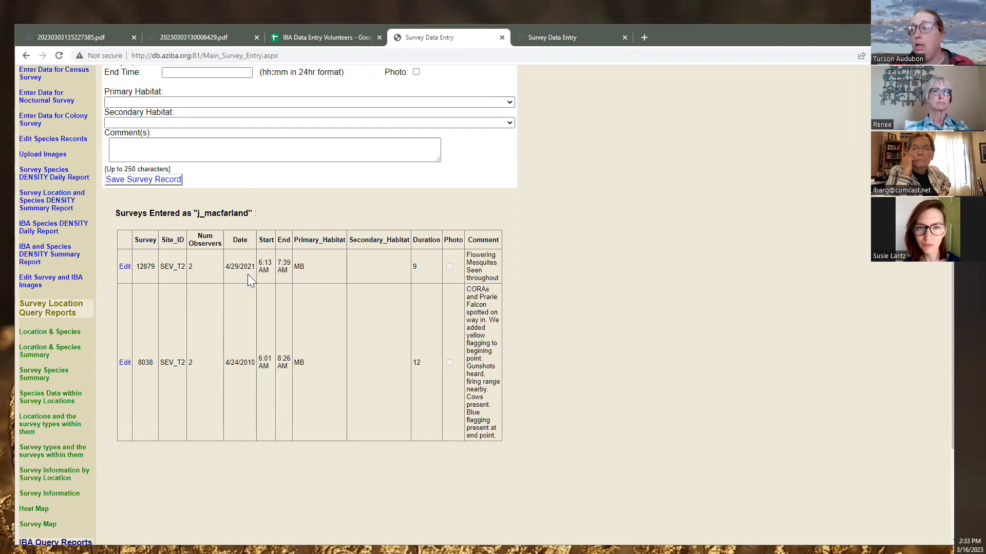
{"action": "scroll", "coordinate": [247, 274], "scroll_direction": "up", "scroll_amount": 1}
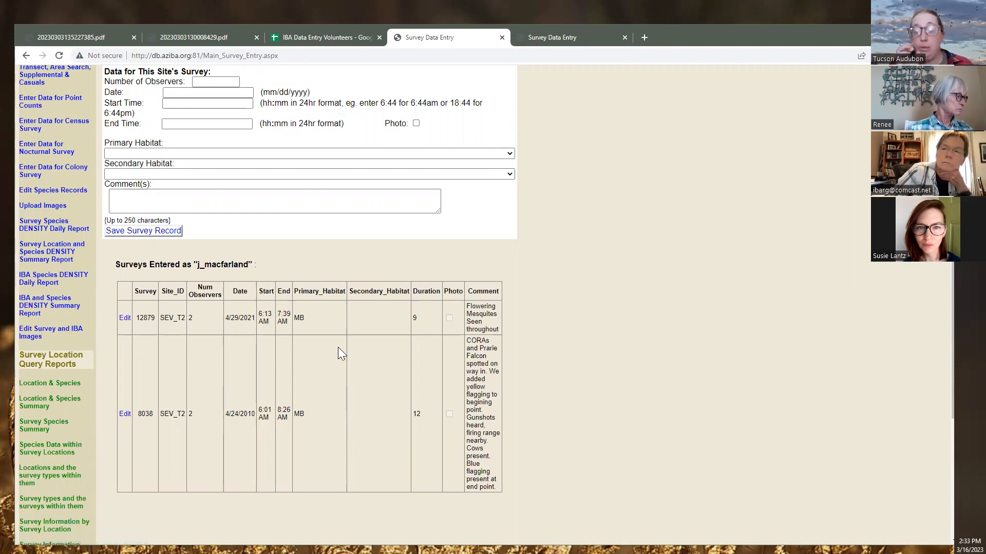
{"action": "scroll", "coordinate": [337, 346], "scroll_direction": "up", "scroll_amount": 3}
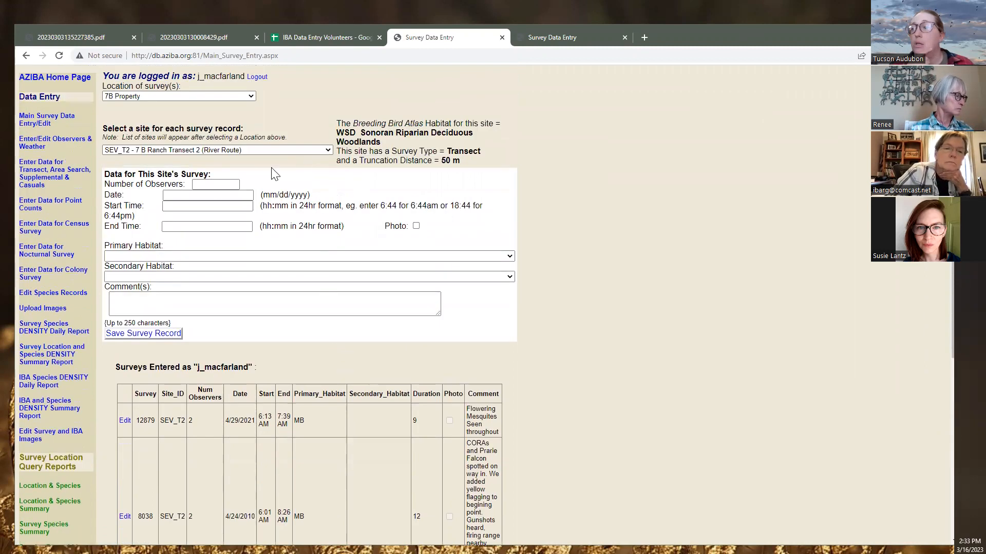
{"action": "scroll", "coordinate": [251, 403], "scroll_direction": "down", "scroll_amount": 3}
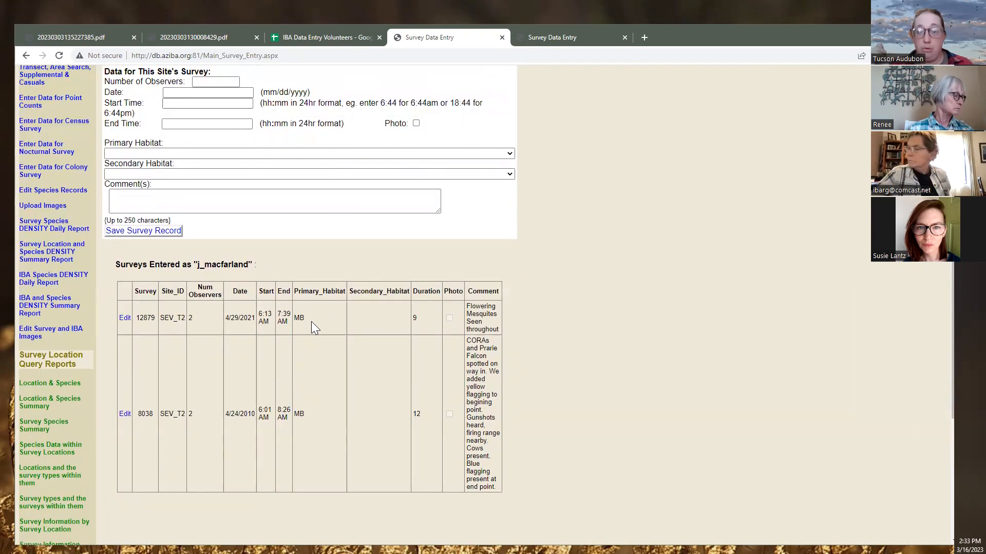
{"action": "scroll", "coordinate": [310, 321], "scroll_direction": "up", "scroll_amount": 3}
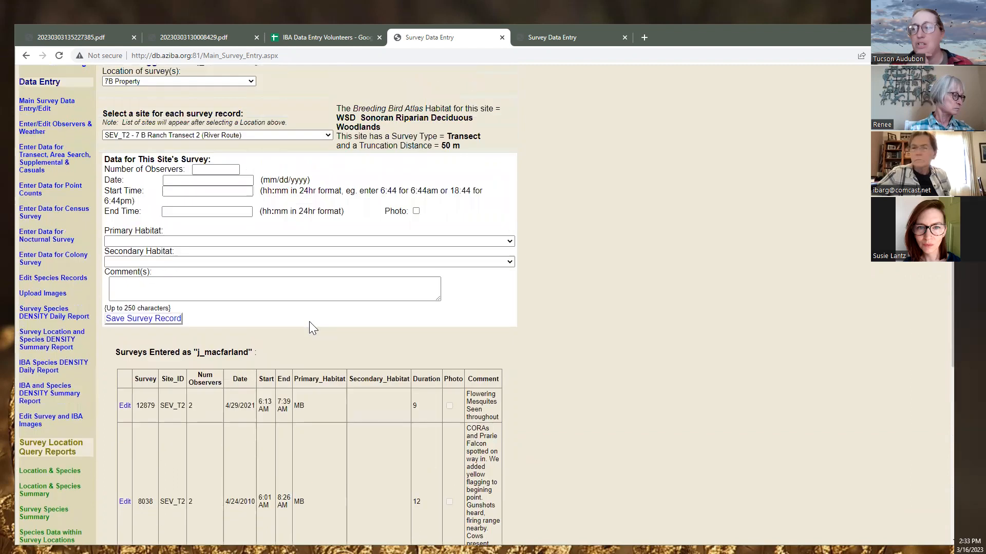
Enter 2 observers and survey date 04/27/2022, checking the date on the scanned sheet
{"action": "left_click", "coordinate": [230, 184]}
{"action": "type", "text": "2"}
{"action": "left_click", "coordinate": [229, 194]}
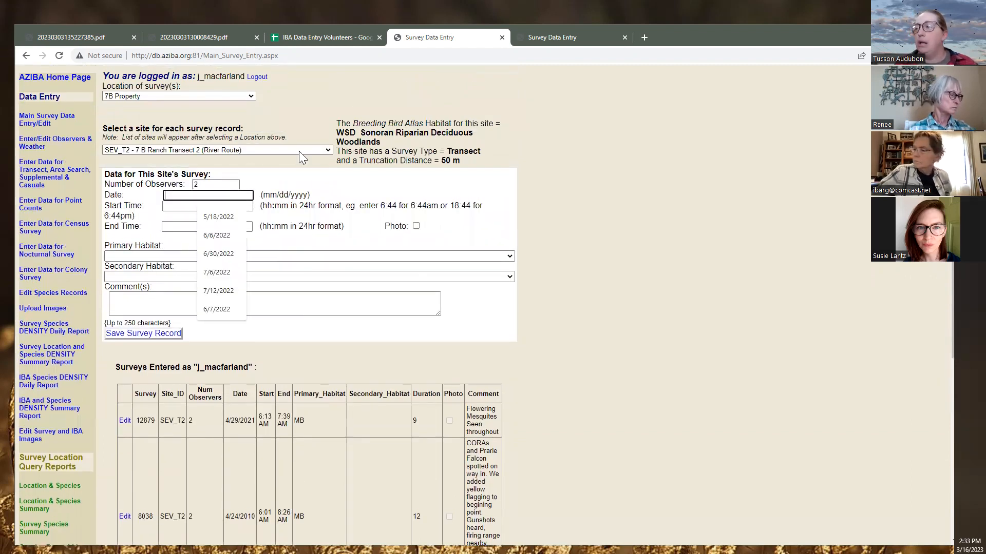
{"action": "left_click", "coordinate": [211, 38]}
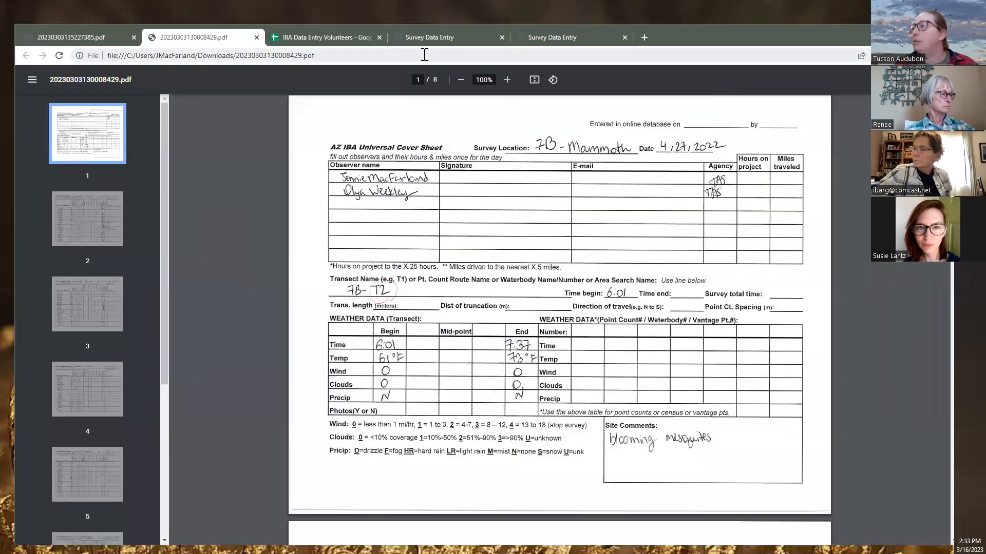
{"action": "left_click", "coordinate": [442, 37]}
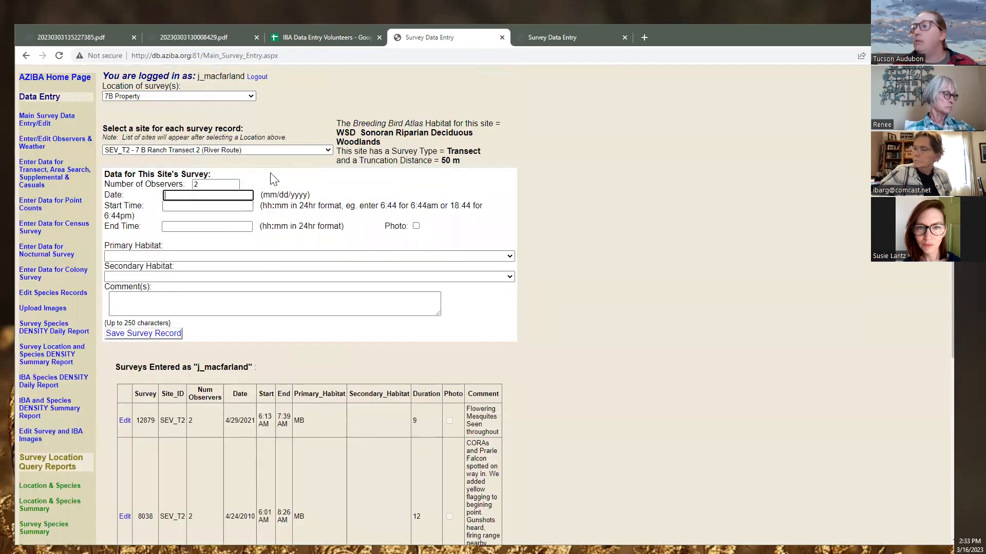
{"action": "type", "text": "04/27/2022"}
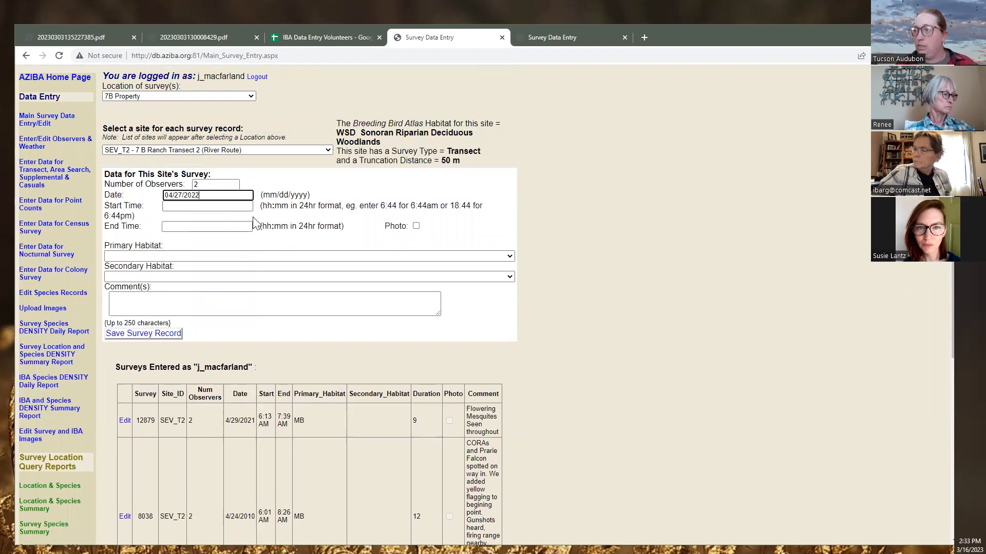
Enter start time 6:01 from the scanned sheet, then bring the cover sheet back up
{"action": "left_click", "coordinate": [224, 207]}
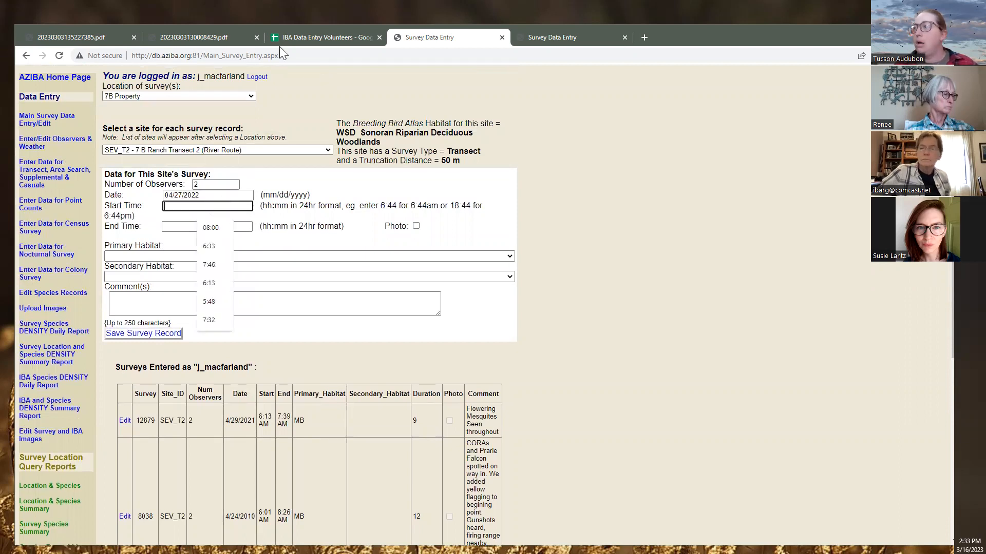
{"action": "left_click", "coordinate": [204, 38]}
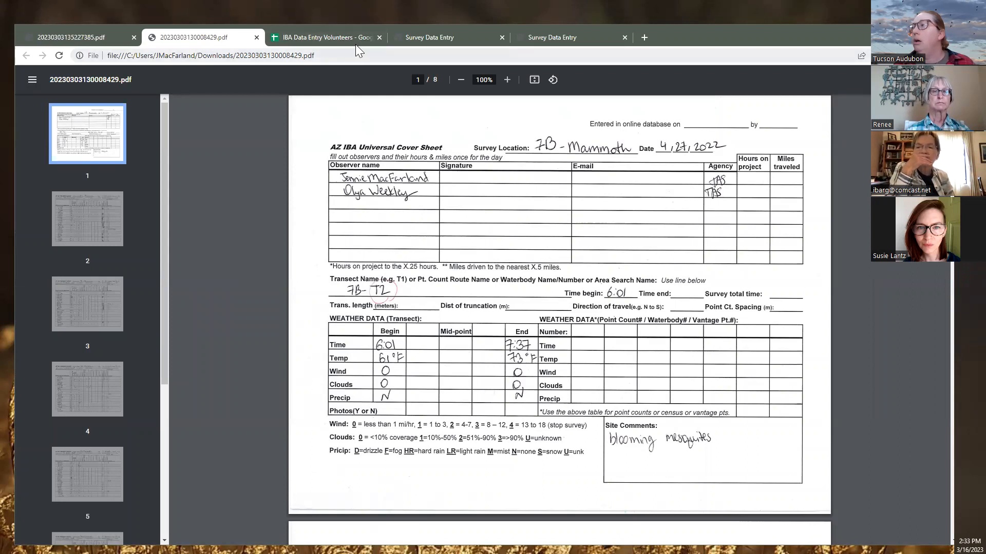
{"action": "left_click", "coordinate": [417, 38]}
{"action": "left_click", "coordinate": [181, 206]}
{"action": "type", "text": "6.01"}
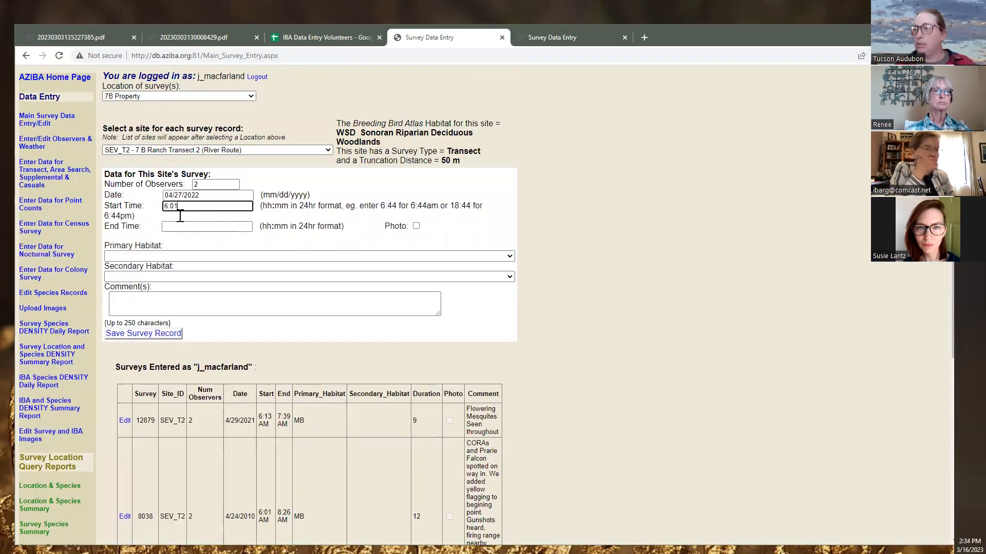
{"action": "left_click", "coordinate": [209, 226]}
{"action": "left_click", "coordinate": [213, 38]}
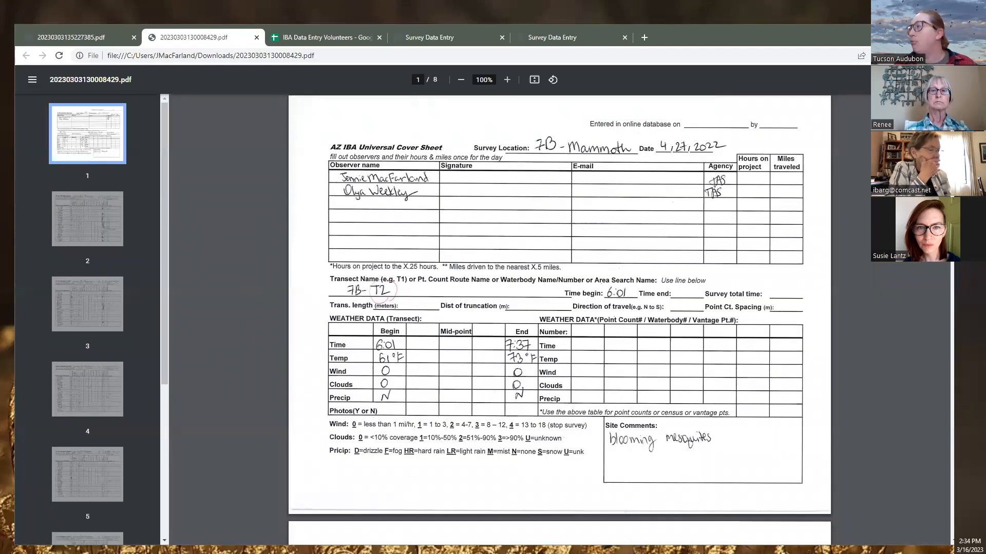
{"action": "scroll", "coordinate": [180, 285], "scroll_direction": "down", "scroll_amount": 5}
{"action": "scroll", "coordinate": [169, 203], "scroll_direction": "down", "scroll_amount": 5}
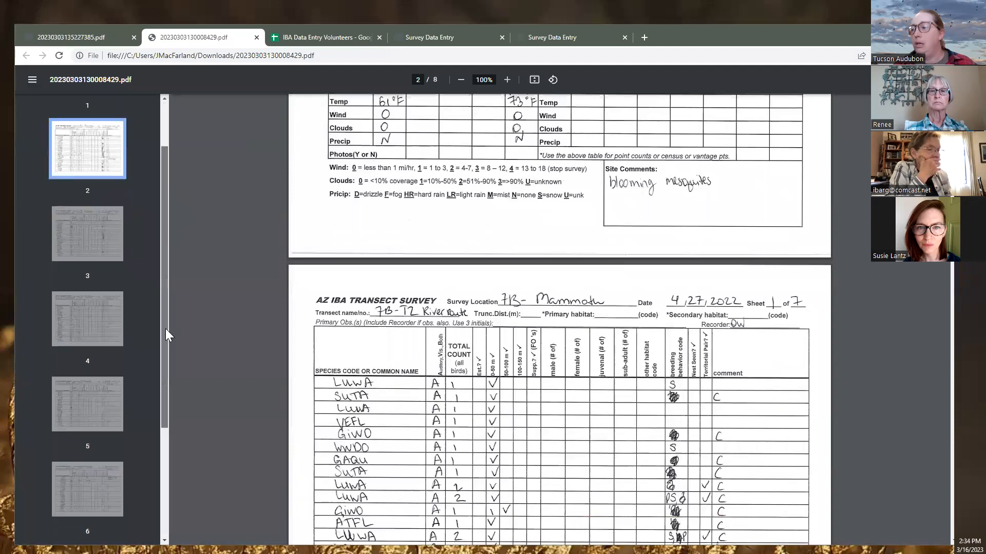
{"action": "left_click", "coordinate": [117, 462]}
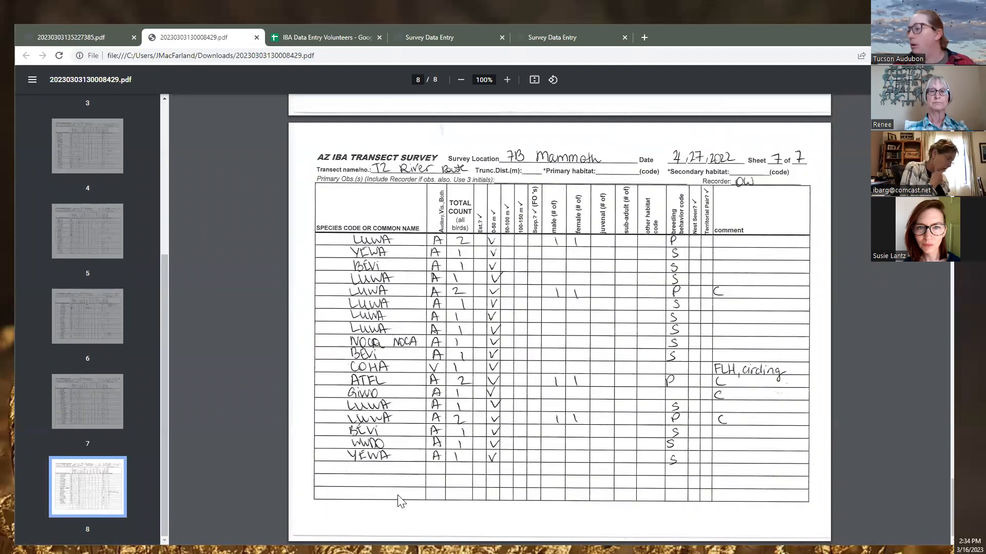
{"action": "left_click", "coordinate": [86, 406]}
{"action": "scroll", "coordinate": [400, 398], "scroll_direction": "down", "scroll_amount": 2}
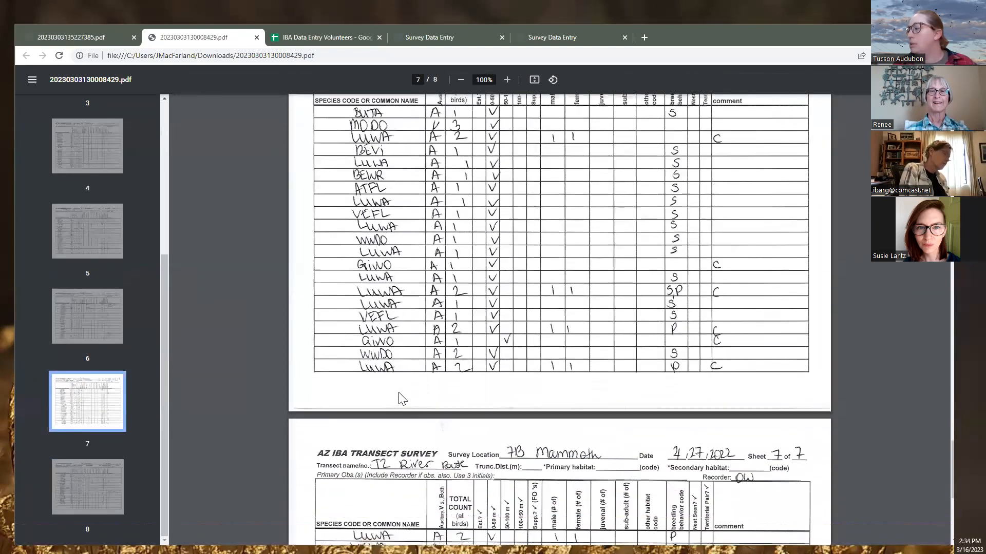
{"action": "scroll", "coordinate": [231, 349], "scroll_direction": "up", "scroll_amount": 4}
{"action": "left_click", "coordinate": [90, 311]}
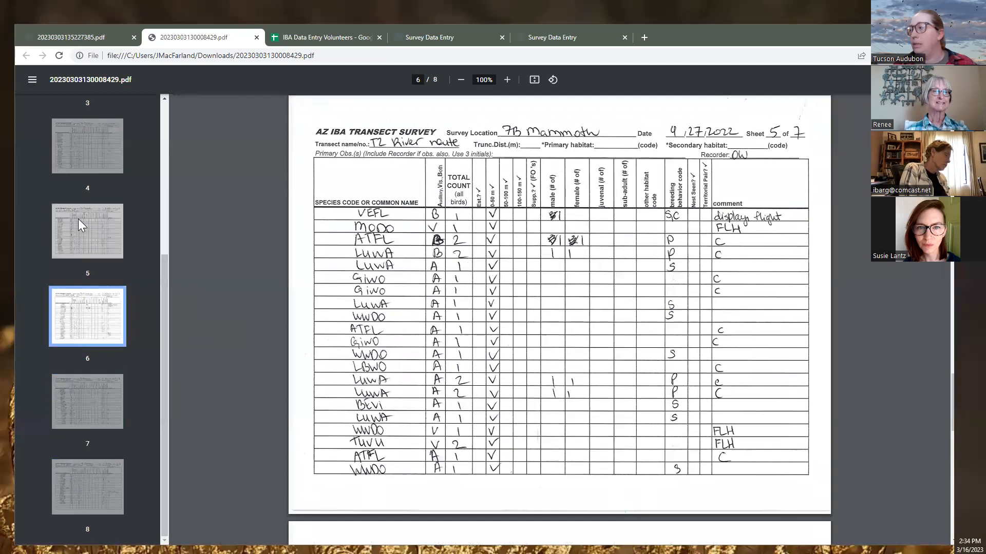
{"action": "left_click", "coordinate": [102, 220]}
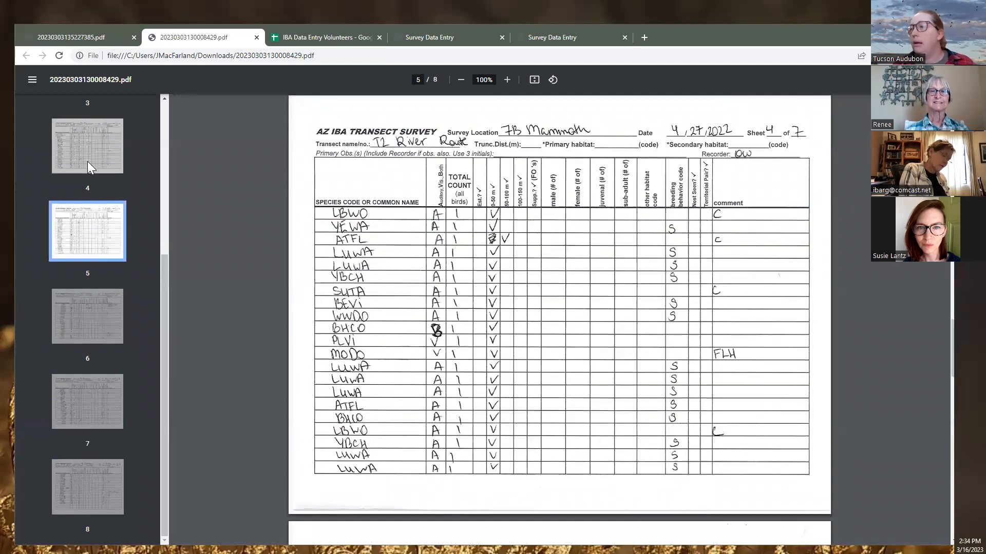
{"action": "left_click", "coordinate": [88, 161]}
{"action": "scroll", "coordinate": [114, 246], "scroll_direction": "up", "scroll_amount": 4}
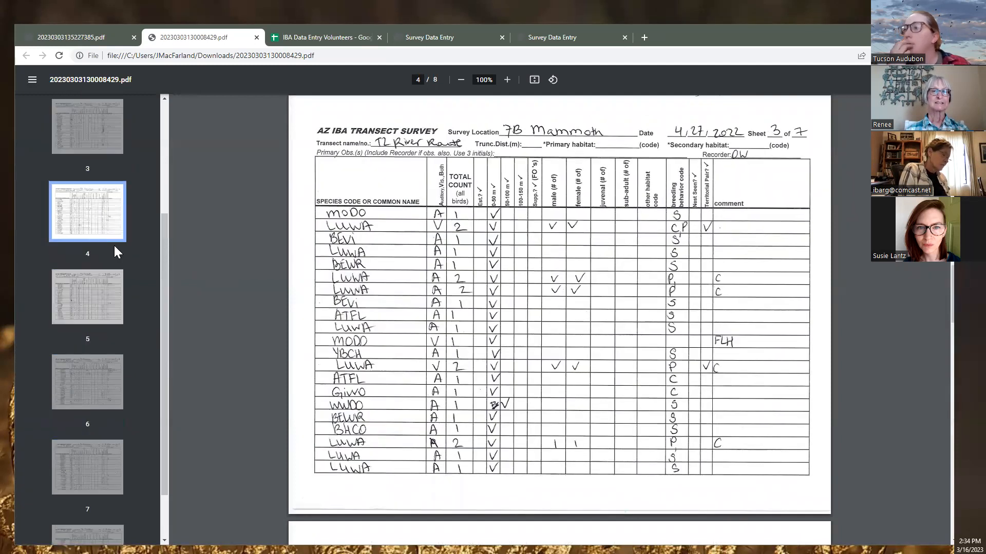
{"action": "left_click", "coordinate": [75, 281]}
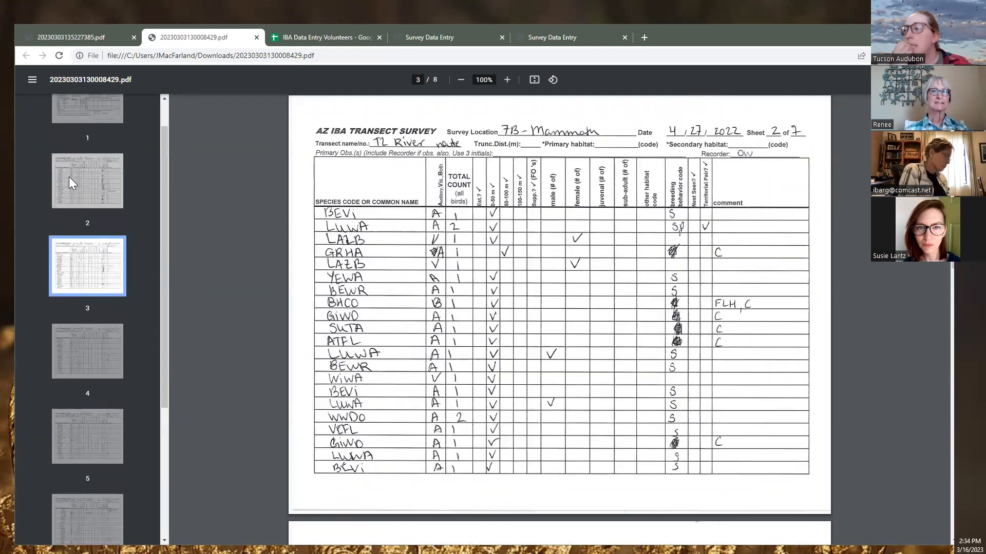
{"action": "left_click", "coordinate": [69, 176]}
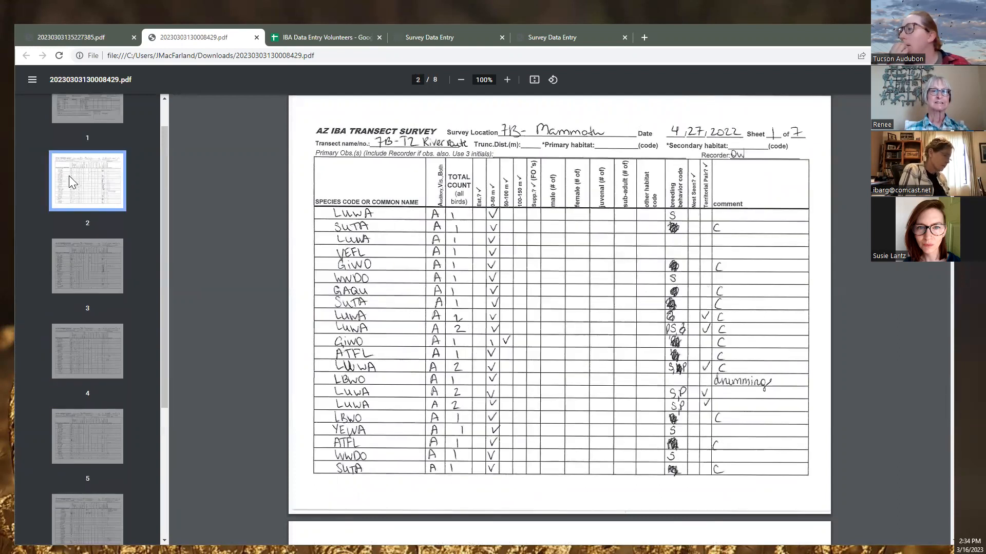
{"action": "left_click", "coordinate": [74, 123]}
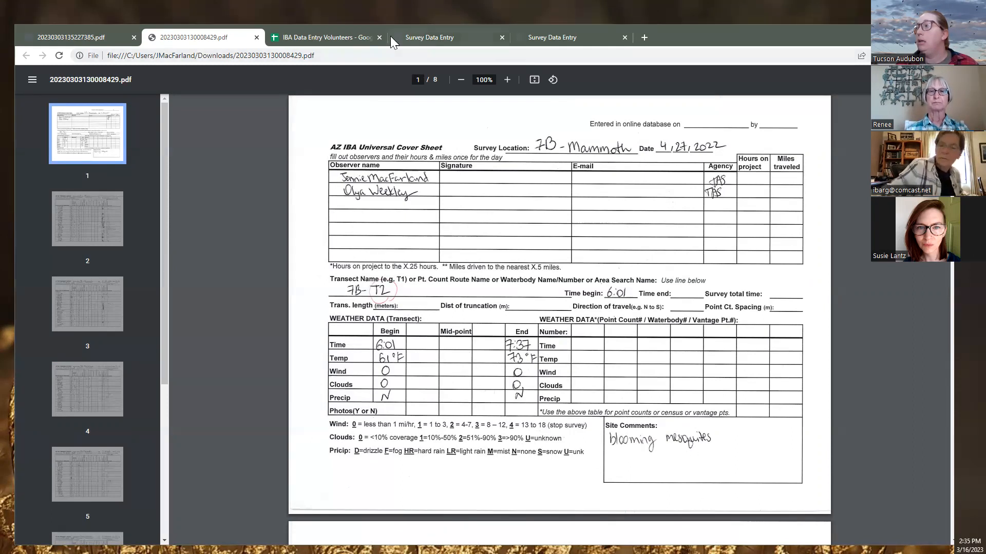
Enter end time 7:37, correcting the mistyped 7:38 after rechecking the cover sheet
{"action": "left_click", "coordinate": [410, 37]}
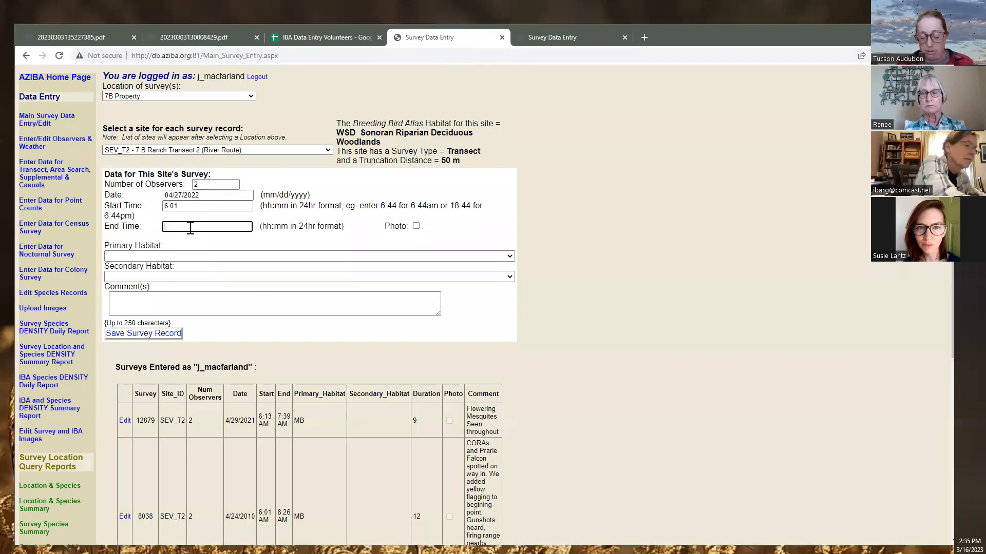
{"action": "type", "text": "7:38"}
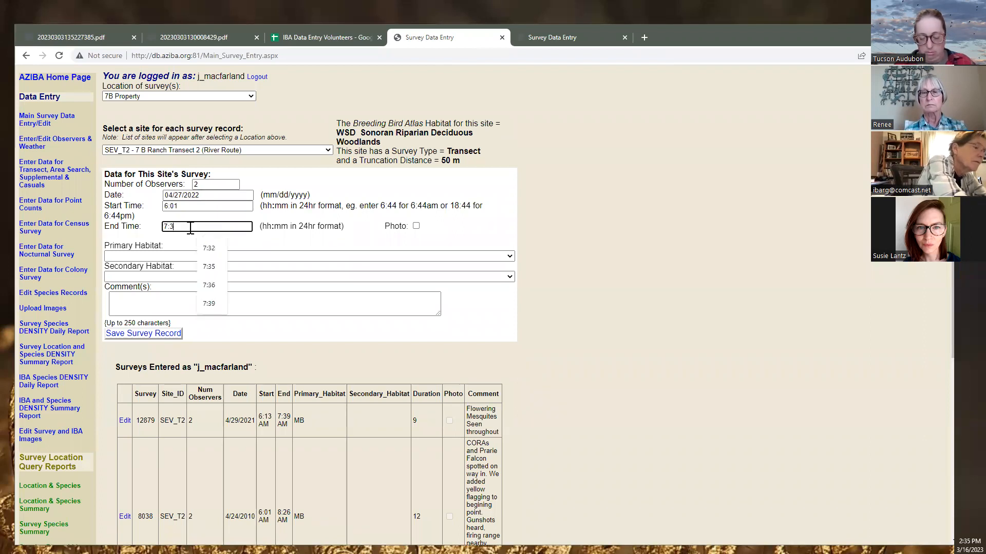
{"action": "left_click", "coordinate": [291, 37]}
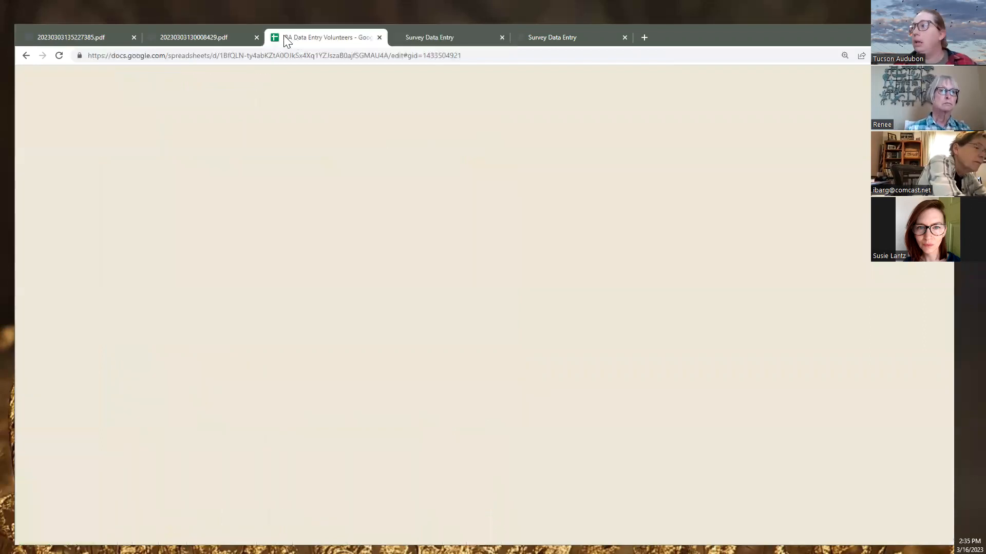
{"action": "left_click", "coordinate": [208, 41]}
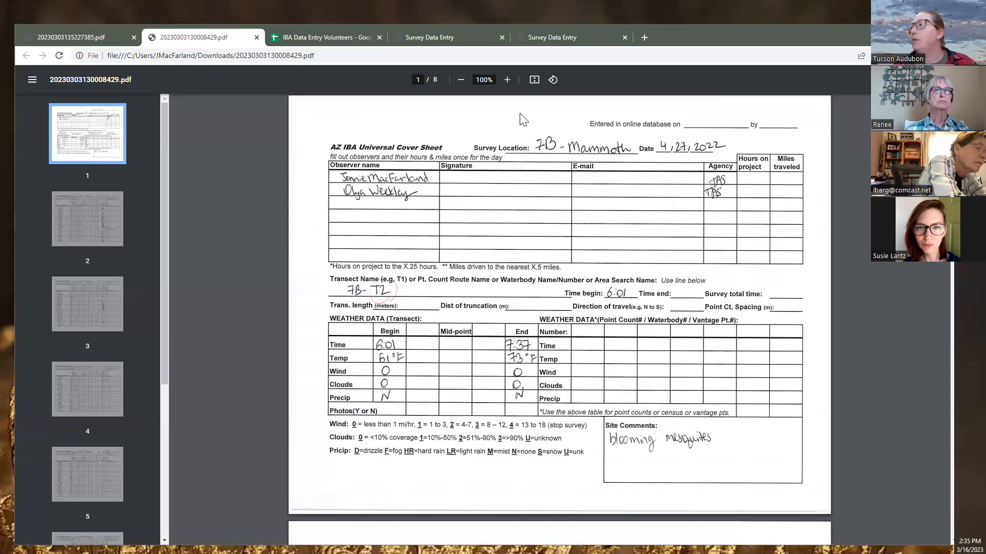
{"action": "left_click", "coordinate": [429, 38]}
{"action": "key", "text": "BackSpace"}
{"action": "type", "text": "7:37"}
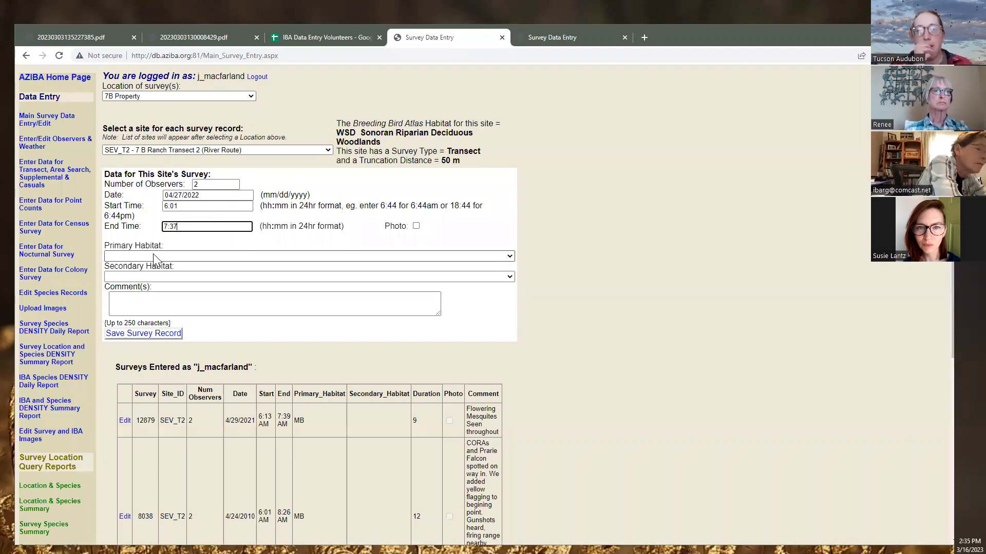
Look over the primary and secondary habitat choices and check the sheet for habitat information
{"action": "left_click", "coordinate": [179, 255]}
{"action": "left_click", "coordinate": [180, 255]}
{"action": "left_click", "coordinate": [175, 275]}
{"action": "left_click", "coordinate": [175, 275]}
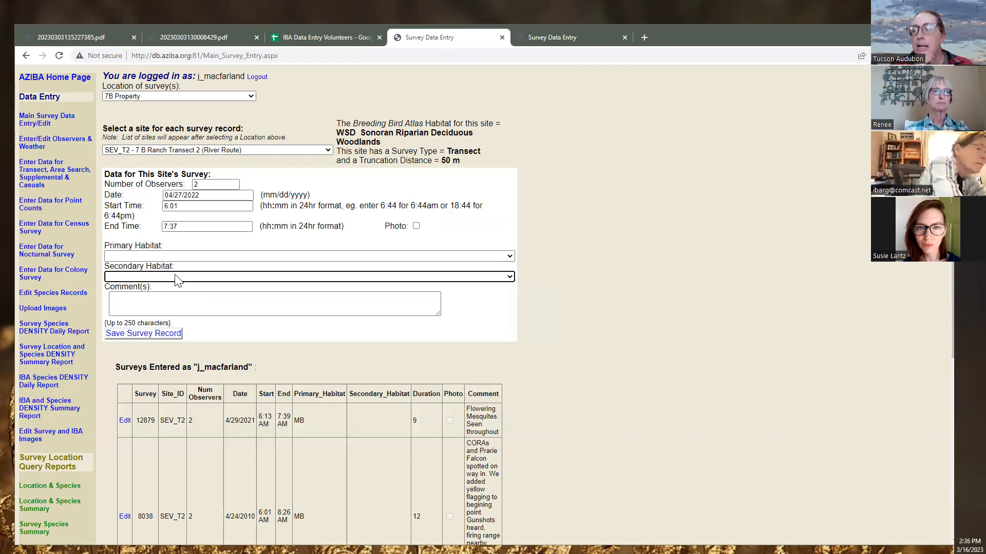
{"action": "left_click", "coordinate": [210, 37]}
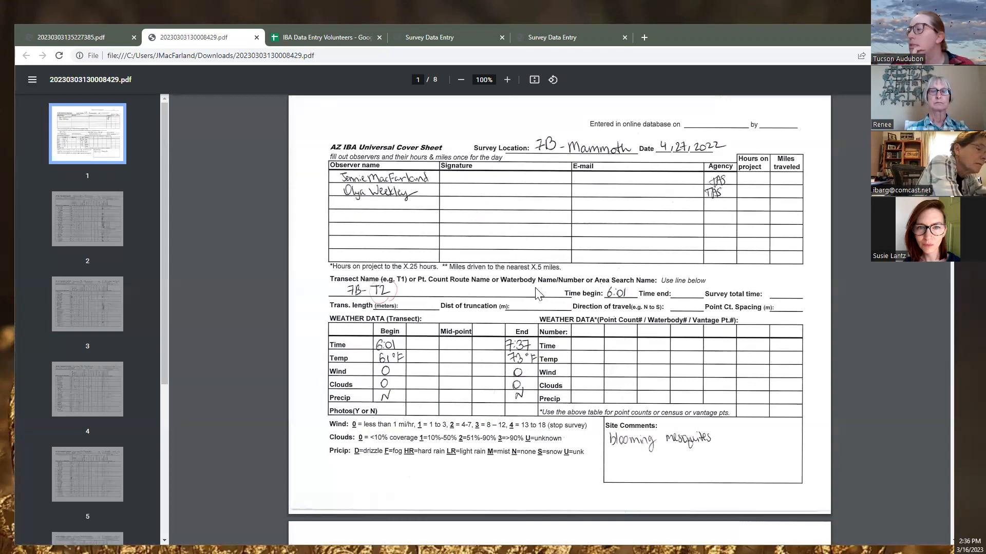
Add the comment 'blooming mesquites' to the 4/27/2022 survey and save the record
{"action": "scroll", "coordinate": [511, 408], "scroll_direction": "down", "scroll_amount": 5}
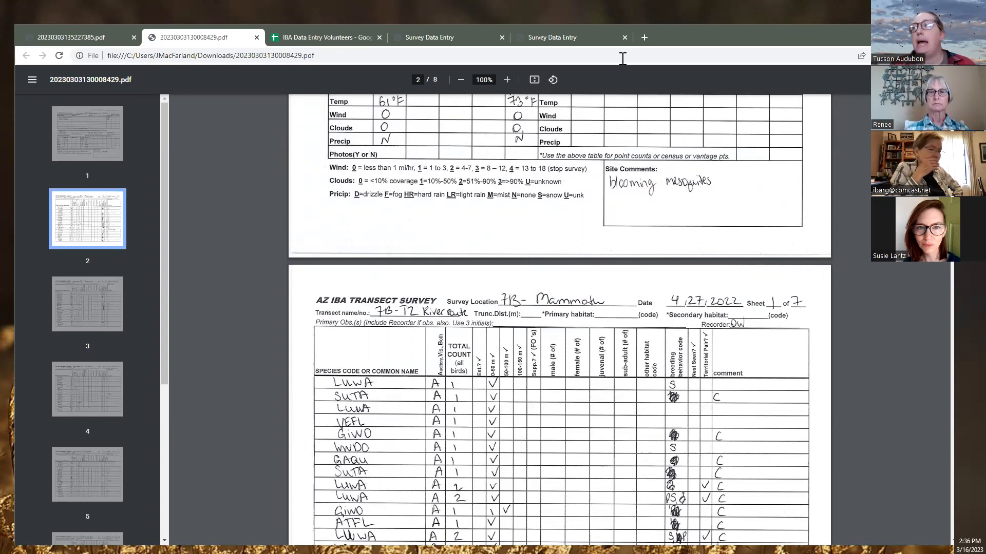
{"action": "left_click", "coordinate": [429, 37]}
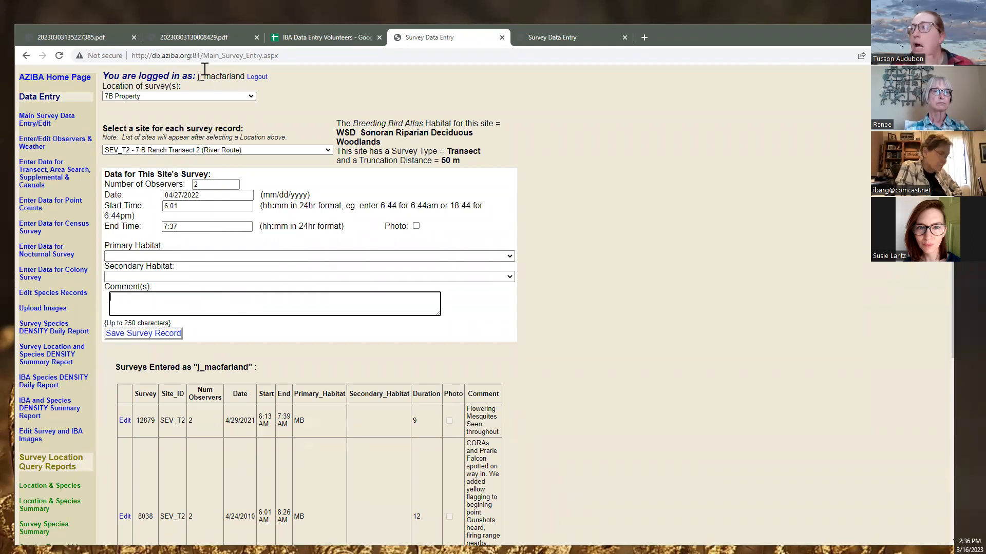
{"action": "left_click", "coordinate": [203, 36]}
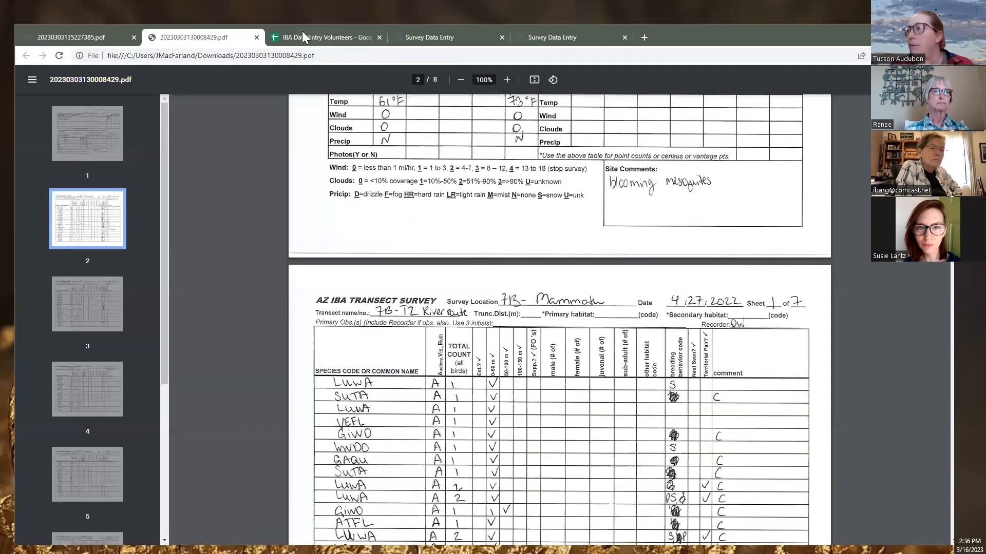
{"action": "scroll", "coordinate": [491, 265], "scroll_direction": "up", "scroll_amount": 1}
{"action": "scroll", "coordinate": [491, 266], "scroll_direction": "up", "scroll_amount": 4}
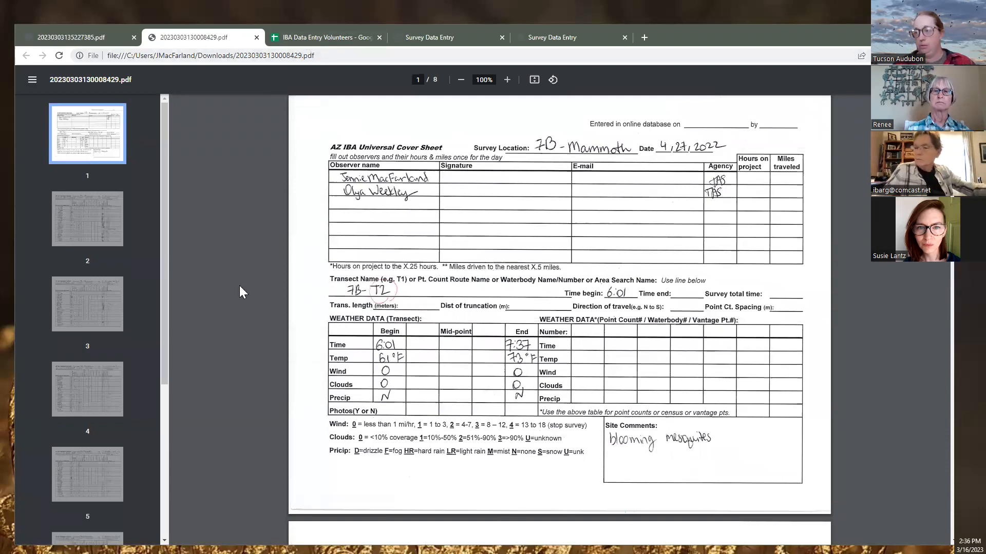
{"action": "key", "text": "ctrl+Tab"}
{"action": "key", "text": "ctrl+Tab"}
{"action": "type", "text": "bloom"}
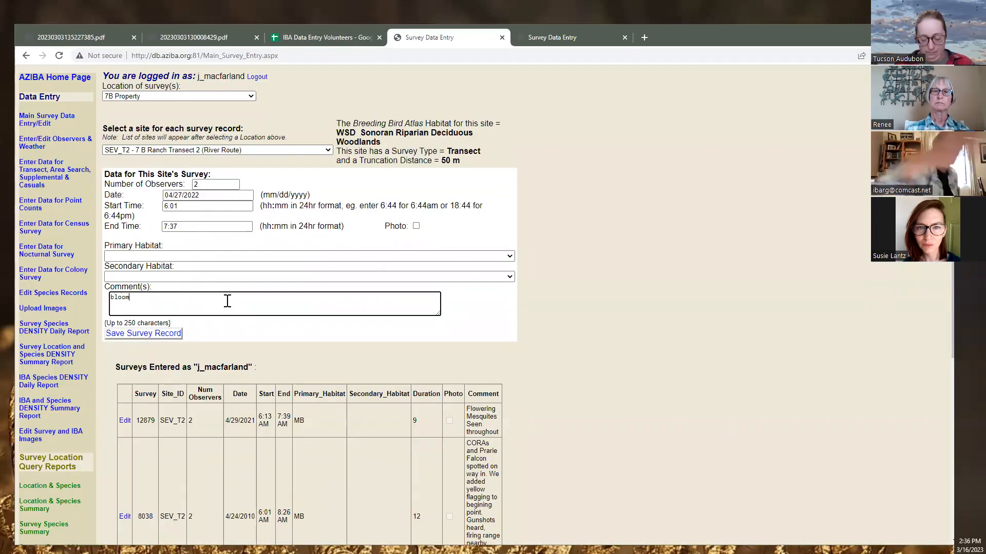
{"action": "type", "text": "ing mesquites"}
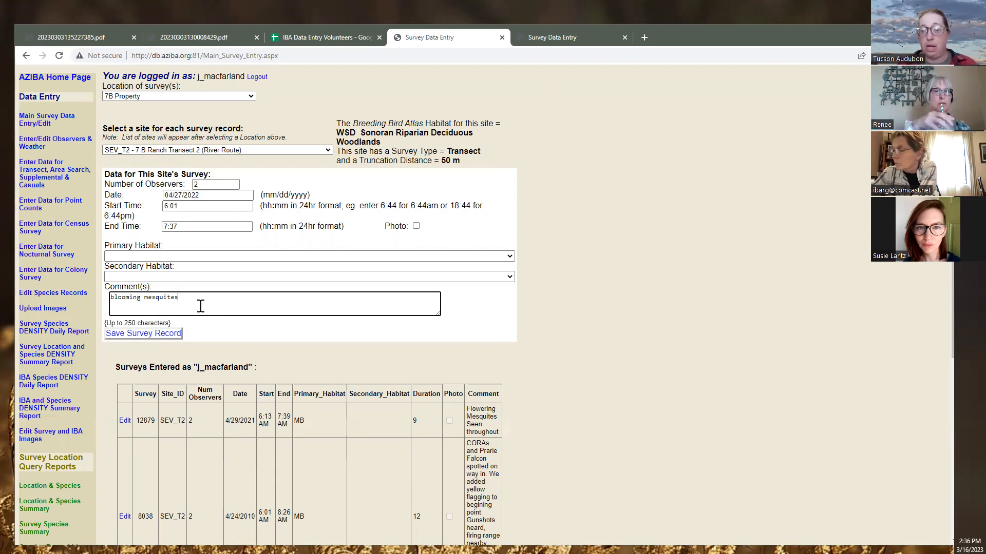
{"action": "left_click", "coordinate": [170, 338]}
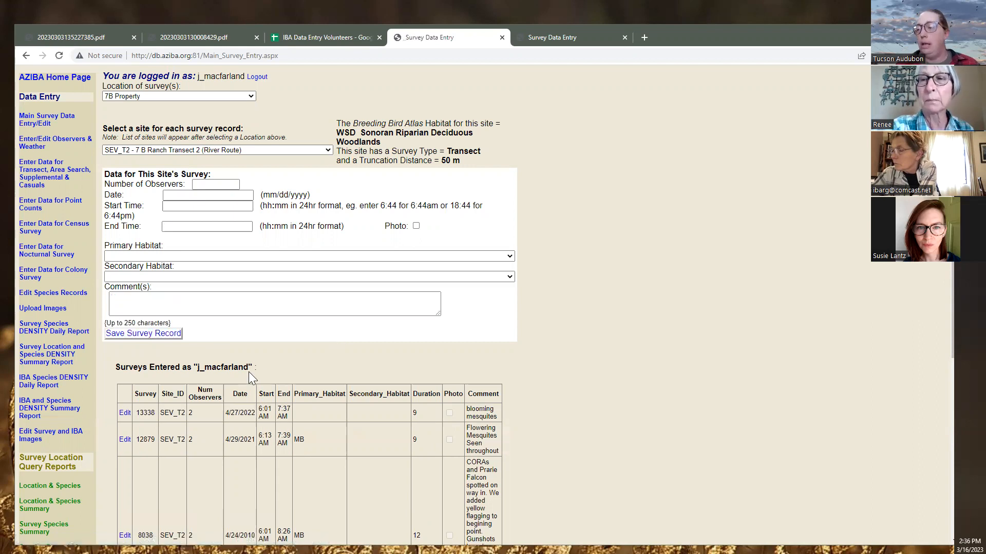
{"action": "scroll", "coordinate": [248, 378], "scroll_direction": "down", "scroll_amount": 1}
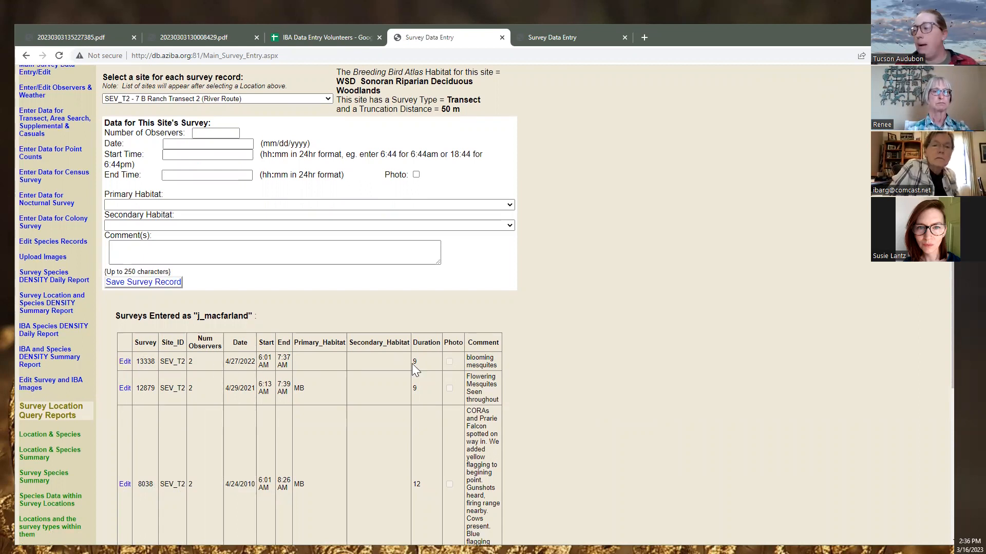
{"action": "left_click", "coordinate": [125, 361]}
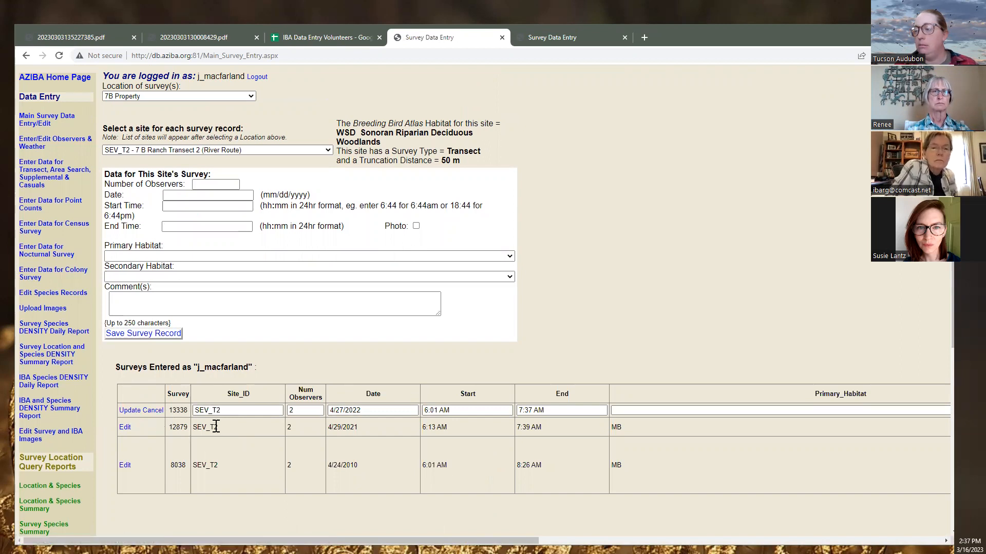
{"action": "left_click", "coordinate": [155, 413]}
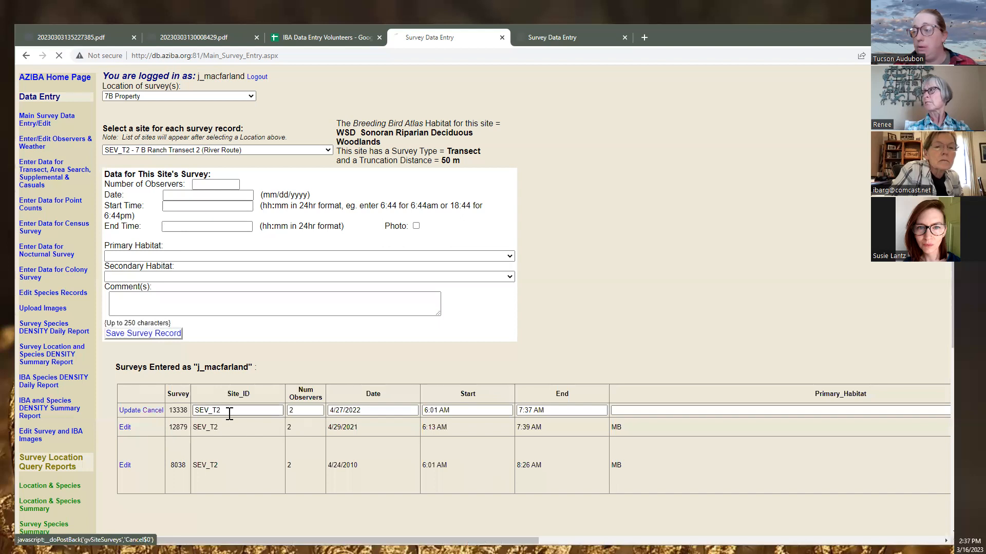
{"action": "scroll", "coordinate": [359, 390], "scroll_direction": "down", "scroll_amount": 1}
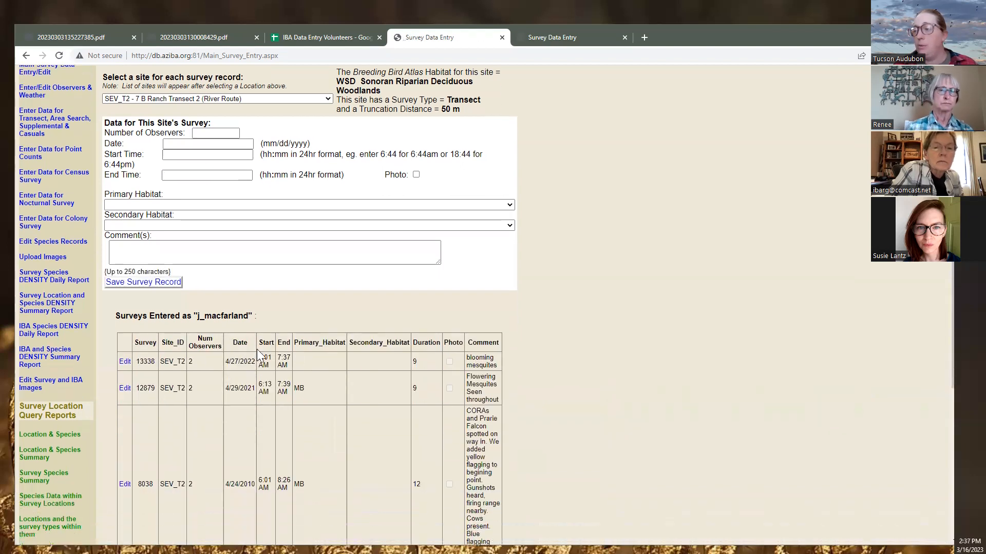
{"action": "scroll", "coordinate": [315, 352], "scroll_direction": "up", "scroll_amount": 1}
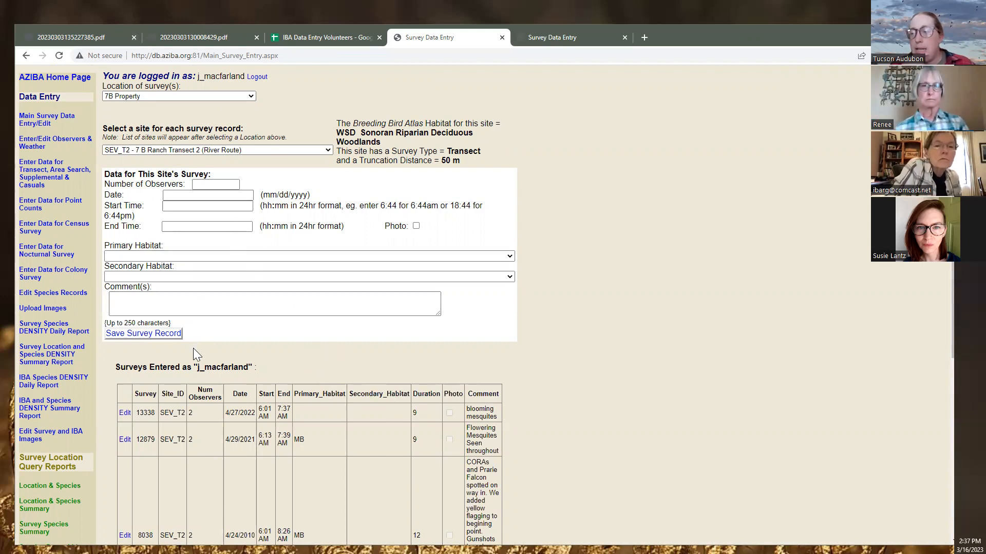
{"action": "scroll", "coordinate": [193, 348], "scroll_direction": "down", "scroll_amount": 1}
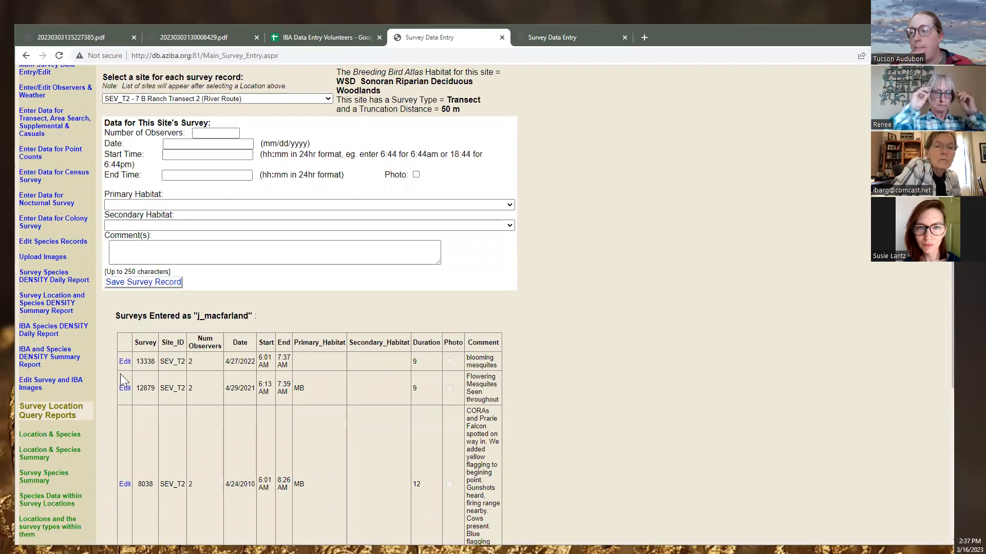
{"action": "scroll", "coordinate": [156, 367], "scroll_direction": "up", "scroll_amount": 1}
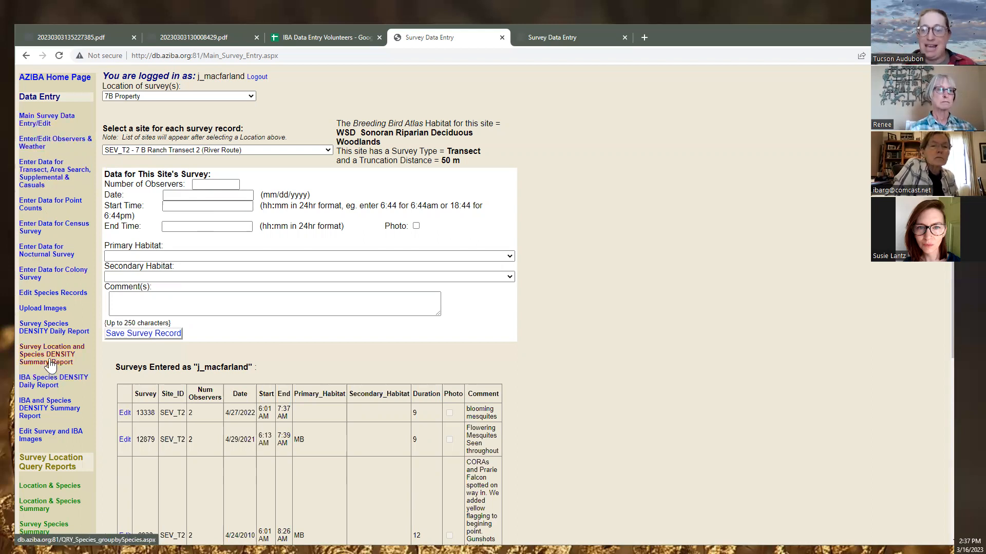
Go to Observers & Weather, choose location 7B Property-SEV, and select survey 13338
{"action": "left_click", "coordinate": [31, 149]}
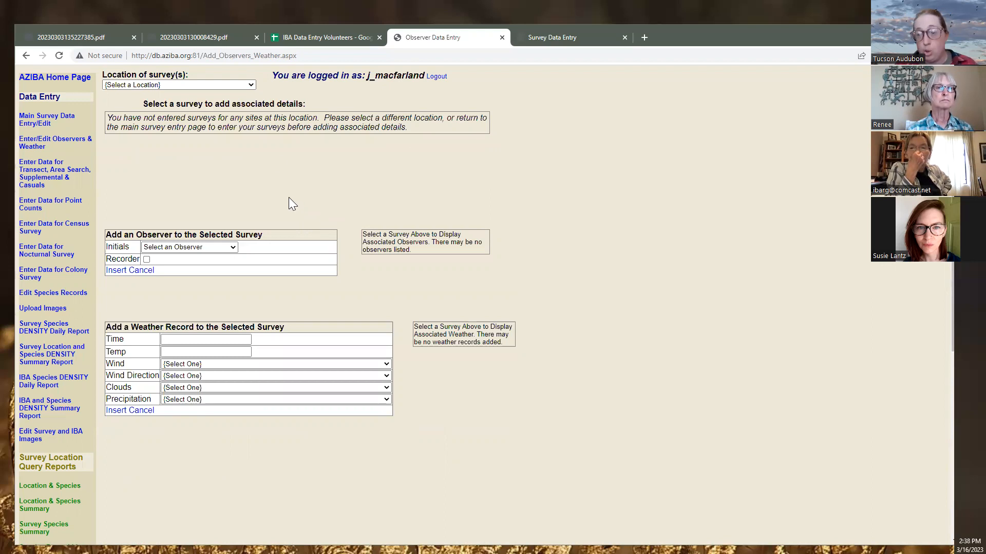
{"action": "left_click", "coordinate": [210, 85]}
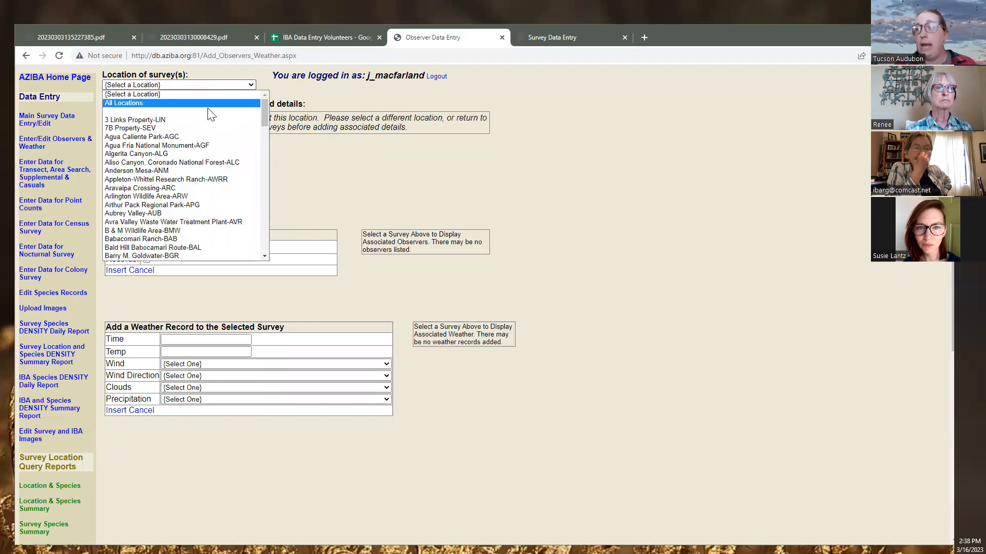
{"action": "left_click", "coordinate": [209, 128]}
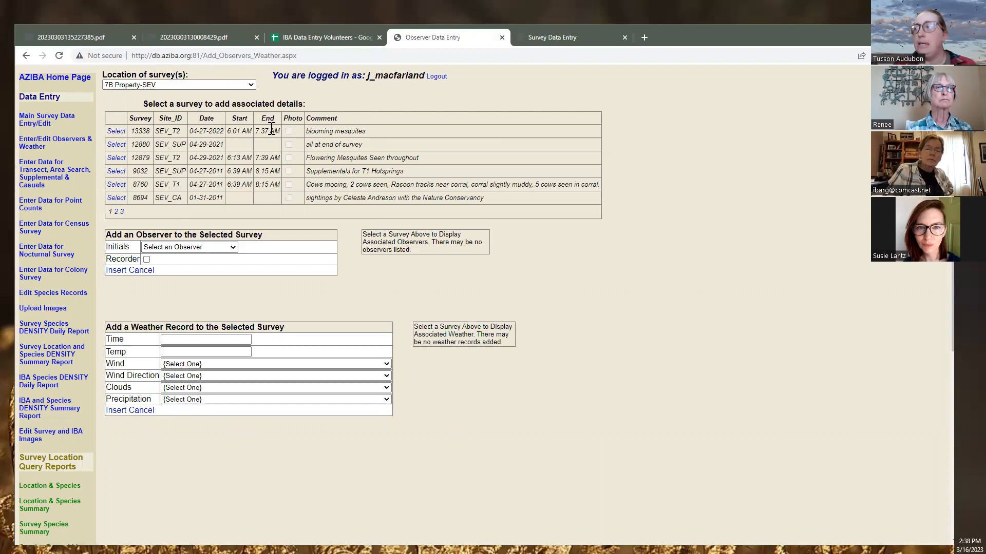
{"action": "left_click", "coordinate": [113, 144]}
{"action": "left_click", "coordinate": [125, 131]}
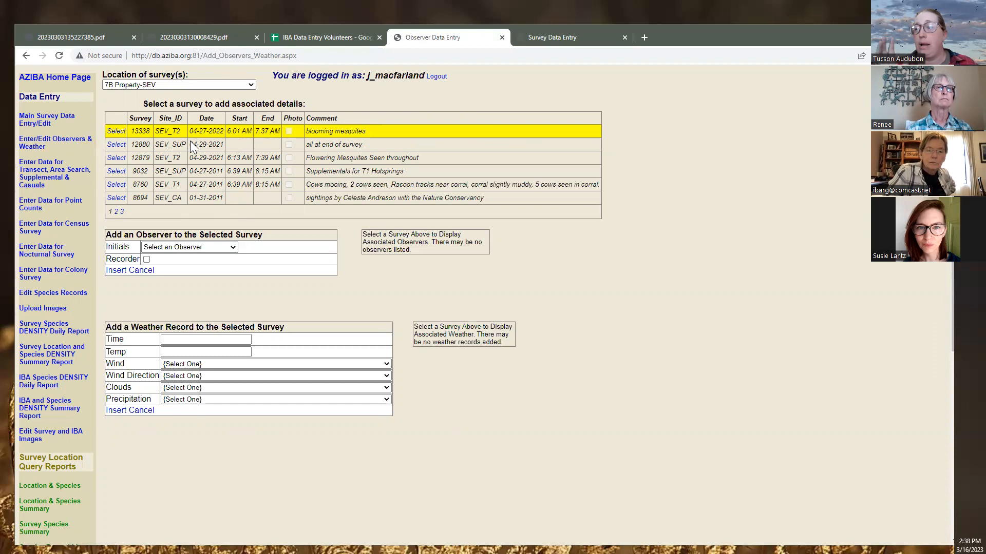
{"action": "left_click", "coordinate": [212, 251]}
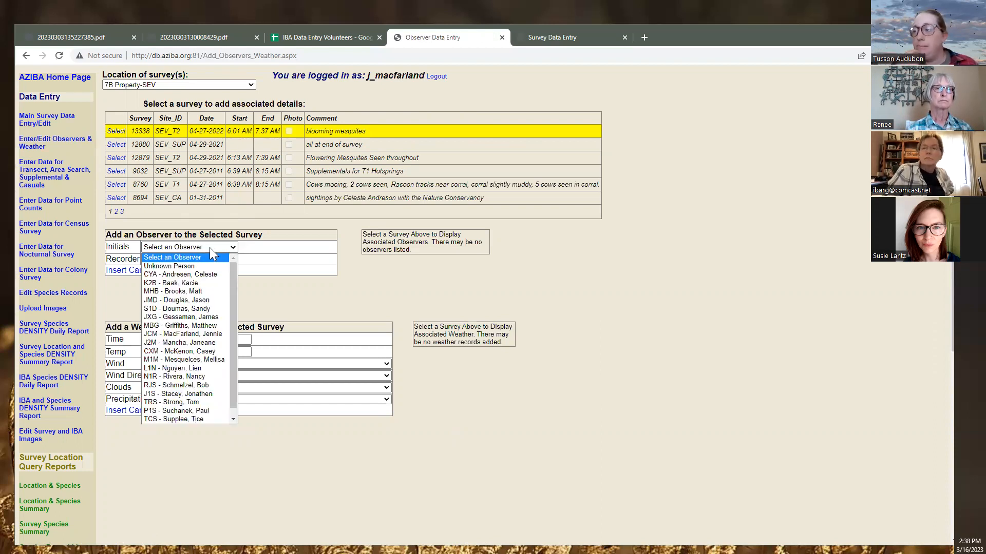
Check the PDF cover sheet and attach its first observer, JCM, to survey 13338
{"action": "left_click", "coordinate": [232, 37]}
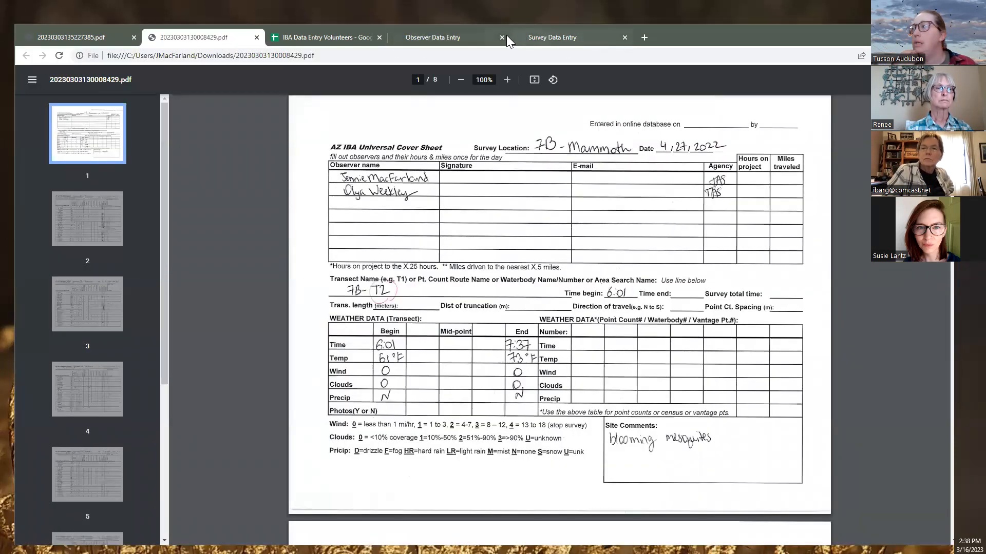
{"action": "left_click", "coordinate": [437, 37]}
{"action": "left_click", "coordinate": [195, 249]}
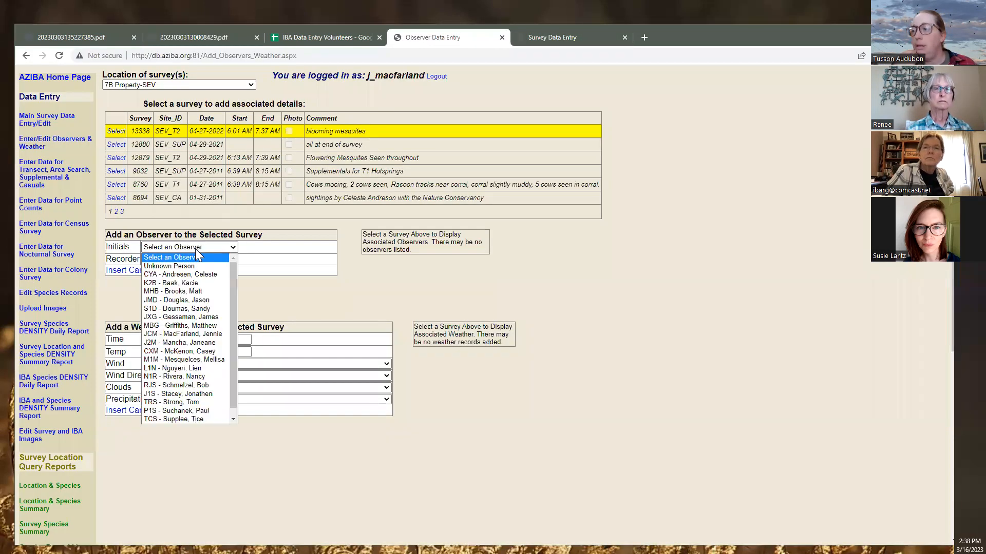
{"action": "left_click", "coordinate": [208, 334]}
{"action": "left_click", "coordinate": [114, 271]}
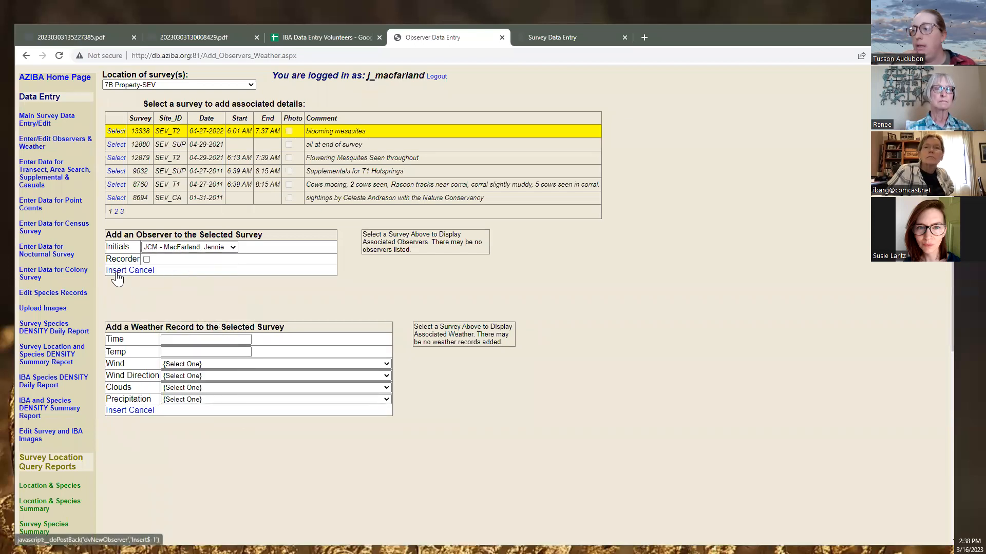
{"action": "left_click", "coordinate": [229, 247]}
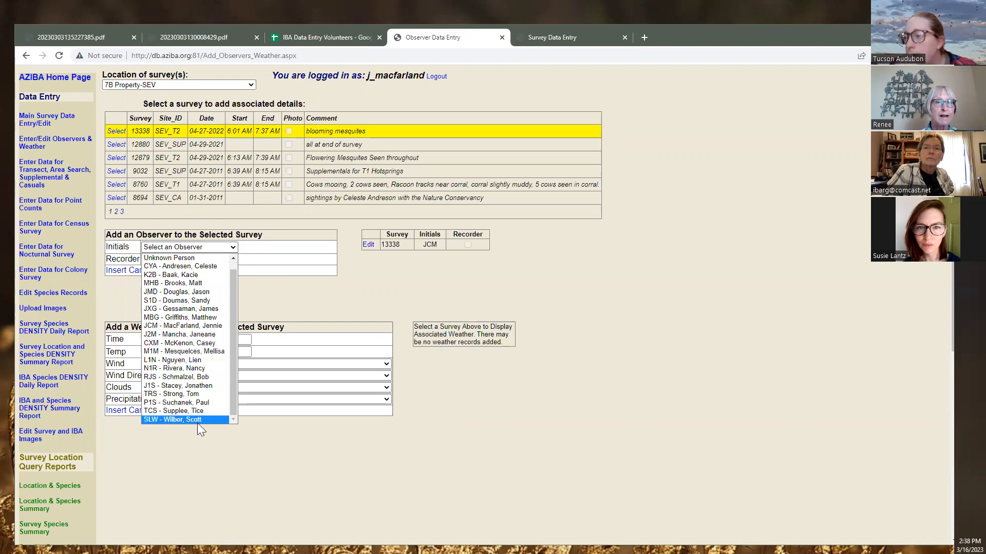
Choose Unknown Person from the Initials list and insert it as survey 13338's second observer
{"action": "scroll", "coordinate": [197, 423], "scroll_direction": "down", "scroll_amount": 1}
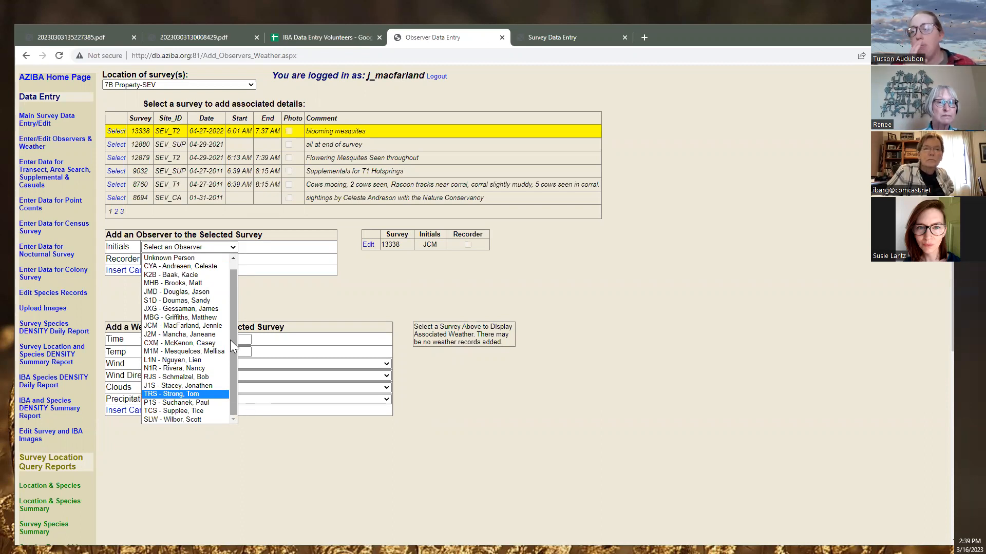
{"action": "scroll", "coordinate": [230, 340], "scroll_direction": "up", "scroll_amount": 1}
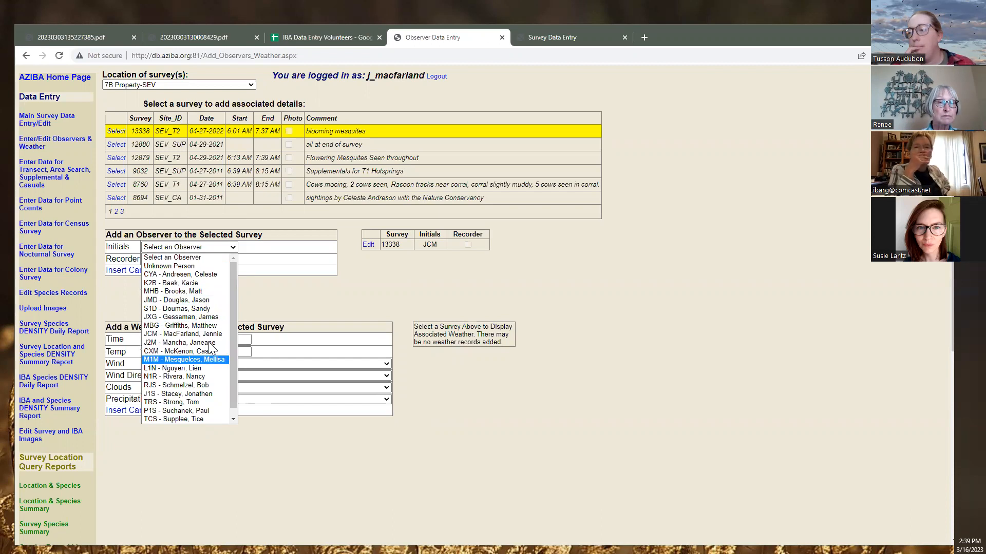
{"action": "scroll", "coordinate": [185, 405], "scroll_direction": "down", "scroll_amount": 1}
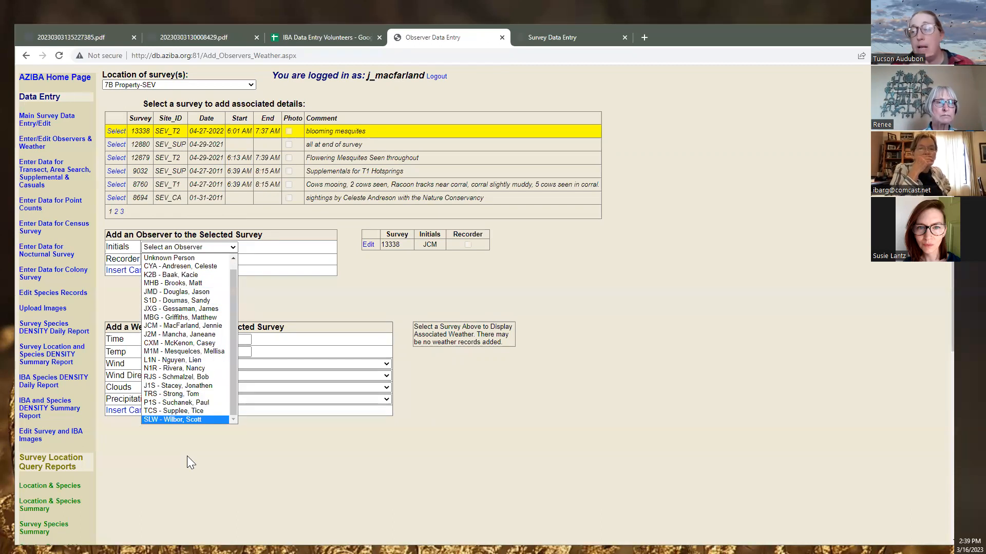
{"action": "scroll", "coordinate": [173, 330], "scroll_direction": "up", "scroll_amount": 1}
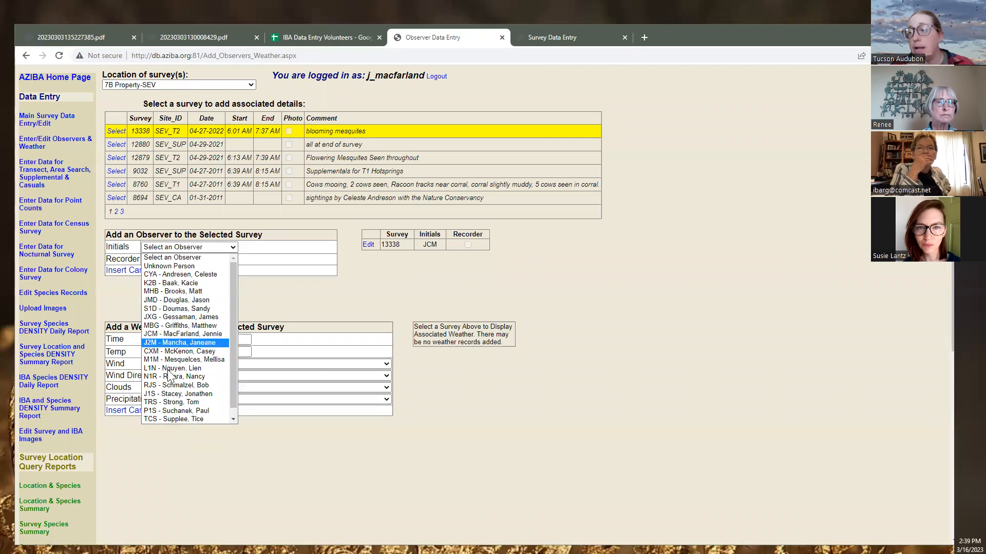
{"action": "scroll", "coordinate": [180, 418], "scroll_direction": "down", "scroll_amount": 1}
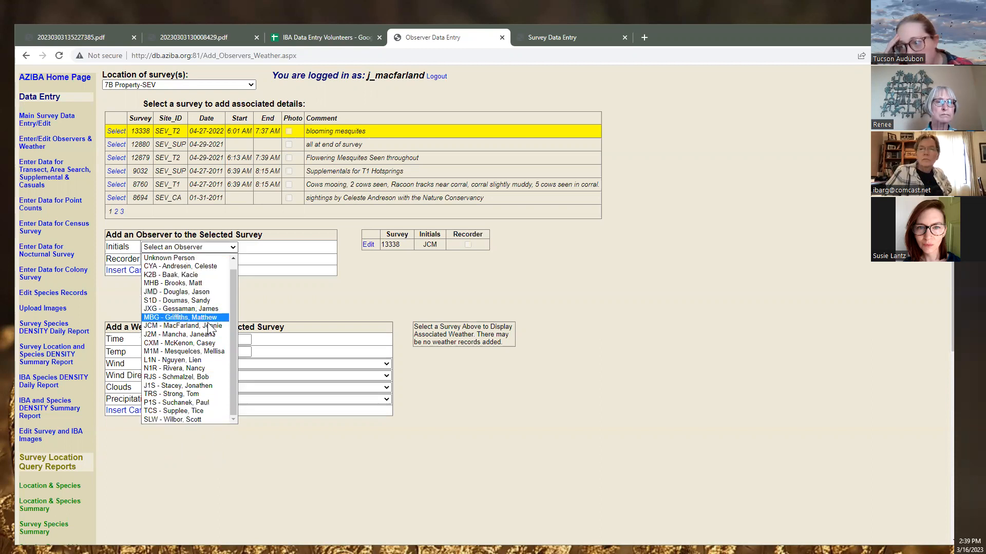
{"action": "left_click", "coordinate": [200, 470]}
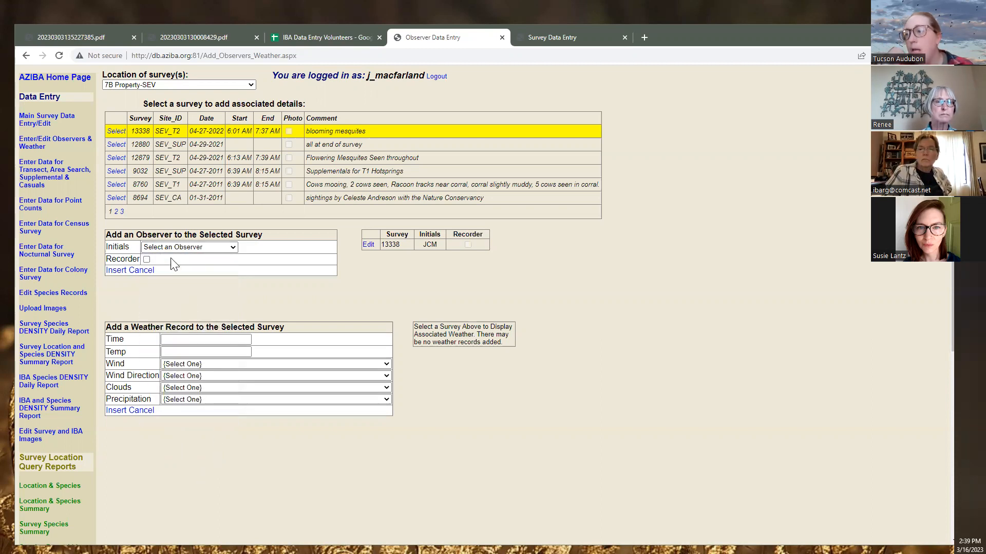
{"action": "left_click", "coordinate": [198, 248]}
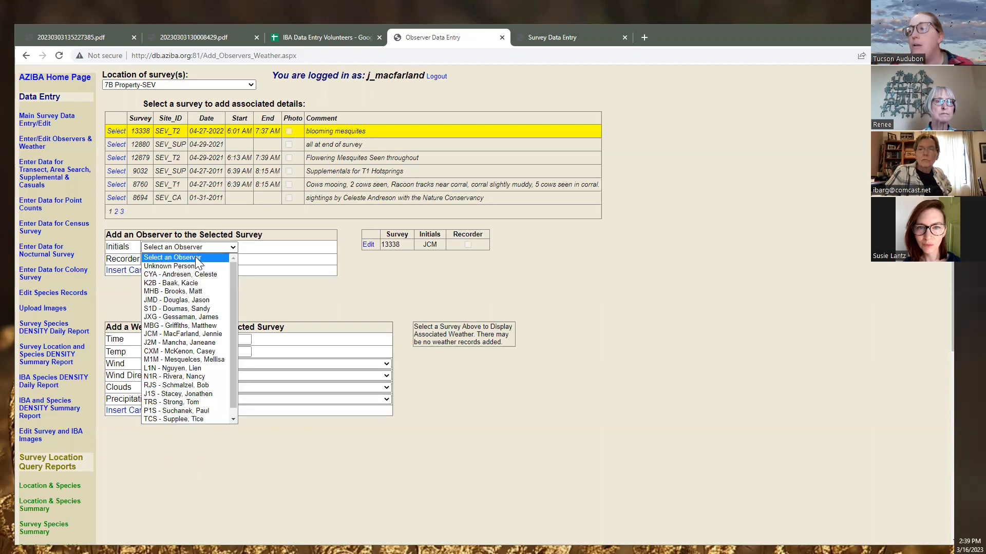
{"action": "left_click", "coordinate": [198, 266]}
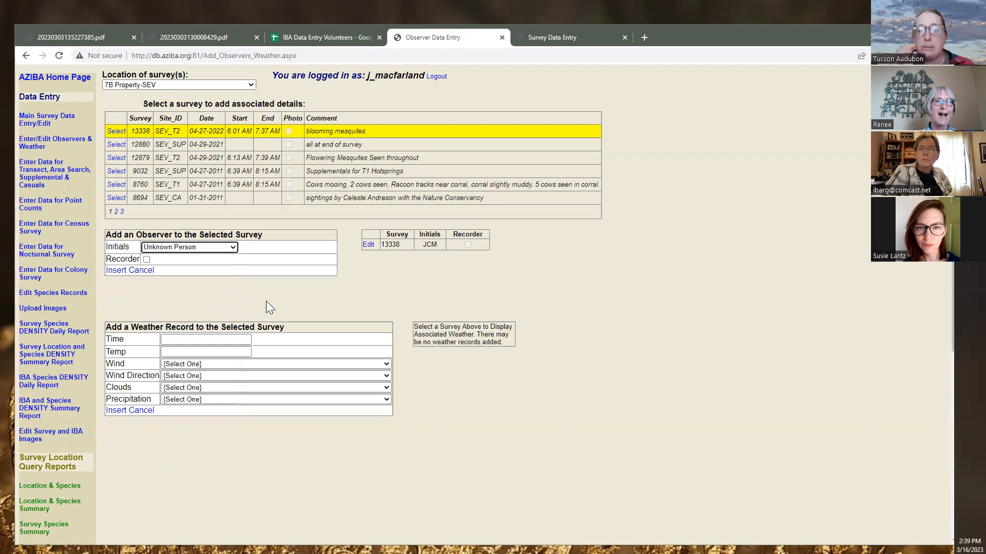
{"action": "left_click", "coordinate": [115, 270]}
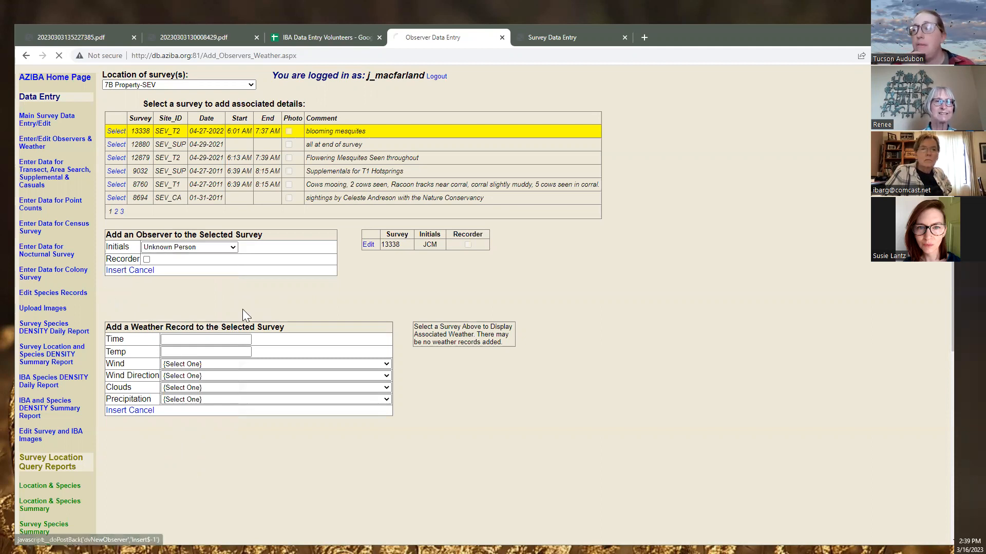
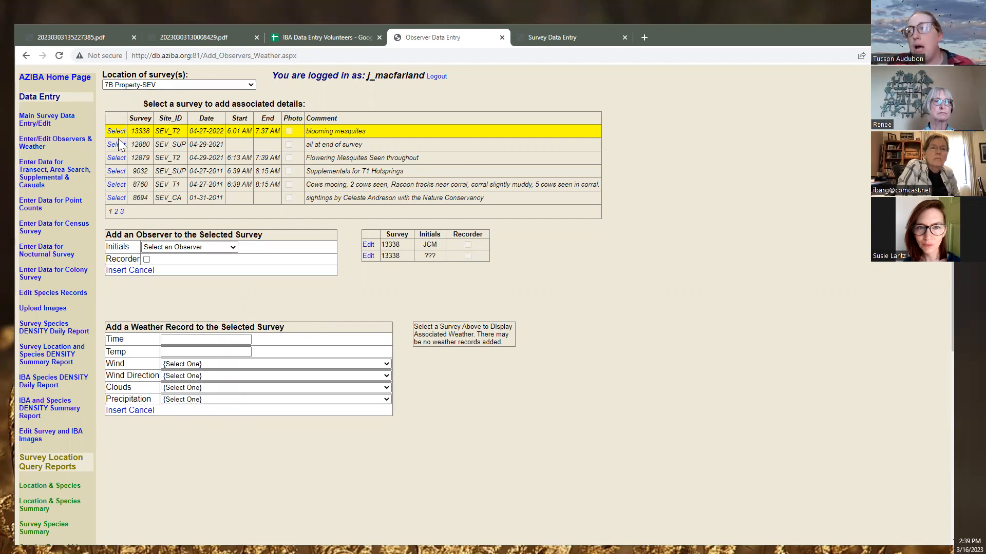
Open survey 13338 at 7B Property site SEV_T2 for editing in Main Survey Data Entry
{"action": "left_click", "coordinate": [48, 126]}
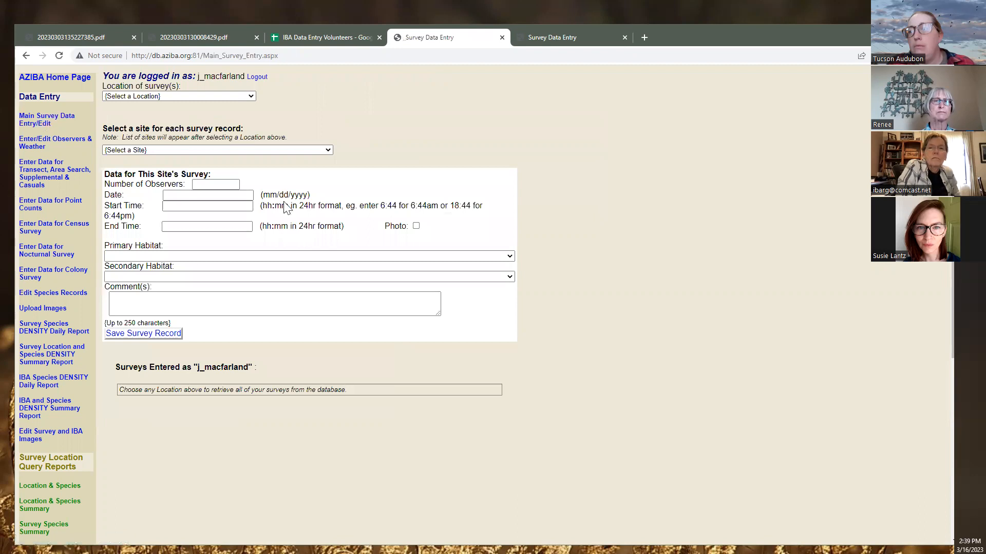
{"action": "left_click", "coordinate": [149, 96]}
{"action": "left_click", "coordinate": [147, 123]}
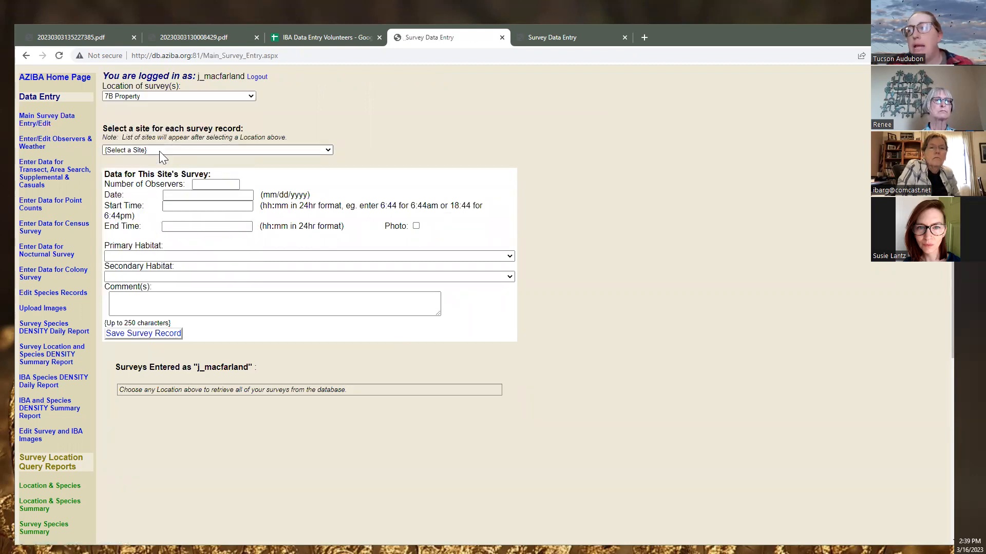
{"action": "left_click", "coordinate": [163, 151]}
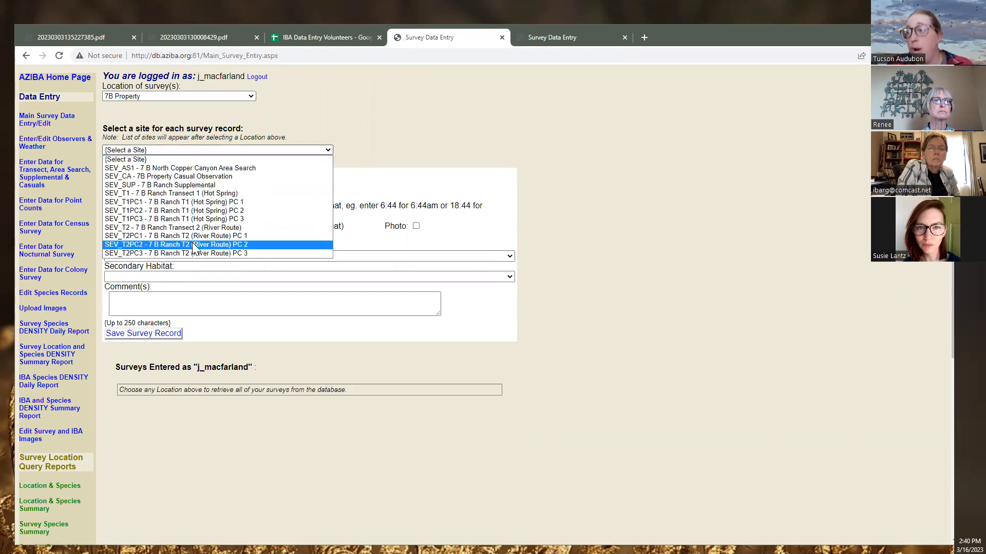
{"action": "left_click", "coordinate": [192, 228]}
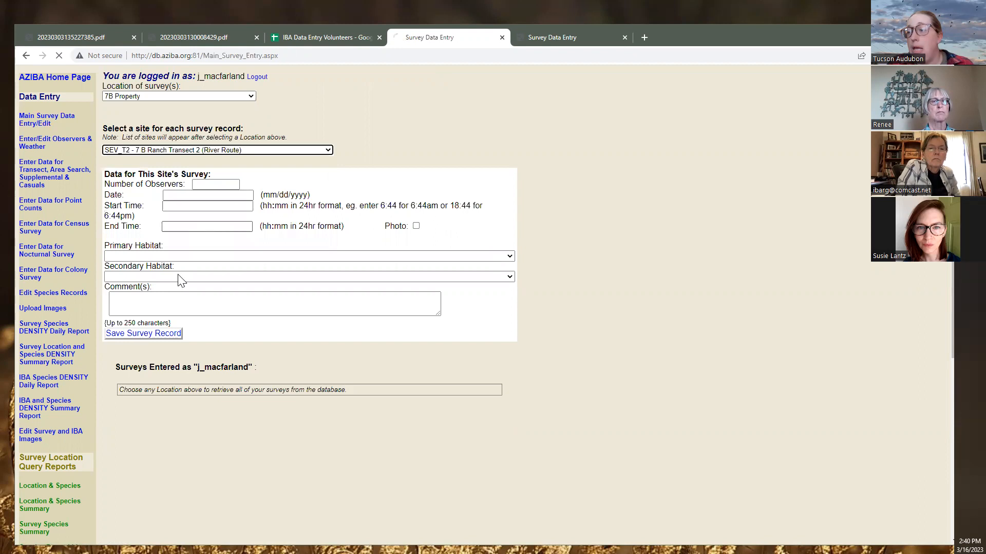
{"action": "left_click", "coordinate": [125, 413]}
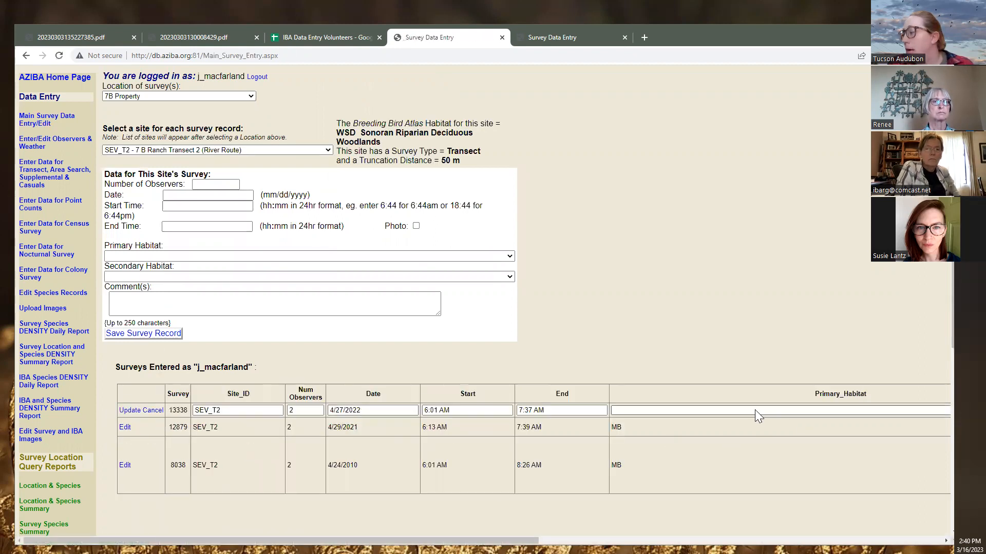
Append both observers' names to the 'blooming mesquites' comment and save the record
{"action": "left_click_drag", "start_coordinate": [423, 541], "coordinate": [826, 521]}
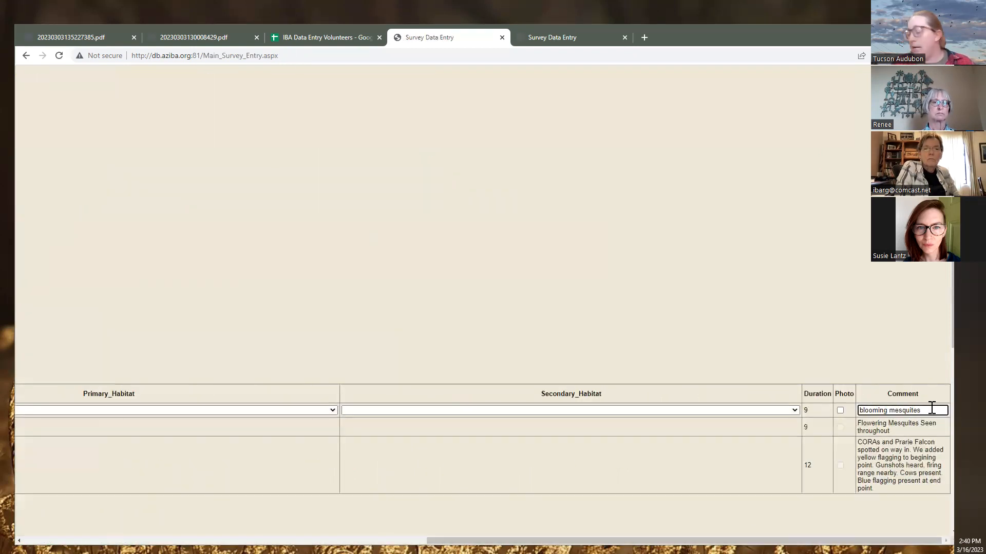
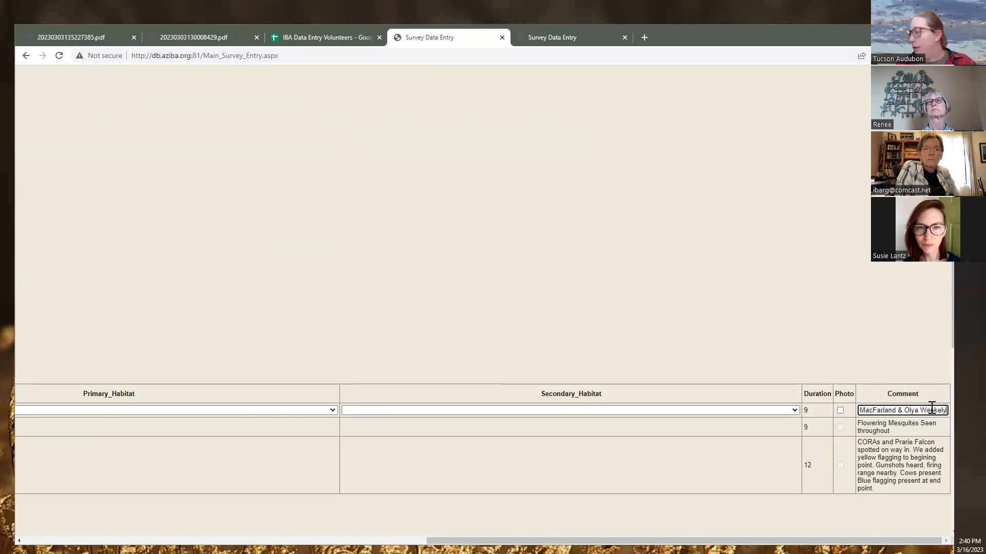
{"action": "left_click", "coordinate": [788, 473]}
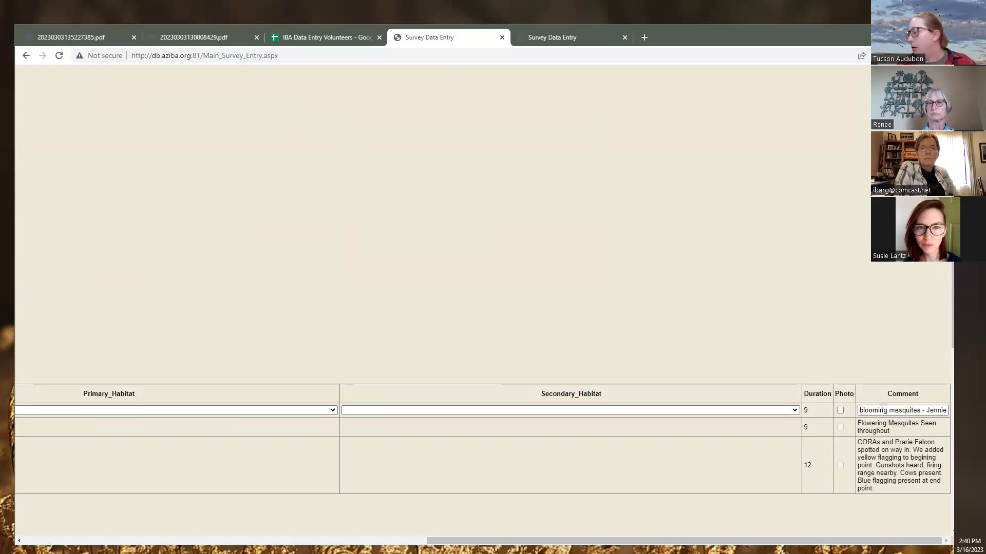
{"action": "left_click_drag", "start_coordinate": [591, 541], "coordinate": [169, 541]}
{"action": "left_click", "coordinate": [126, 412]}
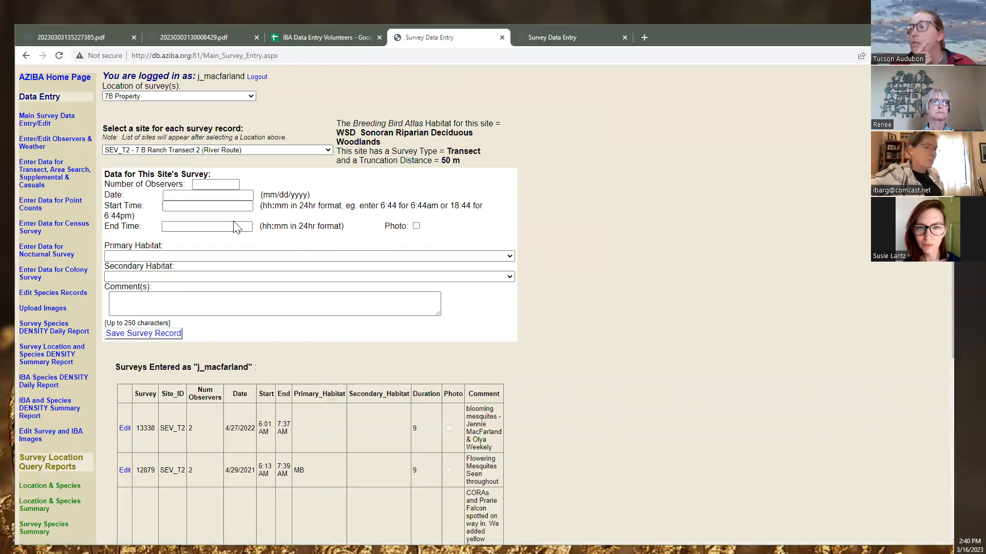
Select survey 13338 at 7B Property-SEV on Observers & Weather and check the scanned cover sheet
{"action": "left_click", "coordinate": [30, 144]}
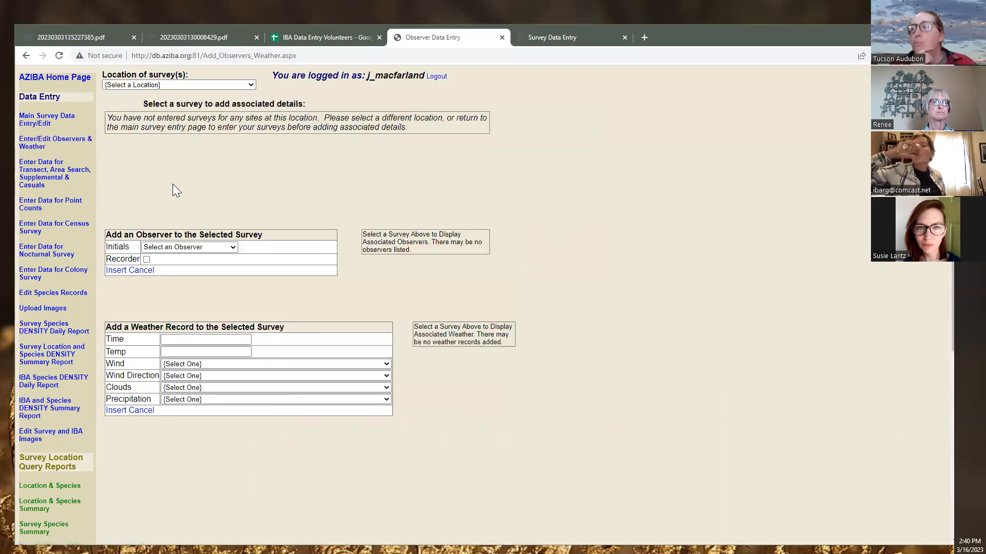
{"action": "left_click", "coordinate": [178, 85]}
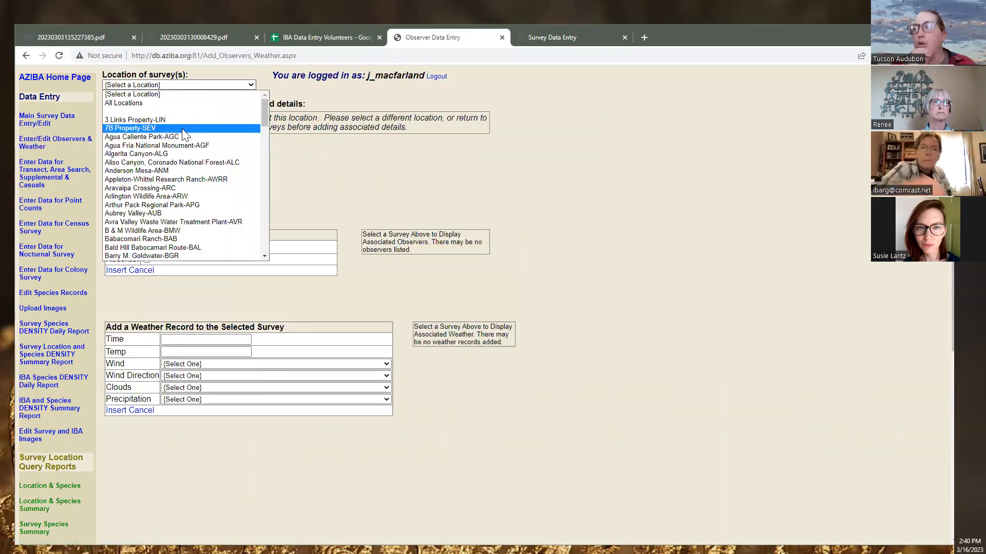
{"action": "left_click", "coordinate": [182, 128]}
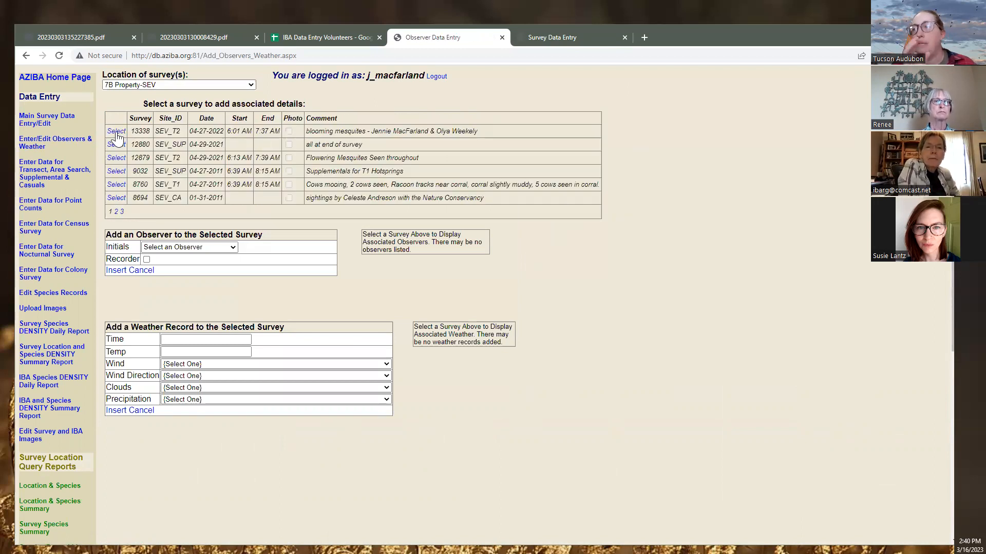
{"action": "left_click", "coordinate": [117, 132]}
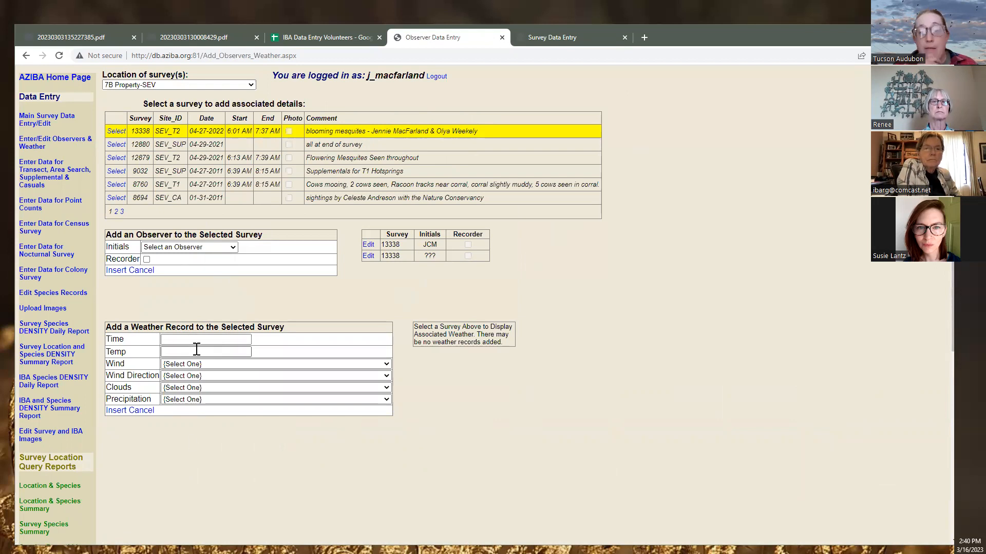
{"action": "left_click", "coordinate": [192, 41]}
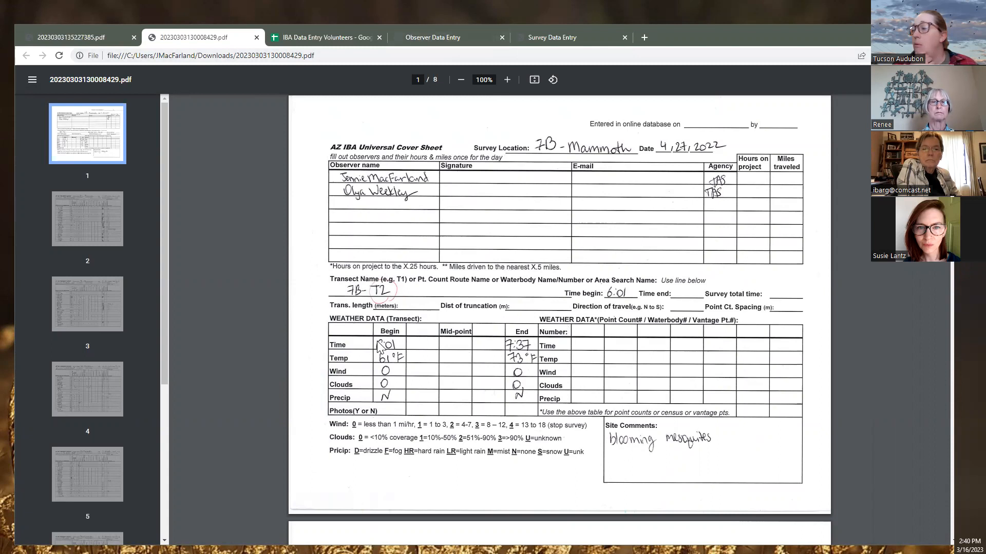
{"action": "left_click", "coordinate": [426, 37]}
Enter weather time 6:01, temperature 68 and wind 0 (calm), leaving wind direction unset
{"action": "left_click", "coordinate": [192, 339]}
{"action": "type", "text": "6:01"}
{"action": "left_click", "coordinate": [182, 352]}
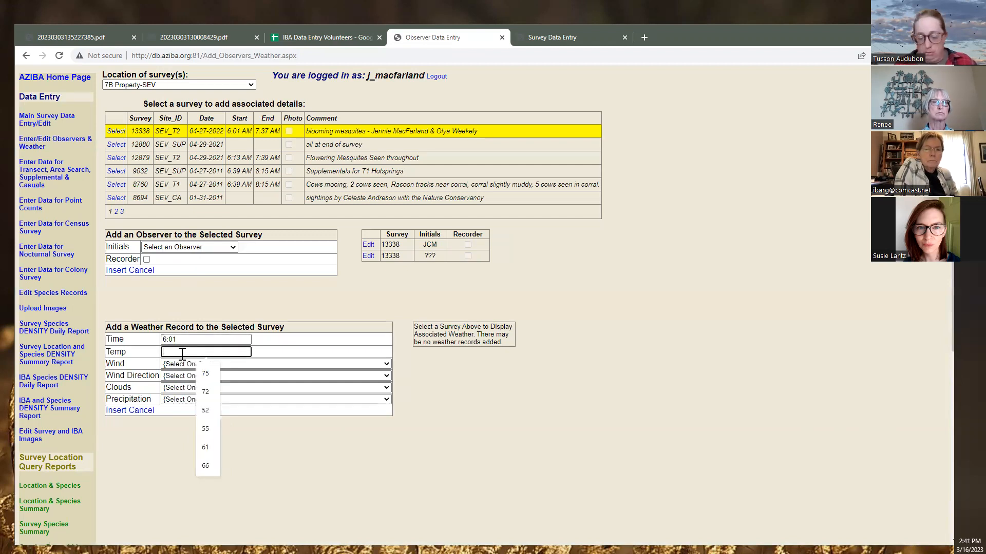
{"action": "type", "text": "68"}
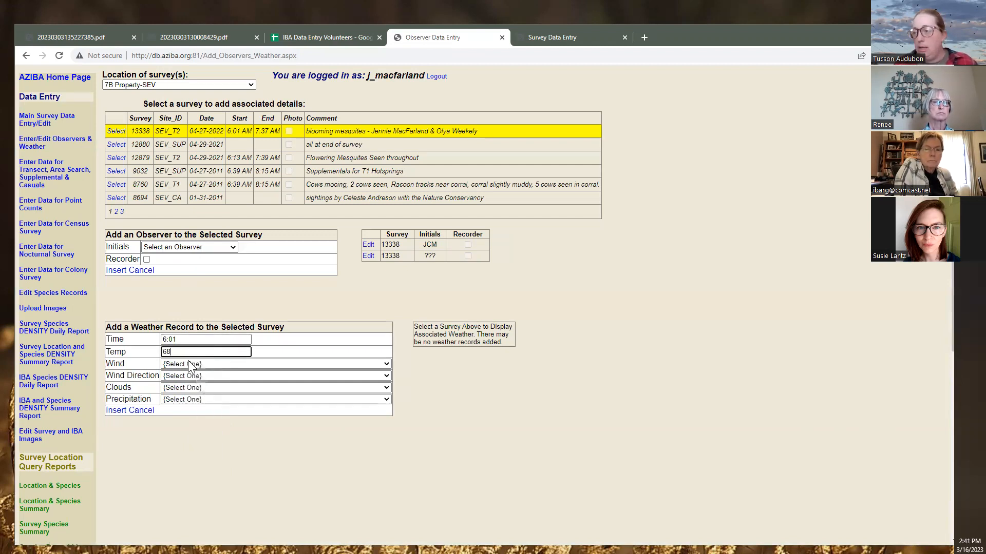
{"action": "left_click", "coordinate": [193, 366]}
{"action": "left_click", "coordinate": [194, 391]}
{"action": "left_click", "coordinate": [194, 377]}
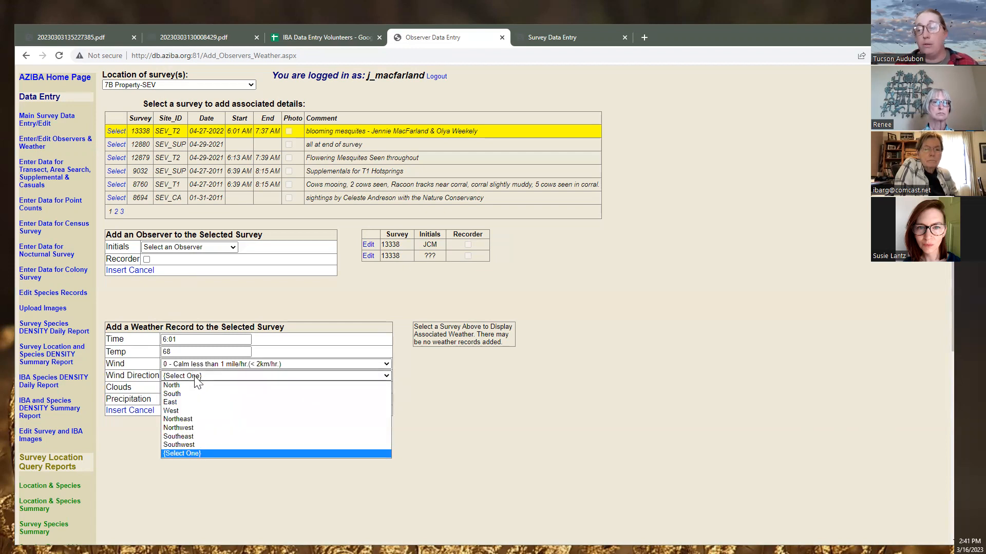
{"action": "left_click", "coordinate": [195, 379]}
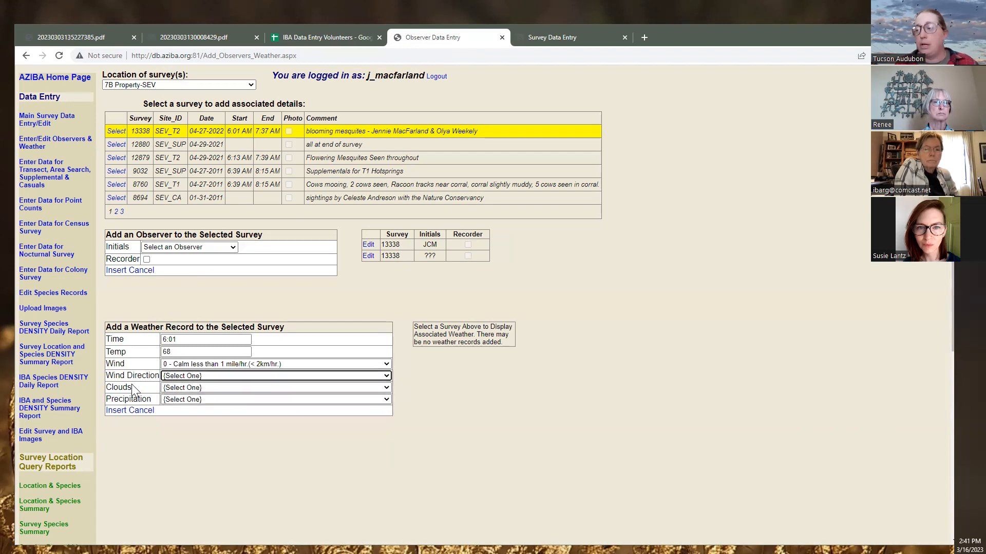
Set clouds to 0 and precipitation to N - None, then insert the 6:01 weather record
{"action": "left_click", "coordinate": [209, 43]}
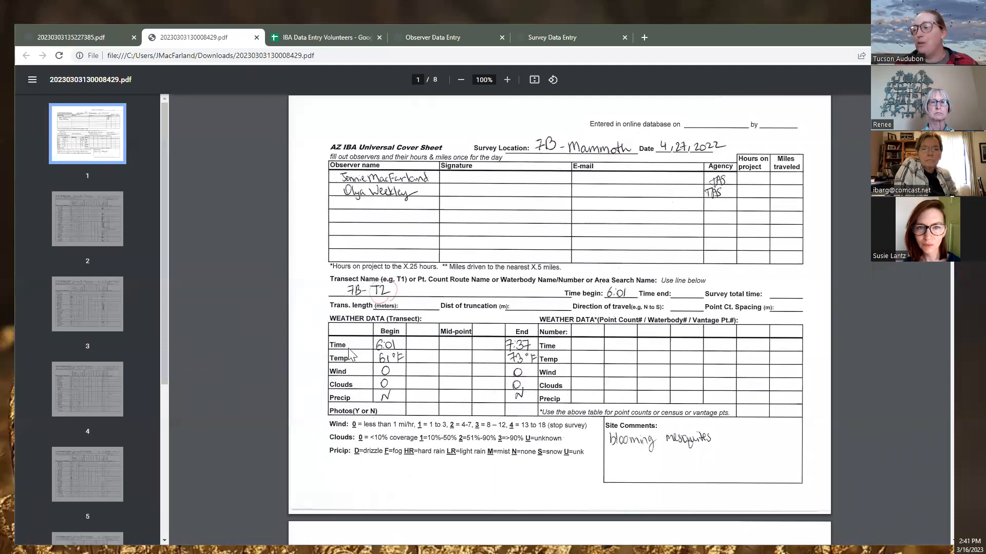
{"action": "left_click", "coordinate": [426, 38]}
{"action": "left_click", "coordinate": [190, 388]}
{"action": "left_click", "coordinate": [190, 415]}
{"action": "left_click", "coordinate": [191, 399]}
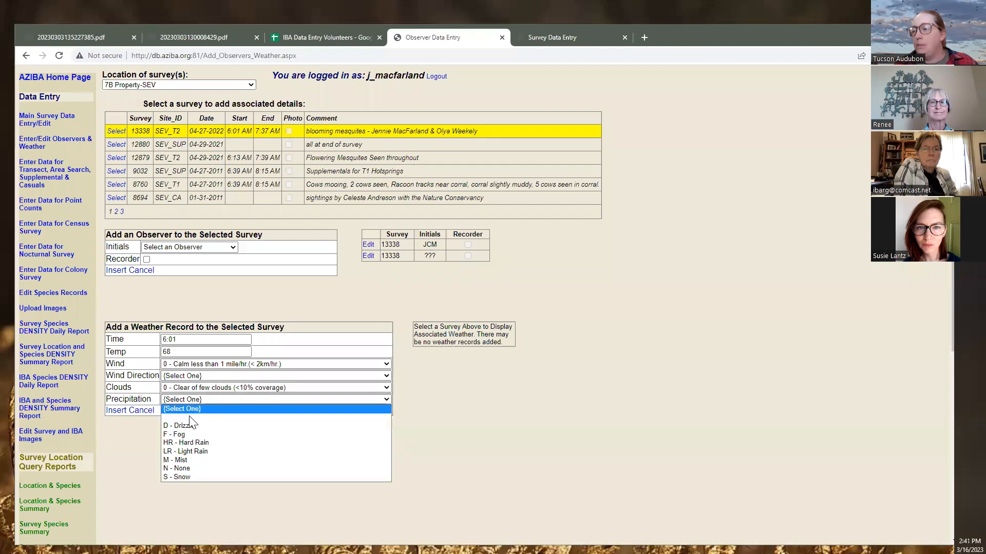
{"action": "left_click", "coordinate": [190, 469]}
{"action": "left_click", "coordinate": [117, 411]}
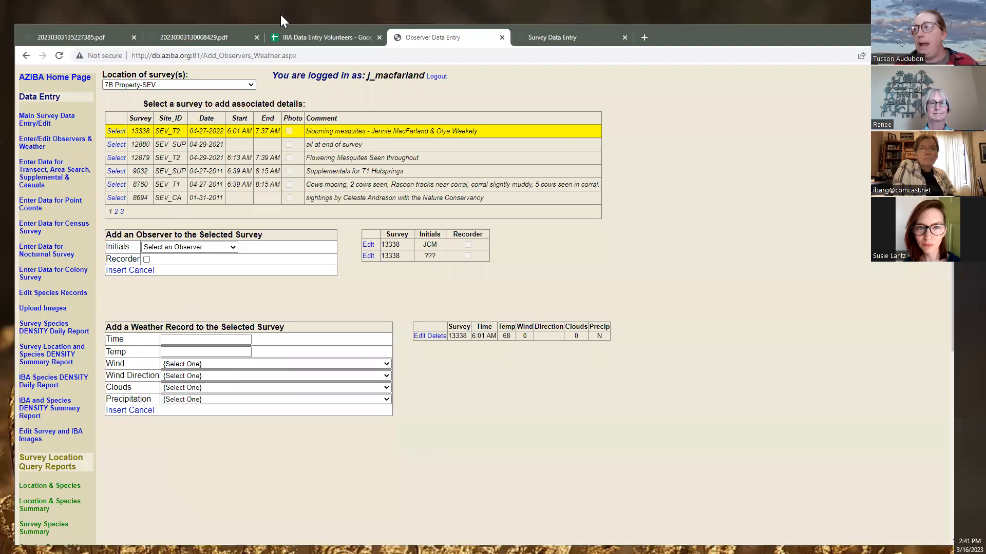
{"action": "left_click", "coordinate": [193, 37]}
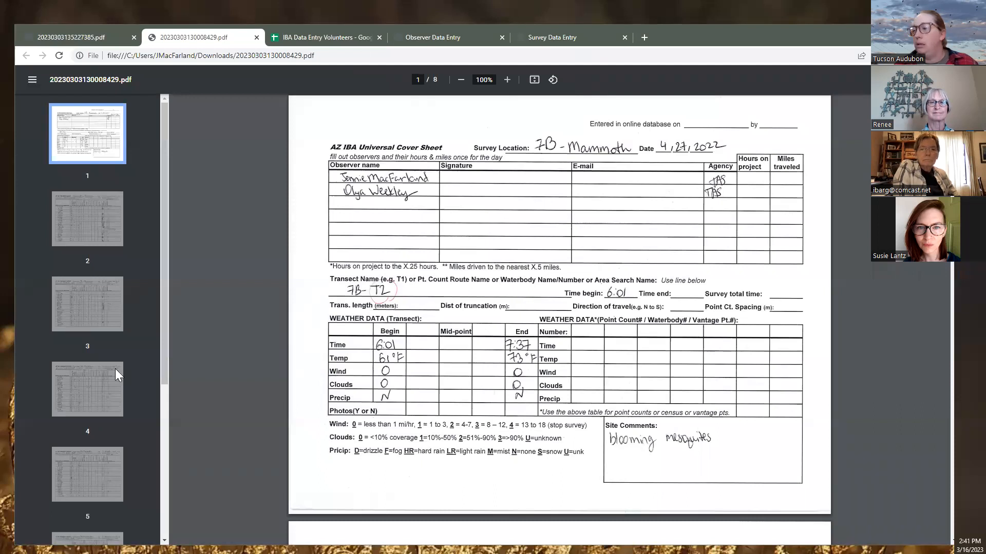
Start a second weather record with time 7:37, temperature 73 and wind 0
{"action": "left_click", "coordinate": [432, 38]}
{"action": "left_click", "coordinate": [177, 339]}
{"action": "type", "text": "7:"}
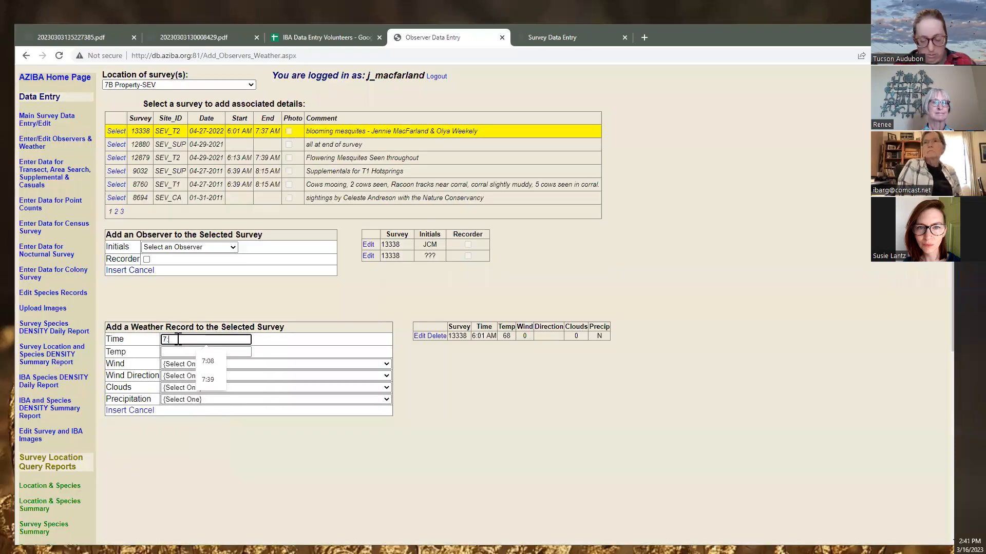
{"action": "type", "text": "37"}
{"action": "left_click", "coordinate": [177, 352]}
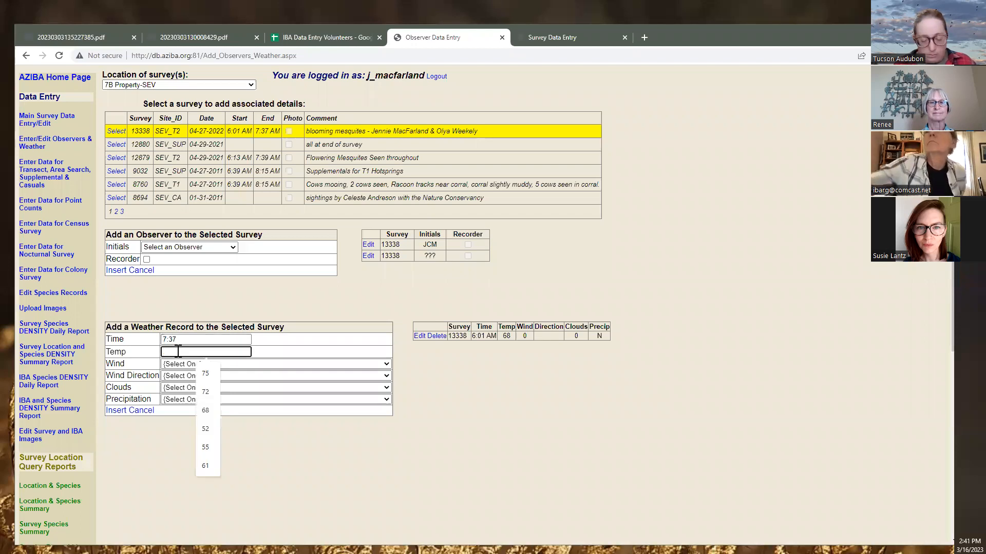
{"action": "type", "text": "73"}
{"action": "left_click", "coordinate": [187, 365]}
{"action": "left_click", "coordinate": [179, 391]}
Set clouds to 0 and precipitation to N - None, then insert the 7:37 record
{"action": "left_click", "coordinate": [180, 388]}
{"action": "left_click", "coordinate": [175, 411]}
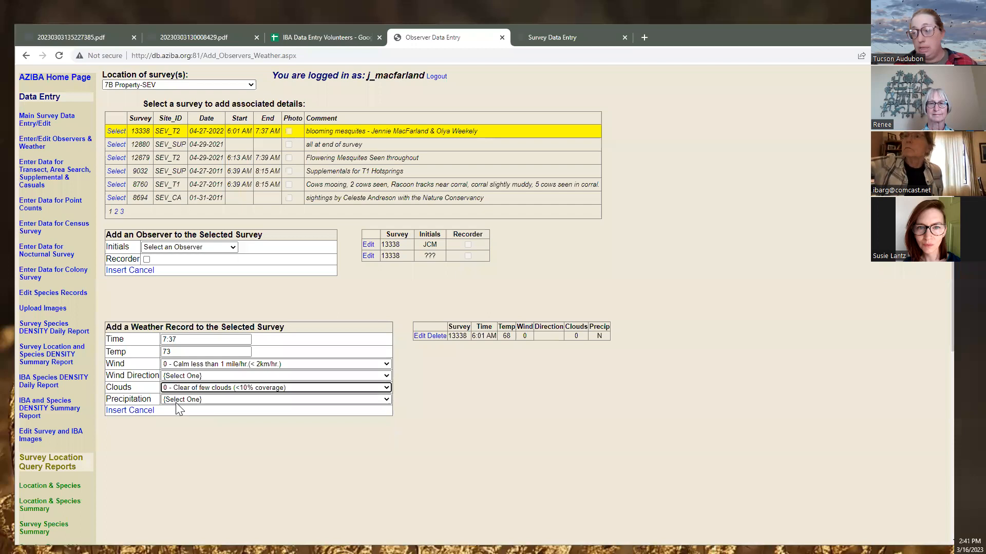
{"action": "left_click", "coordinate": [176, 404]}
{"action": "left_click", "coordinate": [171, 473]}
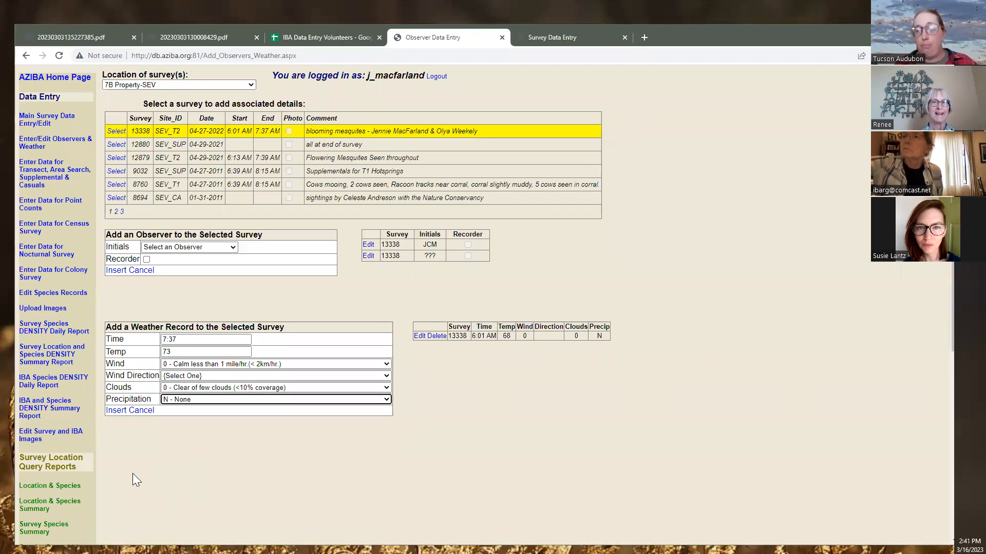
{"action": "left_click", "coordinate": [118, 419]}
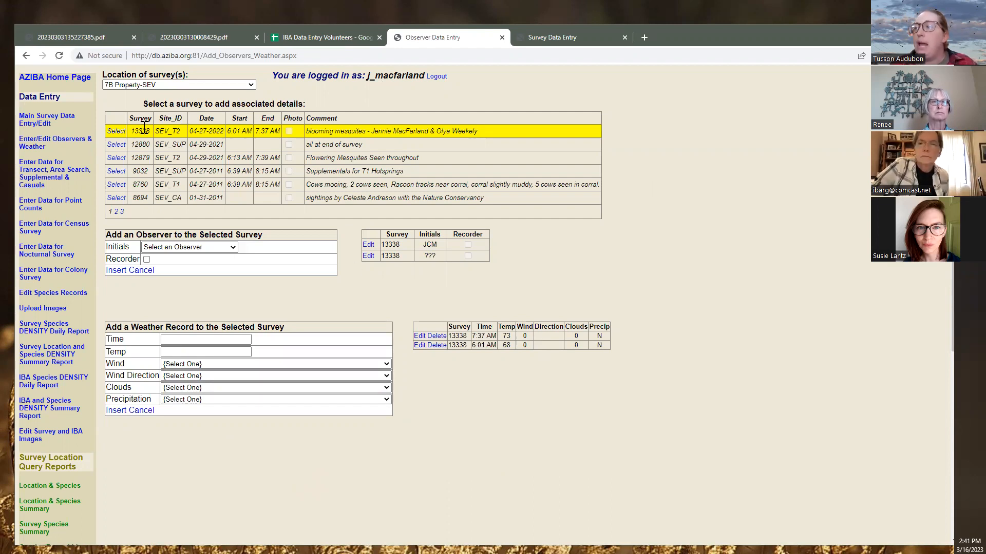
{"action": "left_click_drag", "start_coordinate": [133, 131], "coordinate": [148, 131]}
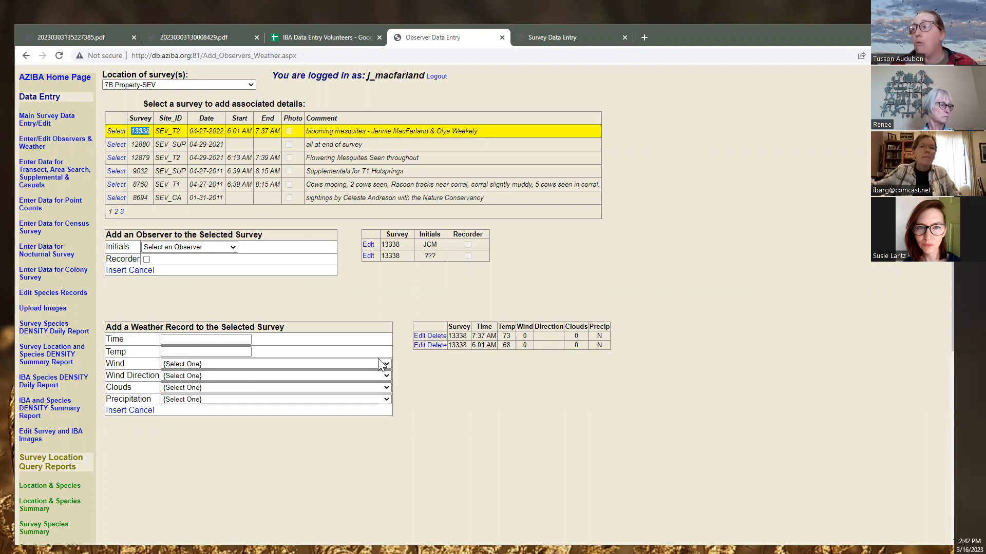
{"action": "left_click_drag", "start_coordinate": [400, 245], "coordinate": [374, 243]}
{"action": "left_click_drag", "start_coordinate": [467, 335], "coordinate": [450, 336]}
{"action": "left_click", "coordinate": [462, 344]}
{"action": "left_click_drag", "start_coordinate": [408, 245], "coordinate": [381, 246]}
{"action": "left_click", "coordinate": [139, 135]}
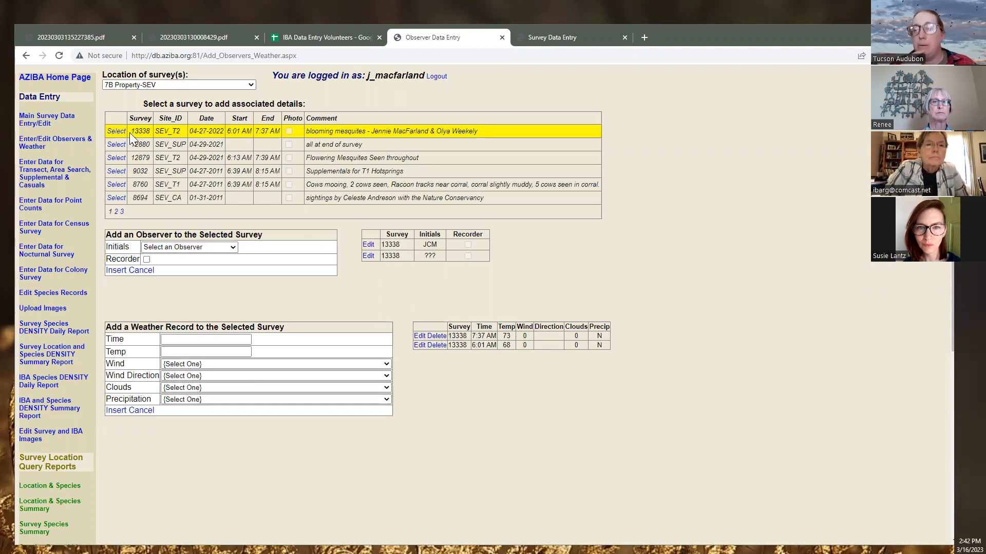
{"action": "left_click_drag", "start_coordinate": [130, 131], "coordinate": [149, 131]}
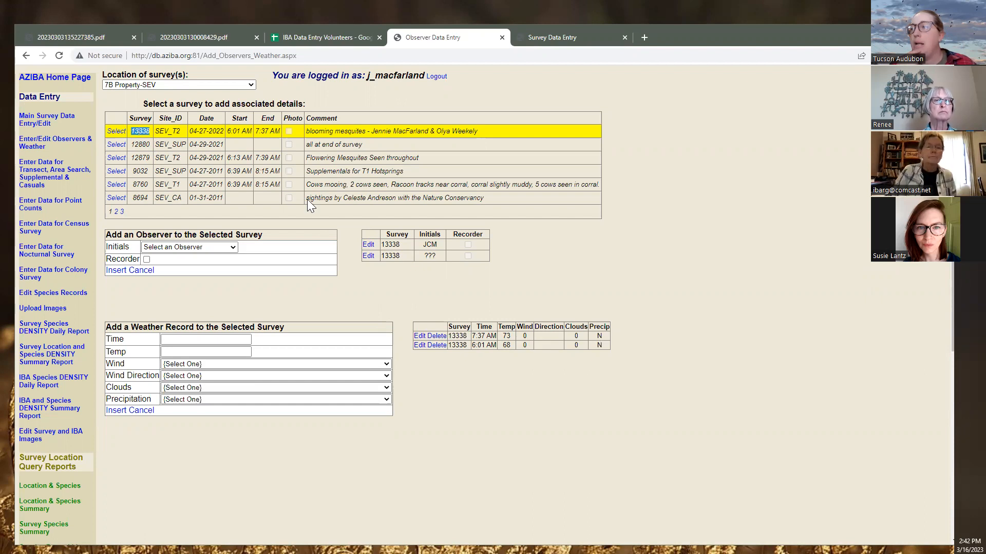
{"action": "left_click_drag", "start_coordinate": [408, 246], "coordinate": [382, 246]}
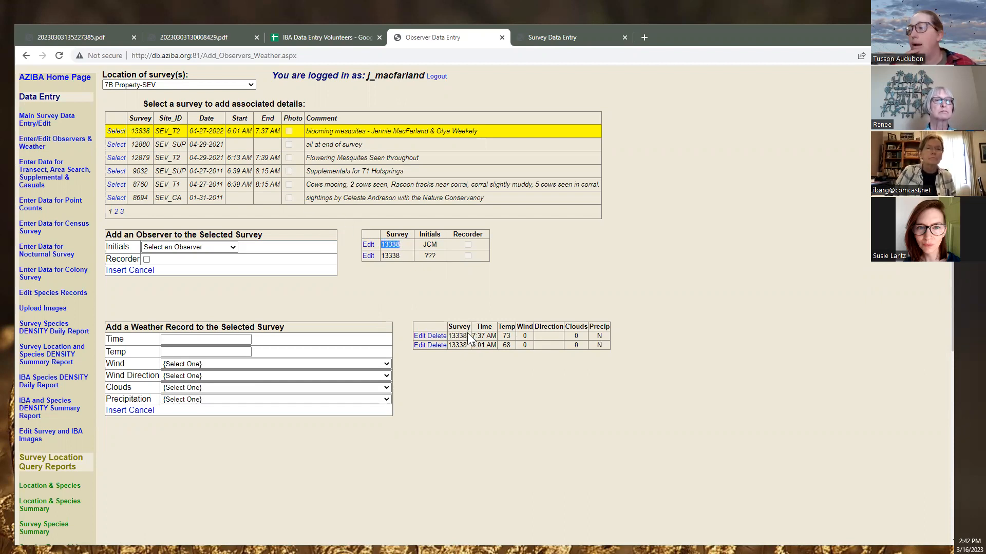
{"action": "left_click_drag", "start_coordinate": [467, 336], "coordinate": [448, 336]}
{"action": "left_click", "coordinate": [437, 411]}
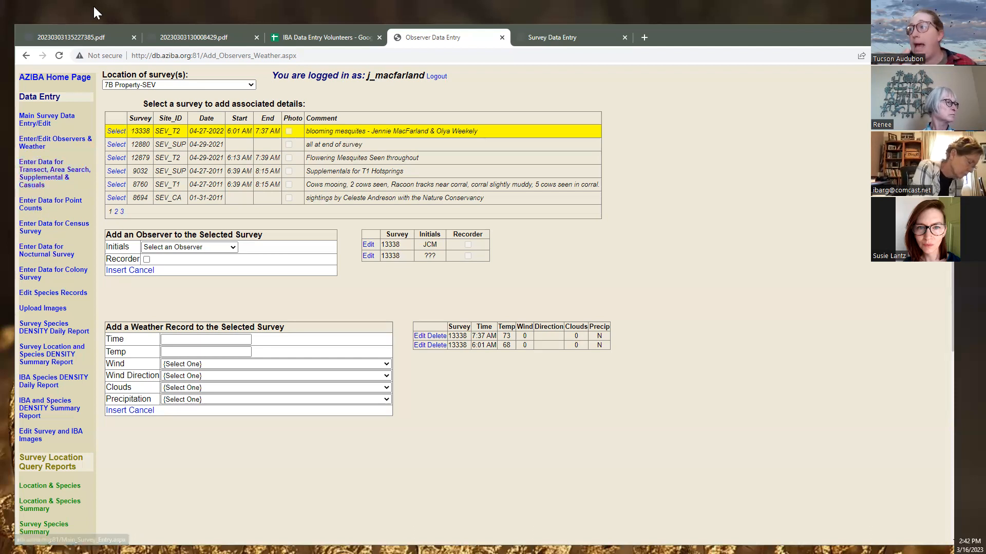
{"action": "left_click", "coordinate": [198, 38]}
{"action": "scroll", "coordinate": [353, 214], "scroll_direction": "down", "scroll_amount": 7}
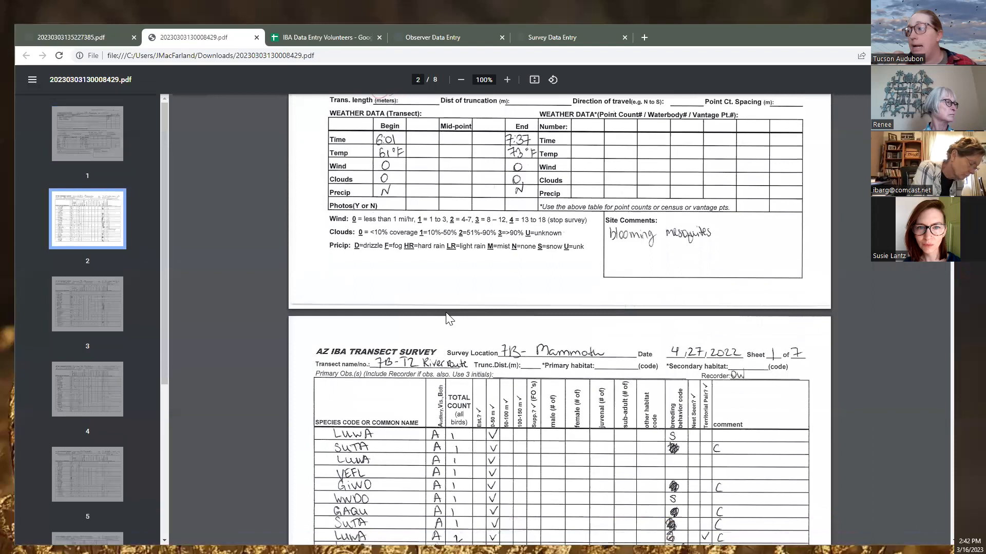
{"action": "scroll", "coordinate": [447, 319], "scroll_direction": "down", "scroll_amount": 1}
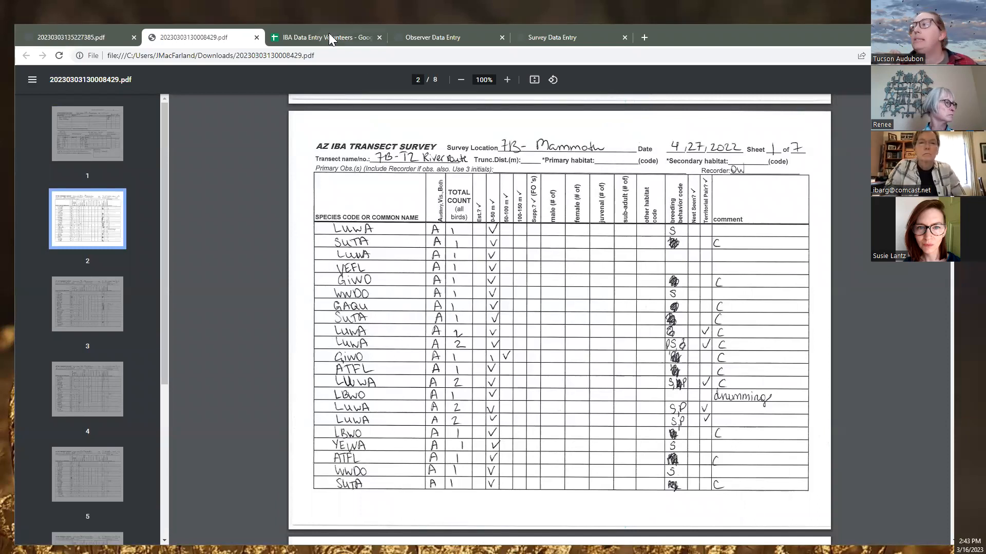
{"action": "left_click", "coordinate": [452, 38]}
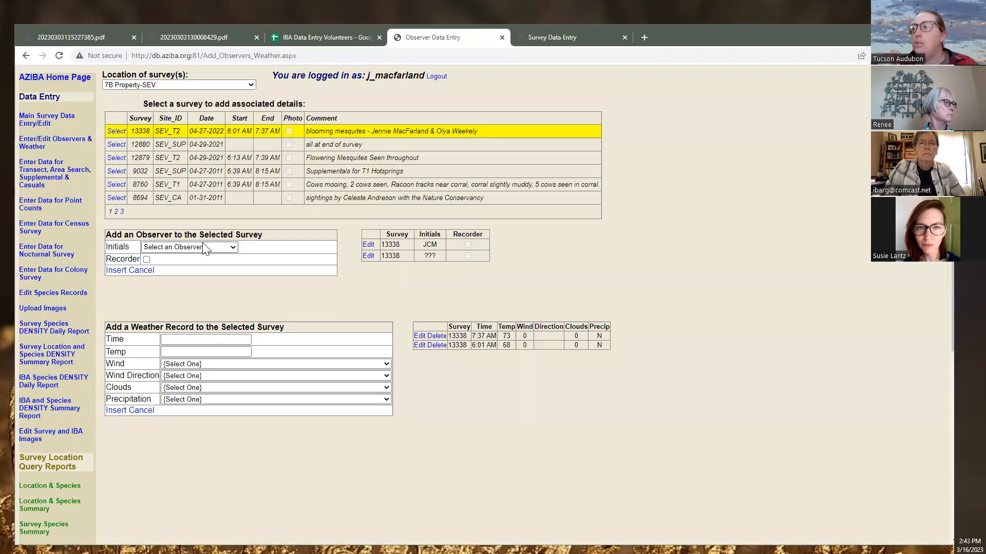
{"action": "left_click", "coordinate": [43, 204]}
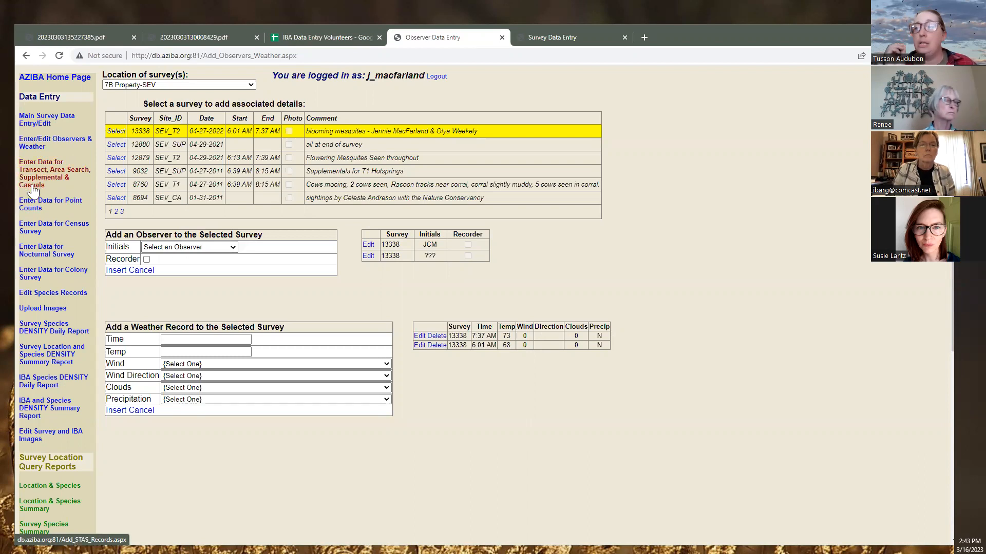
Go to the Transect, Area Search, Supplemental & Casuals entry page for location 7B Property-SEV
{"action": "left_click", "coordinate": [31, 188]}
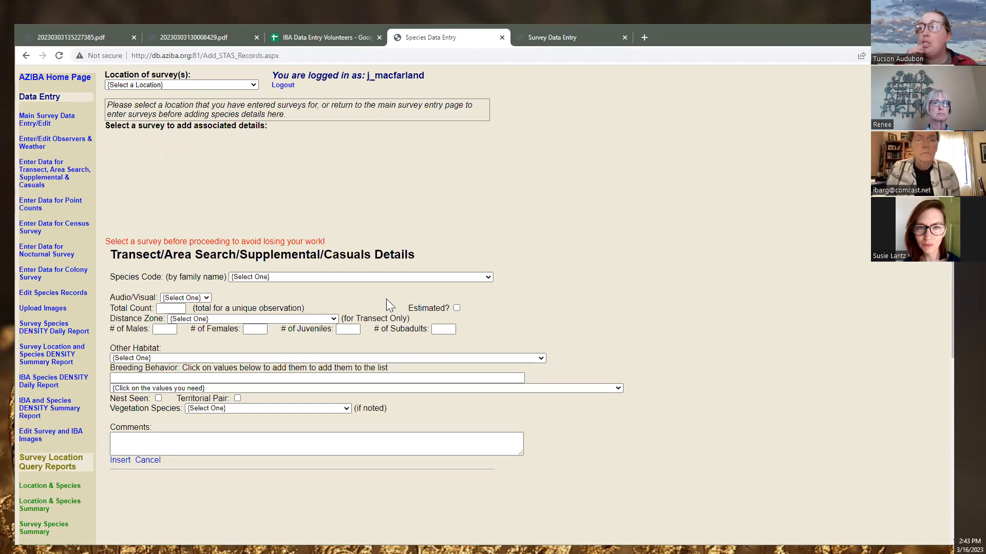
{"action": "left_click", "coordinate": [217, 85]}
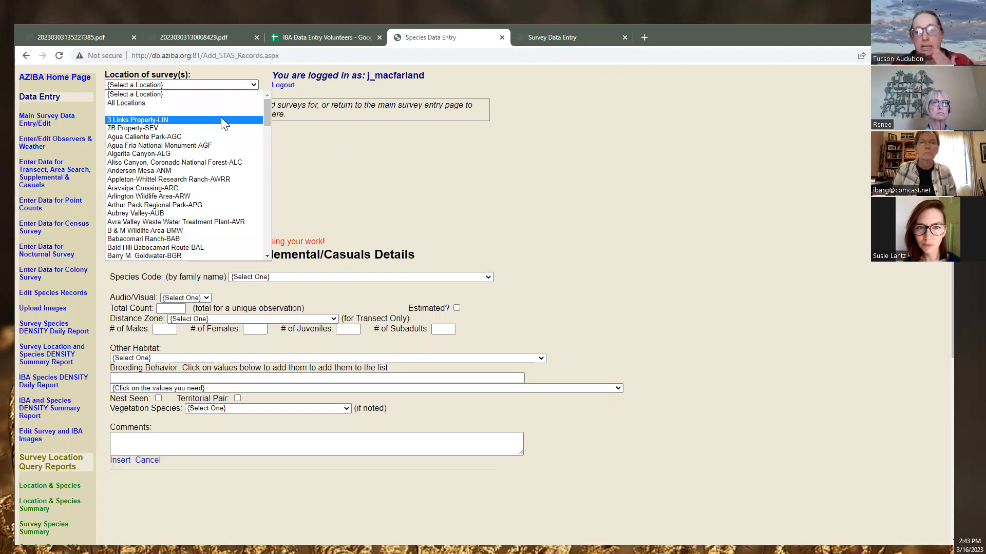
{"action": "left_click", "coordinate": [179, 128]}
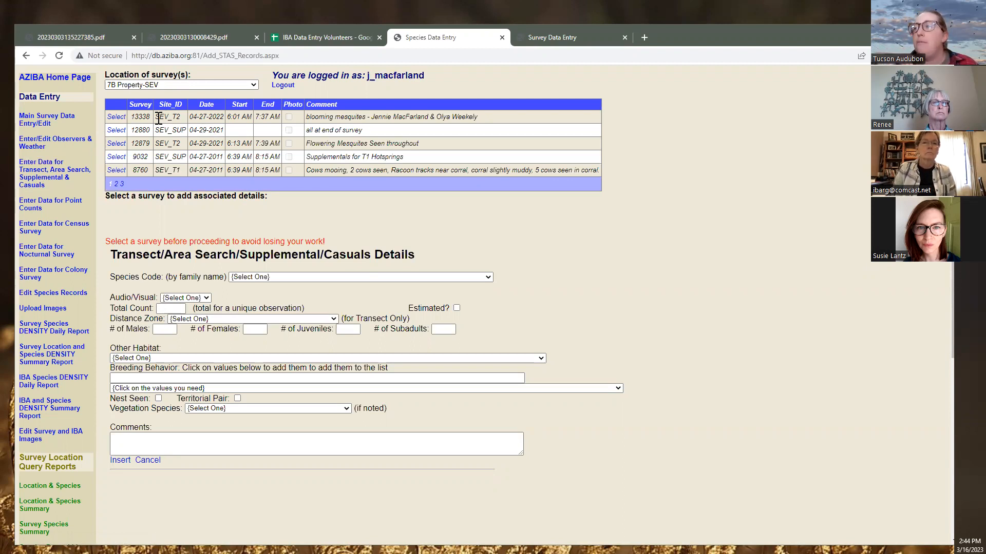
Choose survey 13338 (SEV_T2, 04-27-2022) for species entry, checking it against the scanned sheet
{"action": "double_click", "coordinate": [133, 117]}
{"action": "left_click_drag", "start_coordinate": [189, 117], "coordinate": [226, 117]}
{"action": "left_click", "coordinate": [116, 116]}
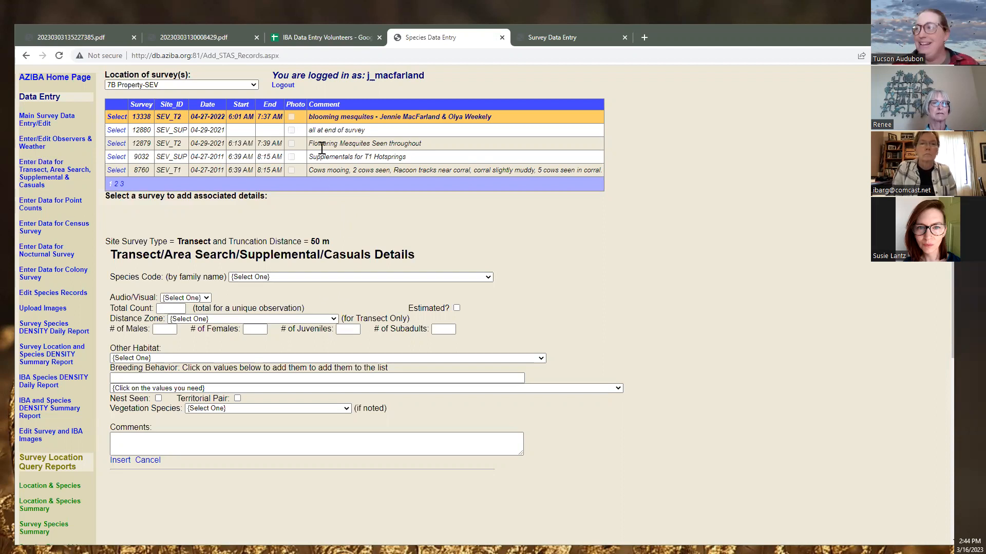
{"action": "left_click", "coordinate": [252, 36]}
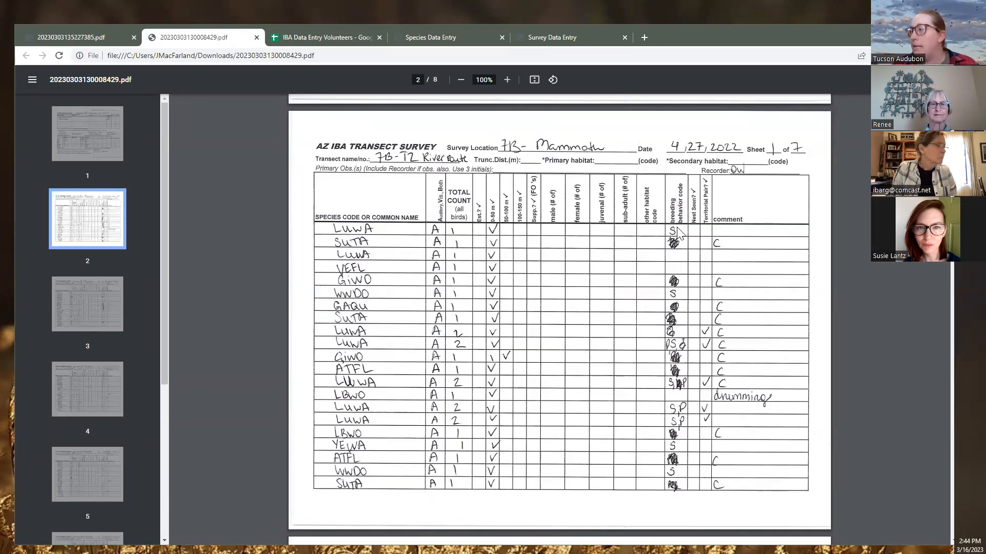
{"action": "left_click", "coordinate": [354, 38]}
{"action": "left_click", "coordinate": [444, 39]}
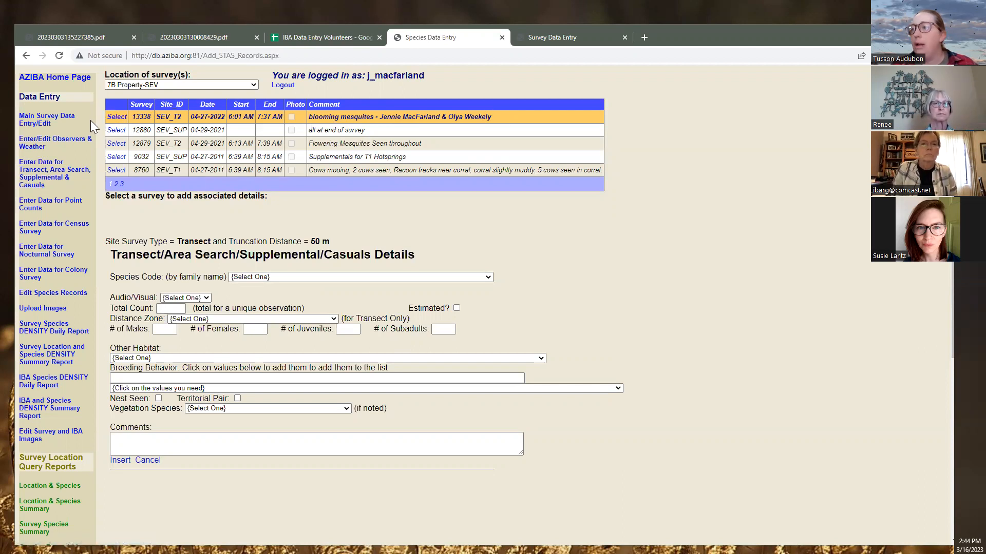
{"action": "left_click", "coordinate": [117, 130]}
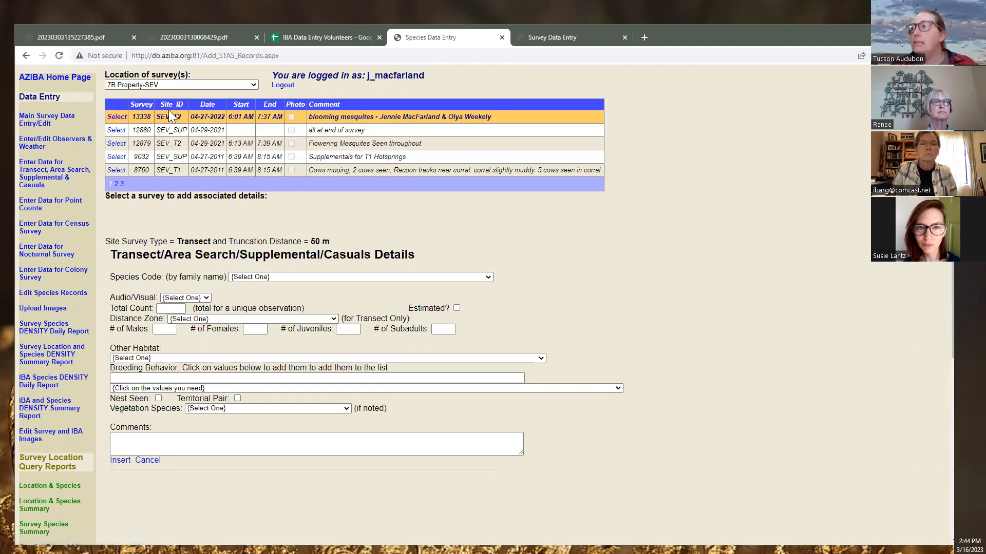
{"action": "left_click", "coordinate": [180, 85]}
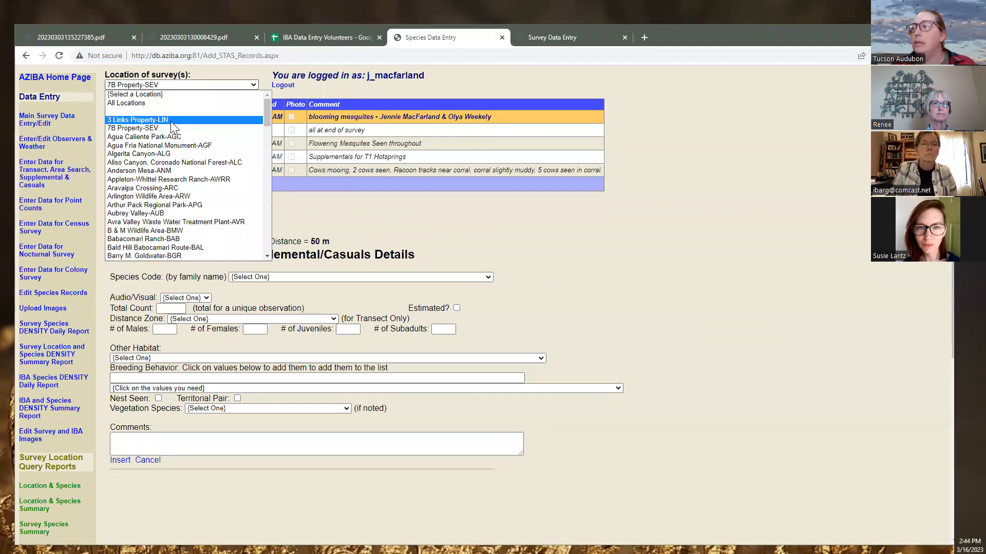
{"action": "left_click", "coordinate": [171, 121]}
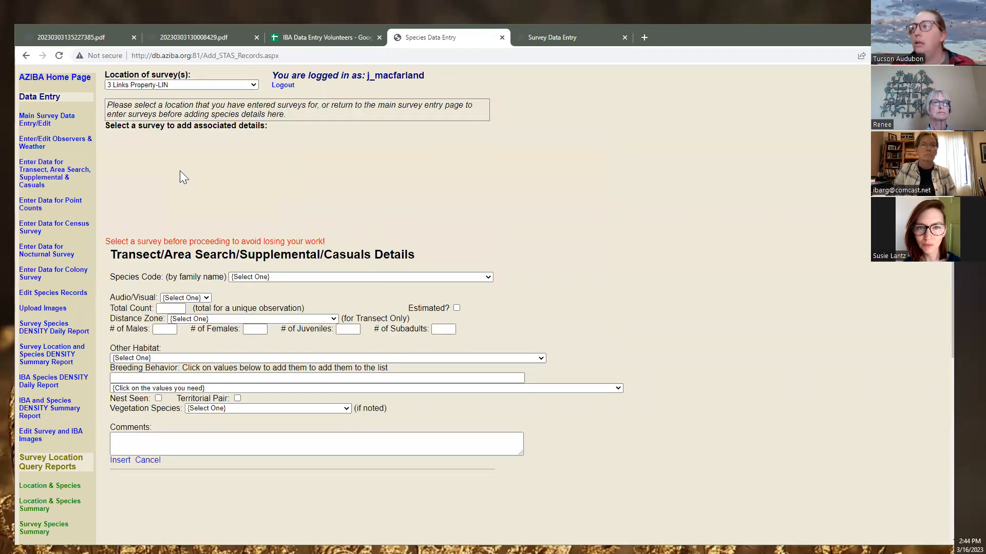
{"action": "left_click", "coordinate": [199, 85]}
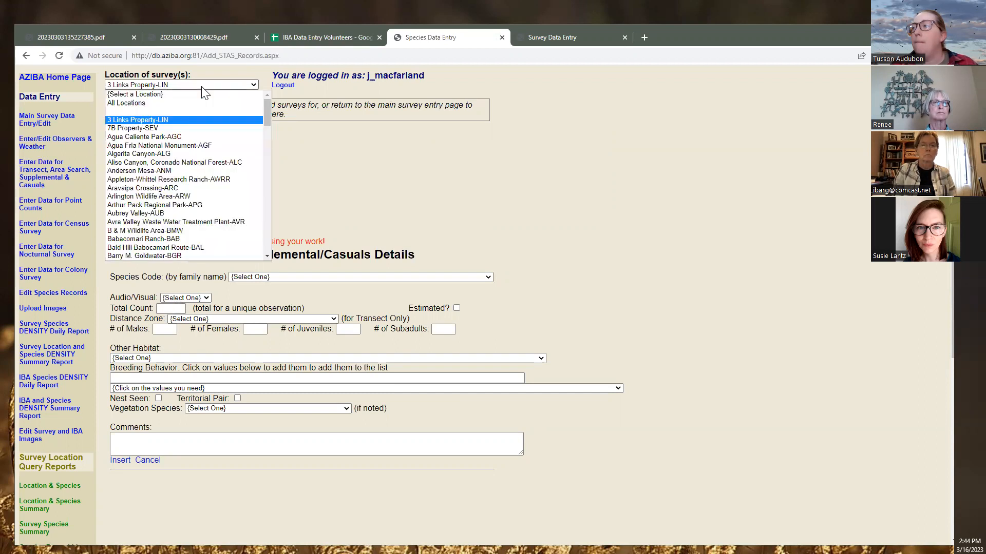
{"action": "left_click", "coordinate": [198, 125]}
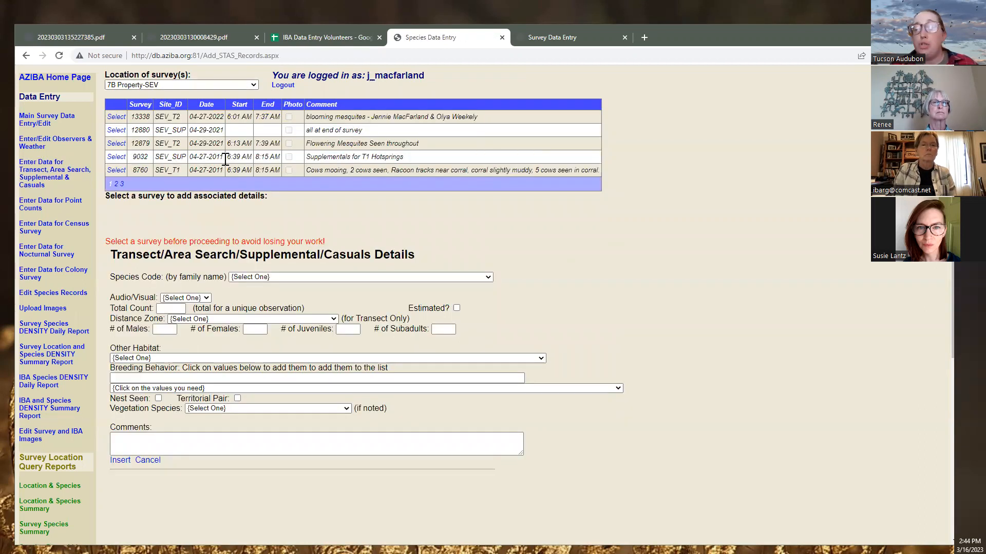
{"action": "left_click", "coordinate": [312, 277]}
{"action": "type", "text": "luwa"}
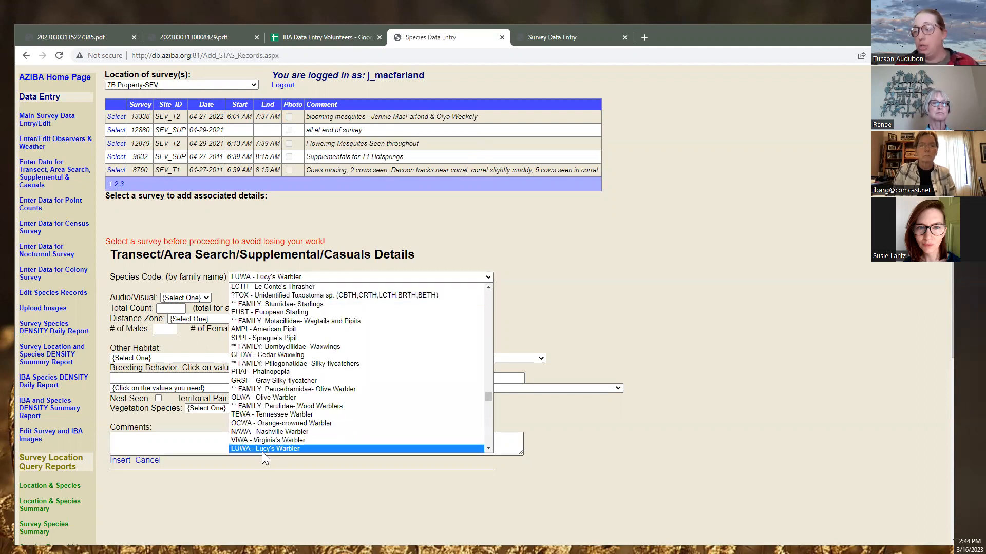
{"action": "left_click", "coordinate": [262, 451]}
{"action": "left_click", "coordinate": [118, 465]}
{"action": "left_click", "coordinate": [183, 308]}
{"action": "type", "text": "1"}
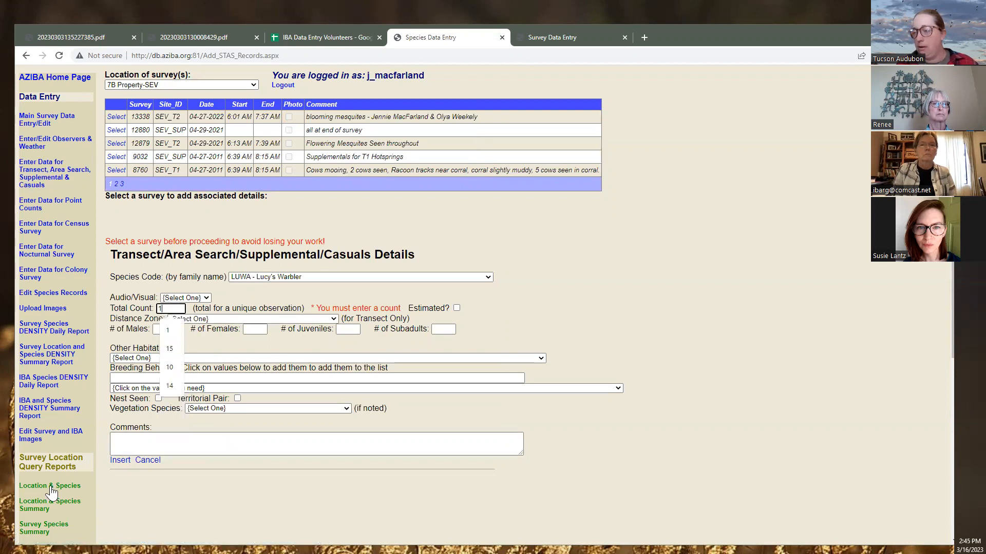
{"action": "left_click", "coordinate": [120, 461]}
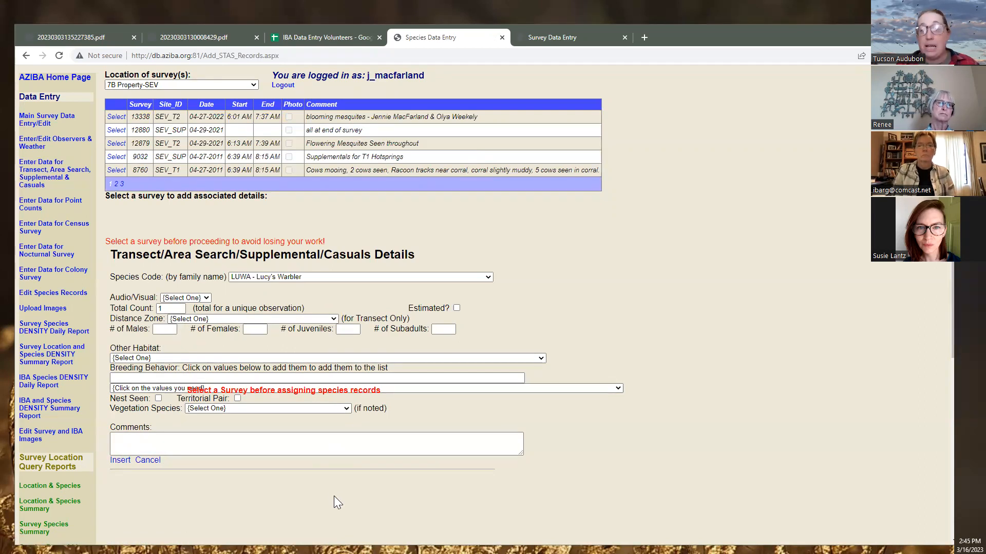
{"action": "left_click", "coordinate": [115, 120]}
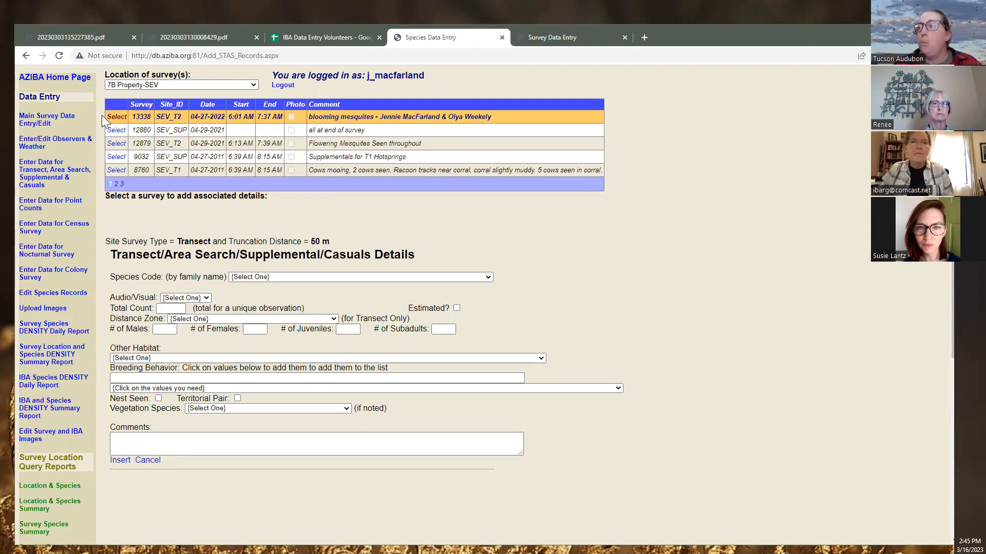
Browse the species code list, trying Lucy's Warbler and then Marsh Wren
{"action": "left_click", "coordinate": [303, 278]}
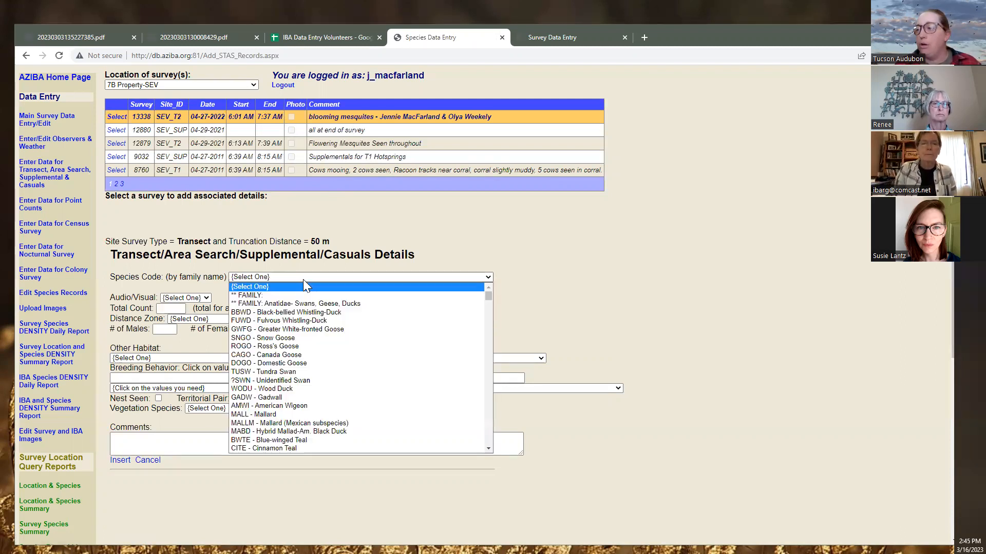
{"action": "type", "text": "luwa"}
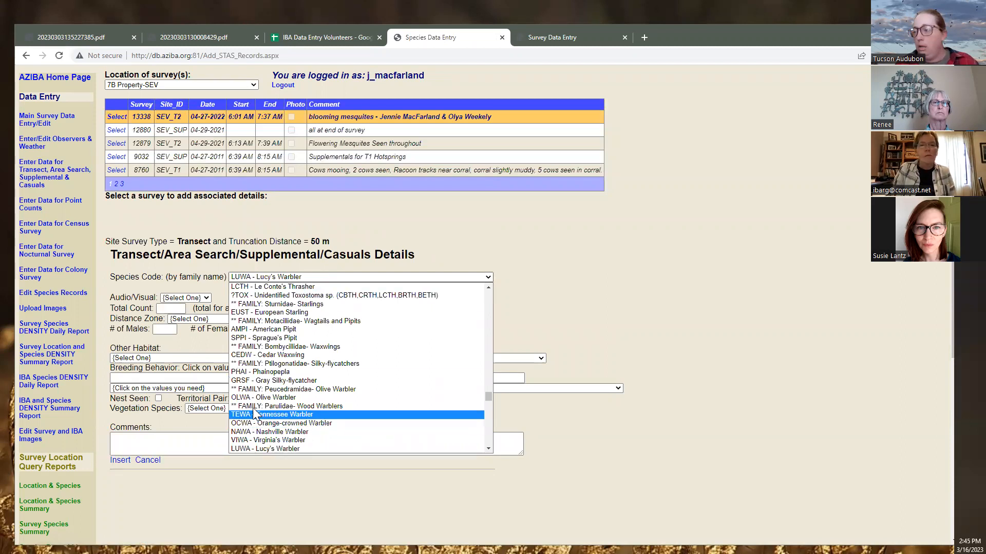
{"action": "left_click", "coordinate": [258, 449]}
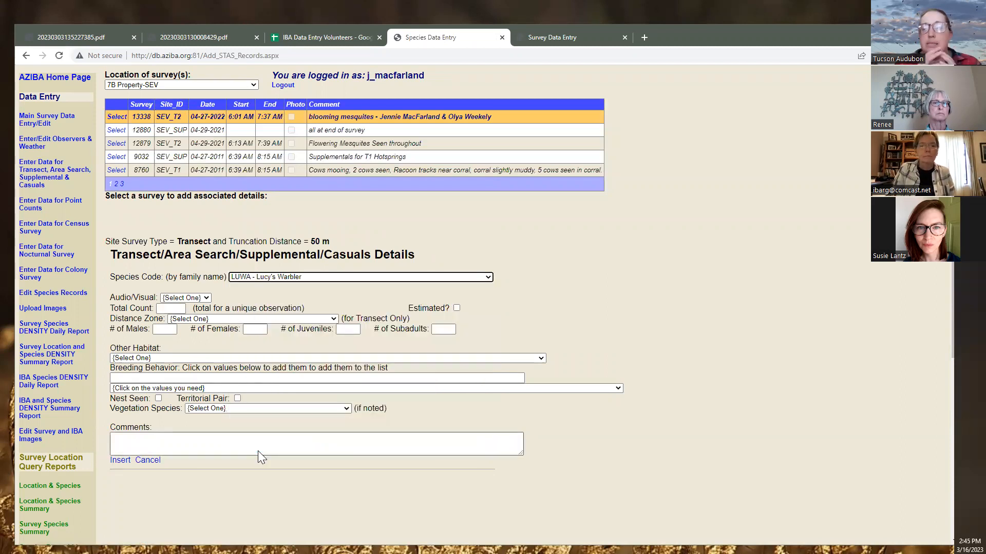
{"action": "left_click", "coordinate": [419, 278]}
{"action": "scroll", "coordinate": [386, 388], "scroll_direction": "down", "scroll_amount": 10}
{"action": "scroll", "coordinate": [386, 388], "scroll_direction": "up", "scroll_amount": 8}
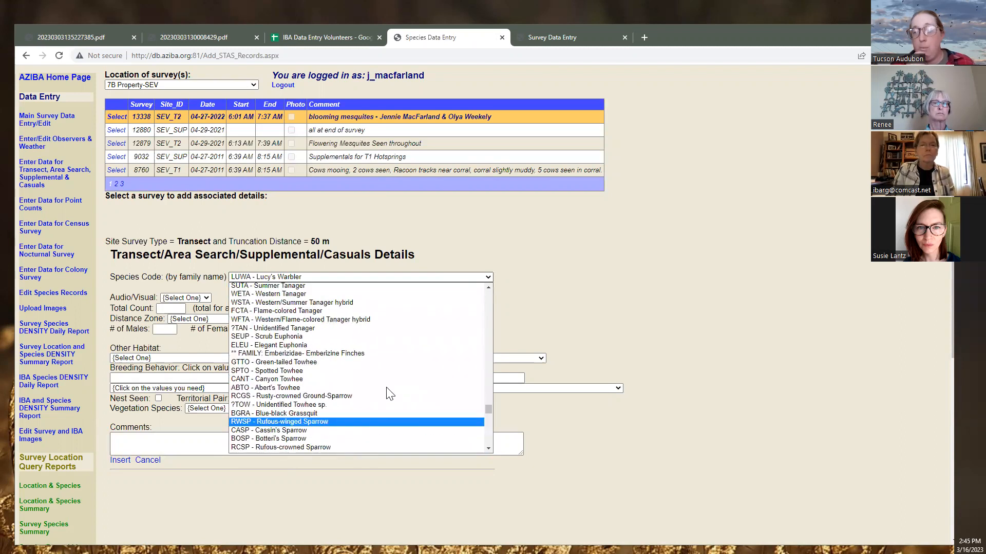
{"action": "scroll", "coordinate": [388, 391], "scroll_direction": "up", "scroll_amount": 4}
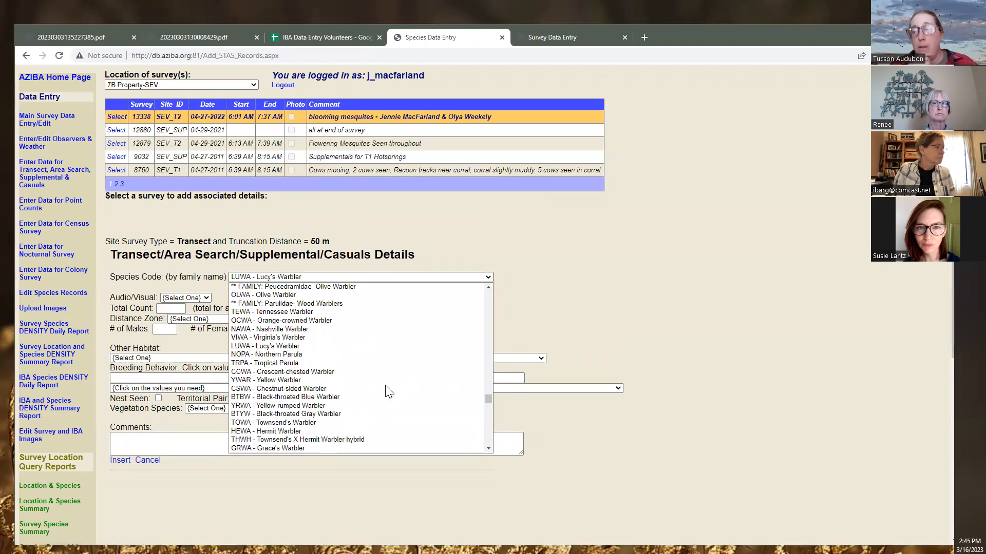
{"action": "scroll", "coordinate": [388, 391], "scroll_direction": "down", "scroll_amount": 6}
{"action": "left_click", "coordinate": [545, 316]}
{"action": "left_click", "coordinate": [433, 279]}
{"action": "scroll", "coordinate": [419, 325], "scroll_direction": "up", "scroll_amount": 5}
{"action": "left_click", "coordinate": [404, 297]}
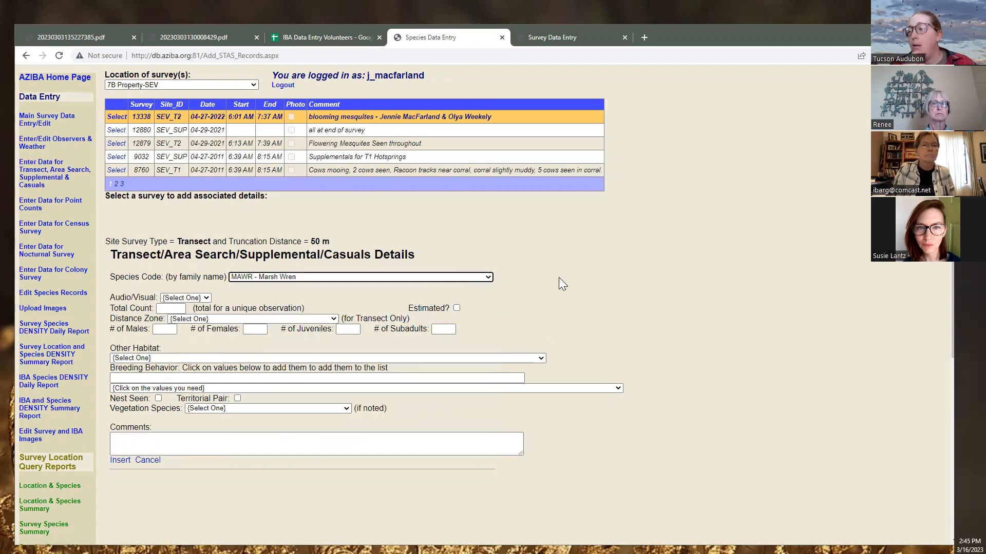
Set the species code to LUWA - Lucy's Warbler and view the scanned transect sheet
{"action": "left_click", "coordinate": [357, 280]}
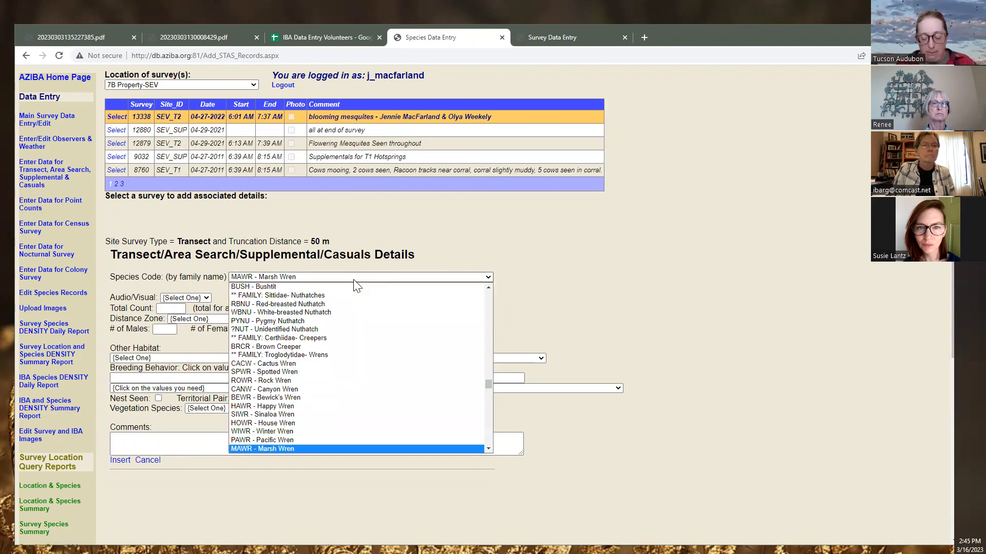
{"action": "type", "text": "lu"}
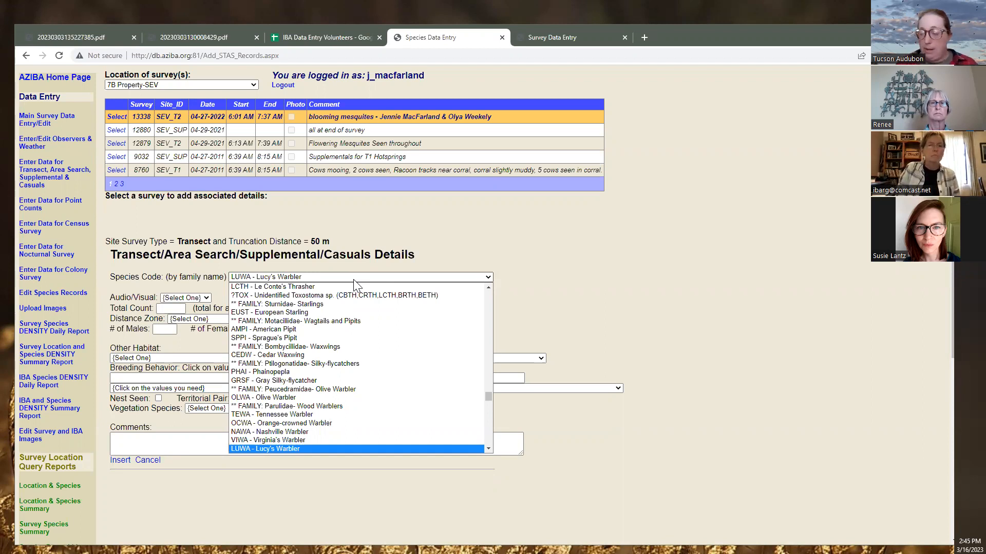
{"action": "key", "text": "Return"}
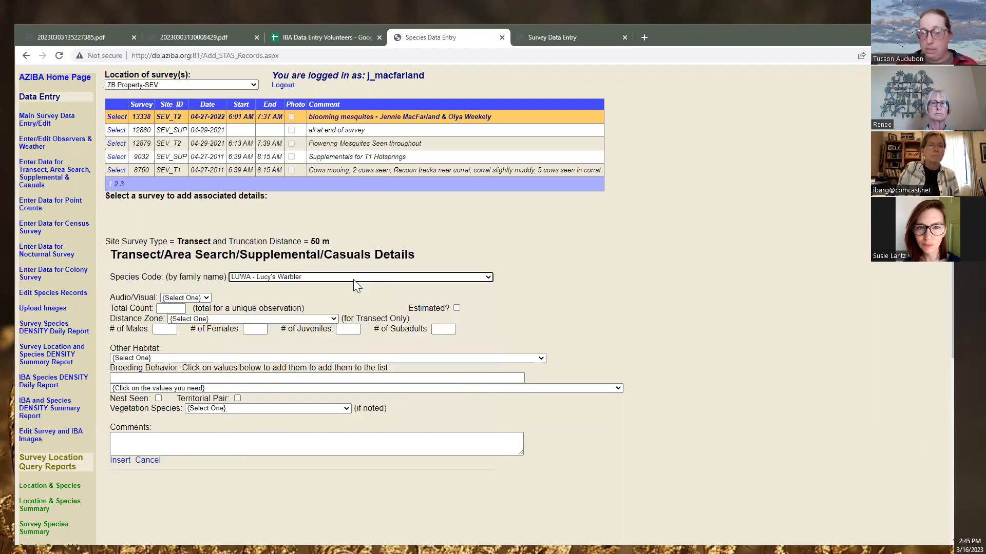
{"action": "left_click", "coordinate": [353, 280]}
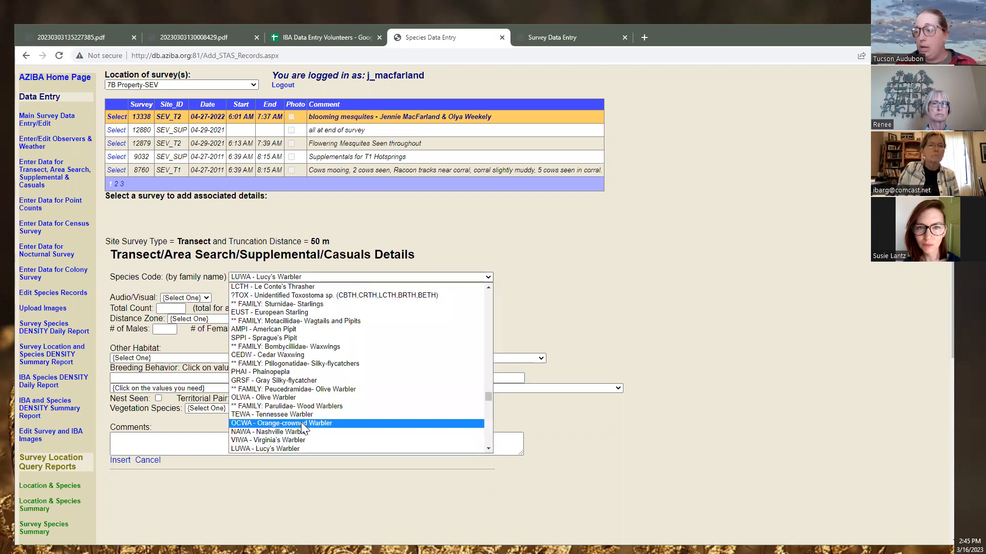
{"action": "left_click", "coordinate": [291, 448]}
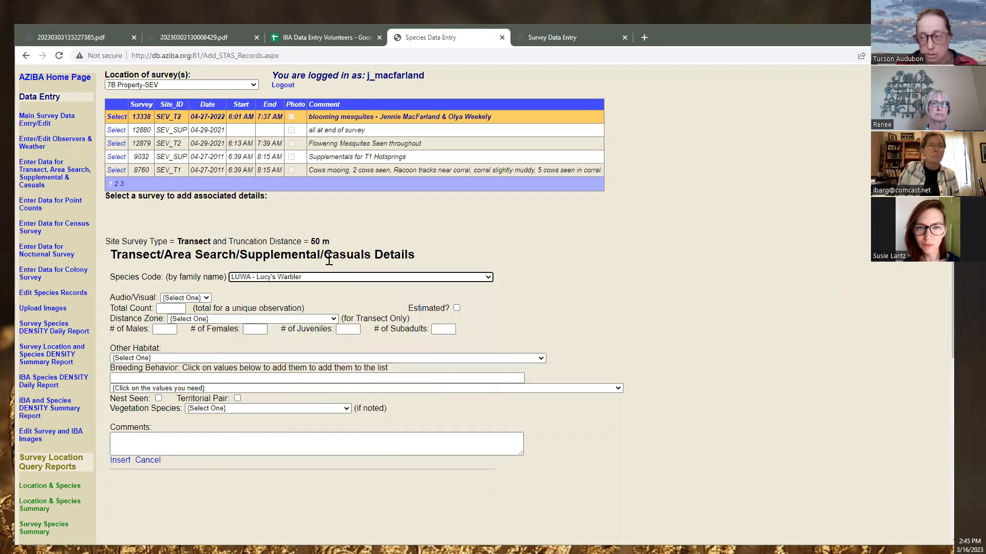
{"action": "left_click", "coordinate": [190, 297]}
{"action": "left_click", "coordinate": [190, 297]}
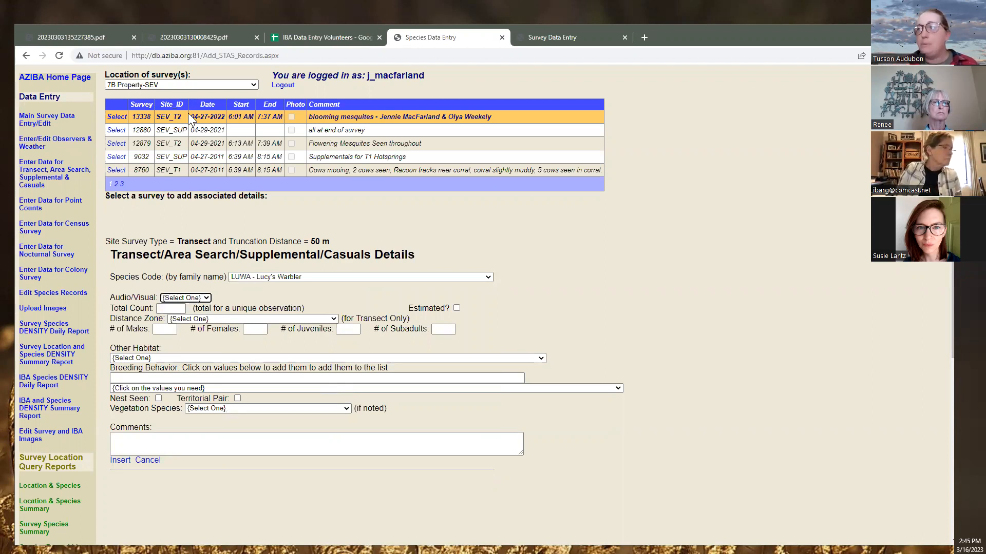
{"action": "left_click", "coordinate": [333, 37]}
{"action": "left_click", "coordinate": [209, 41]}
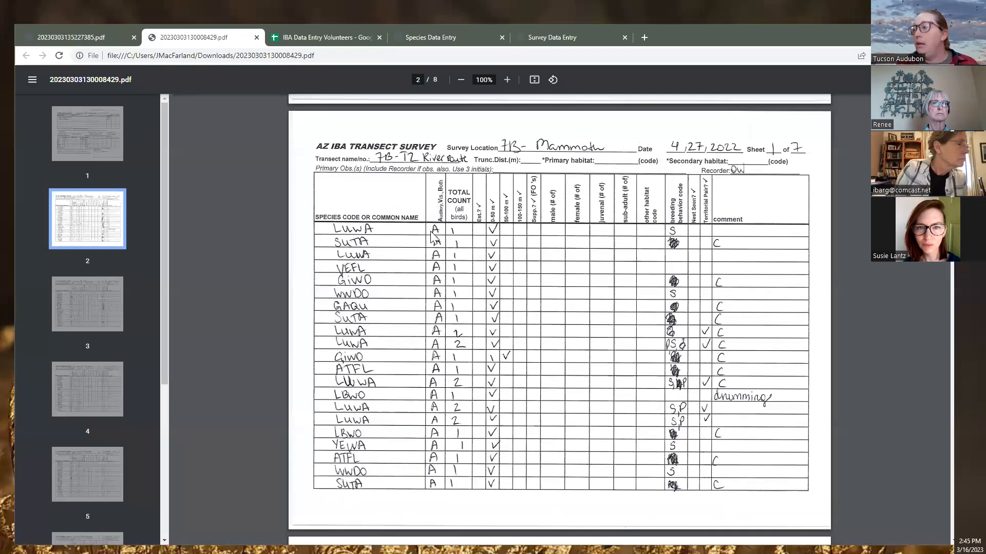
Mark the Lucy's Warbler observation as Audio, count 1, distance zone 0–50 meters
{"action": "left_click", "coordinate": [450, 43]}
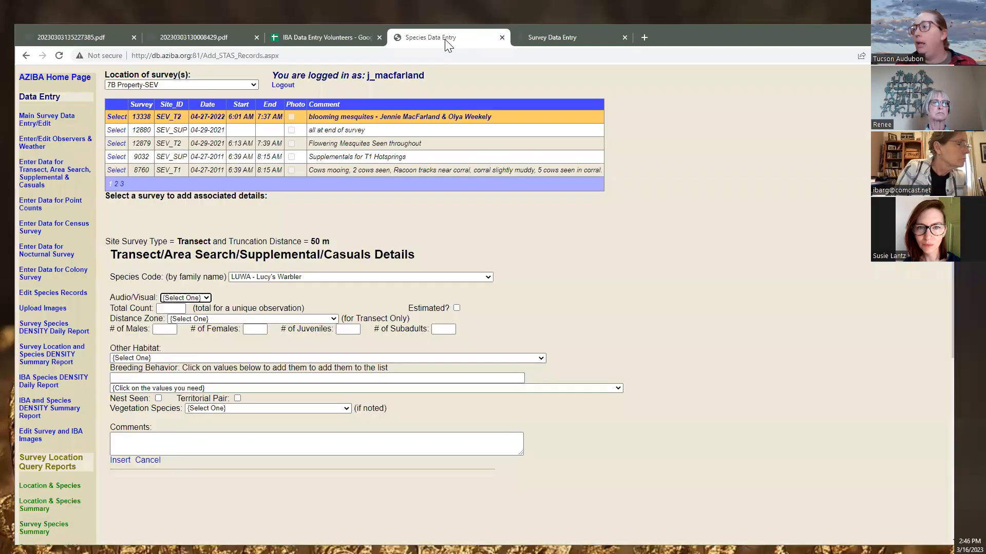
{"action": "left_click", "coordinate": [190, 298]}
{"action": "left_click", "coordinate": [174, 320]}
{"action": "left_click", "coordinate": [174, 309]}
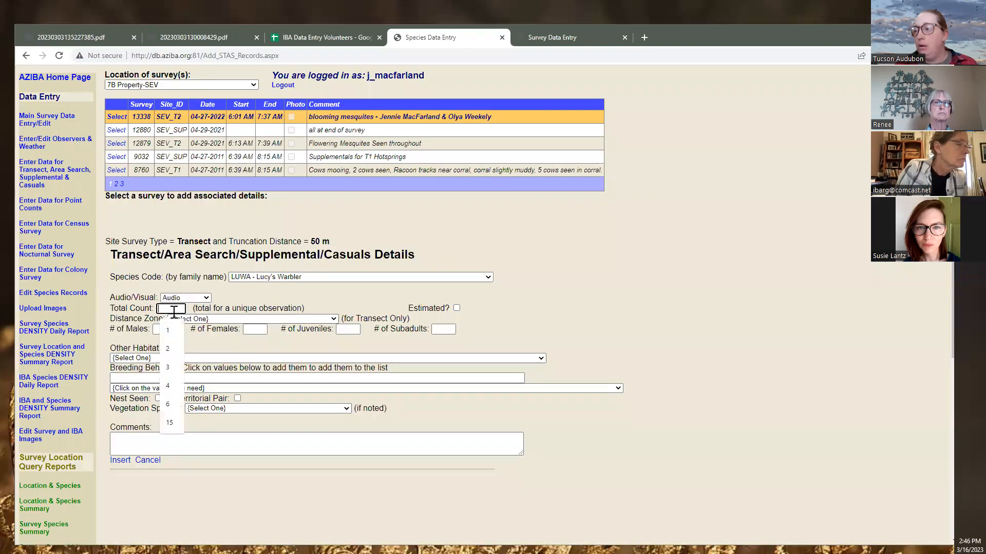
{"action": "type", "text": "1"}
{"action": "left_click", "coordinate": [241, 318]}
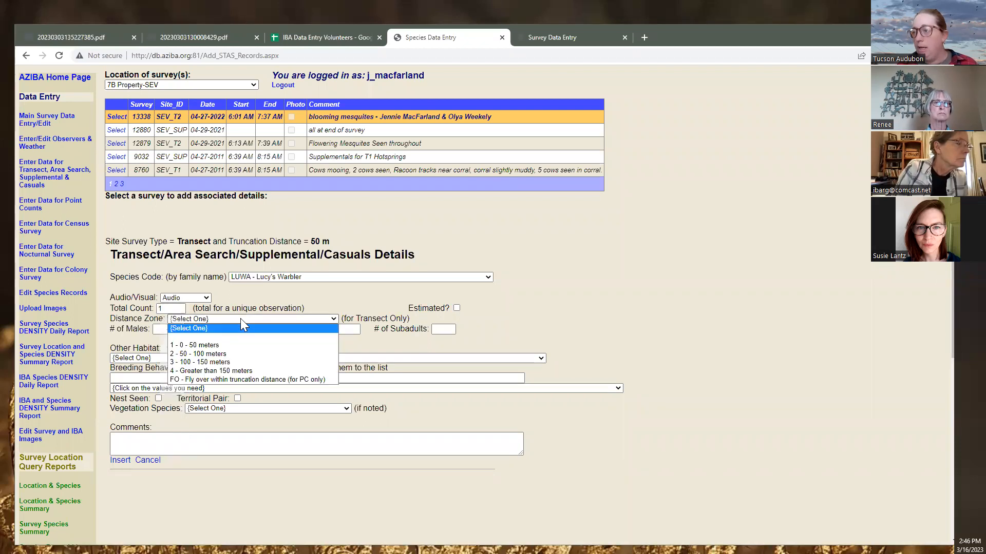
{"action": "left_click", "coordinate": [238, 346]}
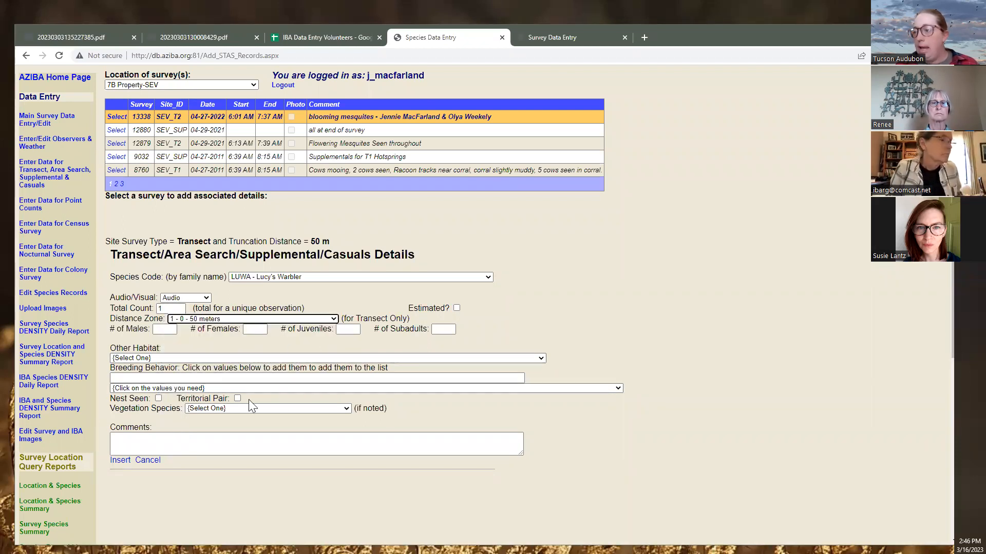
Add breeding code S - Individuals singing, tidy the comma, and insert the record
{"action": "left_click", "coordinate": [193, 388]}
{"action": "left_click", "coordinate": [181, 225]}
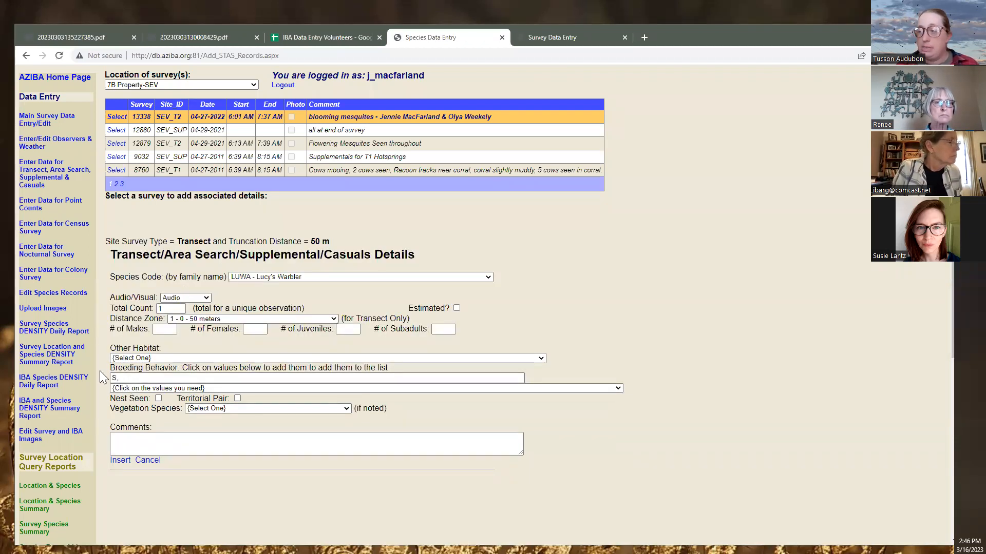
{"action": "left_click", "coordinate": [184, 389]}
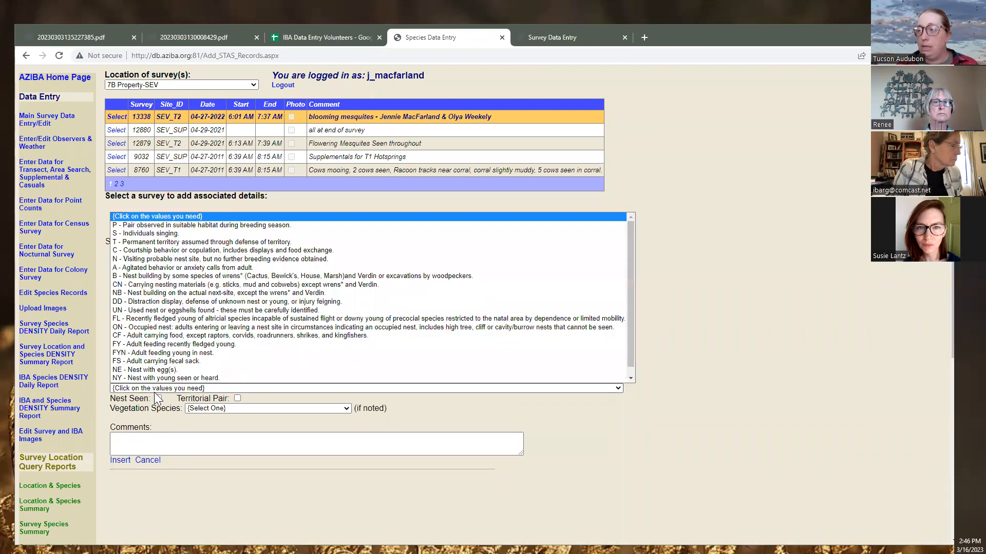
{"action": "left_click", "coordinate": [138, 233]}
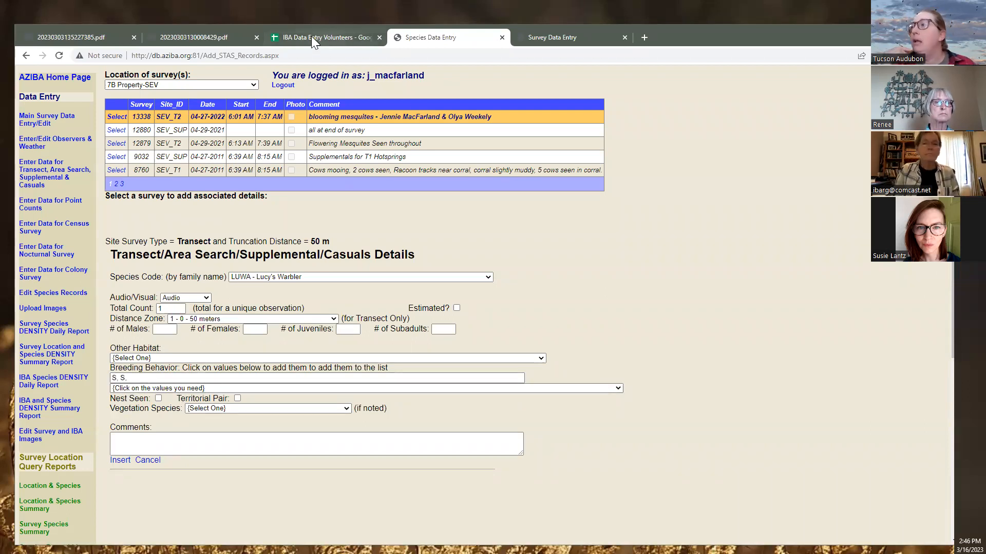
{"action": "left_click", "coordinate": [211, 38]}
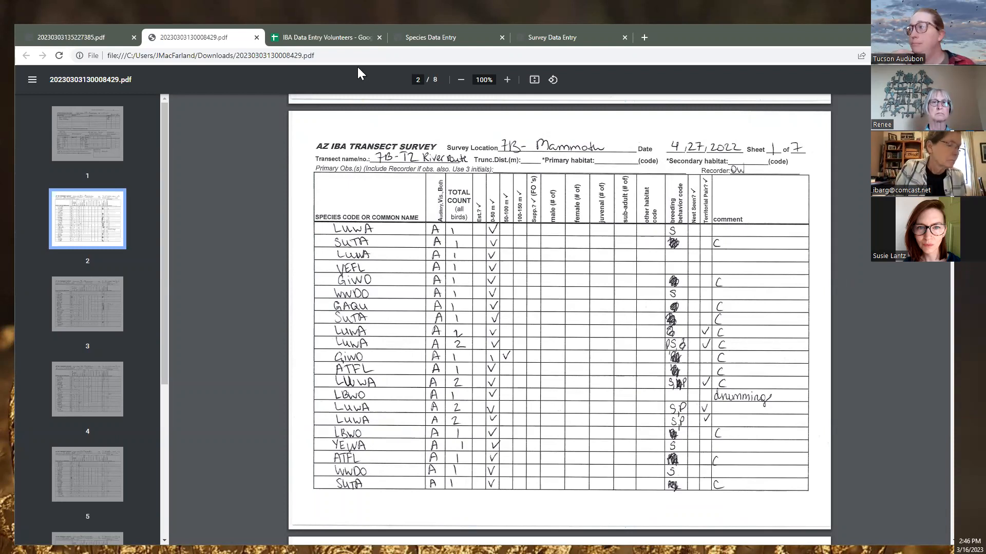
{"action": "left_click", "coordinate": [412, 37]}
{"action": "left_click", "coordinate": [236, 445]}
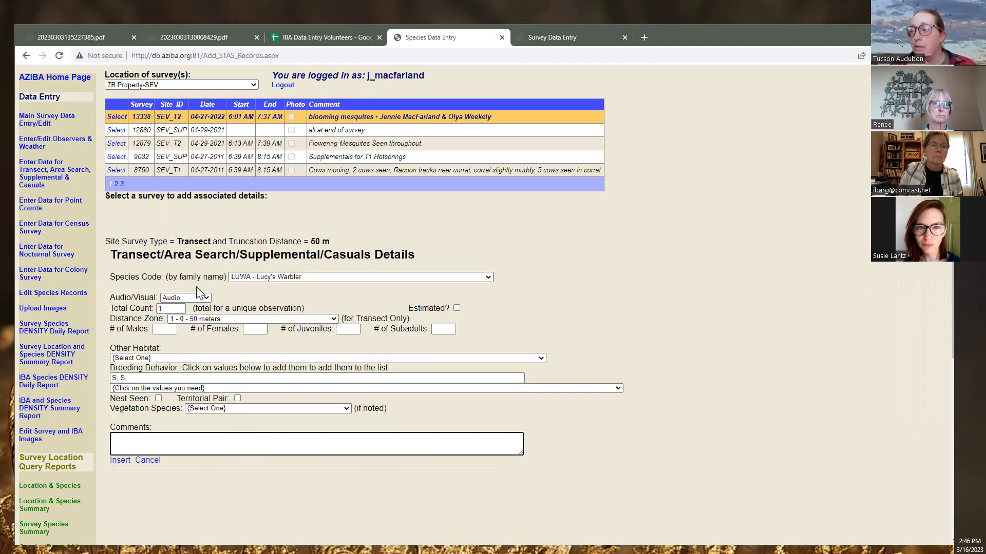
{"action": "left_click", "coordinate": [144, 378]}
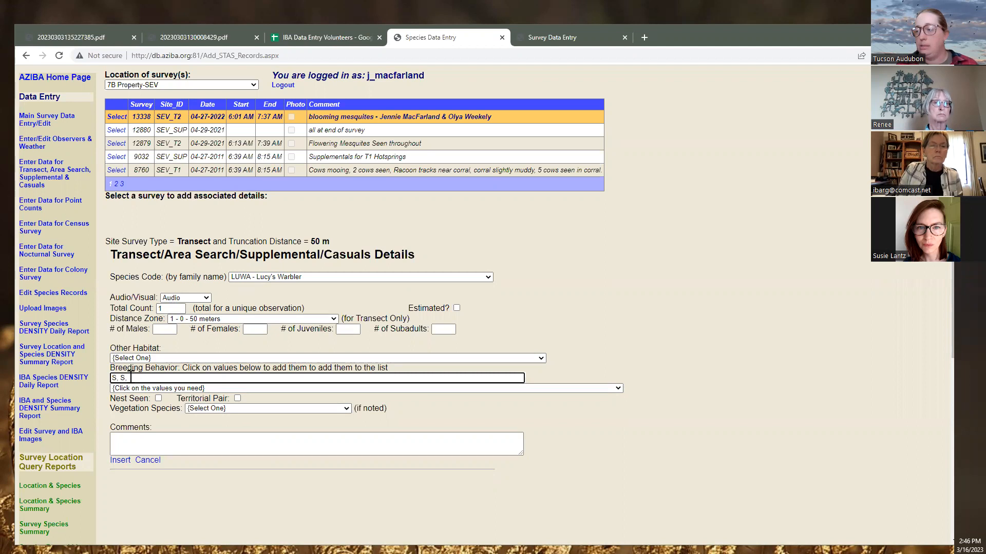
{"action": "key", "text": "BackSpace"}
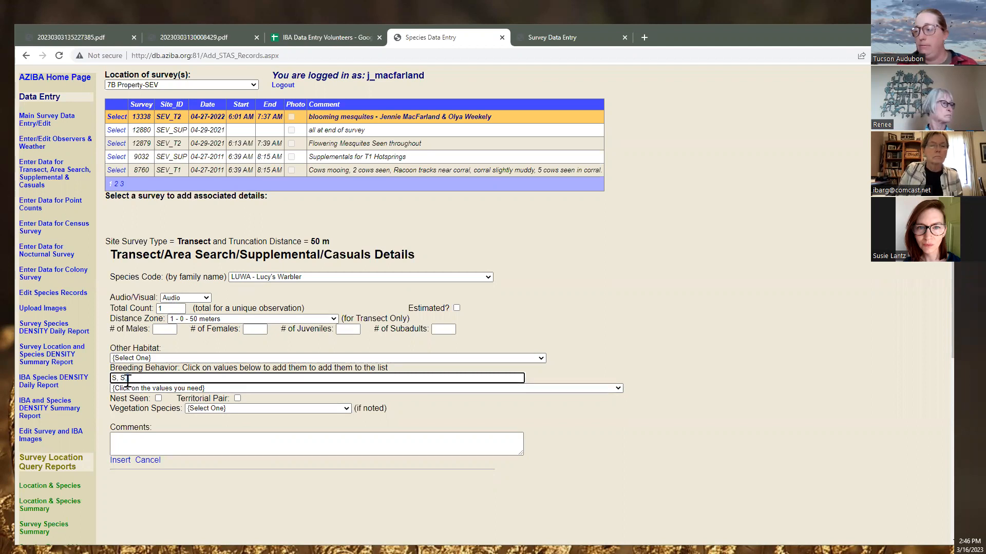
{"action": "type", "text": ","}
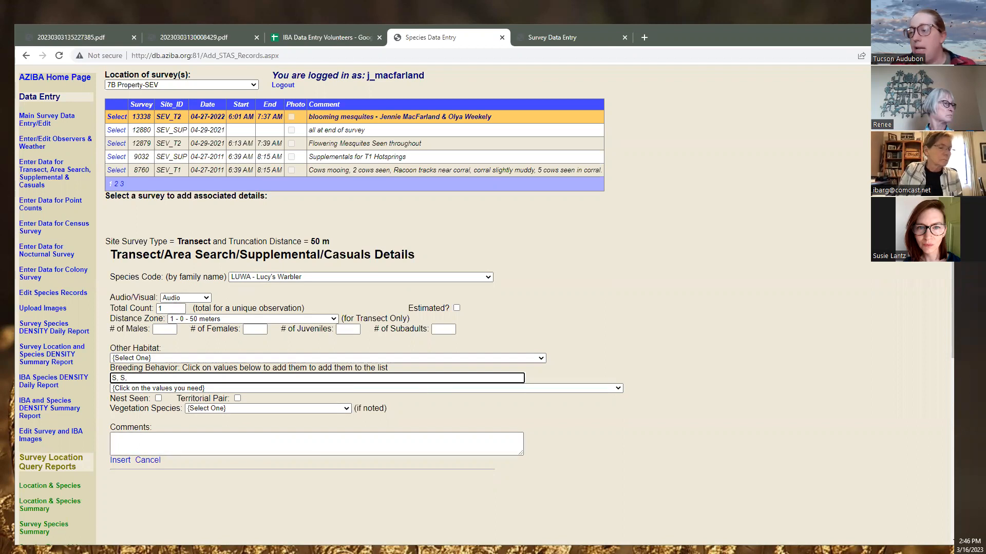
{"action": "left_click", "coordinate": [115, 466]}
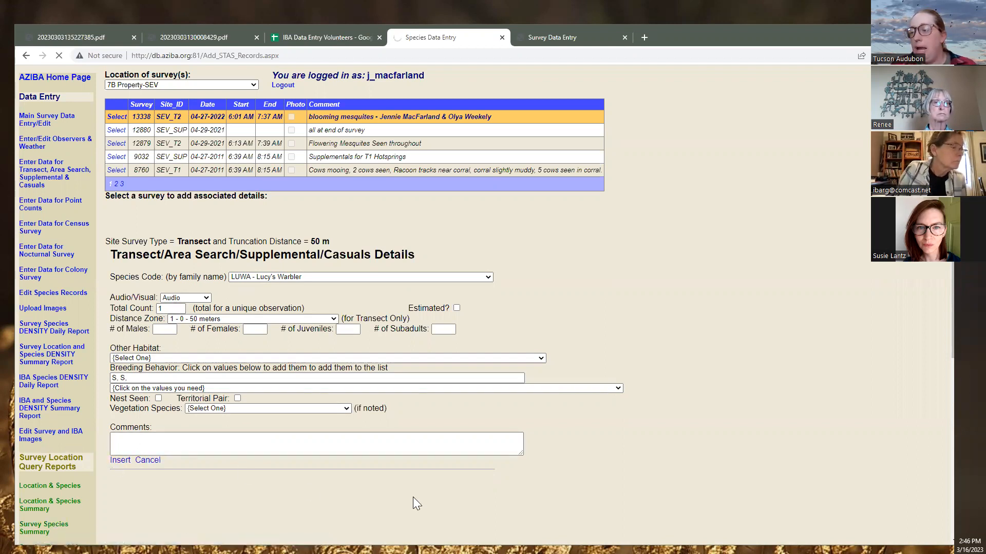
{"action": "scroll", "coordinate": [391, 447], "scroll_direction": "down", "scroll_amount": 3}
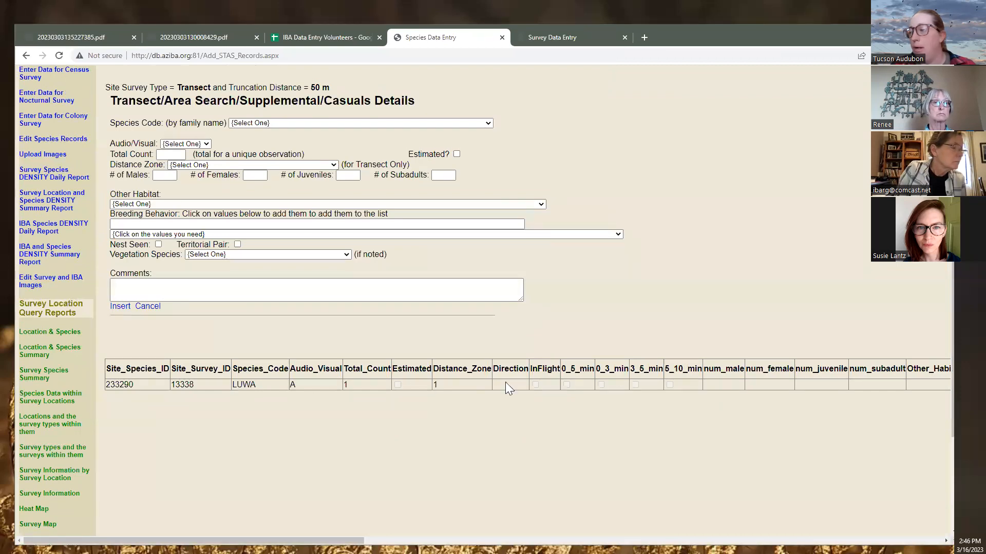
Start a SUTA - Summer Tanager record: Audio, count 1, distance zone 0–50 meters
{"action": "scroll", "coordinate": [292, 399], "scroll_direction": "up", "scroll_amount": 3}
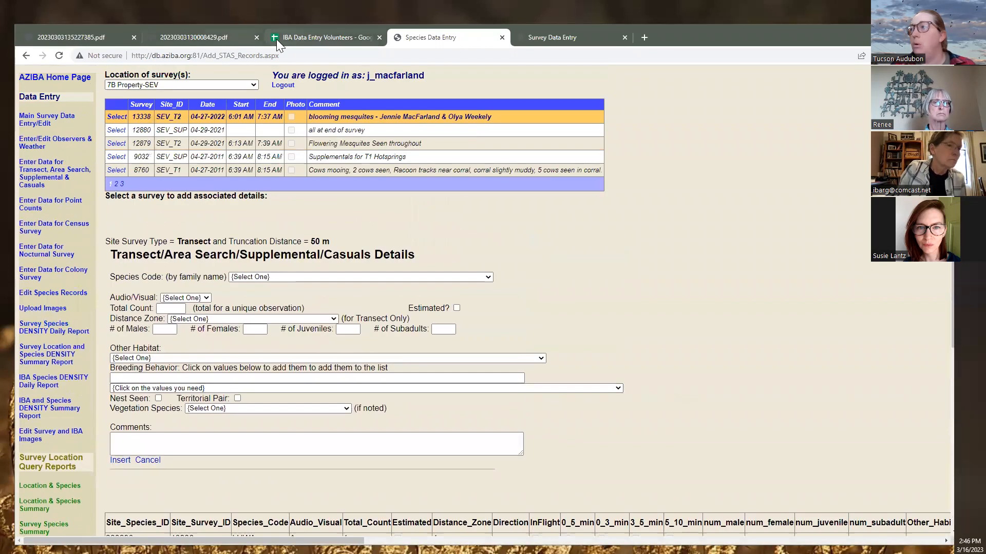
{"action": "left_click", "coordinate": [226, 38]}
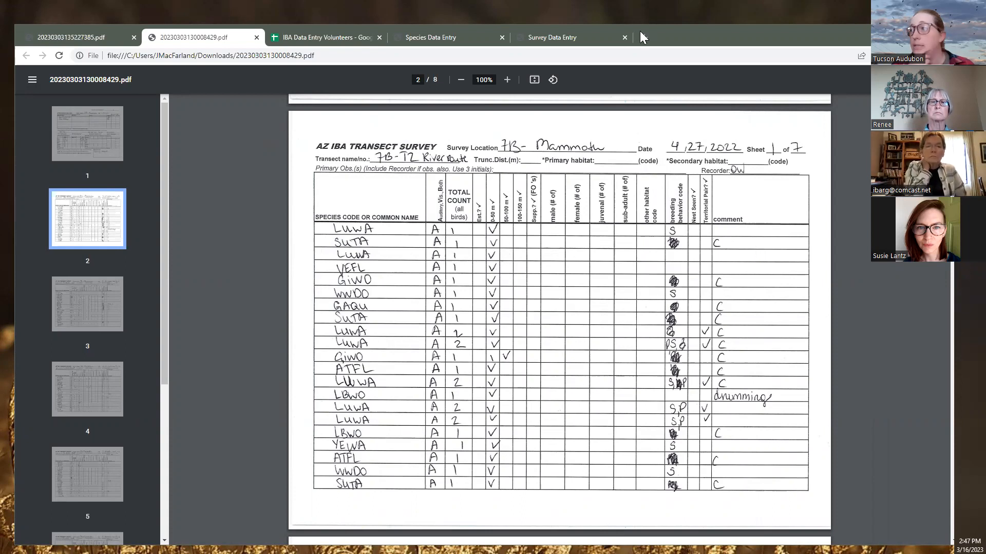
{"action": "left_click", "coordinate": [401, 41]}
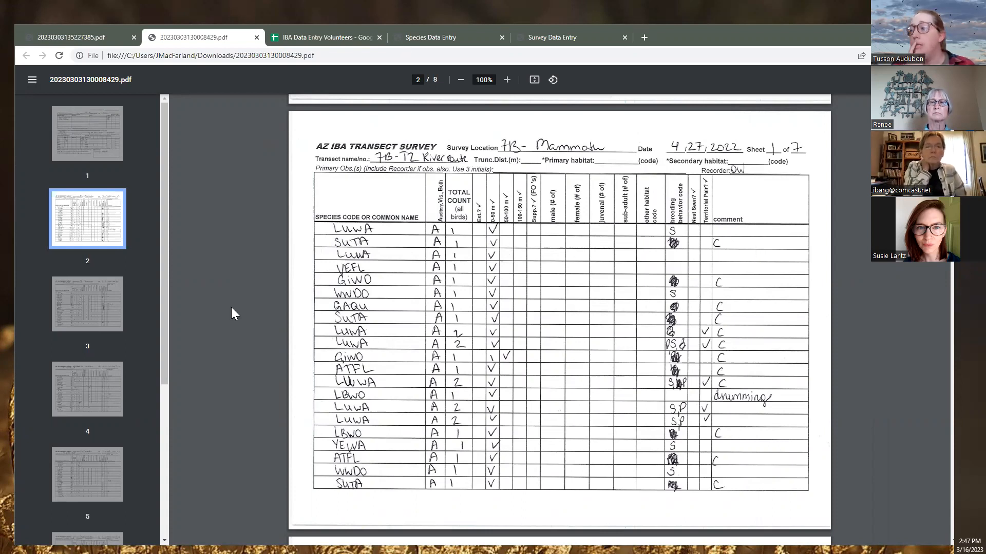
{"action": "left_click", "coordinate": [270, 278]}
{"action": "type", "text": "suta"}
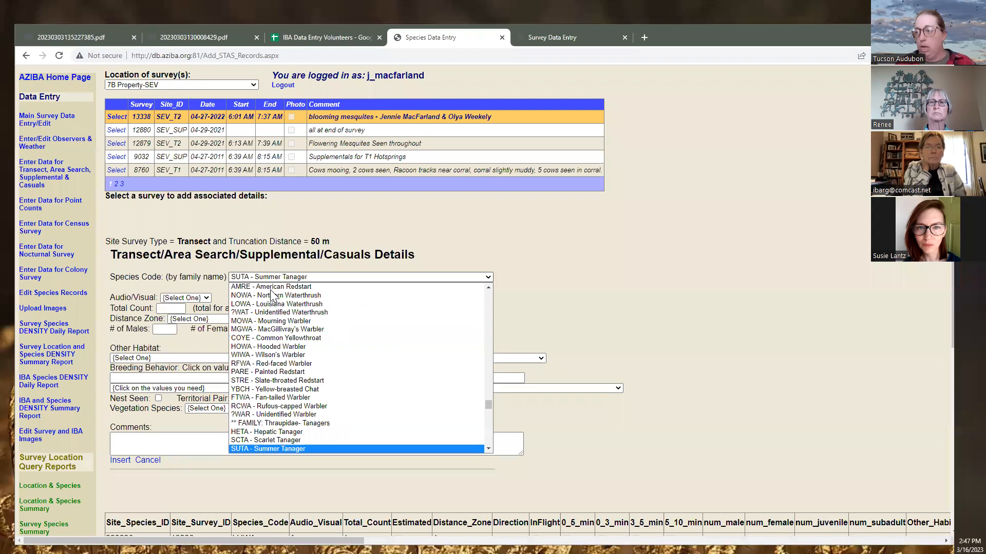
{"action": "left_click", "coordinate": [268, 449]}
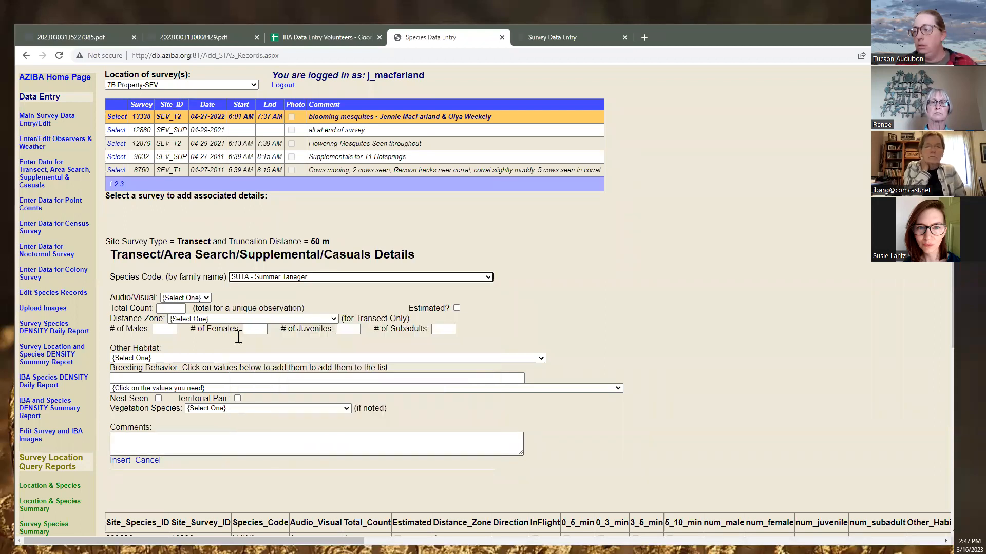
{"action": "left_click", "coordinate": [181, 300]}
{"action": "left_click", "coordinate": [171, 315]}
{"action": "left_click", "coordinate": [164, 308]}
{"action": "type", "text": "1"}
{"action": "left_click", "coordinate": [225, 319]}
{"action": "left_click", "coordinate": [224, 345]}
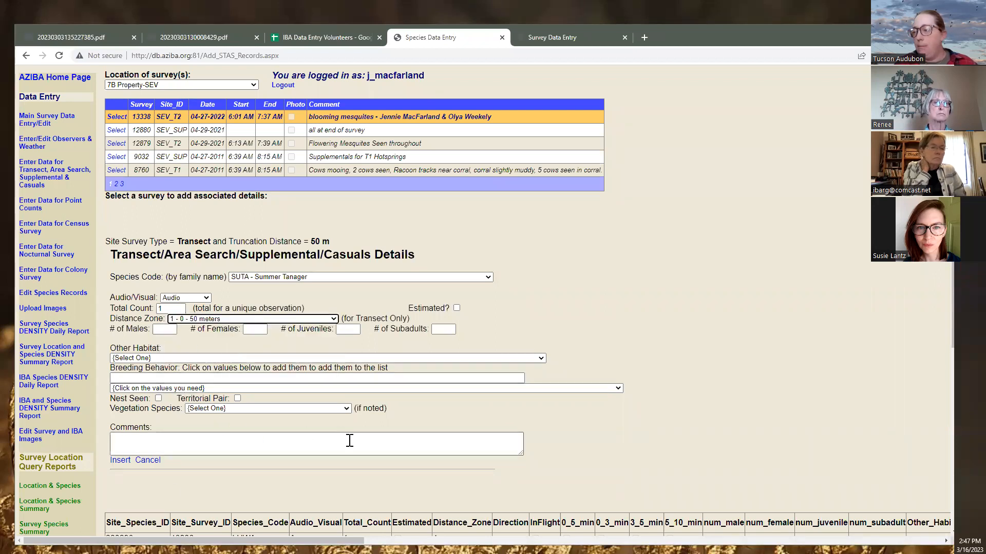
Enter the comment 'calling' and insert the Summer Tanager record
{"action": "left_click", "coordinate": [184, 445]}
{"action": "type", "text": "c"}
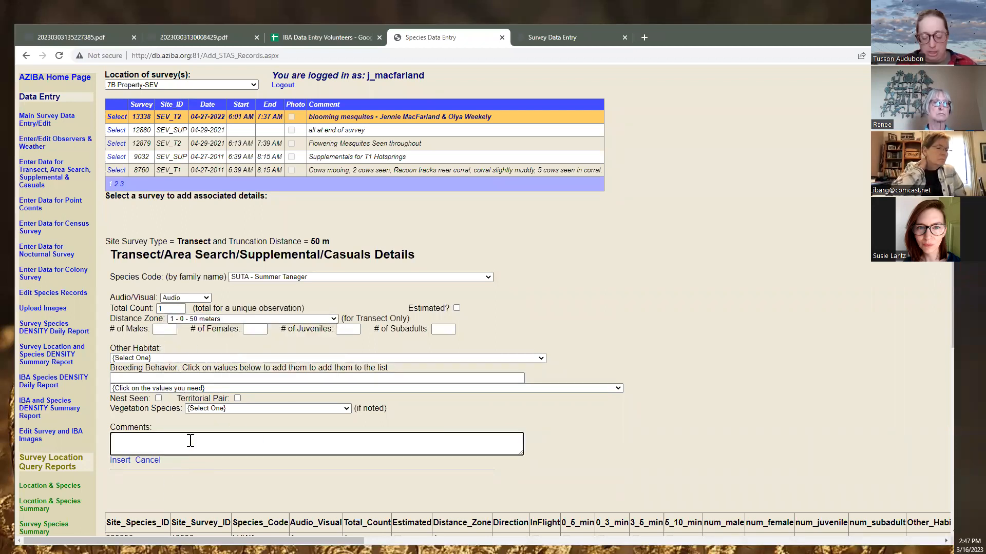
{"action": "left_click", "coordinate": [200, 472]}
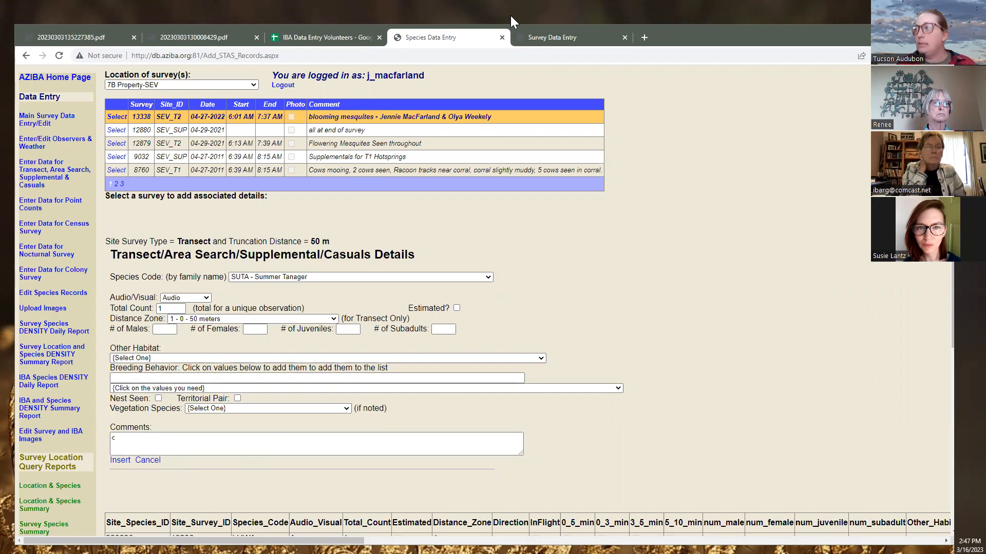
{"action": "key", "text": "ctrl+2"}
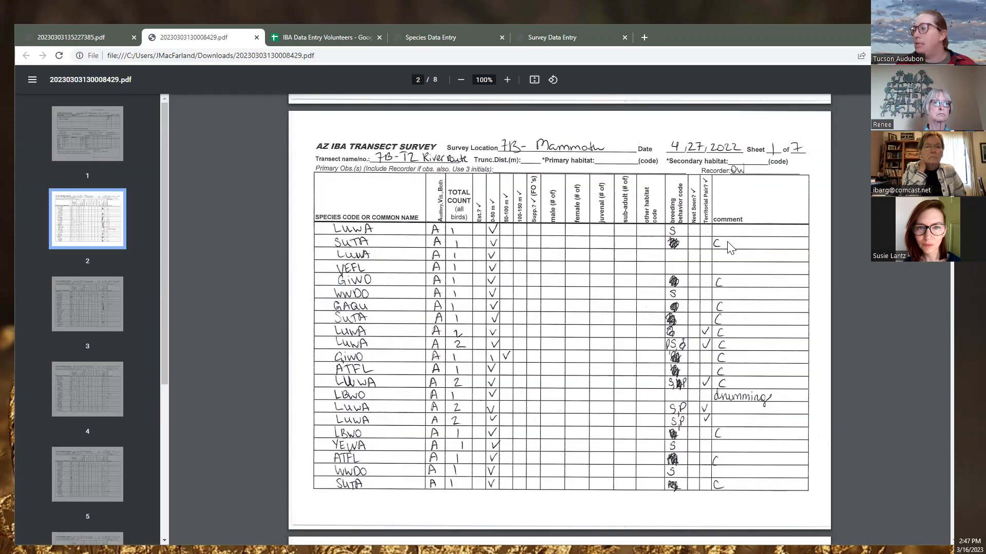
{"action": "left_click", "coordinate": [445, 38]}
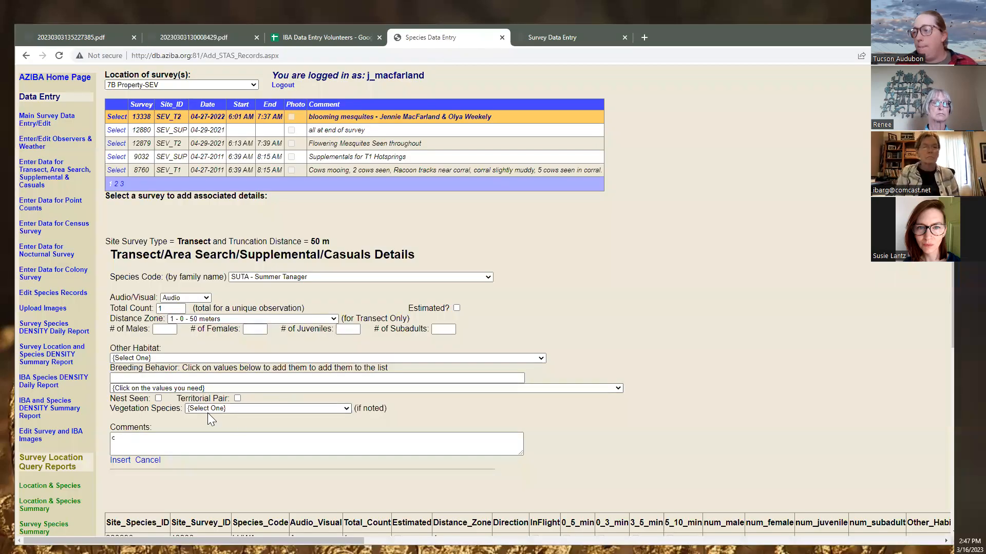
{"action": "left_click", "coordinate": [158, 451]}
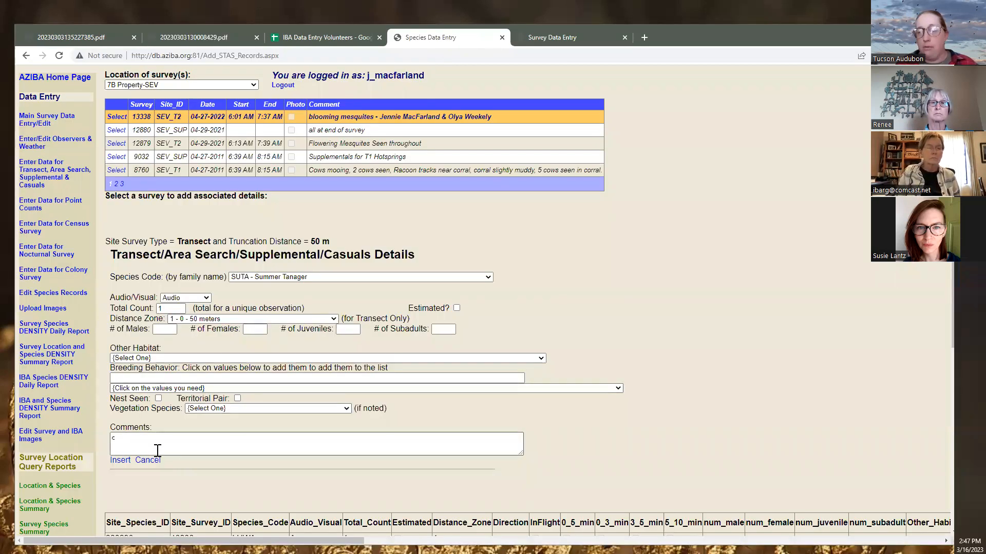
{"action": "left_click", "coordinate": [139, 449]}
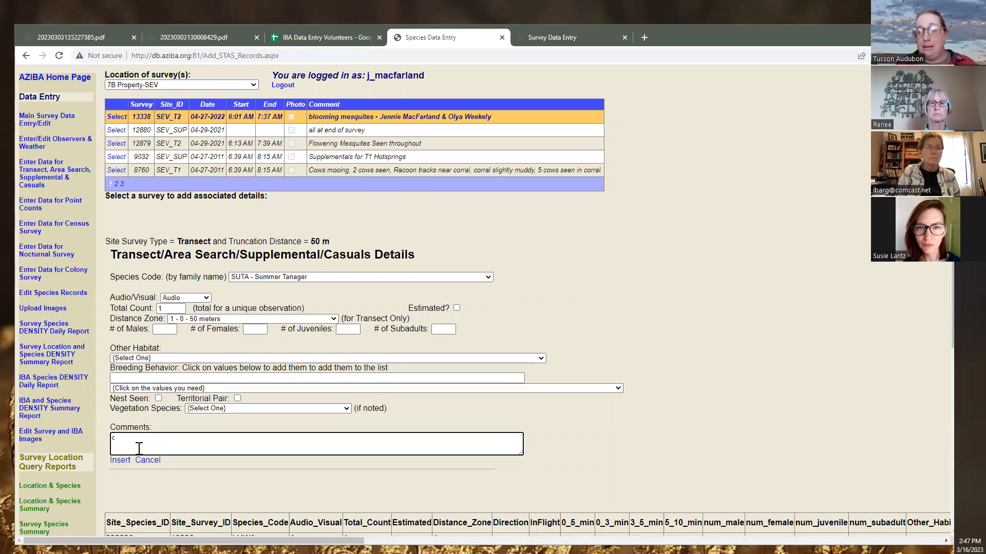
{"action": "type", "text": "alling"}
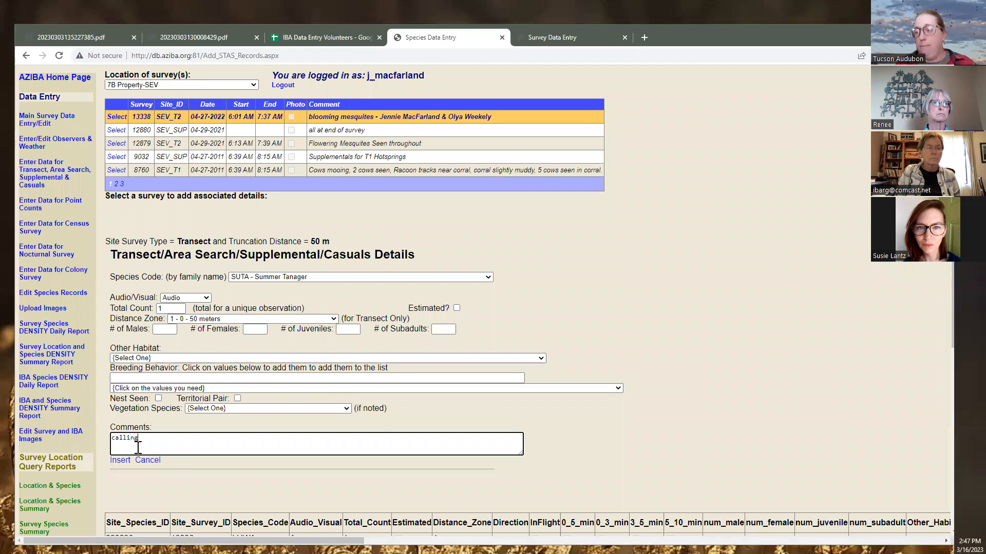
{"action": "left_click", "coordinate": [114, 460]}
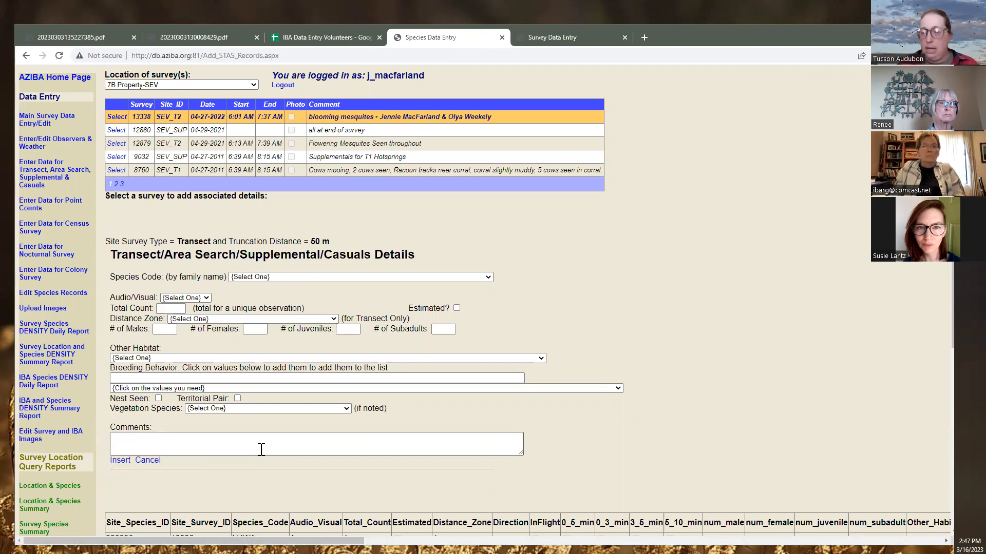
{"action": "scroll", "coordinate": [260, 447], "scroll_direction": "down", "scroll_amount": 3}
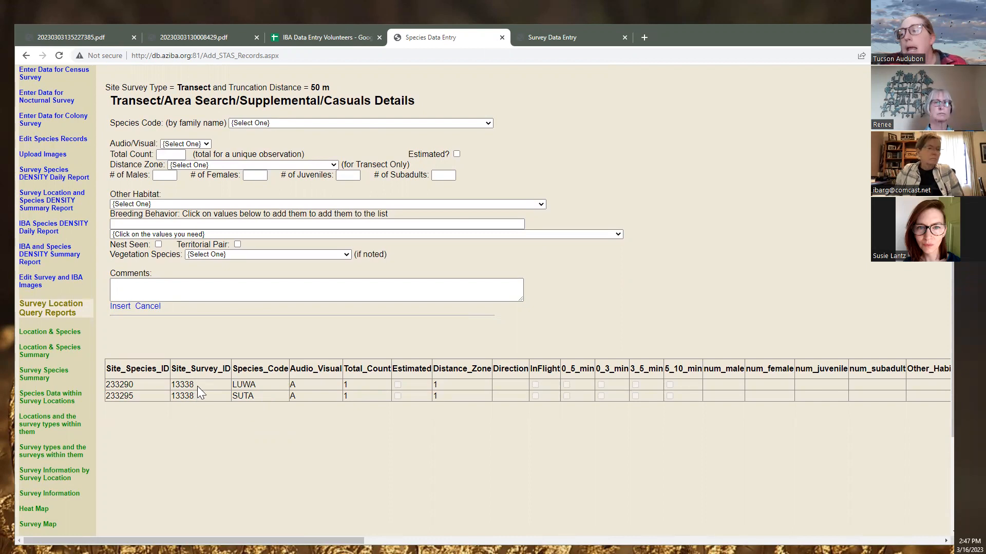
{"action": "left_click_drag", "start_coordinate": [197, 384], "coordinate": [177, 387]}
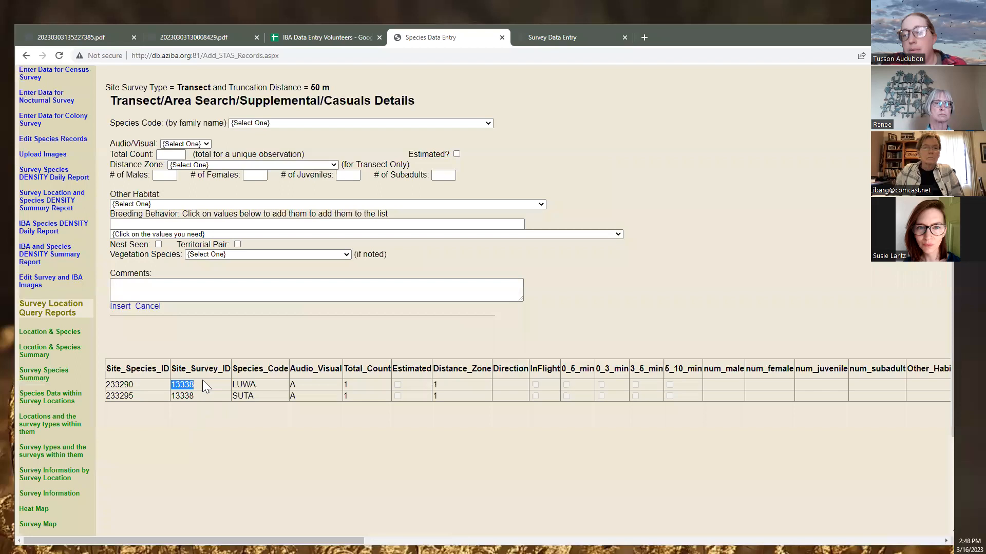
{"action": "left_click", "coordinate": [152, 383]}
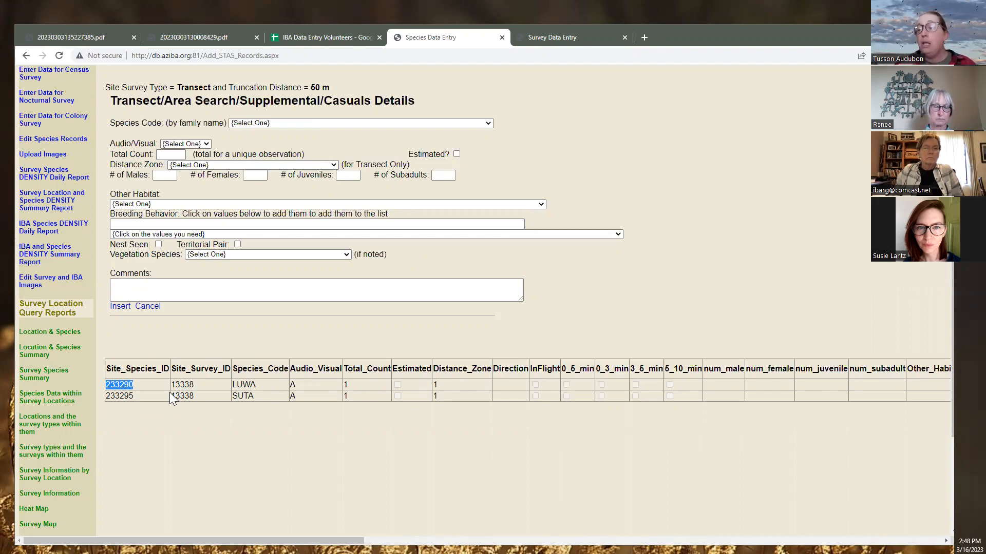
{"action": "mouse_move", "coordinate": [185, 385]}
{"action": "left_mouse_down"}
{"action": "mouse_move", "coordinate": [194, 385]}
{"action": "mouse_move", "coordinate": [167, 388]}
{"action": "left_mouse_up"}
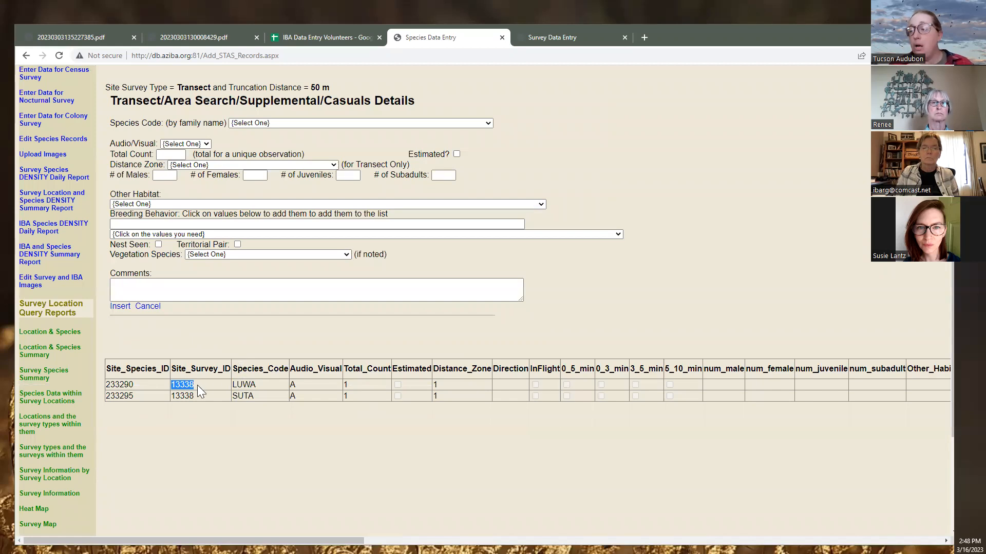
{"action": "double_click", "coordinate": [128, 385]}
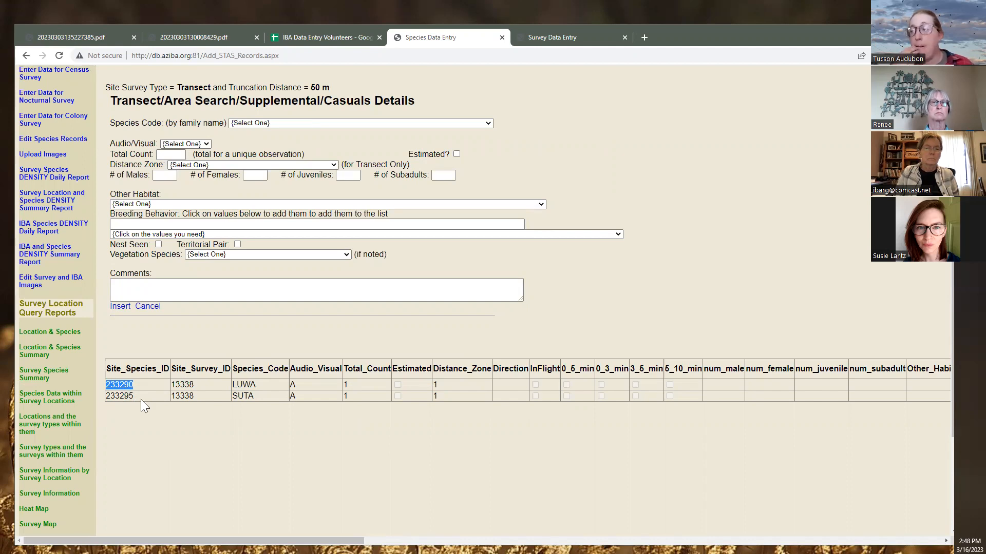
{"action": "left_click", "coordinate": [188, 343]}
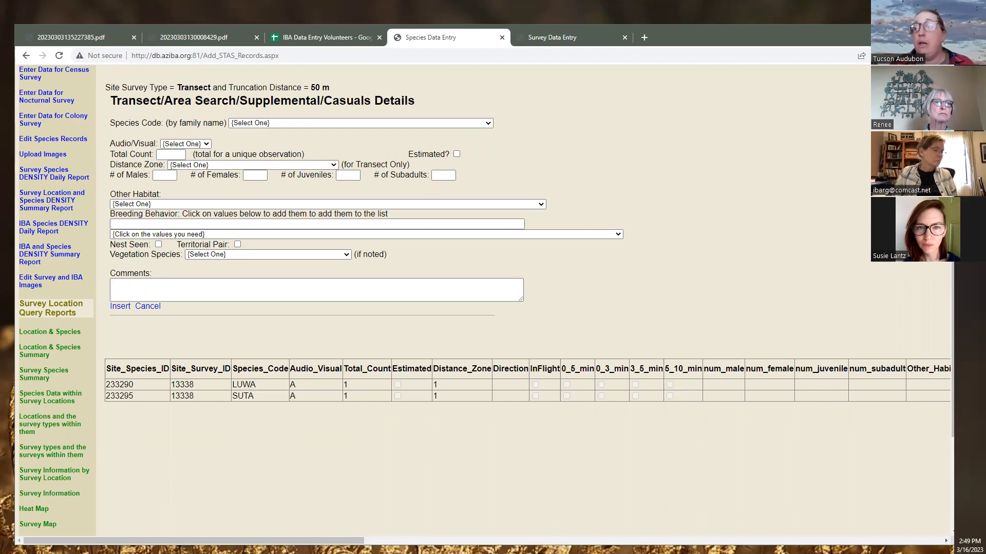
{"action": "left_click", "coordinate": [280, 234]}
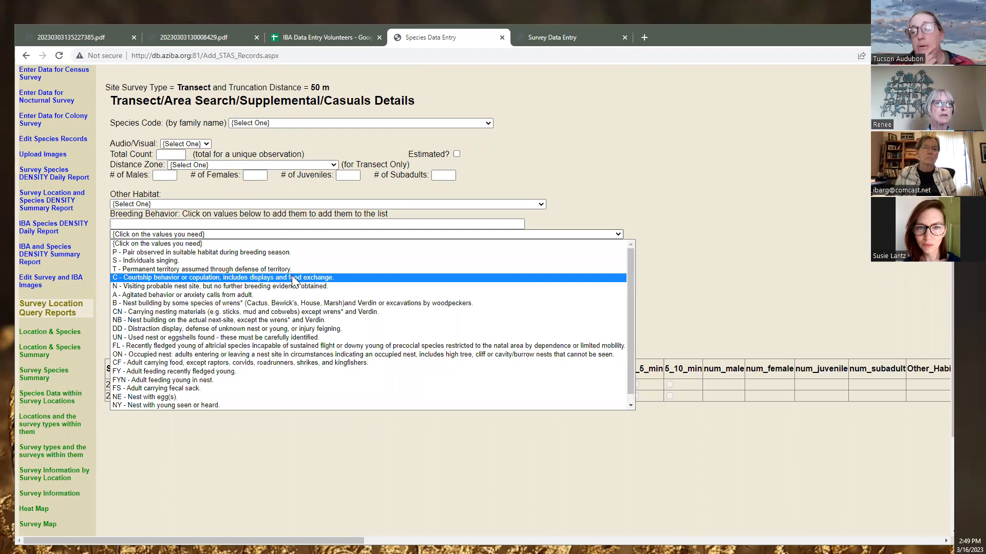
Close the Breeding Behavior list unchanged and switch to the scanned 20230303130008429.pdf transect sheet
{"action": "left_click", "coordinate": [296, 446]}
{"action": "left_click", "coordinate": [213, 290]}
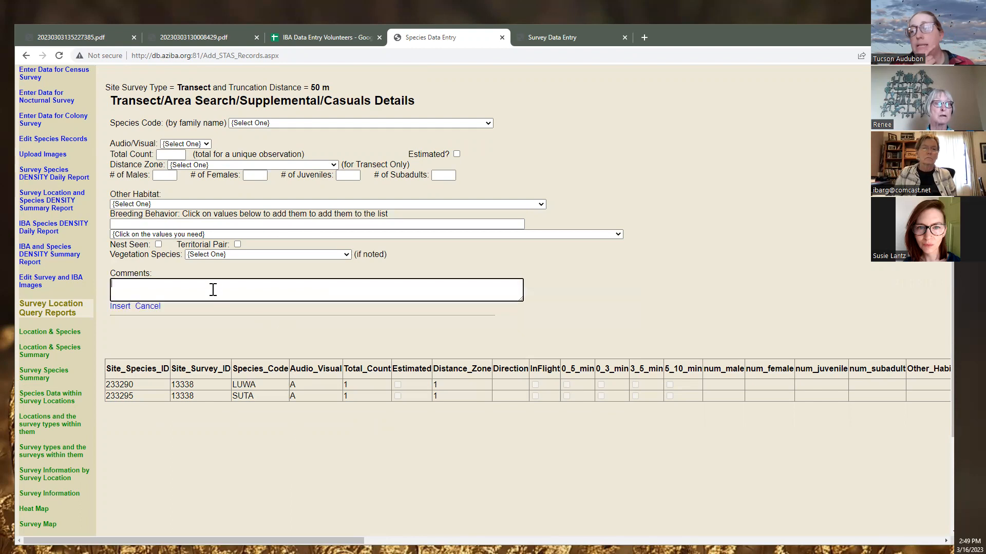
{"action": "left_click", "coordinate": [223, 31]}
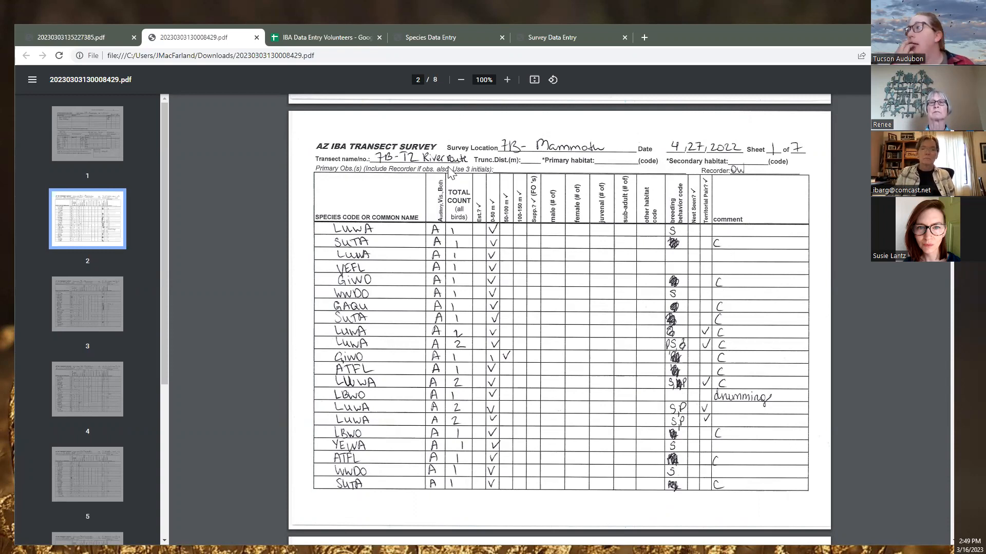
Glance at the volunteers spreadsheet, then go back to the species data entry form
{"action": "left_click", "coordinate": [318, 35]}
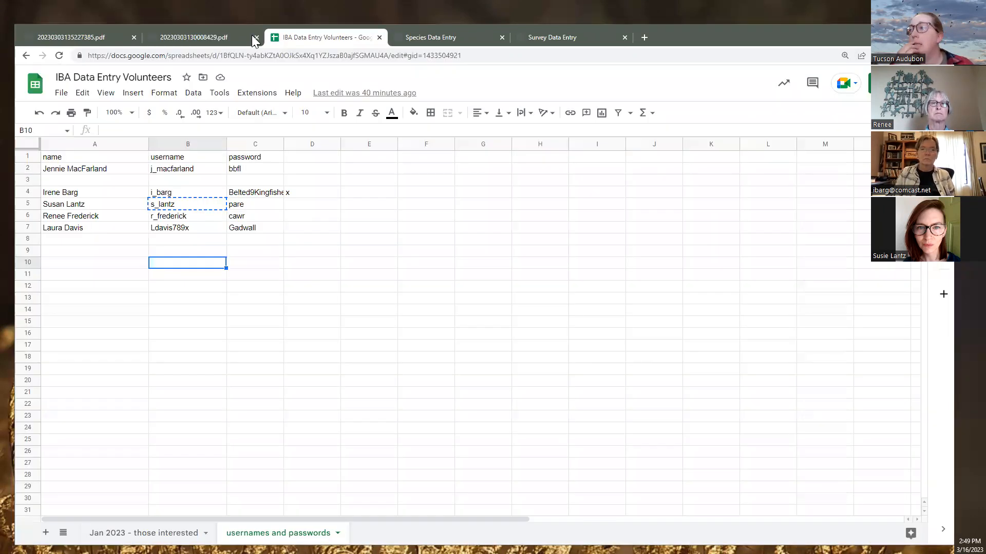
{"action": "left_click", "coordinate": [208, 34]}
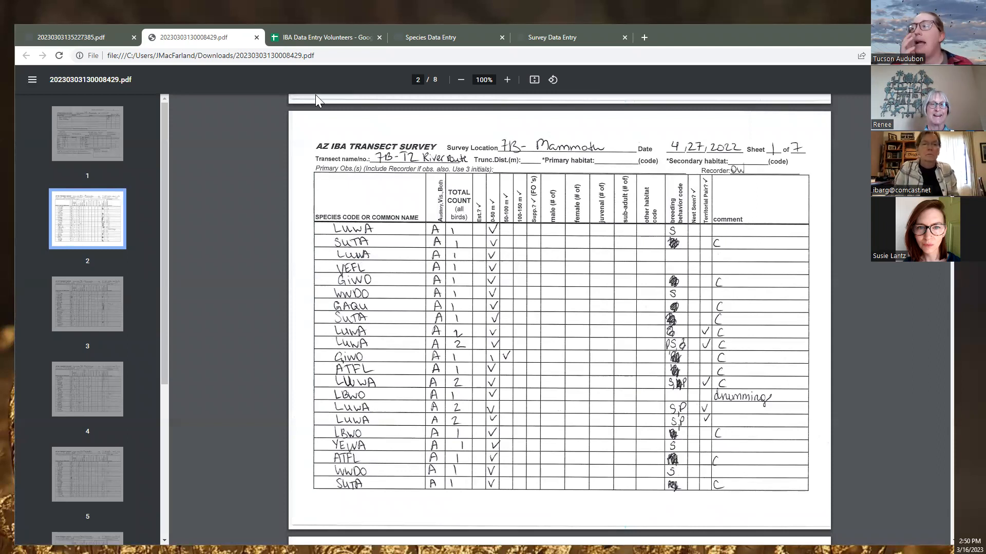
{"action": "left_click", "coordinate": [428, 36]}
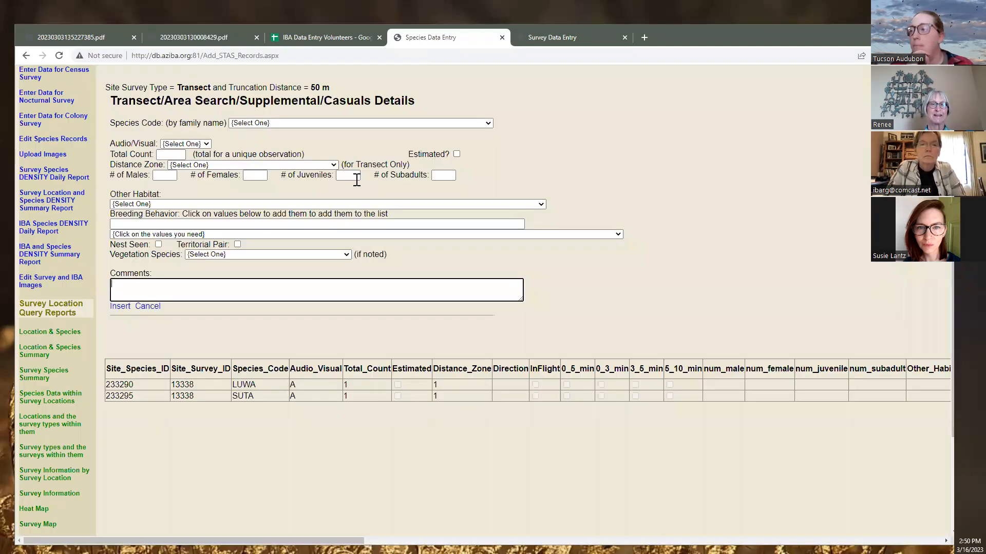
Insert a LUWA (Lucy's Warbler) record into survey 13338: Audio, count 1, 0–50 meters
{"action": "left_click", "coordinate": [286, 122]}
{"action": "type", "text": "lesc"}
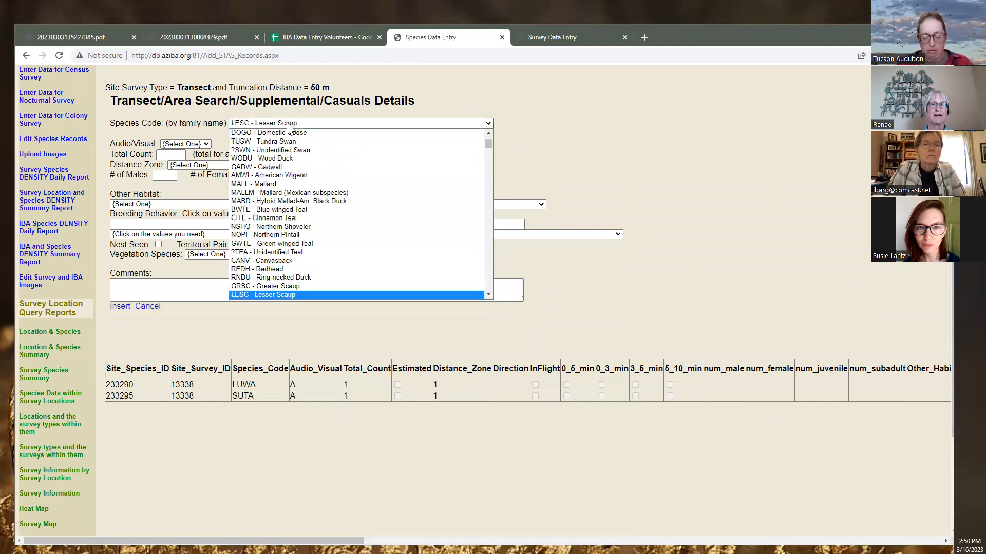
{"action": "type", "text": "luwa"}
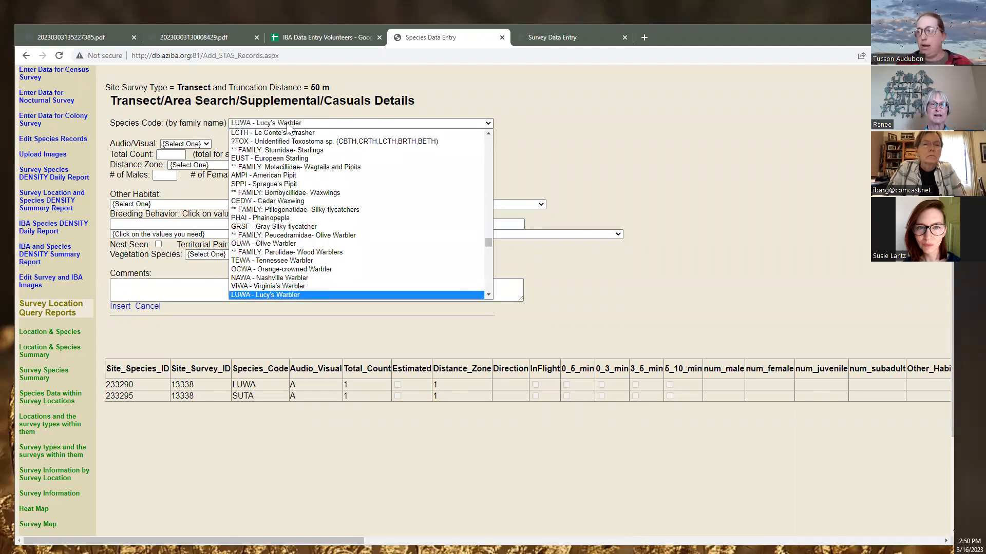
{"action": "left_click", "coordinate": [281, 295]}
{"action": "left_click", "coordinate": [182, 144]}
{"action": "left_click", "coordinate": [178, 162]}
{"action": "left_click", "coordinate": [172, 154]}
{"action": "type", "text": "1"}
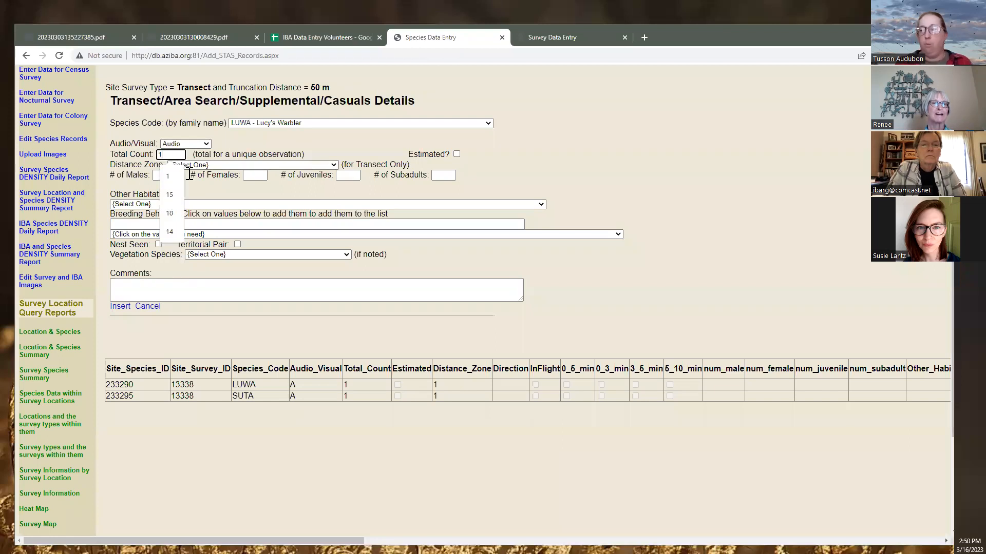
{"action": "left_click", "coordinate": [214, 166]}
{"action": "left_click", "coordinate": [210, 190]}
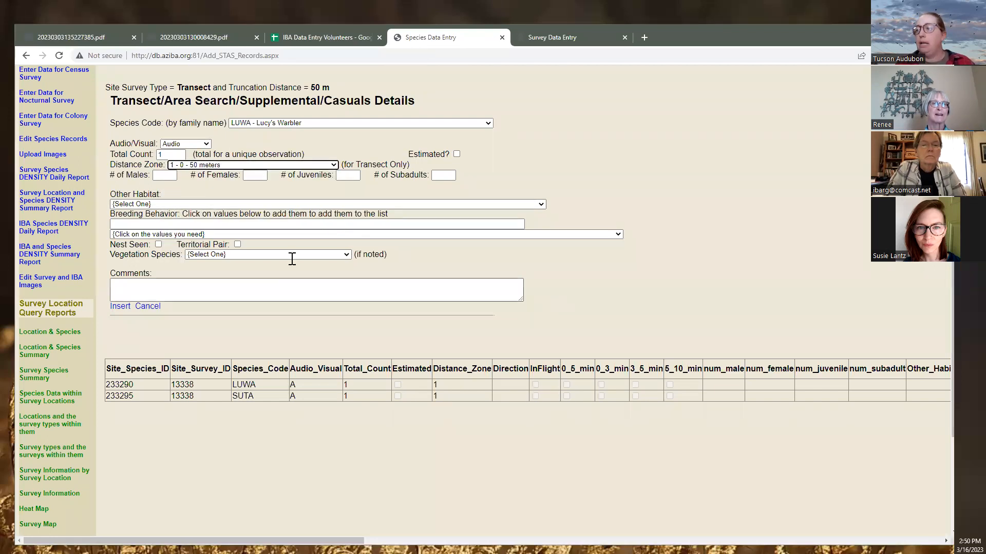
{"action": "left_click", "coordinate": [121, 307]}
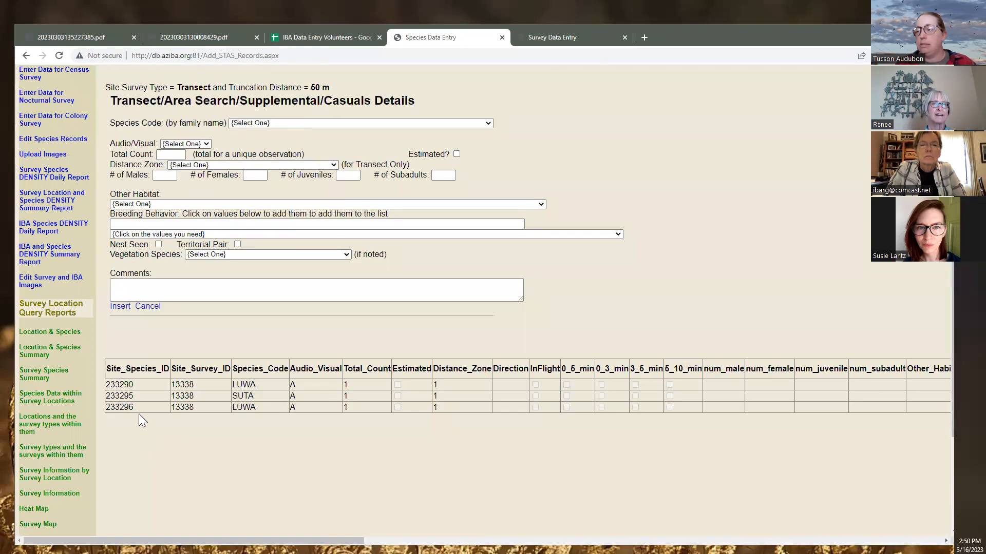
Check the survey's species list, then bring up page 7 of the first scanned PDF
{"action": "scroll", "coordinate": [134, 359], "scroll_direction": "down", "scroll_amount": 1}
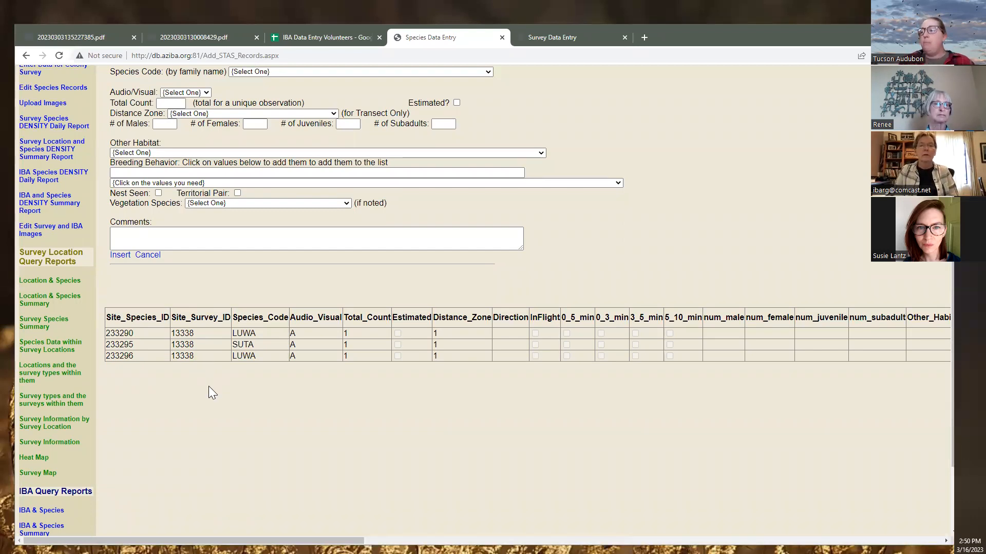
{"action": "scroll", "coordinate": [210, 389], "scroll_direction": "up", "scroll_amount": 4}
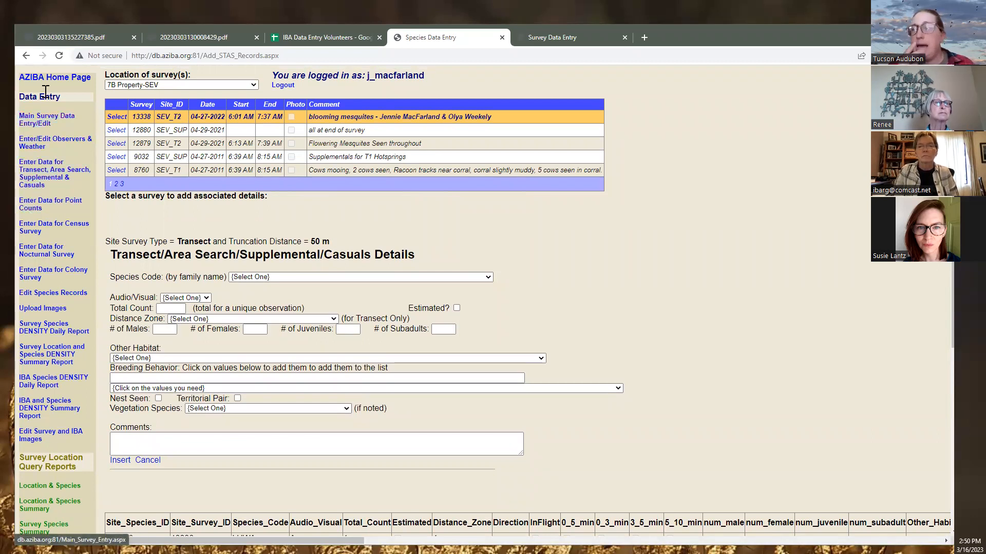
{"action": "left_click", "coordinate": [88, 42]}
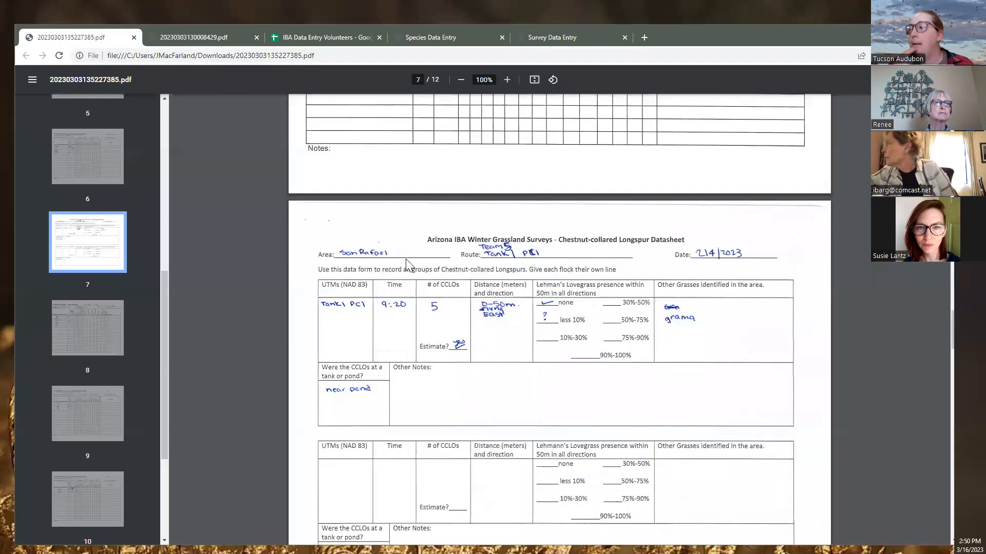
Scroll the PDF up to page 3's Tank 1 PC1 sheet, then return to the point count entry page
{"action": "scroll", "coordinate": [403, 261], "scroll_direction": "up", "scroll_amount": 8}
{"action": "scroll", "coordinate": [399, 266], "scroll_direction": "up", "scroll_amount": 2}
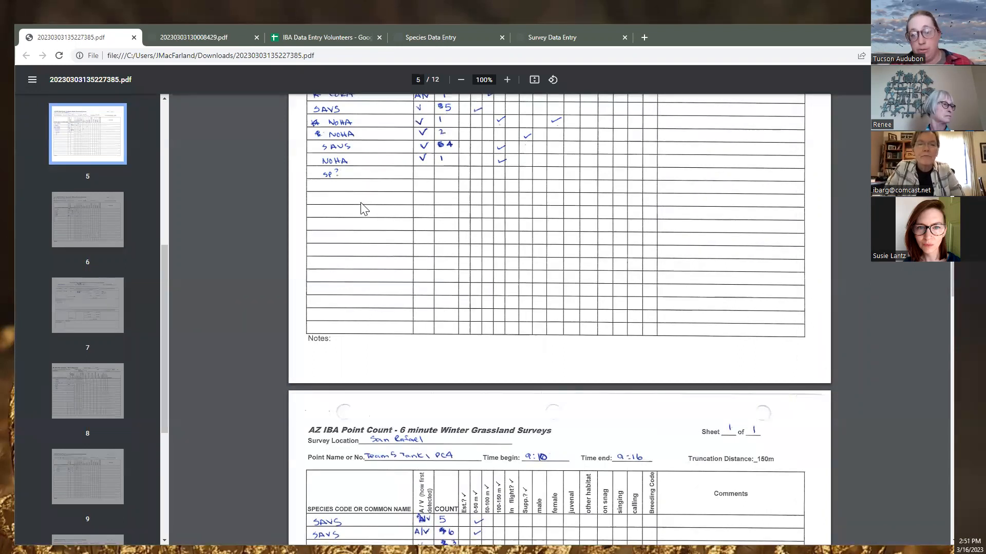
{"action": "scroll", "coordinate": [357, 203], "scroll_direction": "up", "scroll_amount": 20}
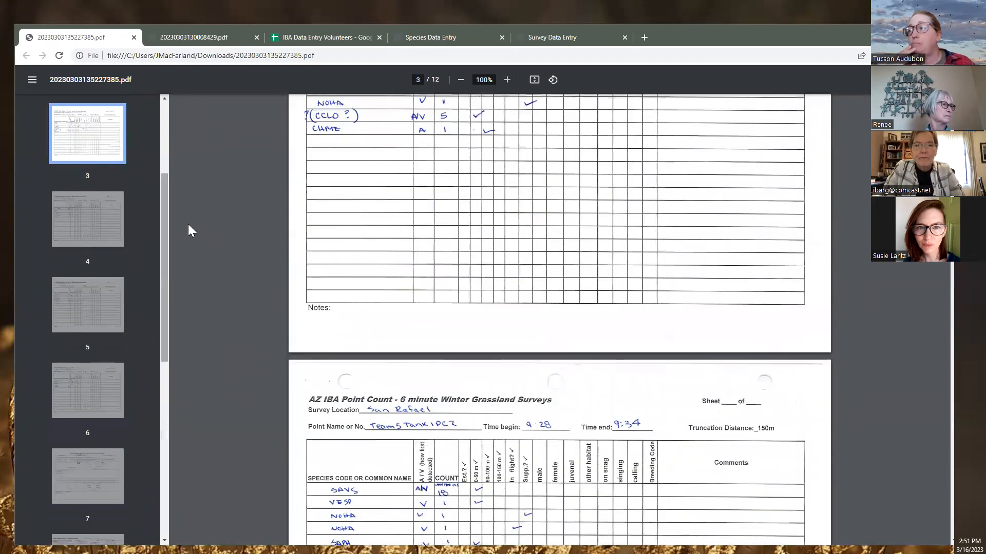
{"action": "scroll", "coordinate": [315, 248], "scroll_direction": "up", "scroll_amount": 3}
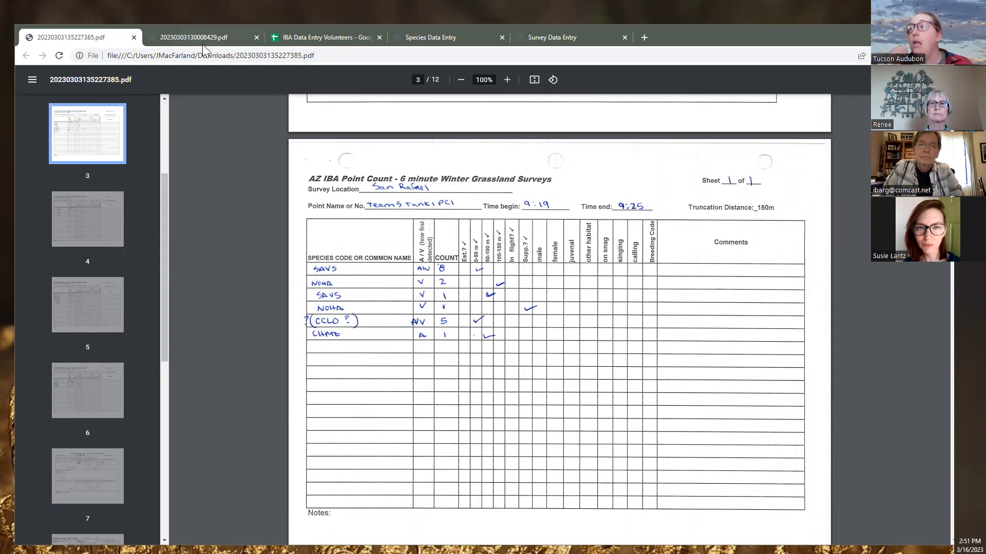
{"action": "left_click", "coordinate": [439, 38]}
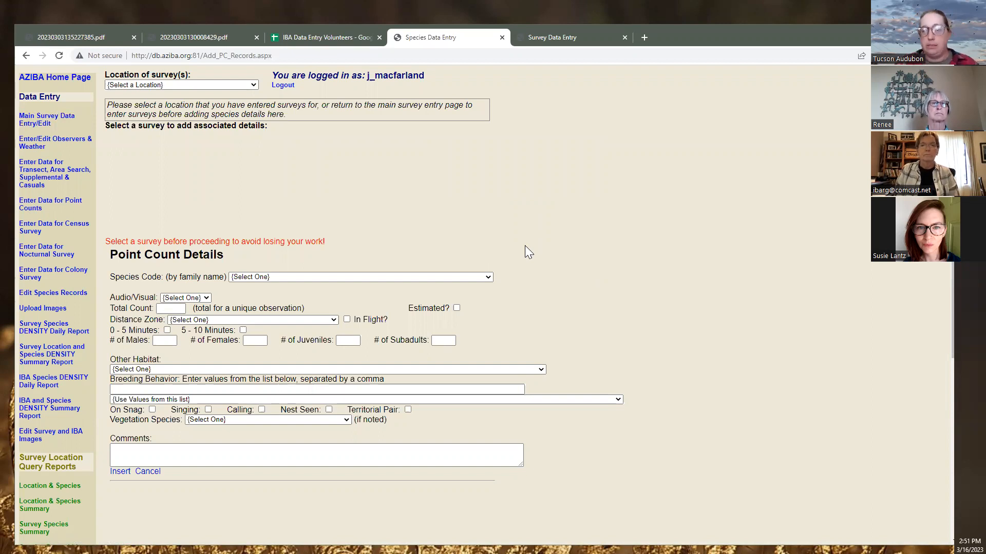
Set the survey location to Simpson Habitat Restoration Project-SIM and select survey 10444
{"action": "left_click", "coordinate": [228, 86]}
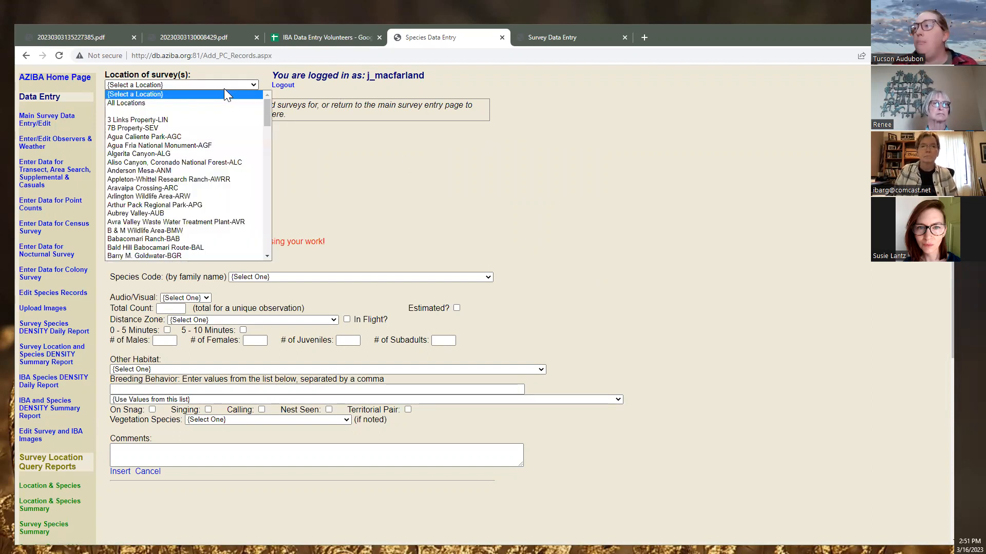
{"action": "left_click", "coordinate": [222, 125]}
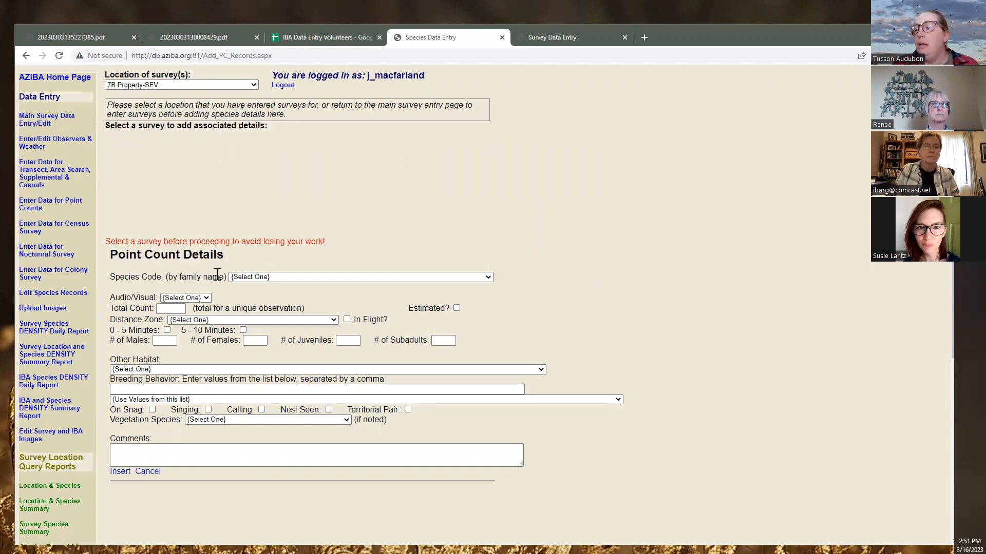
{"action": "scroll", "coordinate": [209, 290], "scroll_direction": "down", "scroll_amount": 5}
{"action": "scroll", "coordinate": [208, 290], "scroll_direction": "up", "scroll_amount": 5}
{"action": "left_click", "coordinate": [213, 86]}
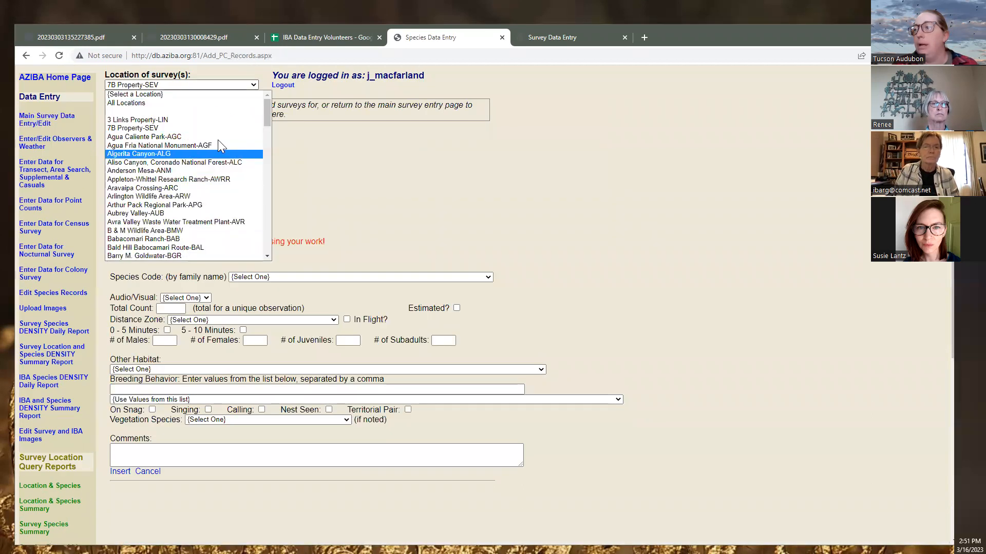
{"action": "scroll", "coordinate": [198, 191], "scroll_direction": "down", "scroll_amount": 5}
{"action": "scroll", "coordinate": [199, 200], "scroll_direction": "down", "scroll_amount": 5}
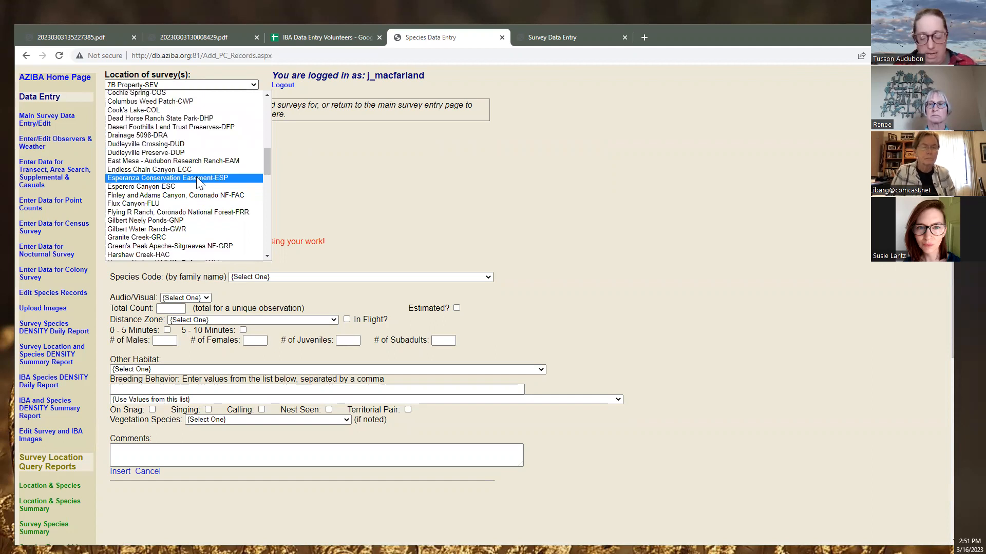
{"action": "type", "text": "si"}
{"action": "left_click", "coordinate": [178, 255]}
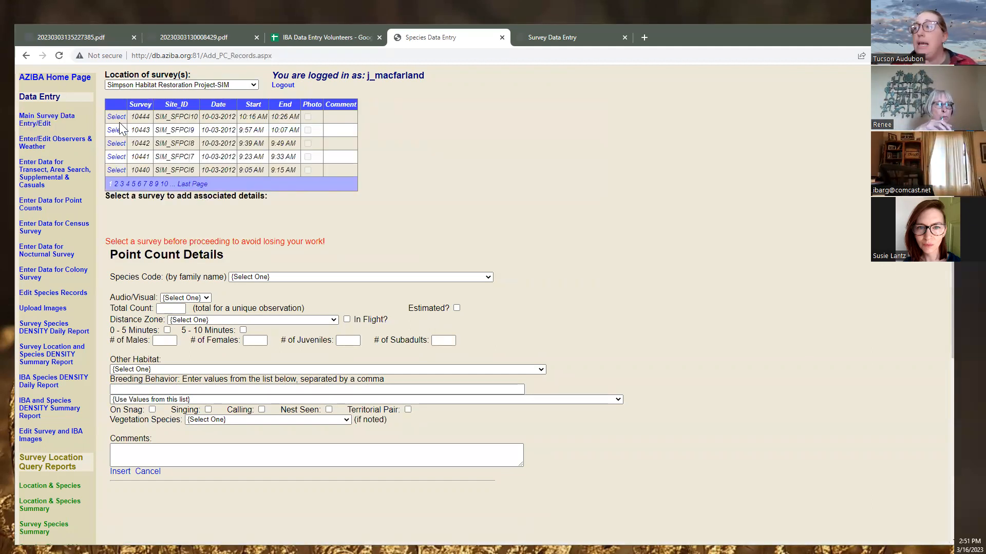
{"action": "left_click", "coordinate": [115, 118]}
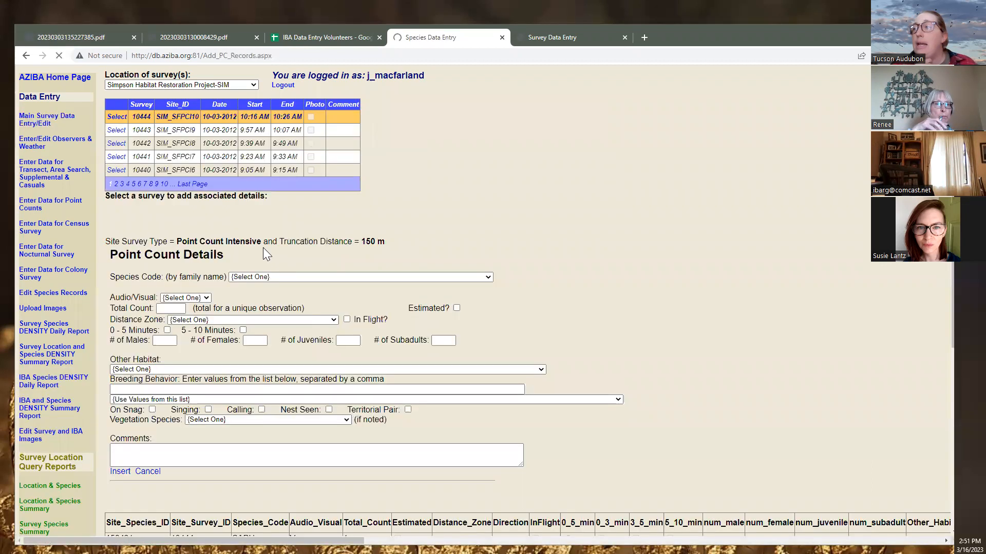
Enter LUWA for survey 10444 as Audio, count 1, 0–50 meters, detected in 0–5 minutes
{"action": "scroll", "coordinate": [274, 283], "scroll_direction": "down", "scroll_amount": 1}
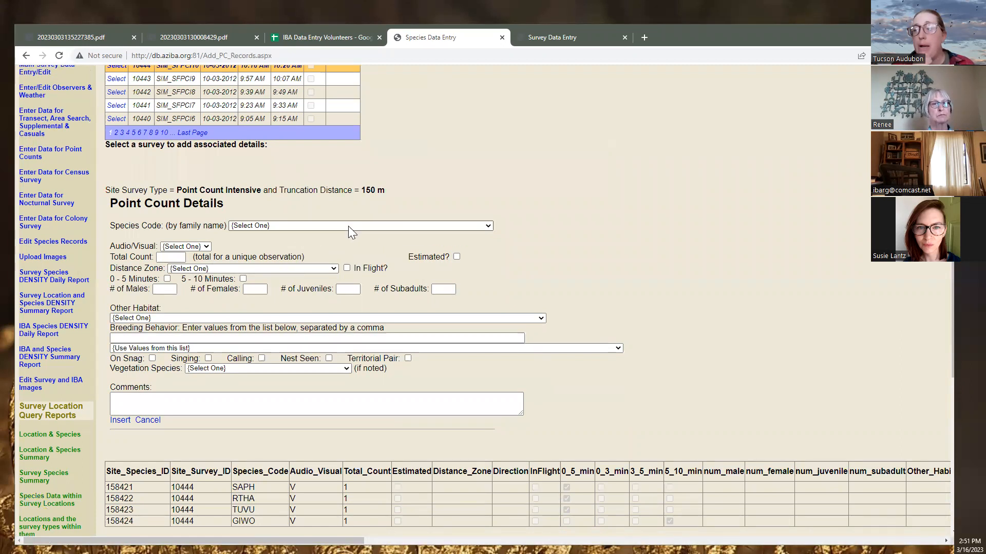
{"action": "left_click", "coordinate": [314, 225]}
{"action": "type", "text": "lu"}
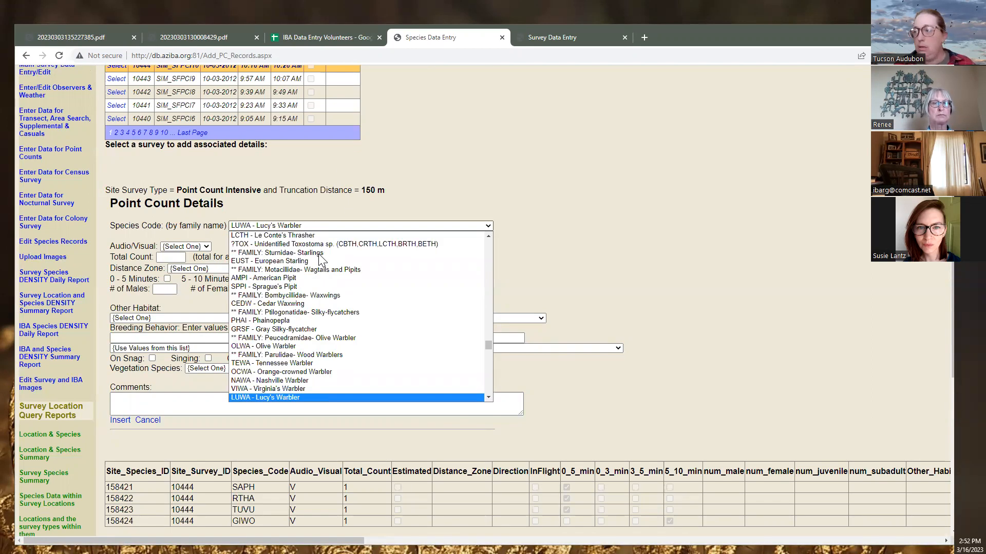
{"action": "left_click", "coordinate": [254, 396]}
{"action": "left_click", "coordinate": [186, 247]}
{"action": "left_click", "coordinate": [180, 266]}
{"action": "left_click", "coordinate": [171, 257]}
{"action": "type", "text": "1"}
{"action": "left_click", "coordinate": [195, 271]}
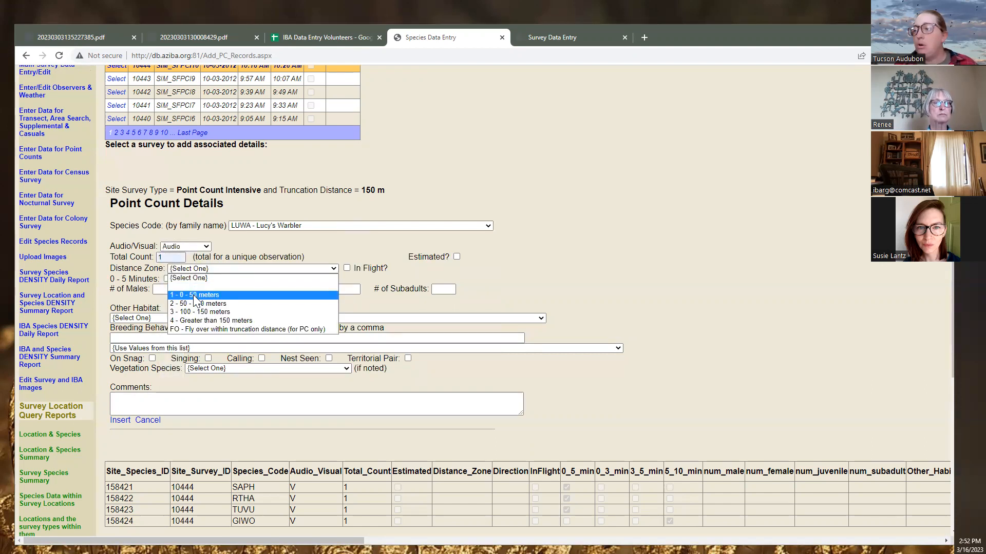
{"action": "left_click", "coordinate": [189, 282]}
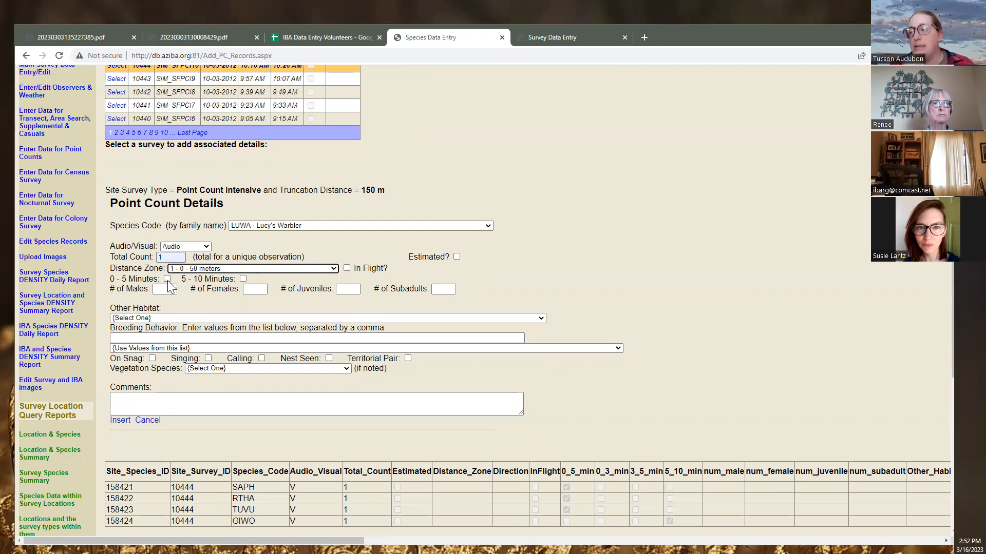
{"action": "left_click", "coordinate": [166, 279]}
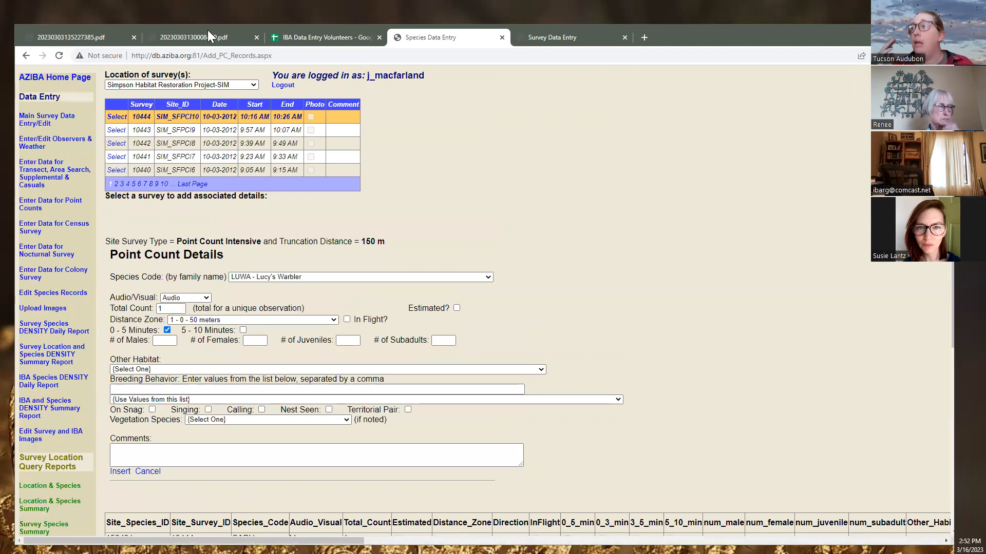
Cross-check the scanned PDFs, then verify Audio and the 0–5 minutes mark on the form
{"action": "left_click", "coordinate": [160, 39]}
{"action": "left_click", "coordinate": [98, 39]}
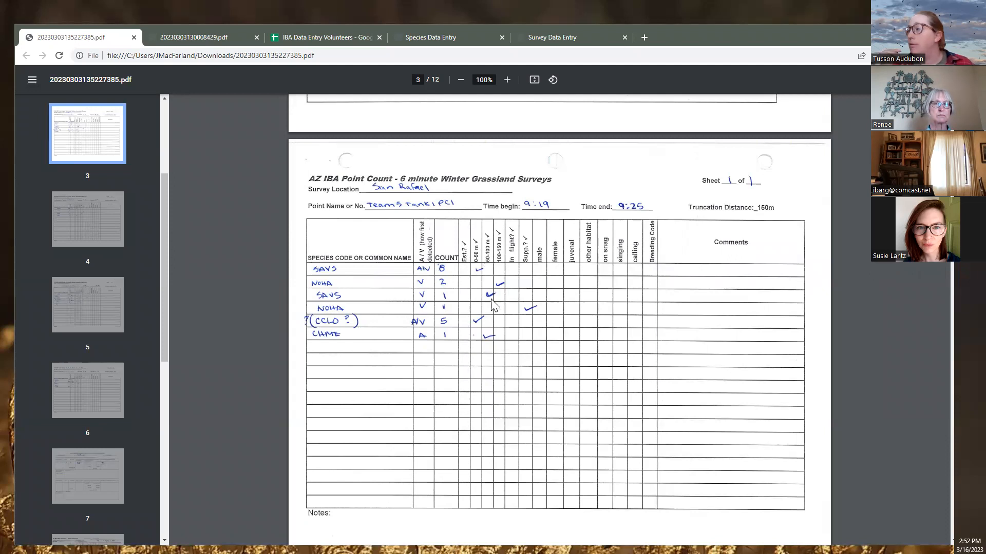
{"action": "left_click", "coordinate": [185, 37]}
{"action": "left_click", "coordinate": [435, 38]}
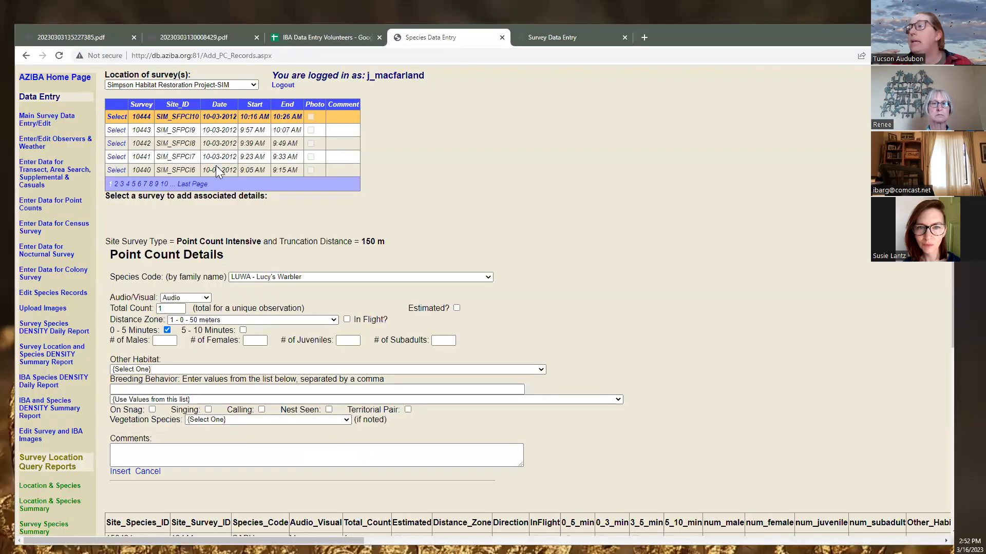
{"action": "left_click", "coordinate": [181, 298]}
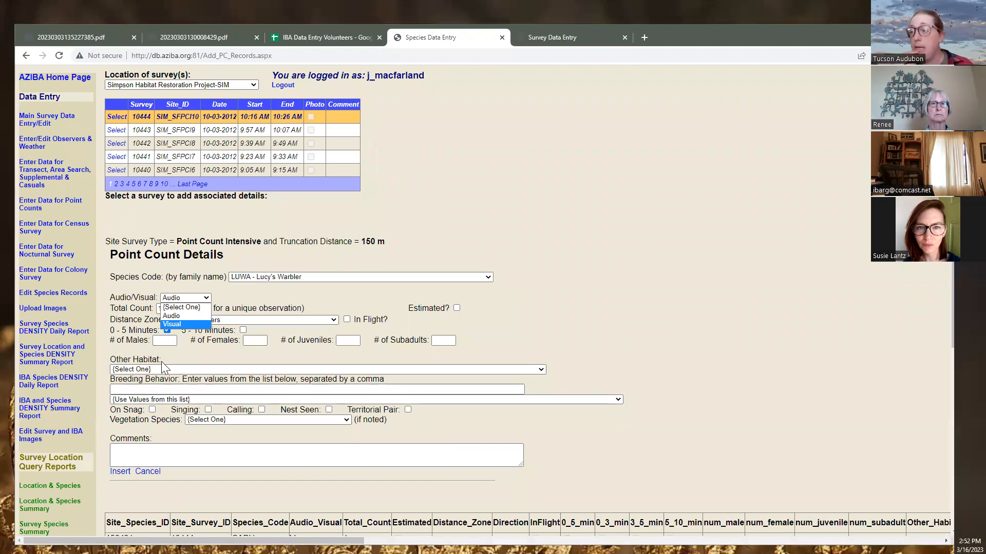
{"action": "left_click", "coordinate": [196, 355]}
{"action": "left_click", "coordinate": [167, 330]}
{"action": "left_click", "coordinate": [166, 330]}
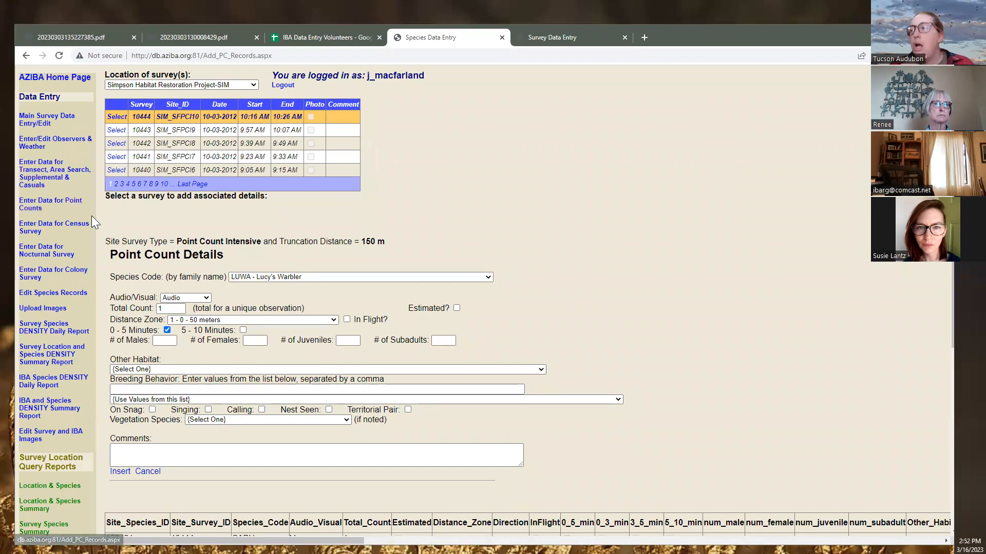
{"action": "mouse_move", "coordinate": [198, 42]}
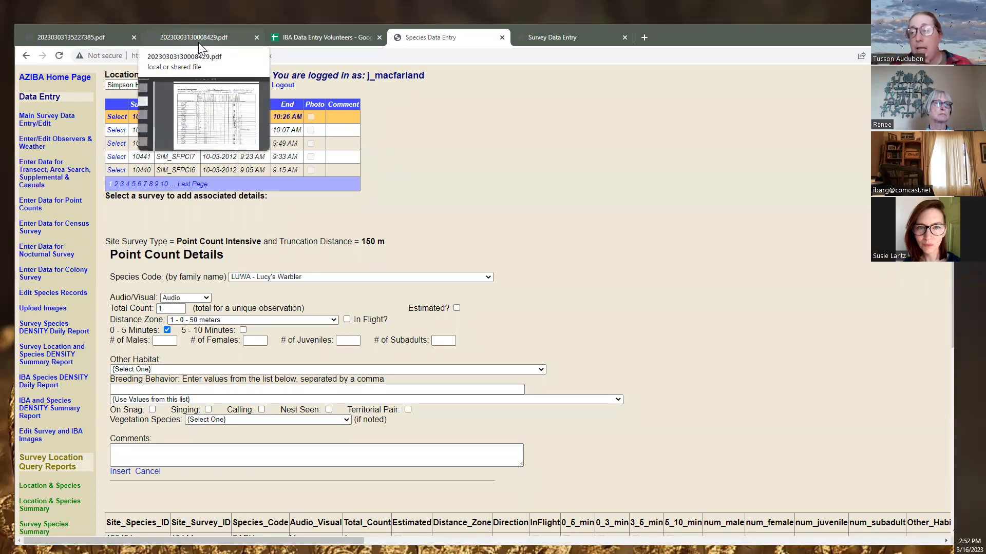
Bring up the 7B Mammoth transect scan (20230303130008429.pdf) and scroll through its pages
{"action": "left_click", "coordinate": [192, 38]}
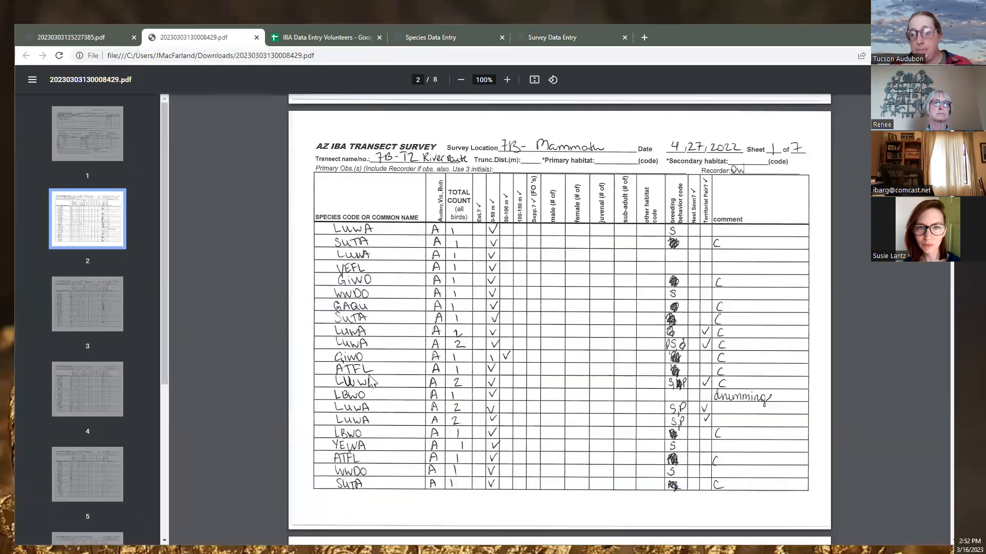
{"action": "scroll", "coordinate": [415, 383], "scroll_direction": "down", "scroll_amount": 5}
{"action": "left_click_drag", "start_coordinate": [165, 205], "coordinate": [161, 321]}
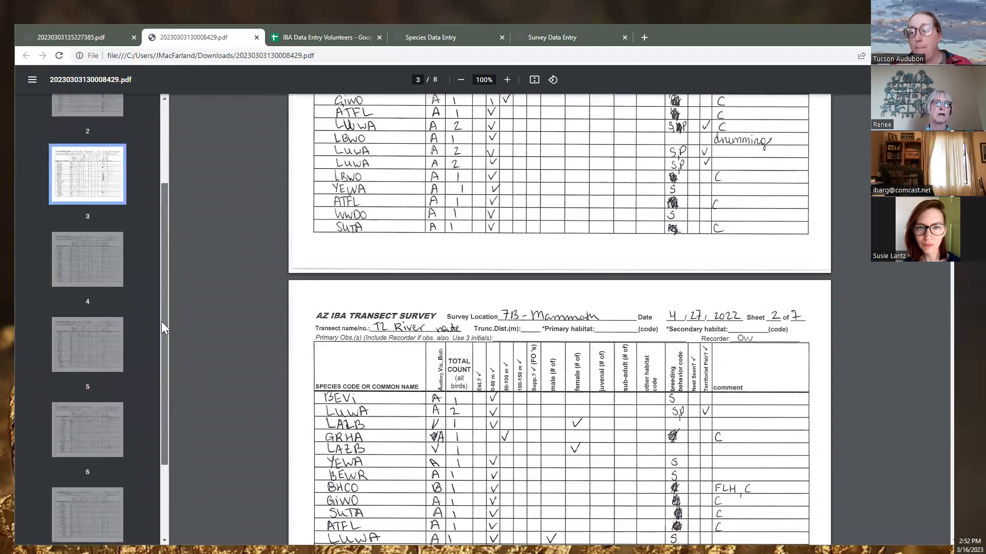
{"action": "scroll", "coordinate": [561, 249], "scroll_direction": "down", "scroll_amount": 20}
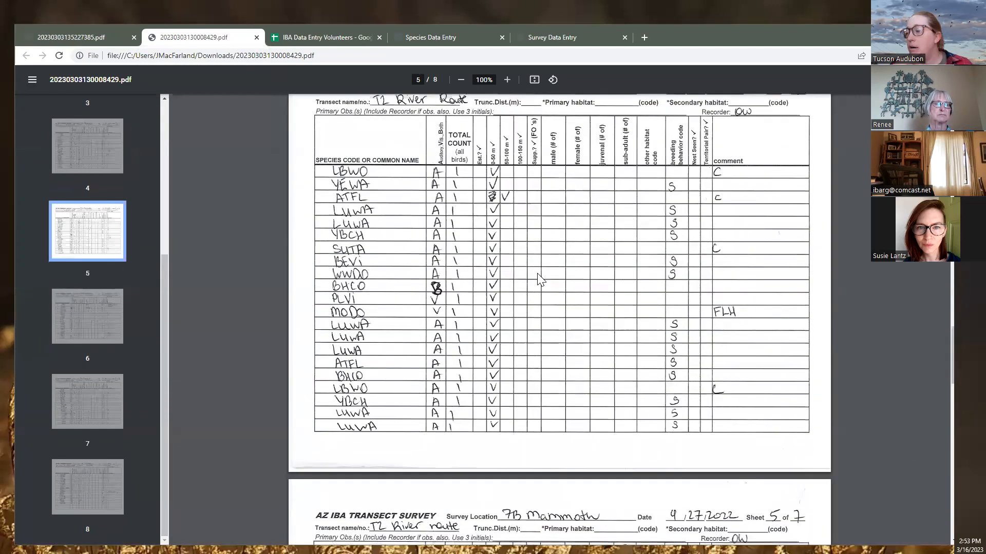
{"action": "scroll", "coordinate": [539, 280], "scroll_direction": "down", "scroll_amount": 17}
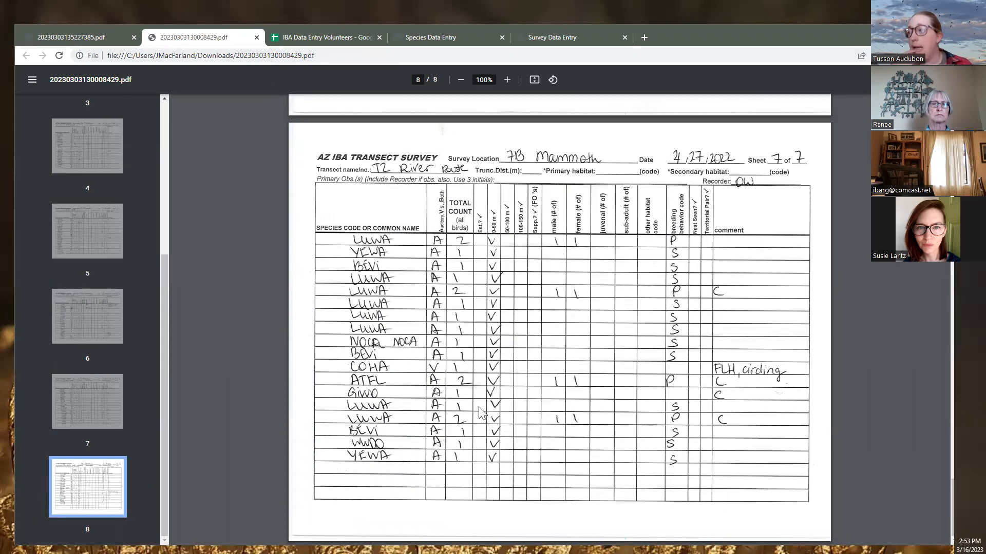
{"action": "scroll", "coordinate": [521, 468], "scroll_direction": "up", "scroll_amount": 9}
{"action": "scroll", "coordinate": [519, 459], "scroll_direction": "up", "scroll_amount": 10}
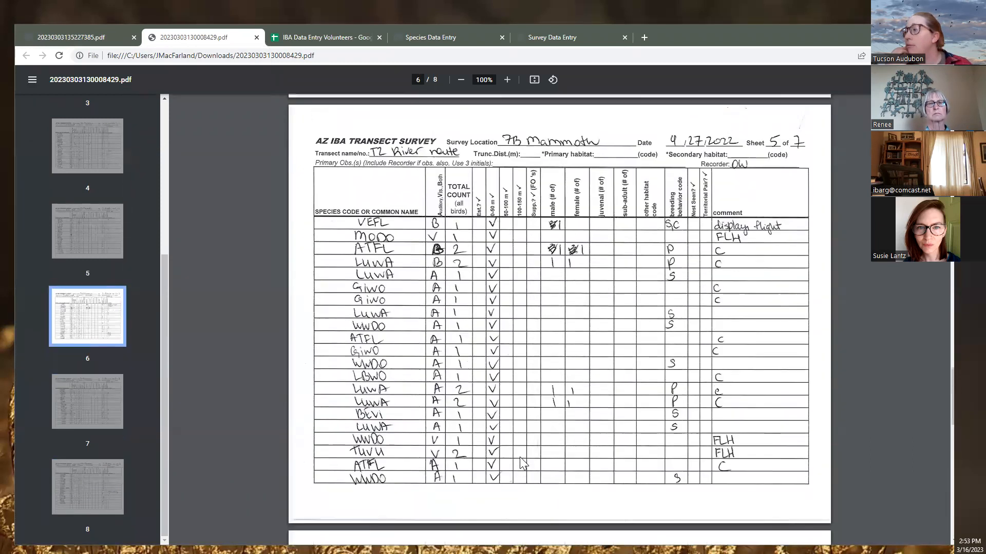
{"action": "scroll", "coordinate": [519, 457], "scroll_direction": "up", "scroll_amount": 10}
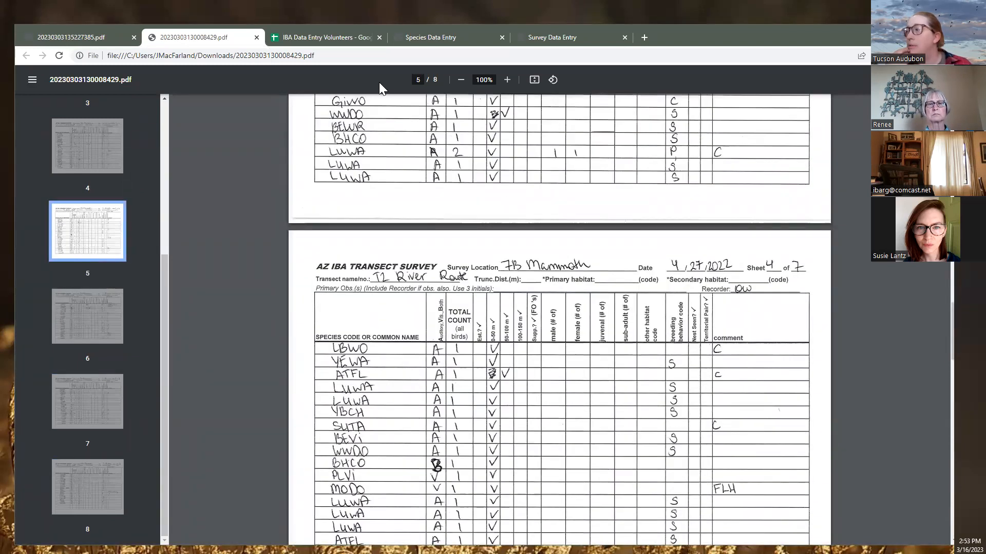
Zoom the sheet in three levels to read it, back out to 110%, and scroll toward Sheet 7 of 7
{"action": "left_click", "coordinate": [507, 79]}
{"action": "left_click", "coordinate": [506, 79]}
{"action": "left_click", "coordinate": [507, 79]}
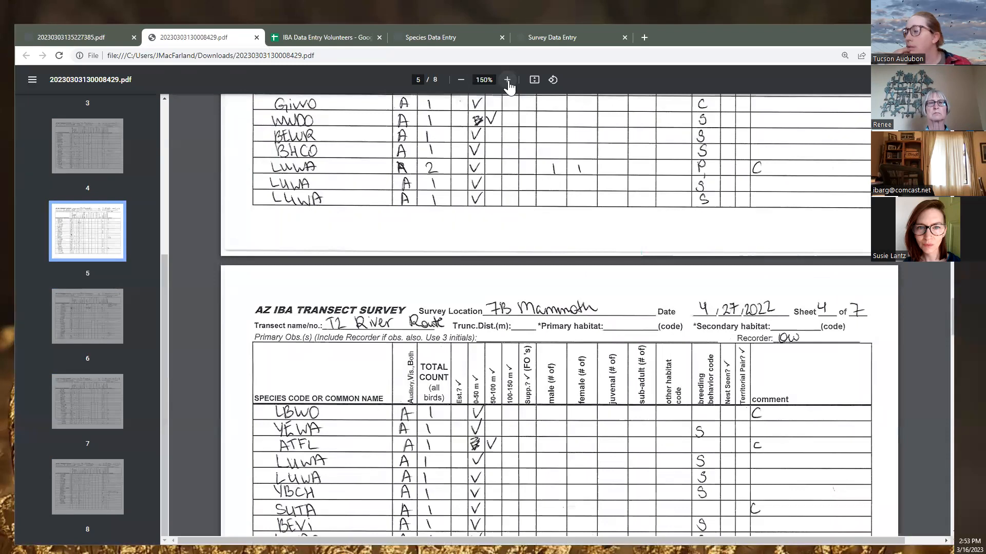
{"action": "left_click", "coordinate": [507, 80]}
{"action": "scroll", "coordinate": [548, 460], "scroll_direction": "down", "scroll_amount": 5}
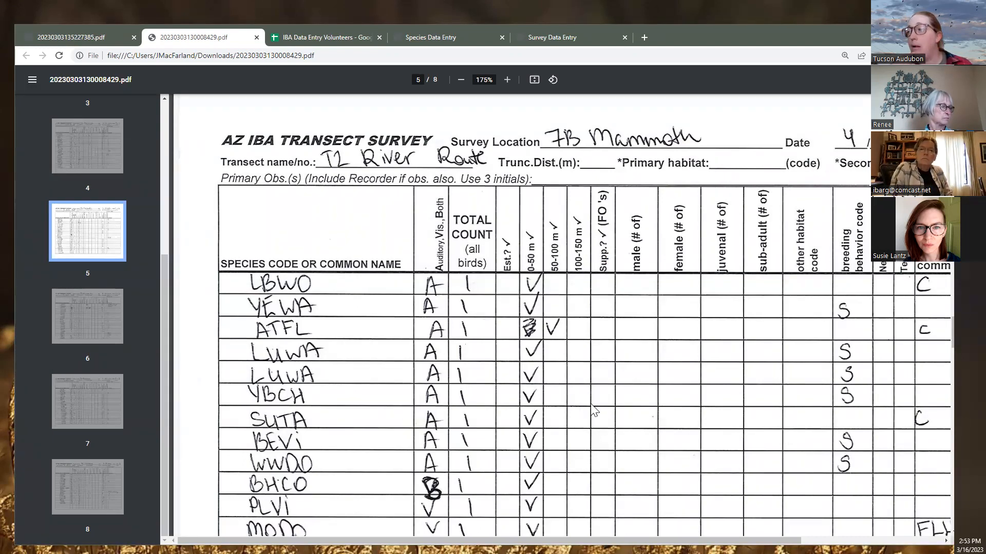
{"action": "left_click", "coordinate": [461, 81]}
{"action": "left_click", "coordinate": [461, 81]}
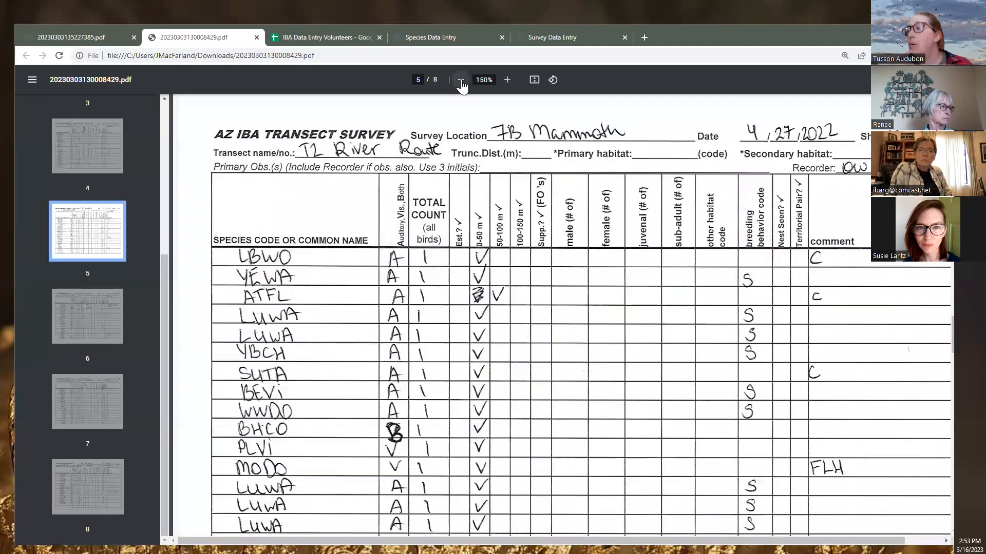
{"action": "left_click", "coordinate": [461, 81]}
{"action": "scroll", "coordinate": [511, 298], "scroll_direction": "up", "scroll_amount": 15}
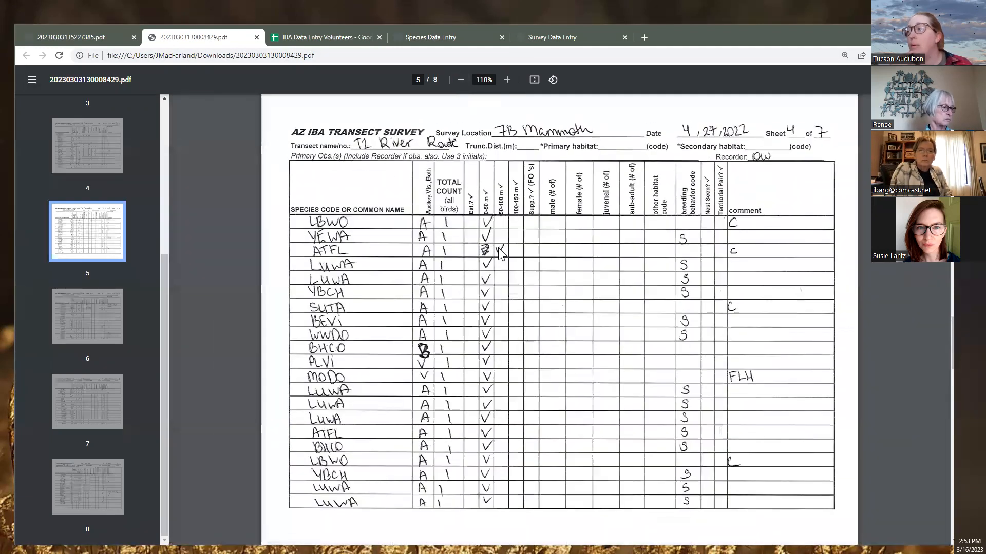
{"action": "scroll", "coordinate": [519, 359], "scroll_direction": "down", "scroll_amount": 5}
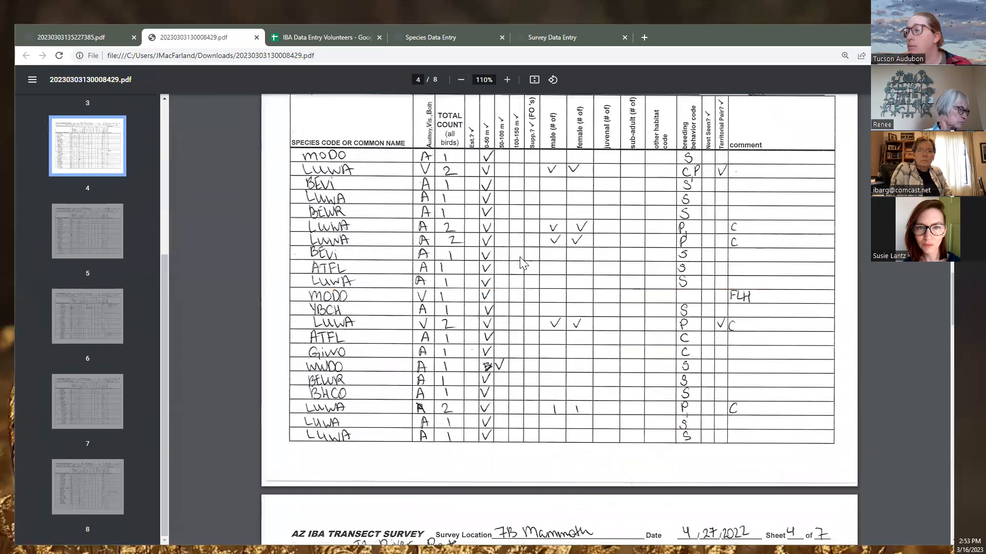
{"action": "scroll", "coordinate": [522, 264], "scroll_direction": "up", "scroll_amount": 9}
{"action": "scroll", "coordinate": [521, 264], "scroll_direction": "up", "scroll_amount": 12}
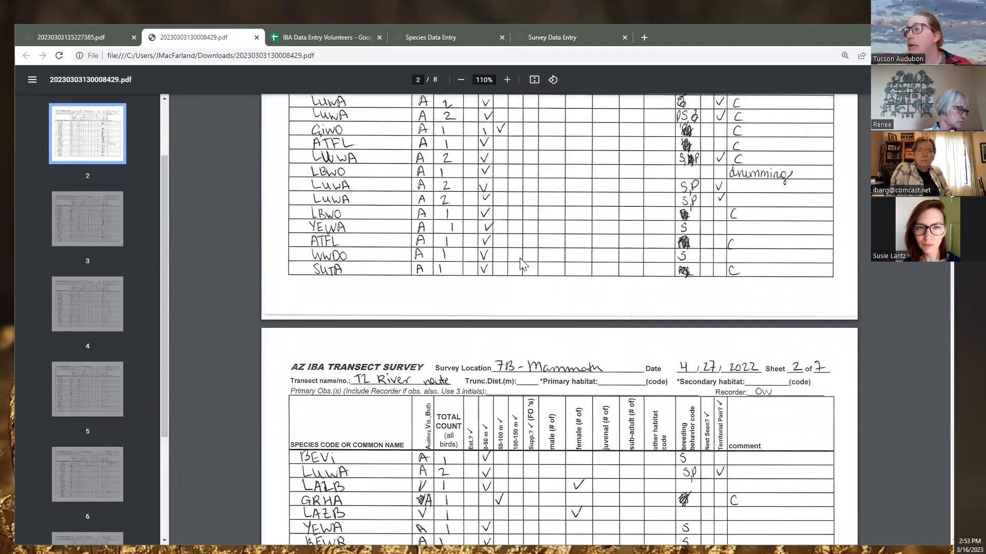
{"action": "scroll", "coordinate": [521, 264], "scroll_direction": "up", "scroll_amount": 3}
{"action": "scroll", "coordinate": [522, 264], "scroll_direction": "down", "scroll_amount": 18}
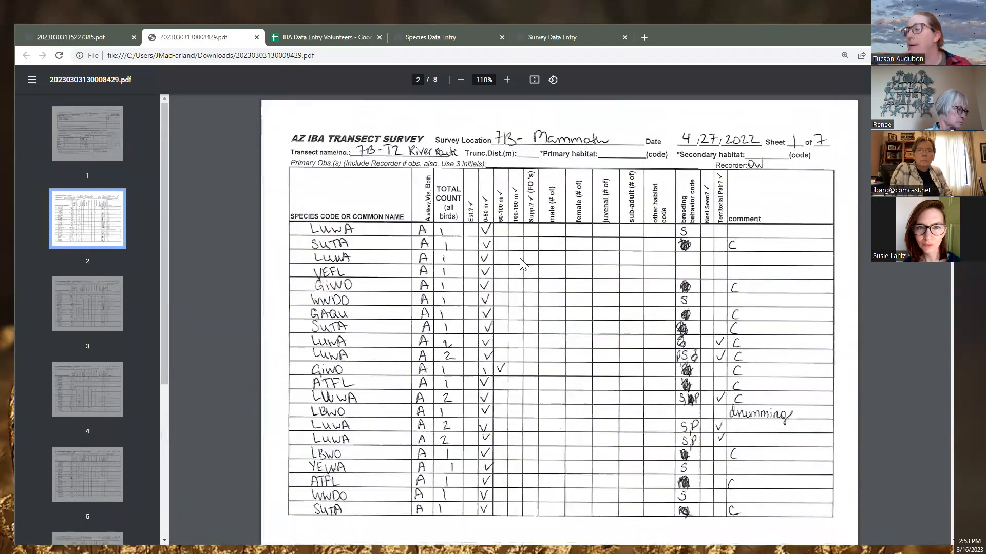
{"action": "scroll", "coordinate": [521, 266], "scroll_direction": "down", "scroll_amount": 20}
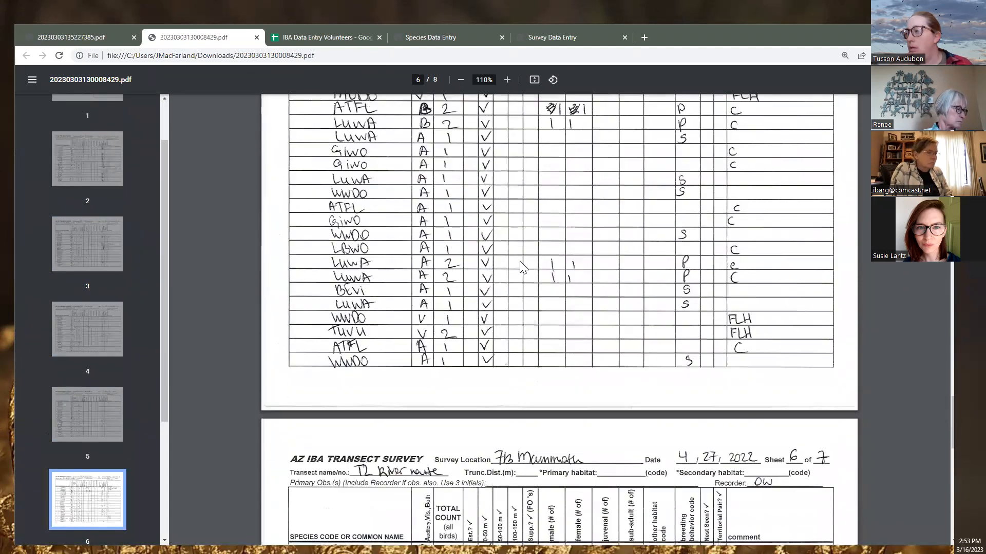
{"action": "scroll", "coordinate": [521, 265], "scroll_direction": "down", "scroll_amount": 12}
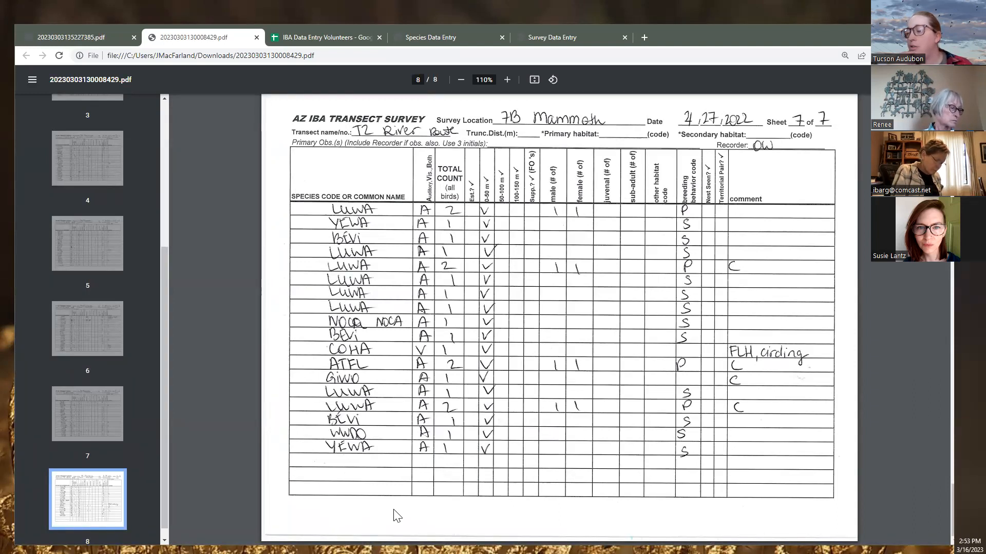
{"action": "scroll", "coordinate": [373, 507], "scroll_direction": "up", "scroll_amount": 5}
{"action": "left_click", "coordinate": [83, 36]}
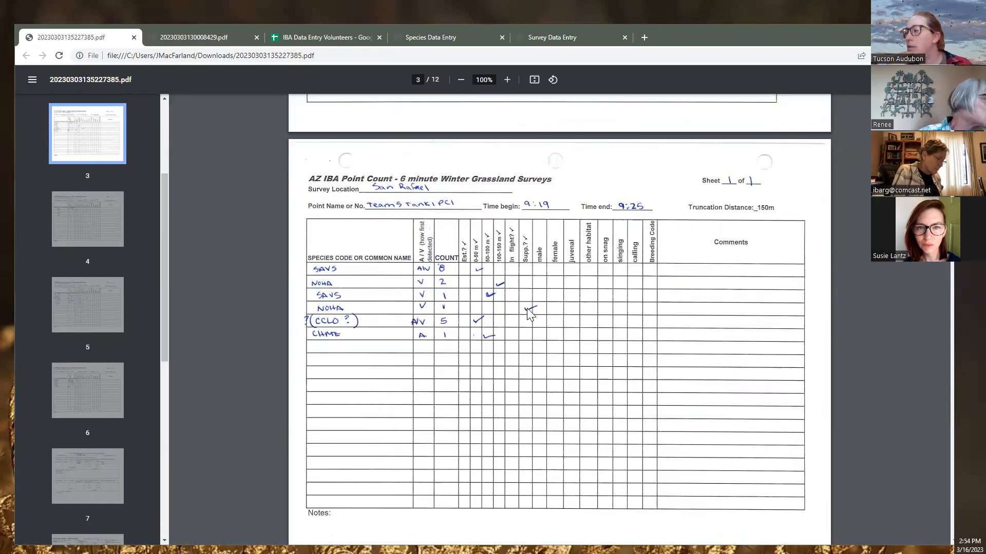
Jump via page 2 to the page 3 Tank 1 PC1 sheet, then go back to Point Count Details
{"action": "scroll", "coordinate": [424, 326], "scroll_direction": "up", "scroll_amount": 6}
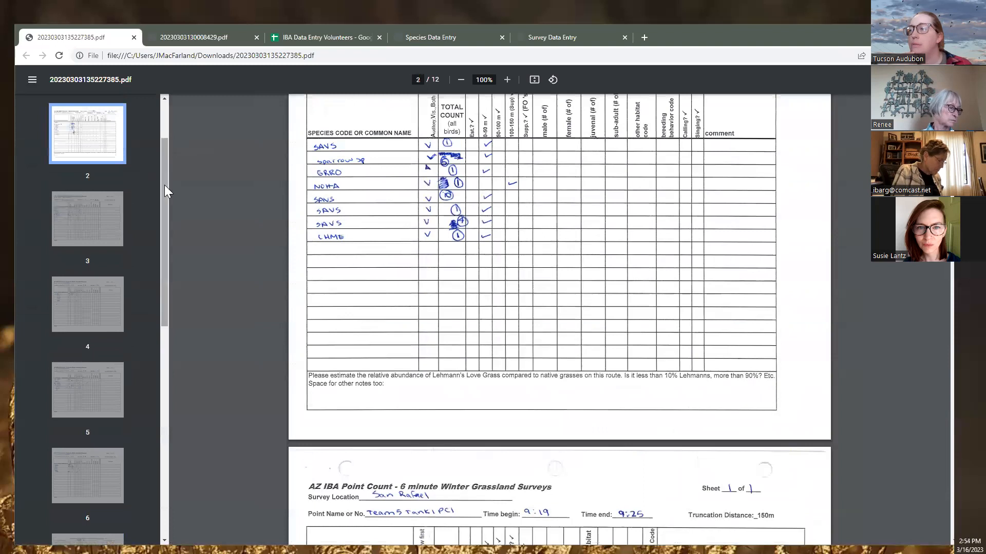
{"action": "left_click_drag", "start_coordinate": [164, 185], "coordinate": [159, 72]}
{"action": "left_click", "coordinate": [115, 216]}
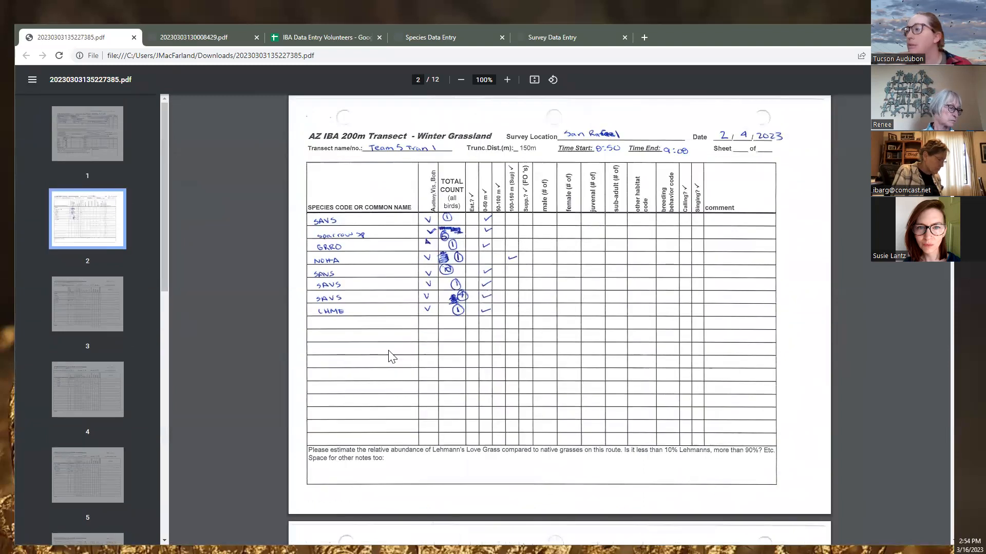
{"action": "left_click", "coordinate": [96, 309]}
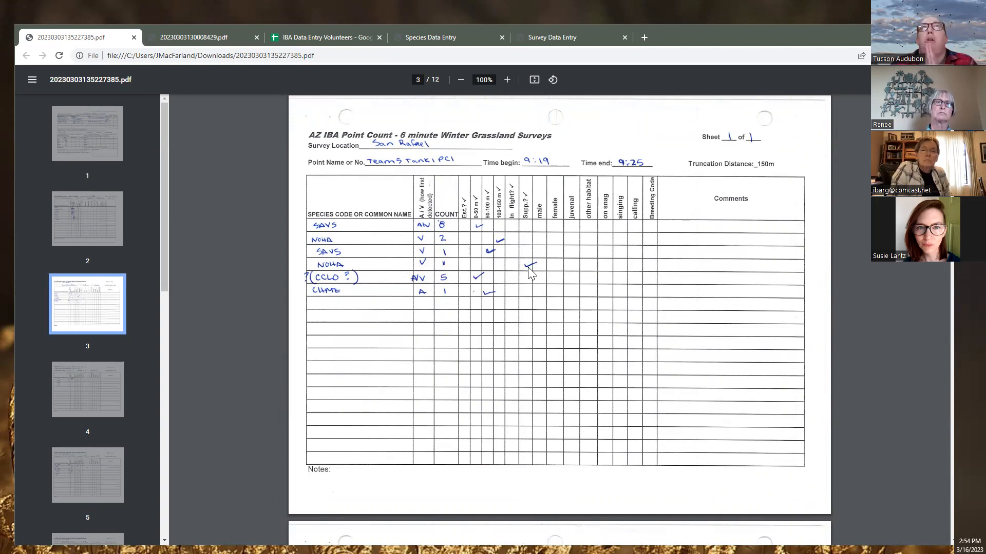
{"action": "left_click", "coordinate": [419, 38]}
{"action": "scroll", "coordinate": [228, 339], "scroll_direction": "down", "scroll_amount": 3}
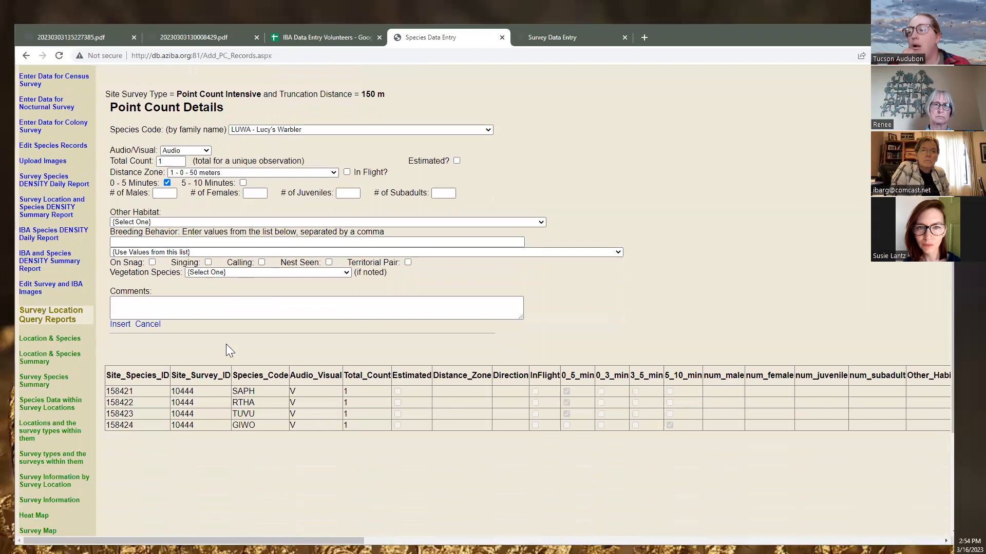
Open the Transect, Area Search, Supplemental & Casuals entry page with location 7B Property-SEV
{"action": "scroll", "coordinate": [220, 405], "scroll_direction": "up", "scroll_amount": 3}
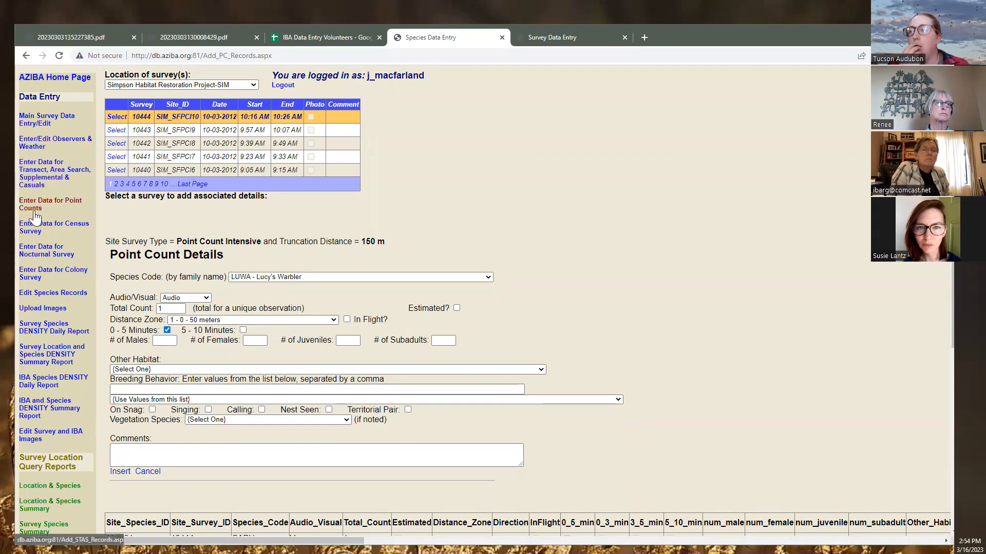
{"action": "left_click", "coordinate": [41, 175]}
{"action": "left_click", "coordinate": [181, 84]}
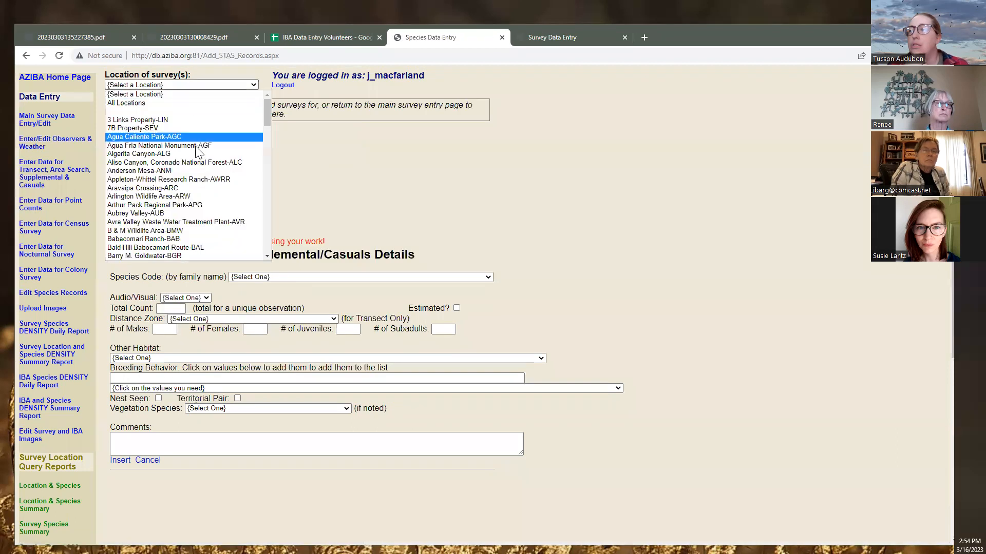
{"action": "left_click", "coordinate": [191, 129]}
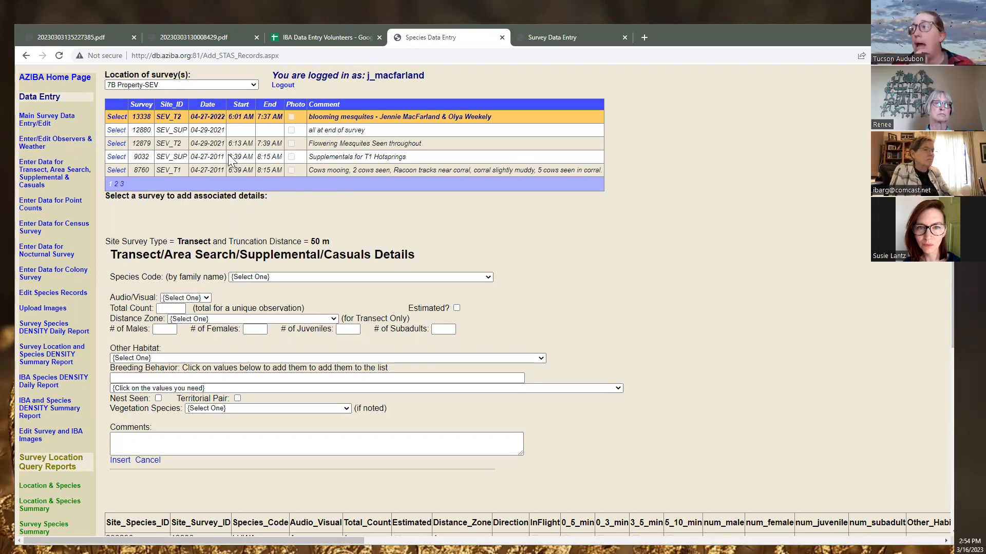
{"action": "left_click", "coordinate": [190, 39]}
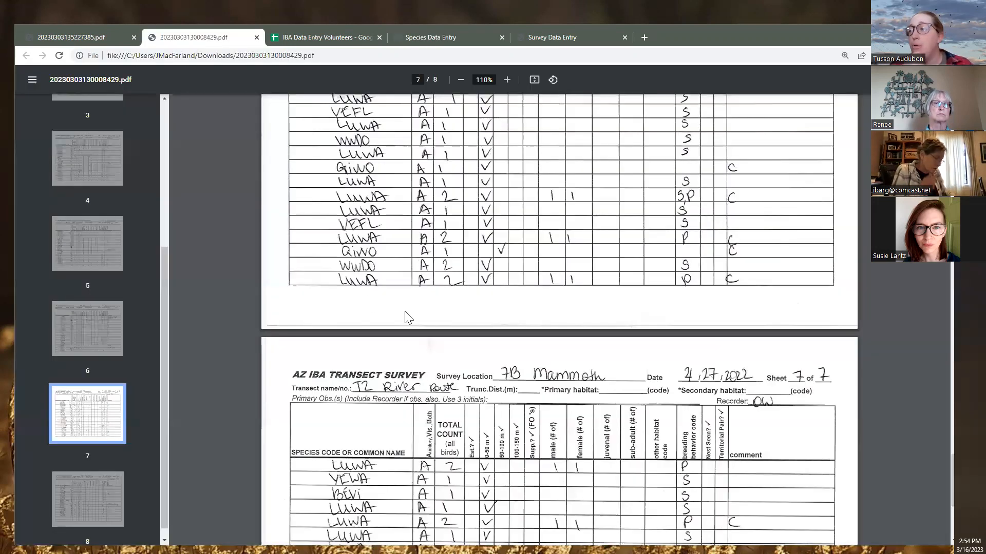
Review the Tank 1 PC1 point-count PDF, then return to the transect species entry page
{"action": "scroll", "coordinate": [433, 314], "scroll_direction": "up", "scroll_amount": 1}
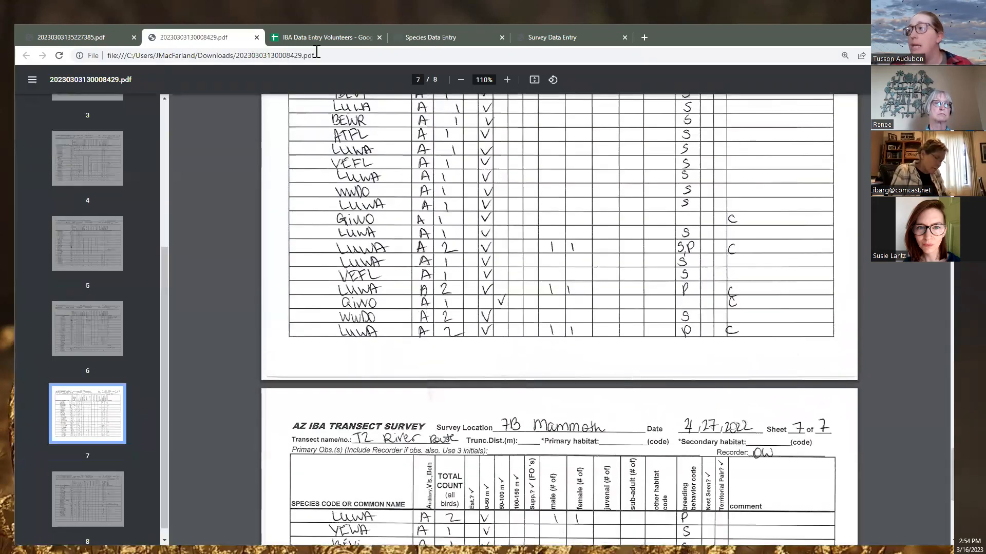
{"action": "left_click", "coordinate": [93, 38]}
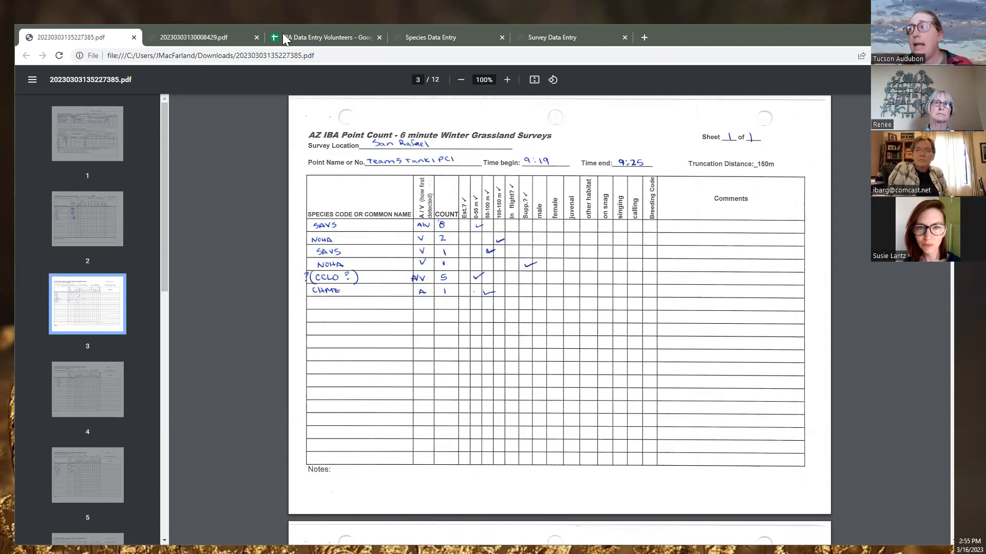
{"action": "left_click", "coordinate": [421, 34]}
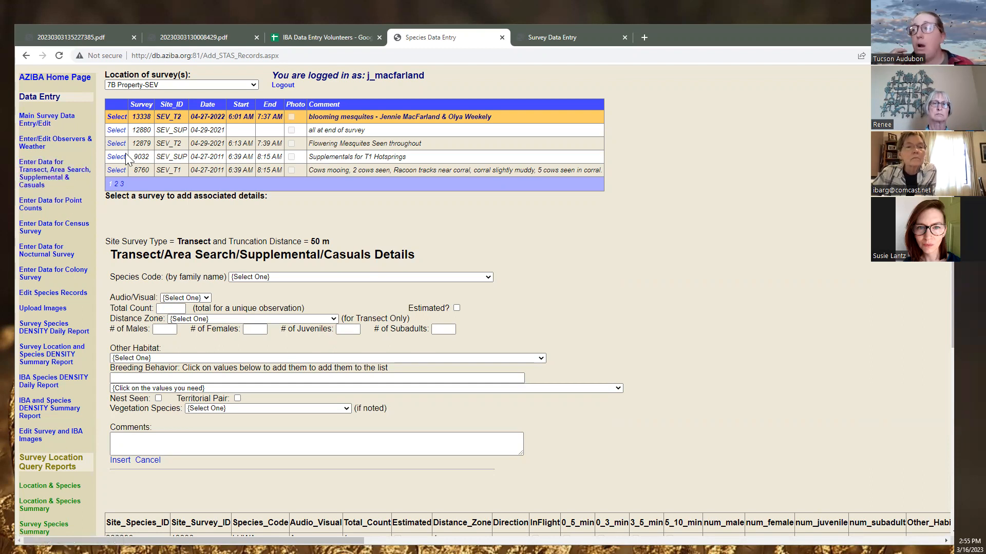
On Main Survey Data Entry/Edit, choose location 7B Property and site SEV_SUP - 7 B Ranch Supplemental
{"action": "left_click", "coordinate": [45, 129]}
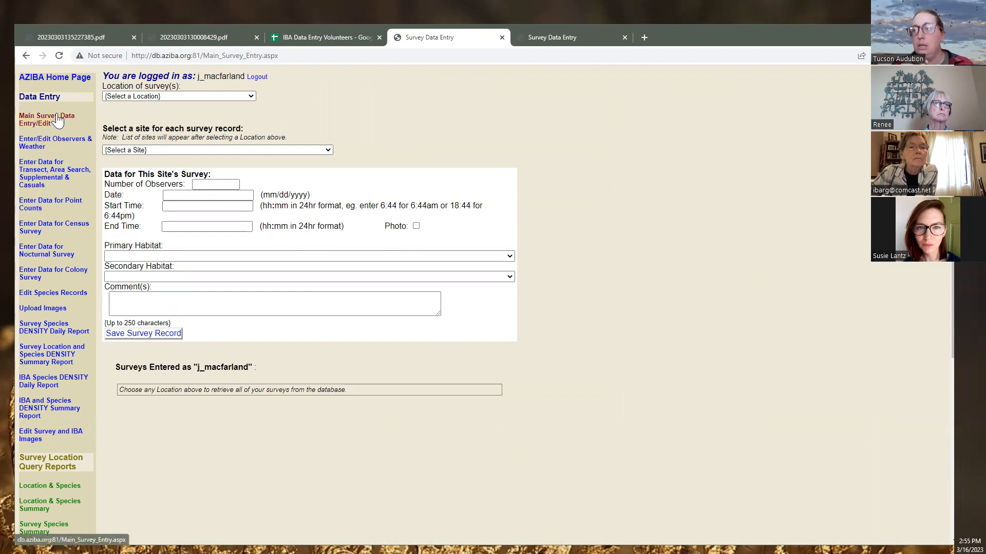
{"action": "left_click", "coordinate": [163, 96]}
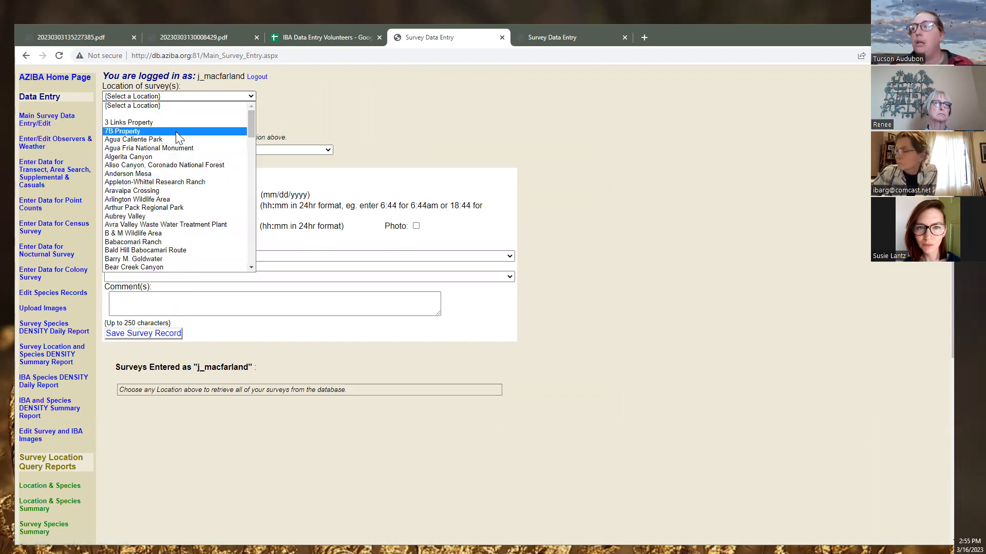
{"action": "left_click", "coordinate": [176, 131]}
{"action": "left_click", "coordinate": [168, 149]}
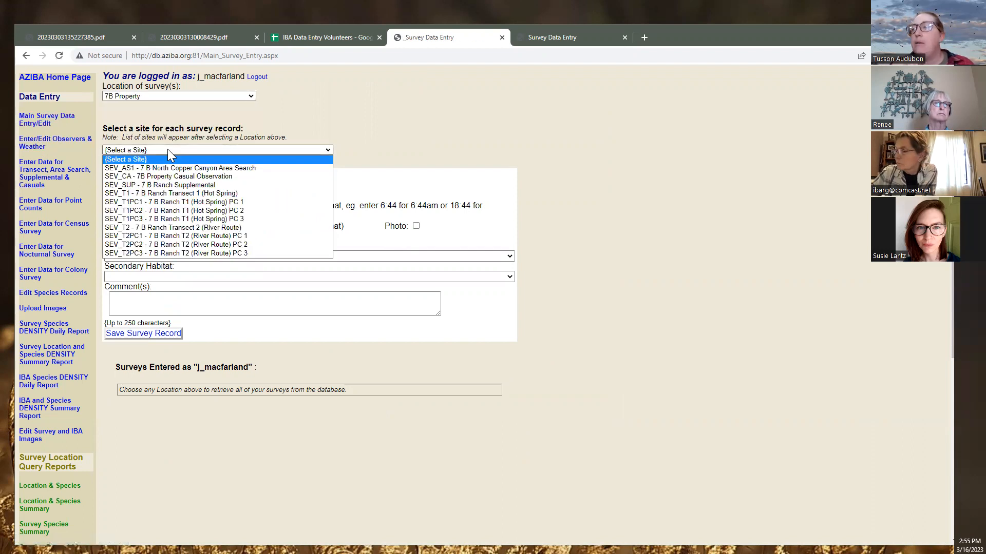
{"action": "left_click", "coordinate": [188, 186]}
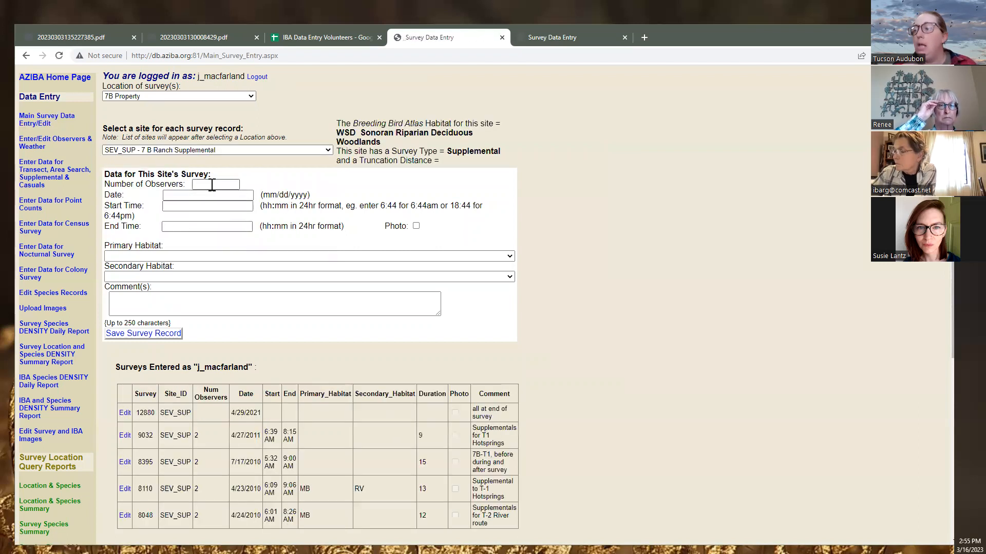
{"action": "scroll", "coordinate": [221, 462], "scroll_direction": "down", "scroll_amount": 2}
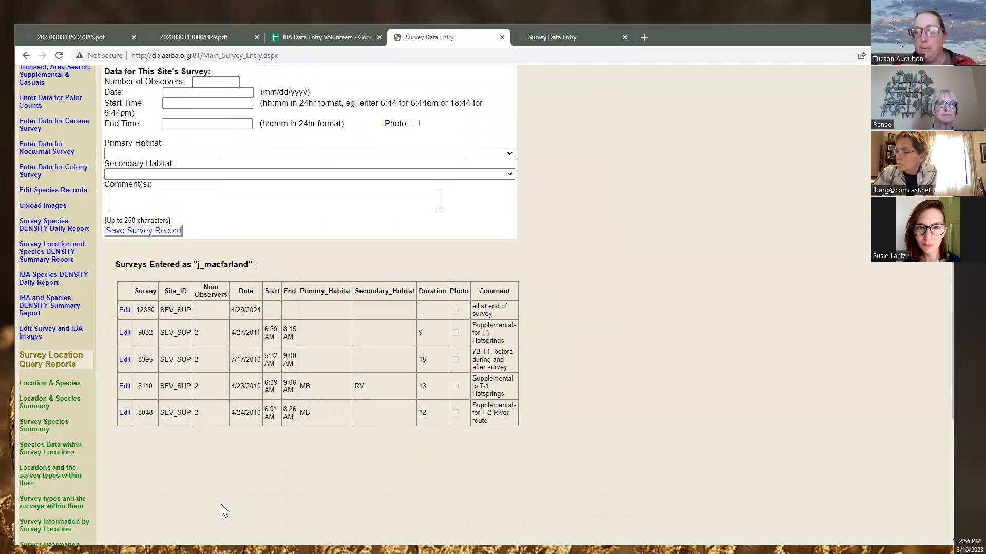
{"action": "scroll", "coordinate": [222, 473], "scroll_direction": "up", "scroll_amount": 2}
{"action": "left_click", "coordinate": [217, 184]}
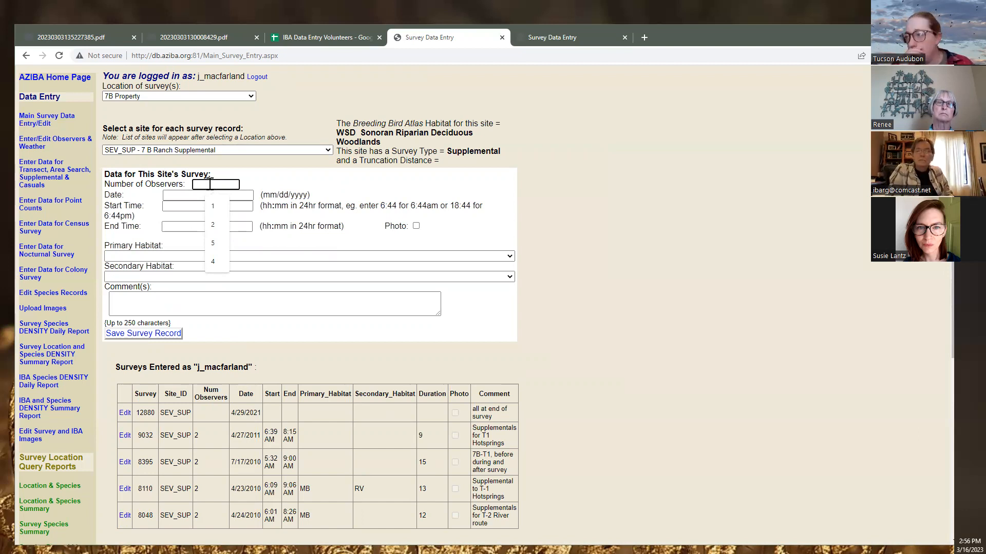
Enter 4 observers and set the survey date to 04/27/2022
{"action": "type", "text": "4"}
{"action": "left_click", "coordinate": [208, 197]}
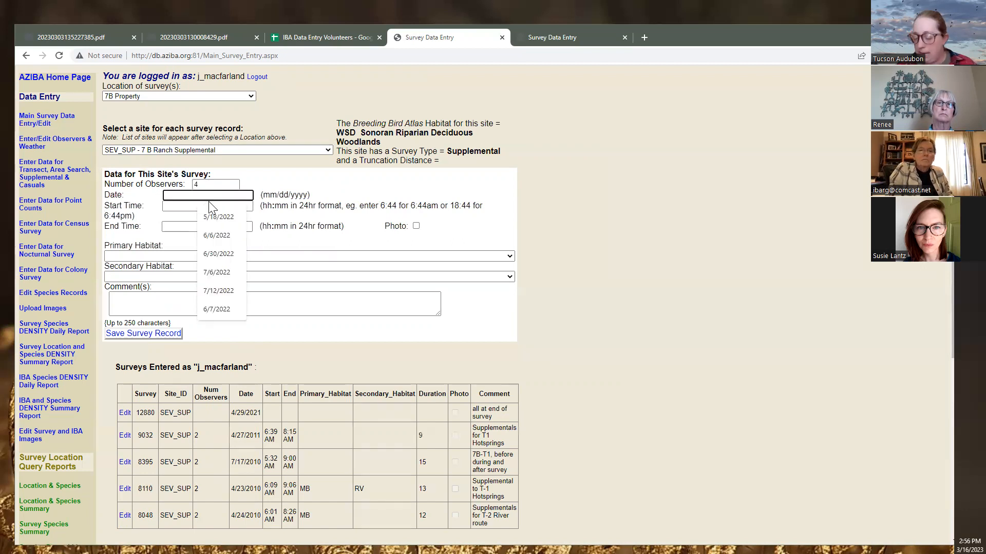
{"action": "type", "text": "04/"}
{"action": "type", "text": "17/2"}
{"action": "key", "text": "BackSpace"}
{"action": "key", "text": "BackSpace"}
{"action": "key", "text": "BackSpace"}
{"action": "key", "text": "BackSpace"}
{"action": "type", "text": "27"}
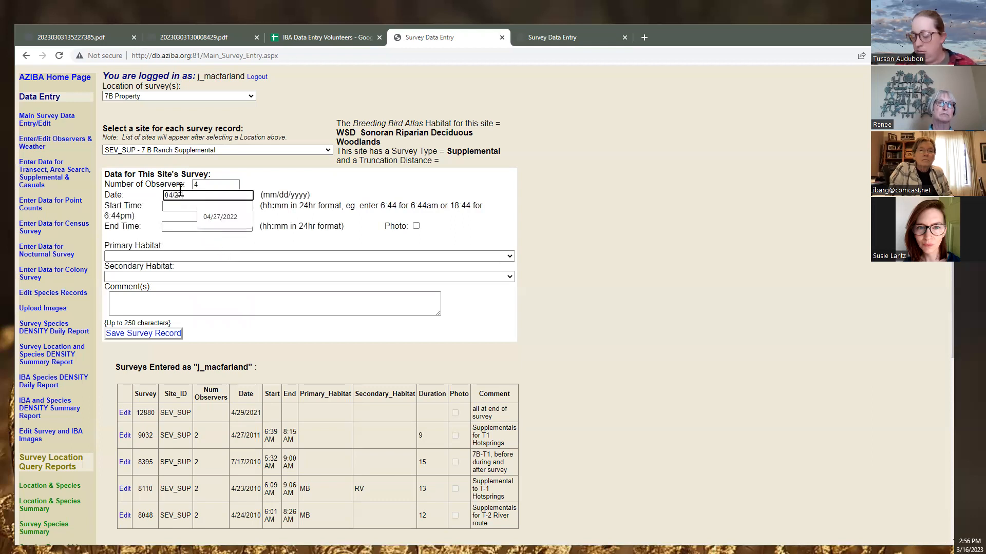
{"action": "key", "text": "Down"}
{"action": "key", "text": "Return"}
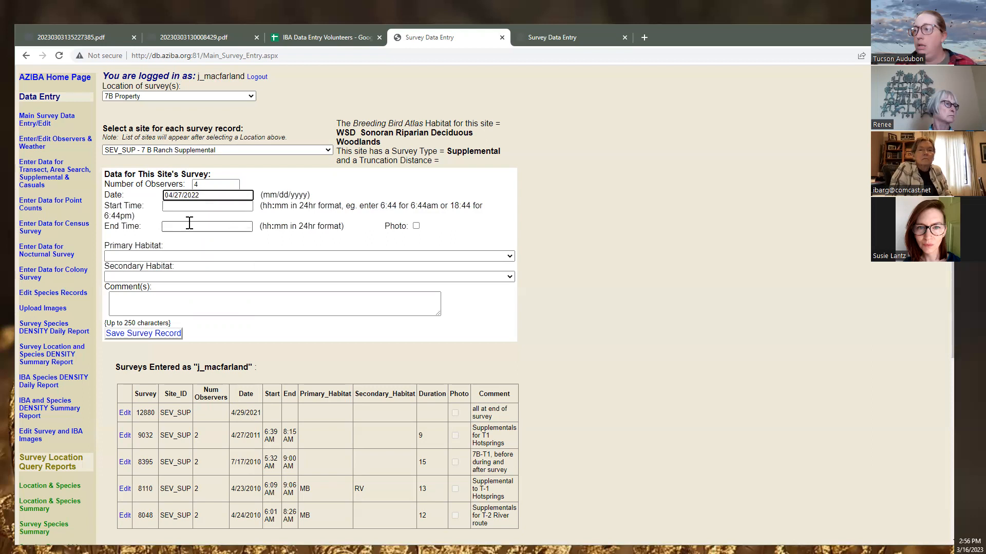
Set the start time to 06:00 and the end time to 10:00
{"action": "left_click", "coordinate": [194, 206]}
{"action": "key", "text": "Down"}
{"action": "key", "text": "Return"}
{"action": "left_click_drag", "start_coordinate": [198, 205], "coordinate": [155, 201]}
{"action": "type", "text": "06:00"}
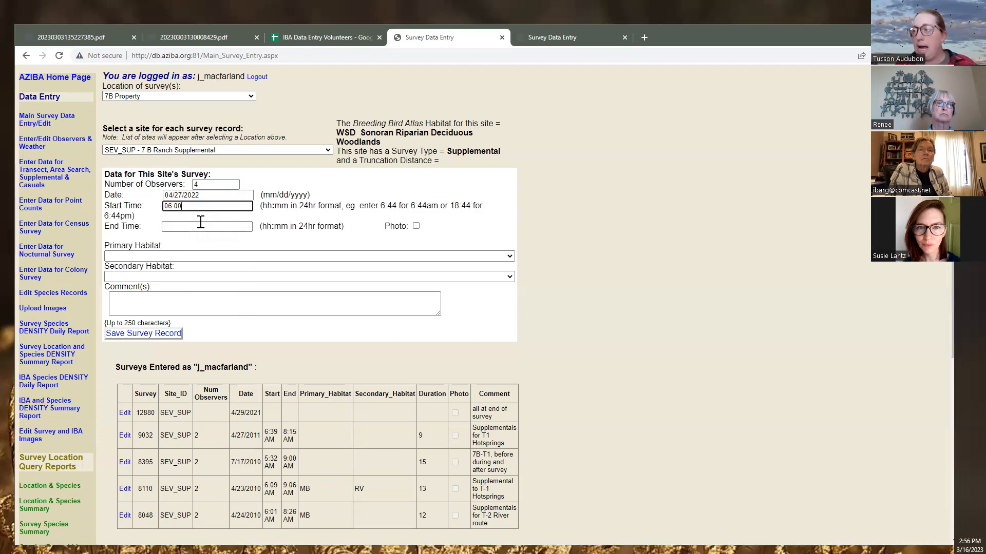
{"action": "left_click", "coordinate": [198, 227]}
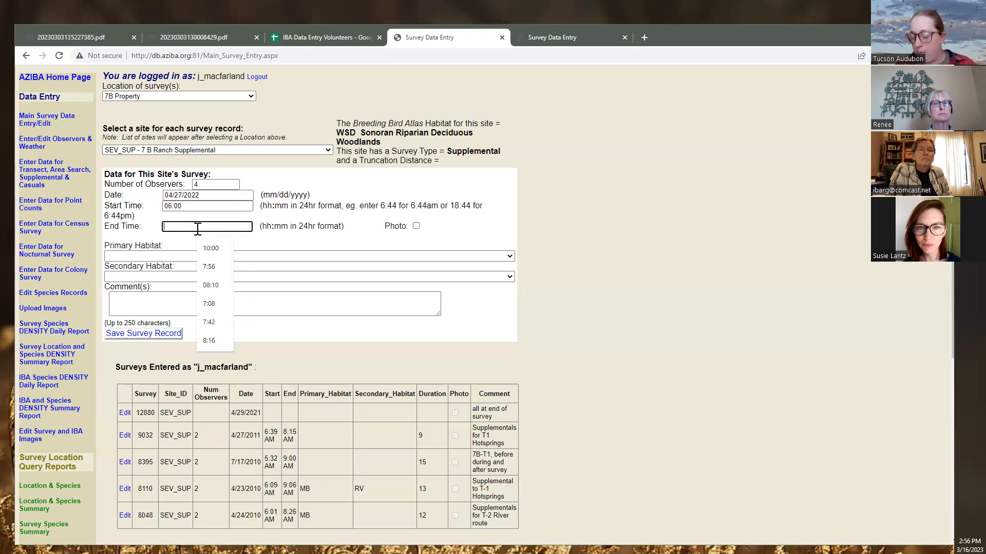
{"action": "type", "text": "10:00"}
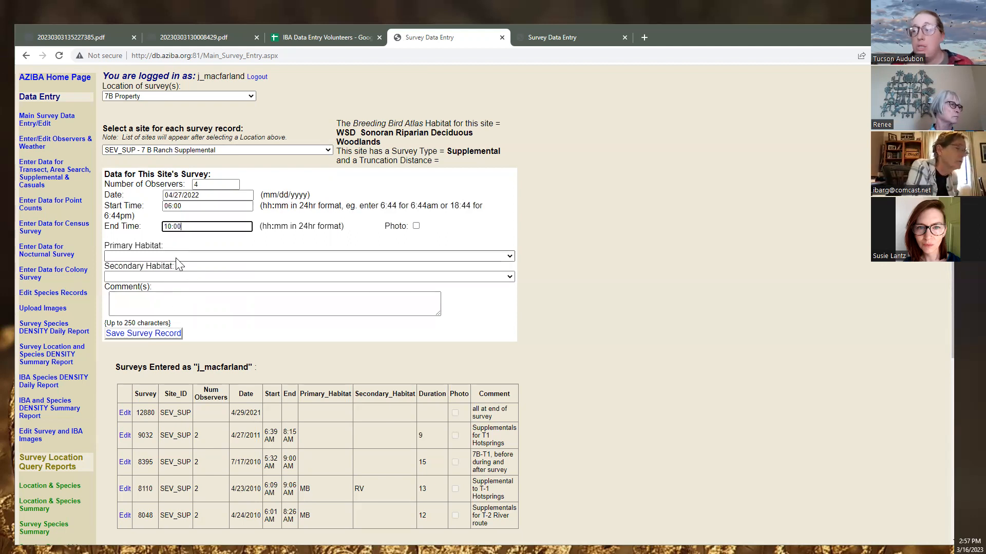
{"action": "left_click", "coordinate": [163, 307]}
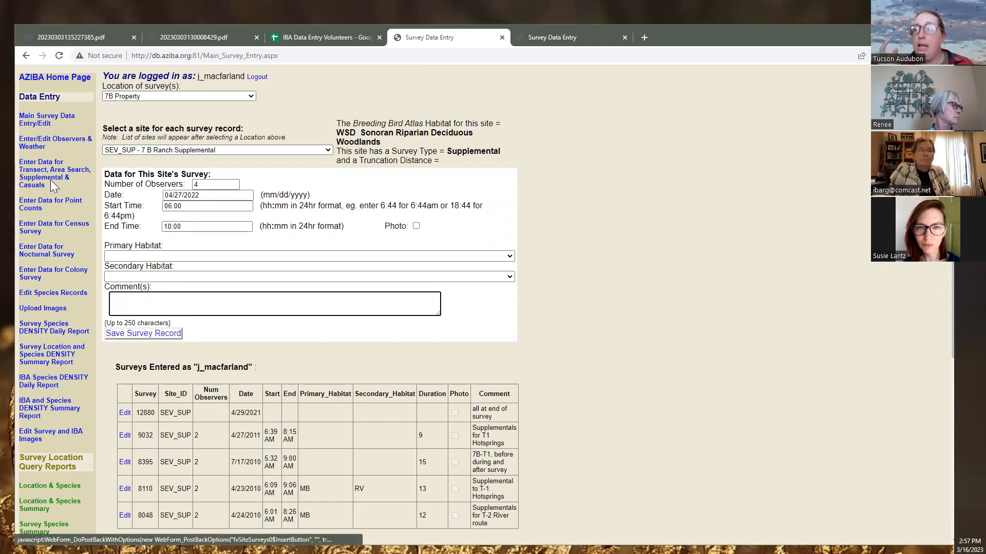
Choose location 7B Property-SEV and select supplemental survey 12880 for species entry
{"action": "left_click", "coordinate": [37, 182]}
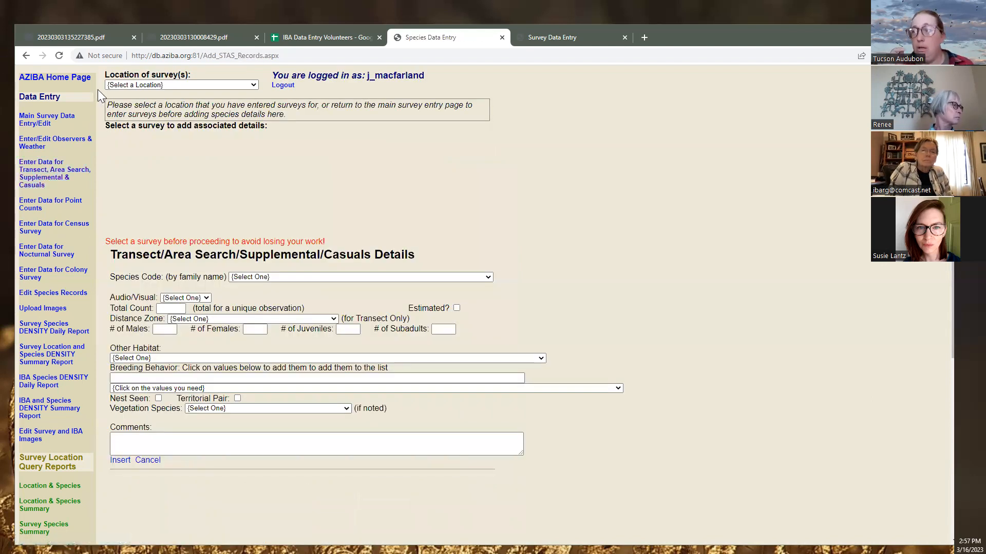
{"action": "left_click", "coordinate": [123, 85]}
{"action": "left_click", "coordinate": [151, 127]}
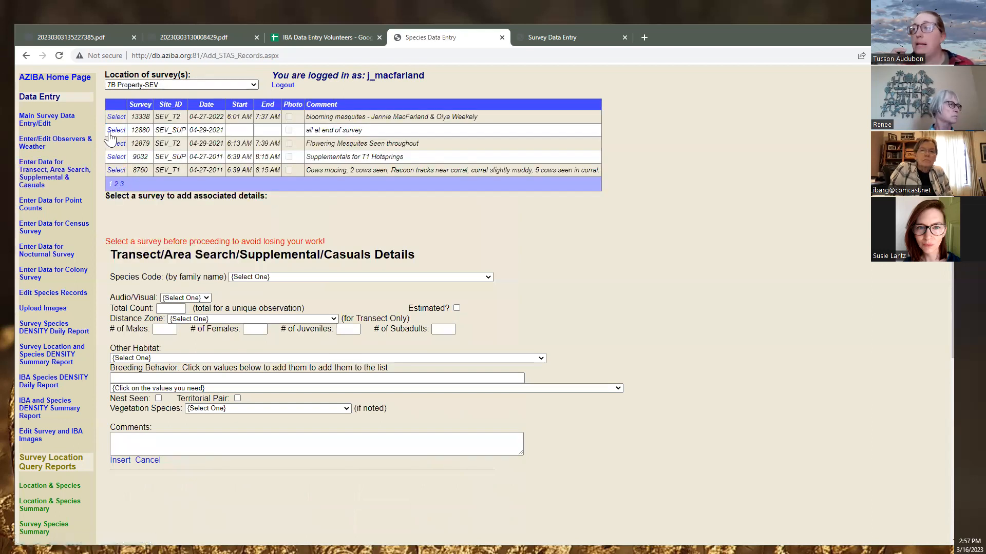
{"action": "left_click", "coordinate": [116, 143]}
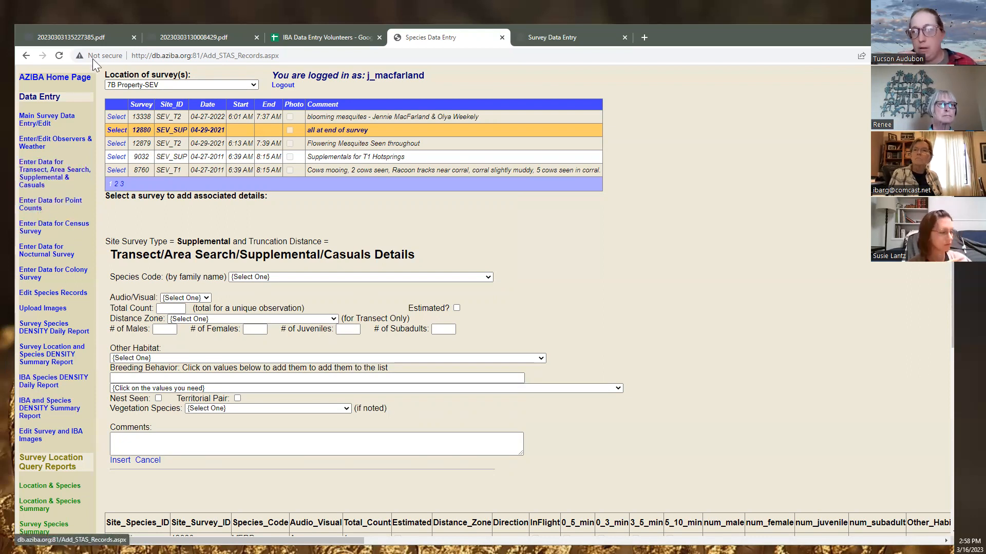
Review the San Rafael PDF from the cover sheet through page 4, settling on page 3's PC1 sheet
{"action": "left_click", "coordinate": [185, 40]}
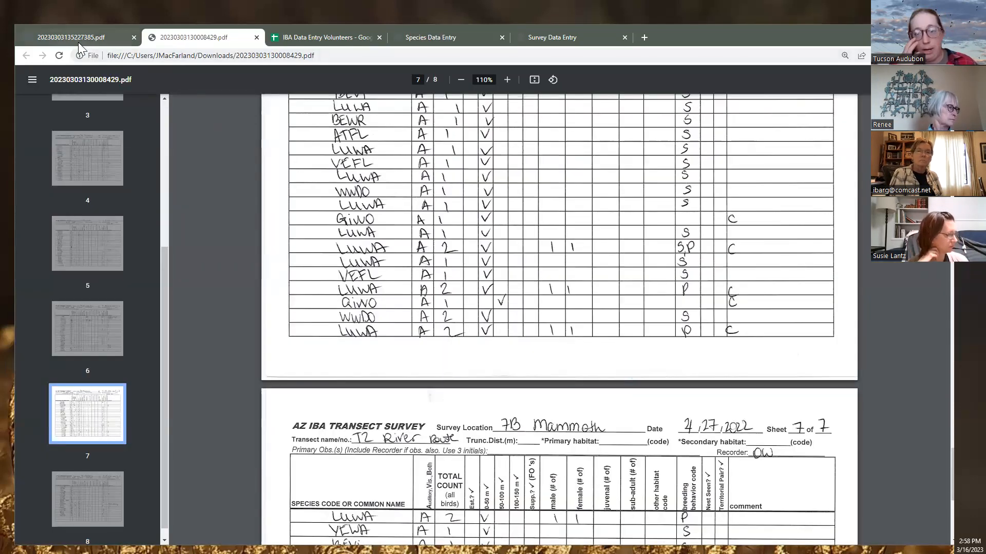
{"action": "mouse_move", "coordinate": [78, 42]}
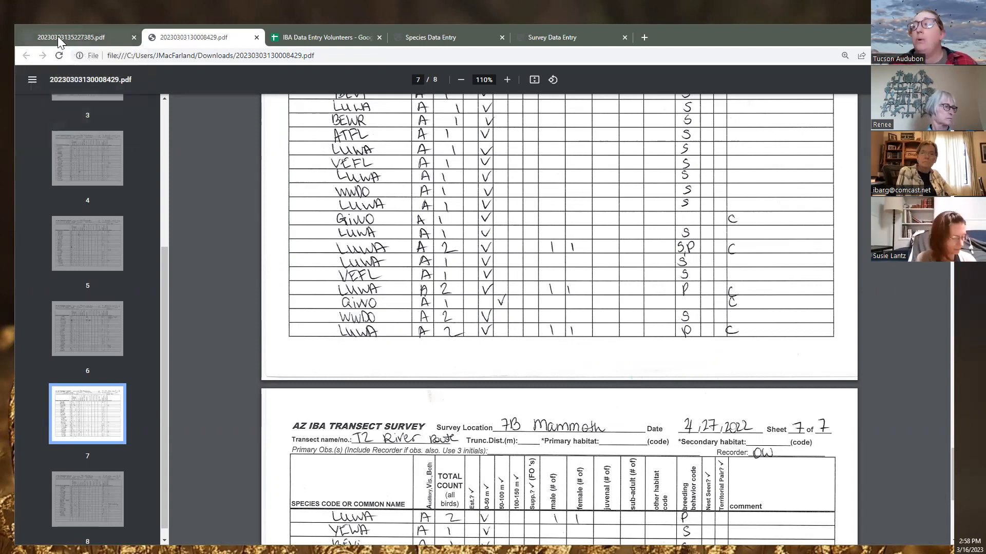
{"action": "left_click", "coordinate": [57, 36]}
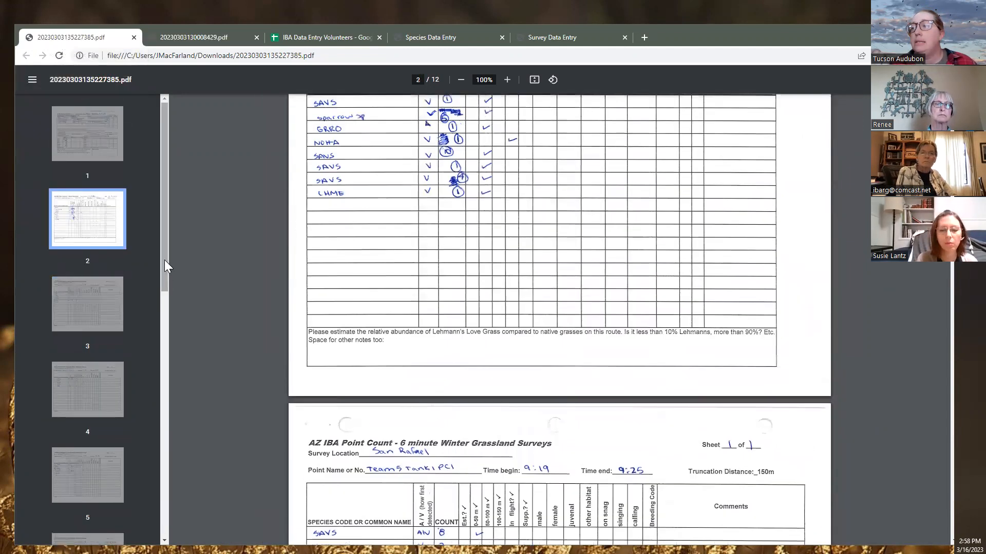
{"action": "left_click", "coordinate": [100, 143]}
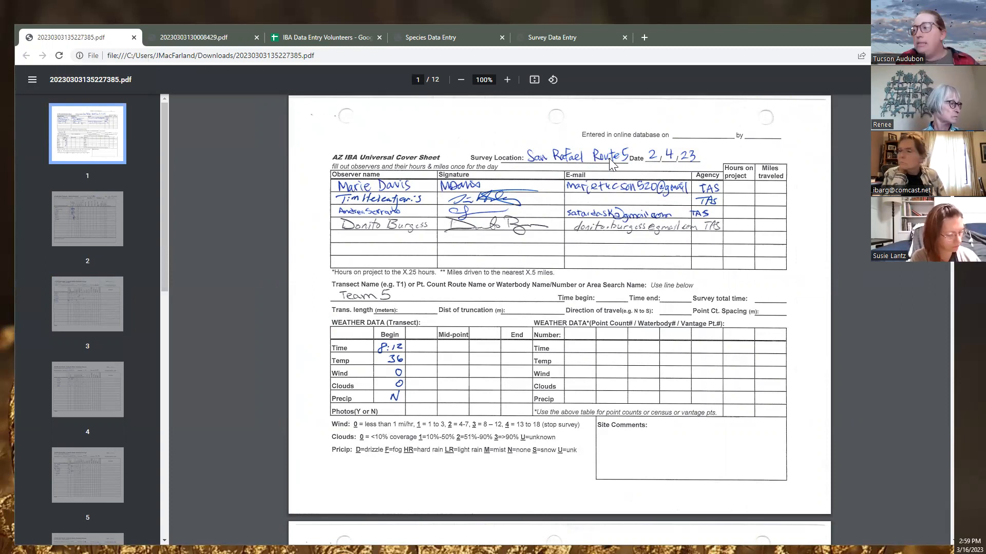
{"action": "scroll", "coordinate": [438, 367], "scroll_direction": "down", "scroll_amount": 8}
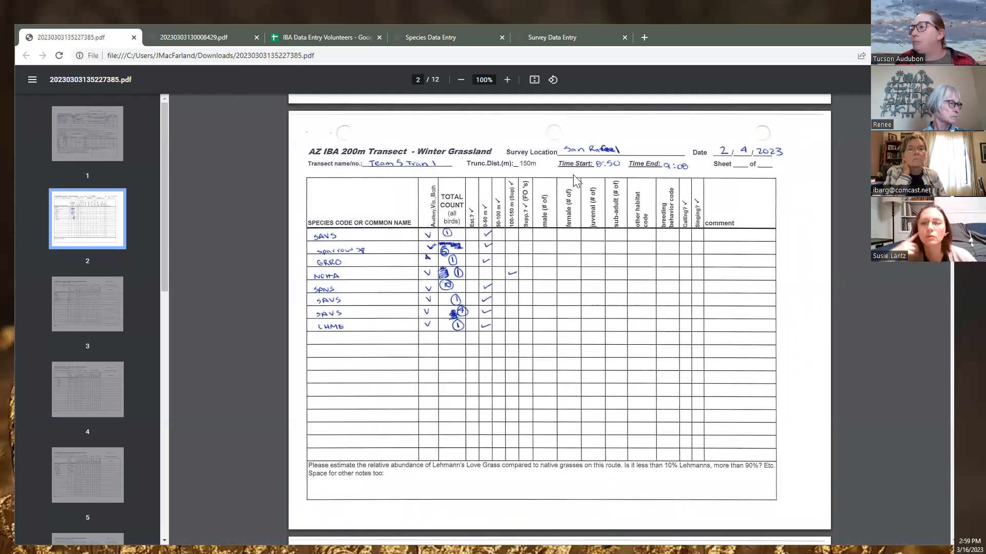
{"action": "scroll", "coordinate": [575, 179], "scroll_direction": "down", "scroll_amount": 9}
{"action": "scroll", "coordinate": [389, 159], "scroll_direction": "down", "scroll_amount": 3}
{"action": "scroll", "coordinate": [421, 216], "scroll_direction": "up", "scroll_amount": 5}
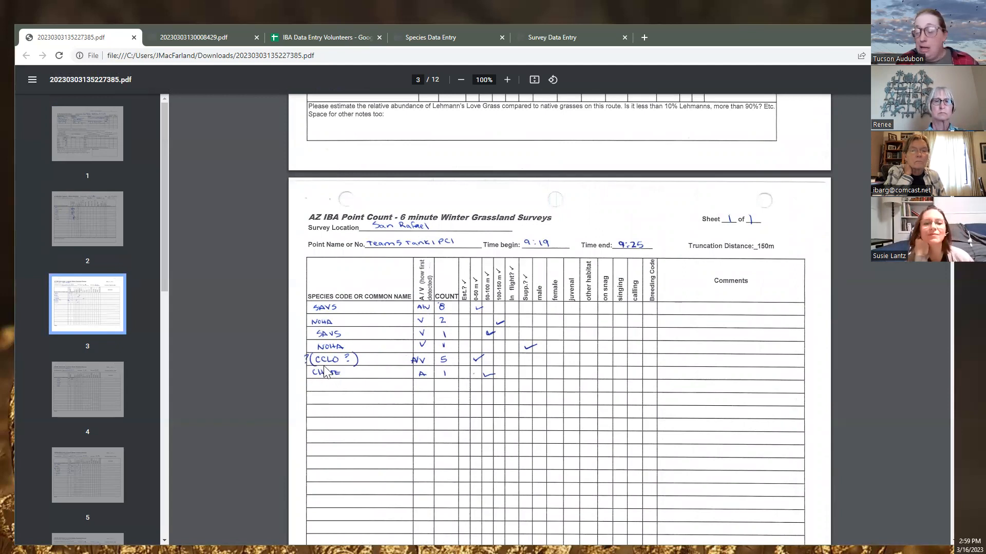
{"action": "scroll", "coordinate": [511, 279], "scroll_direction": "down", "scroll_amount": 10}
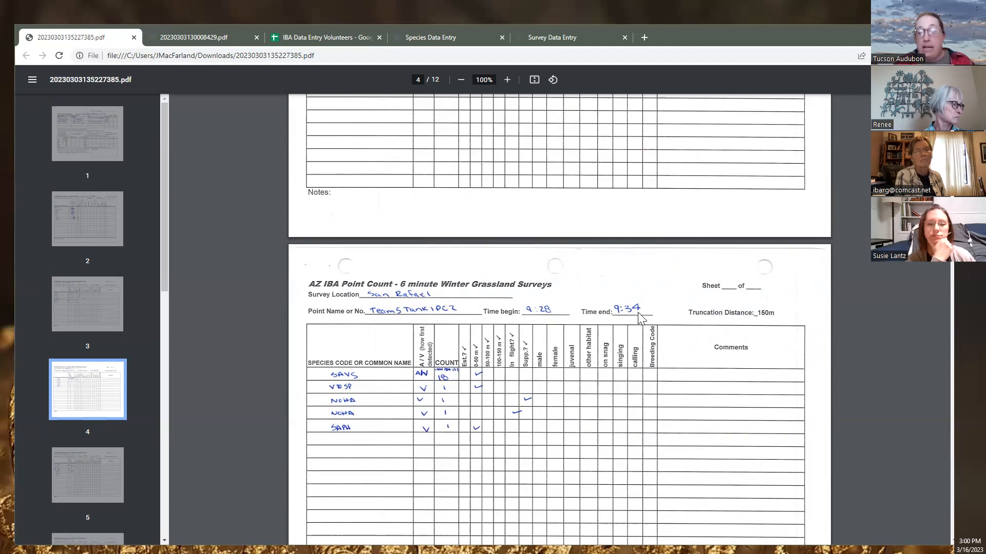
{"action": "scroll", "coordinate": [639, 314], "scroll_direction": "up", "scroll_amount": 2}
{"action": "scroll", "coordinate": [639, 315], "scroll_direction": "up", "scroll_amount": 3}
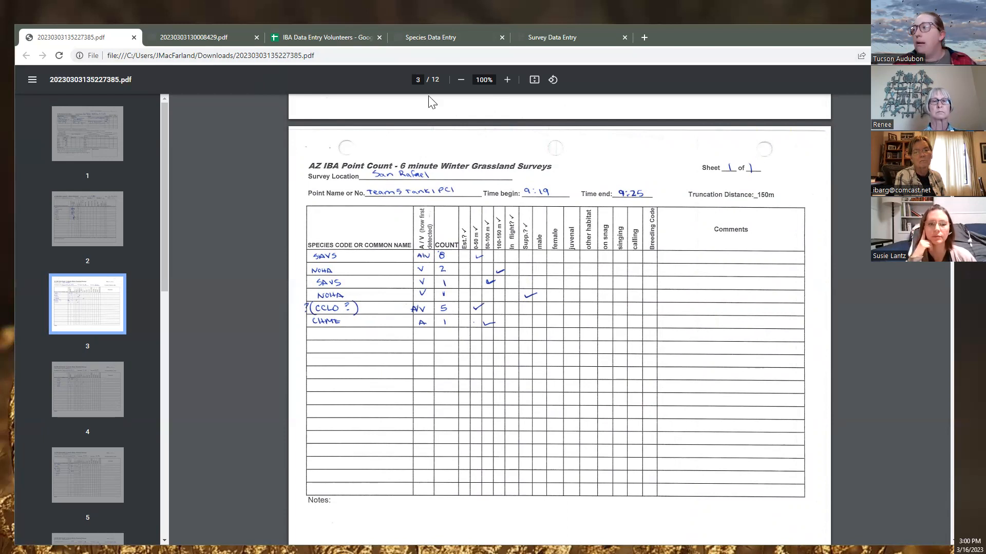
{"action": "left_click", "coordinate": [436, 37]}
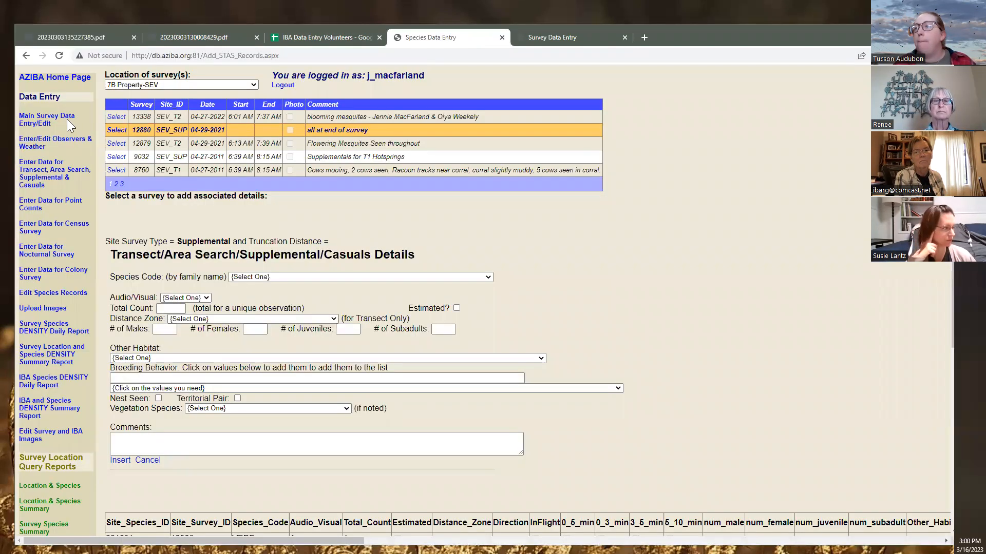
Choose San Rafael Grasslands_Experiment as the location on the main survey entry page
{"action": "left_click", "coordinate": [41, 126]}
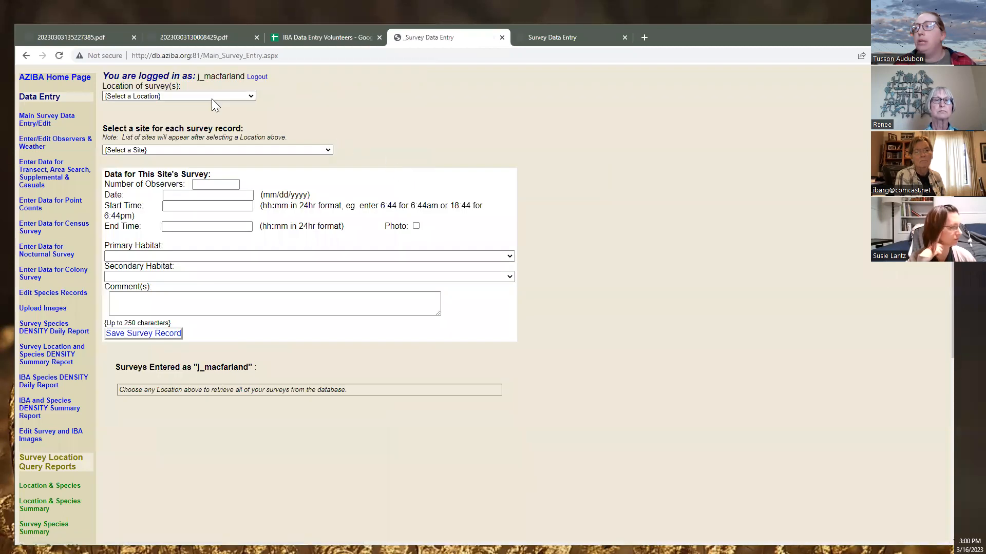
{"action": "left_click", "coordinate": [213, 96]}
{"action": "type", "text": "san"}
{"action": "scroll", "coordinate": [225, 148], "scroll_direction": "down", "scroll_amount": 2}
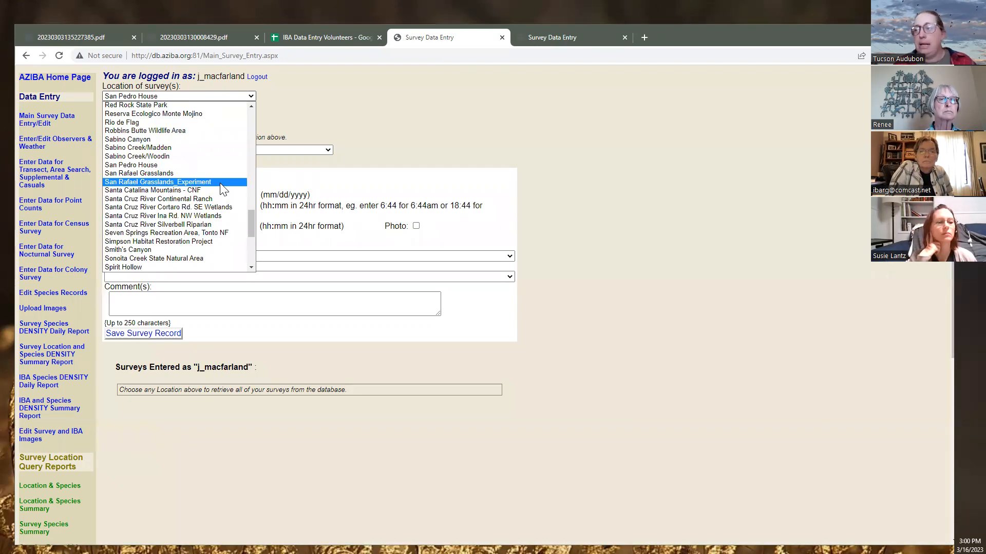
{"action": "left_click", "coordinate": [219, 183]}
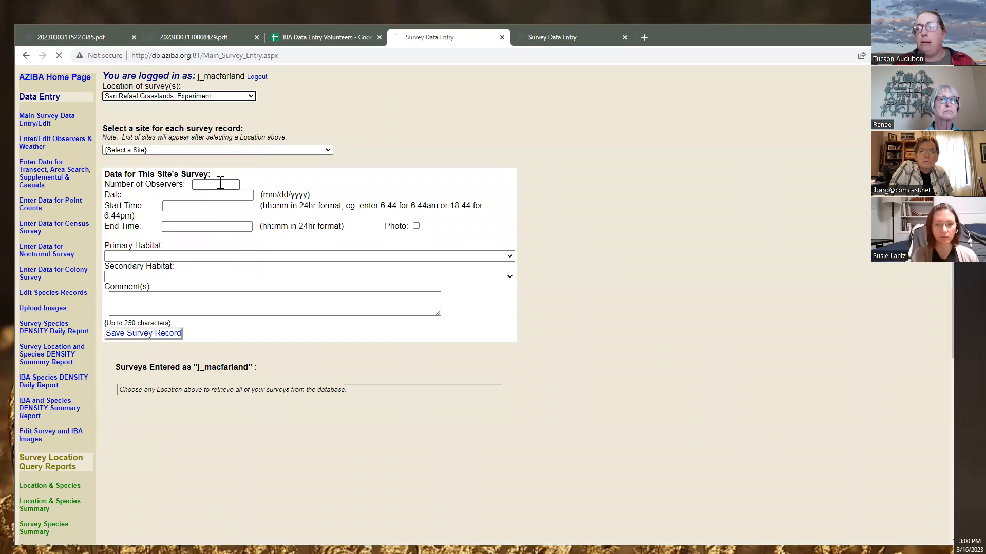
{"action": "left_click", "coordinate": [195, 97]}
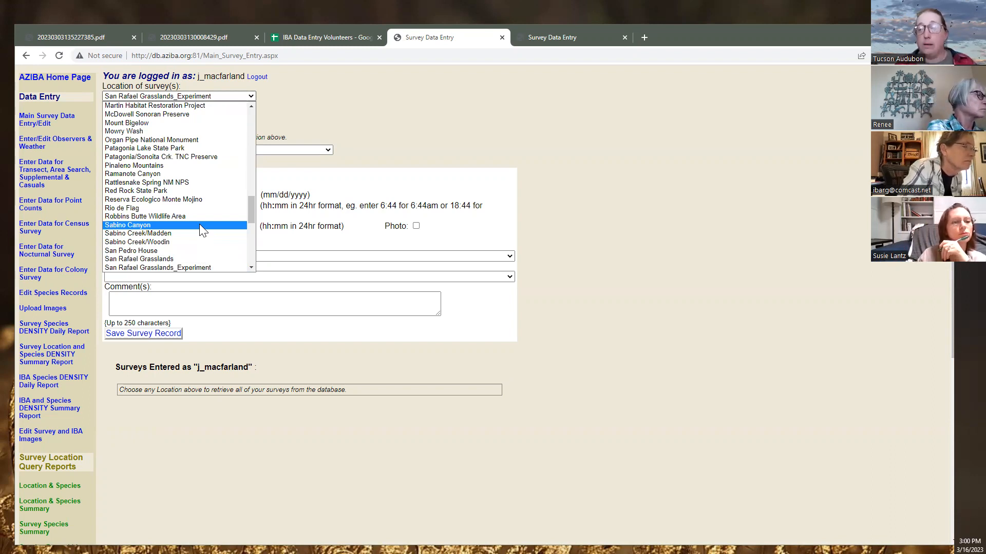
{"action": "scroll", "coordinate": [224, 160], "scroll_direction": "up", "scroll_amount": 2}
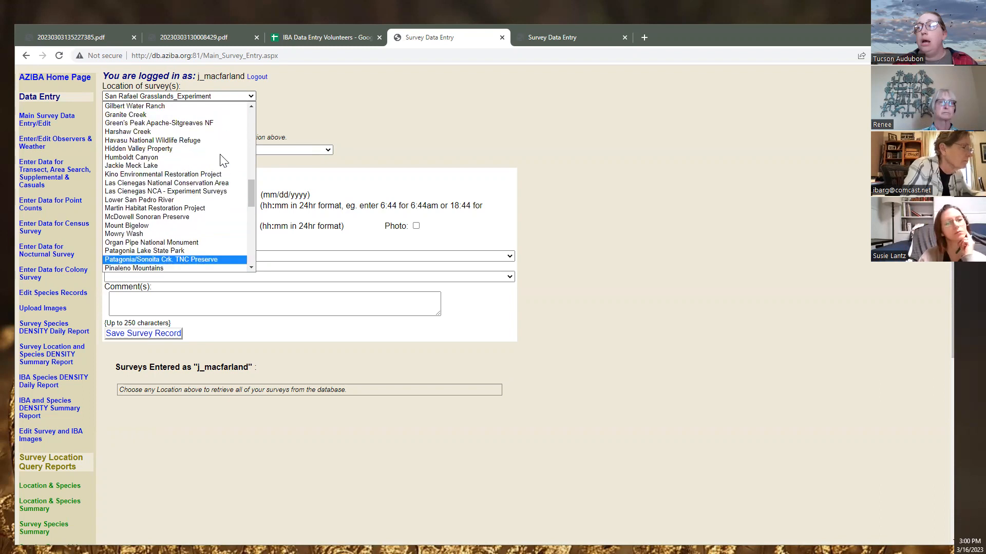
{"action": "scroll", "coordinate": [224, 160], "scroll_direction": "up", "scroll_amount": 4}
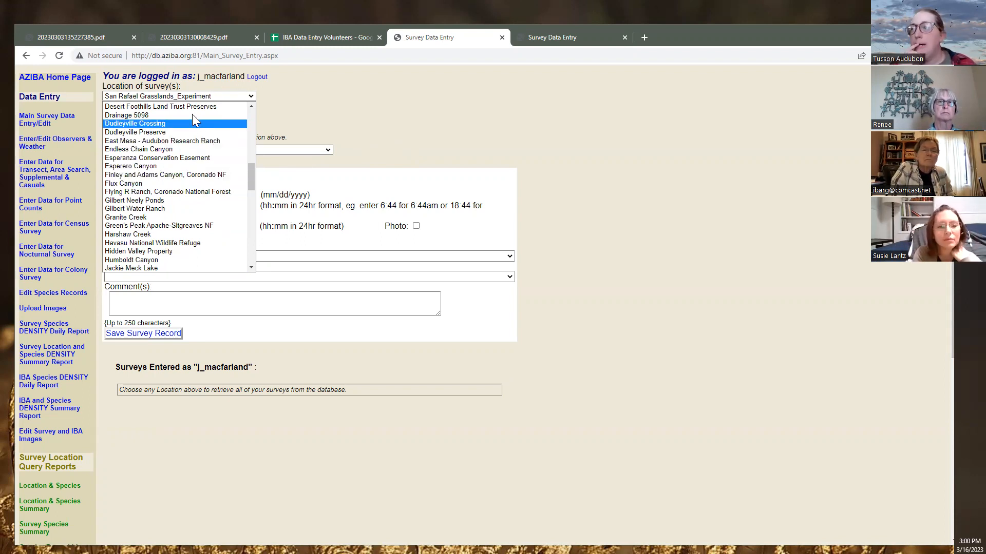
{"action": "scroll", "coordinate": [195, 200], "scroll_direction": "up", "scroll_amount": 4}
{"action": "scroll", "coordinate": [195, 200], "scroll_direction": "down", "scroll_amount": 4}
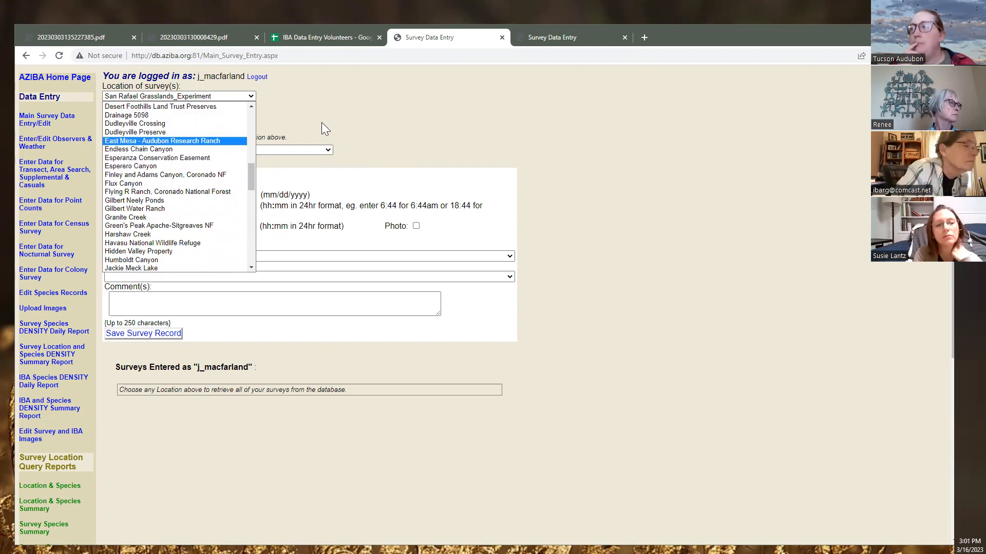
{"action": "left_click", "coordinate": [319, 124]}
{"action": "left_click", "coordinate": [179, 151]}
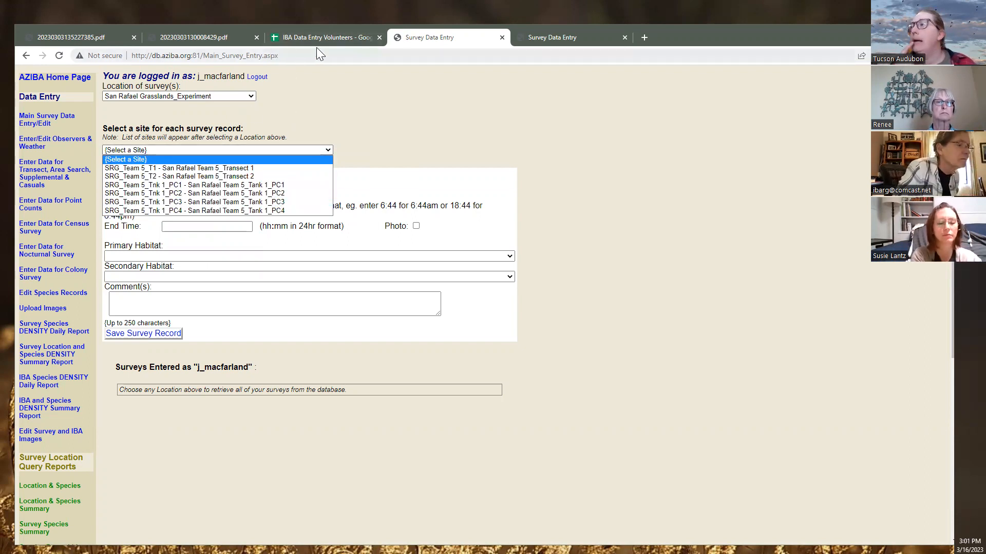
Choose site SRG_Team 5_Tnk 1_PC1, a Point Count with 100 m truncation
{"action": "left_click", "coordinate": [554, 40]}
{"action": "left_click", "coordinate": [193, 39]}
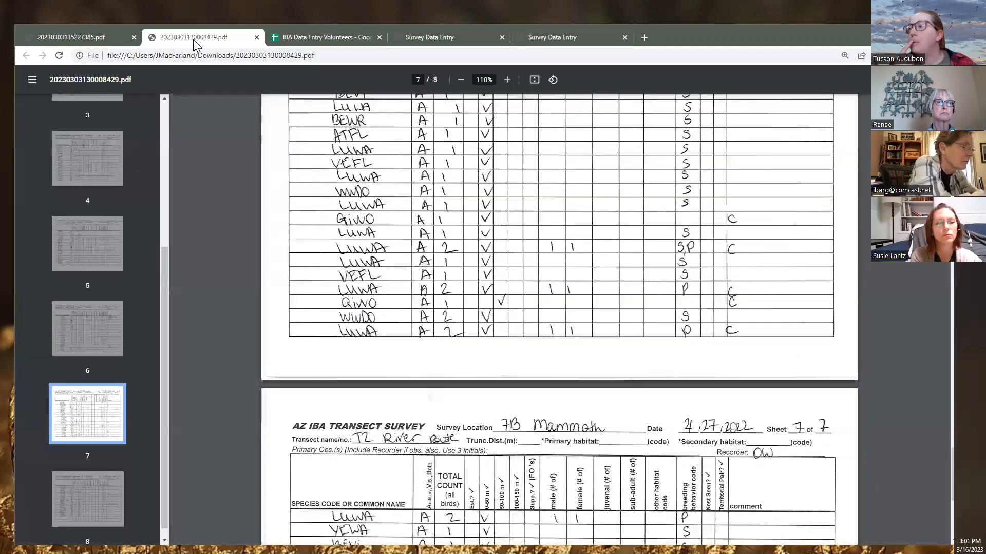
{"action": "left_click", "coordinate": [113, 39]}
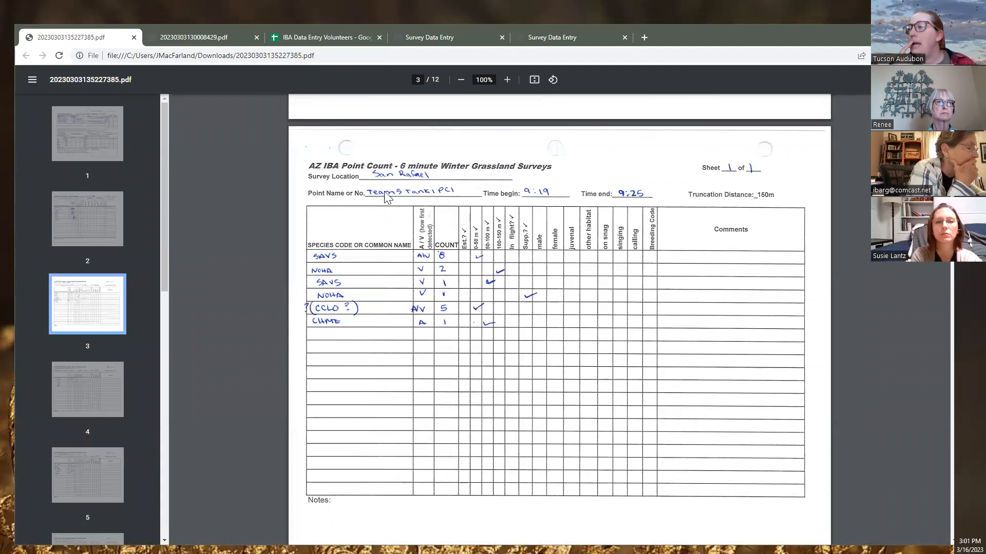
{"action": "left_click", "coordinate": [422, 36]}
{"action": "left_click", "coordinate": [181, 154]}
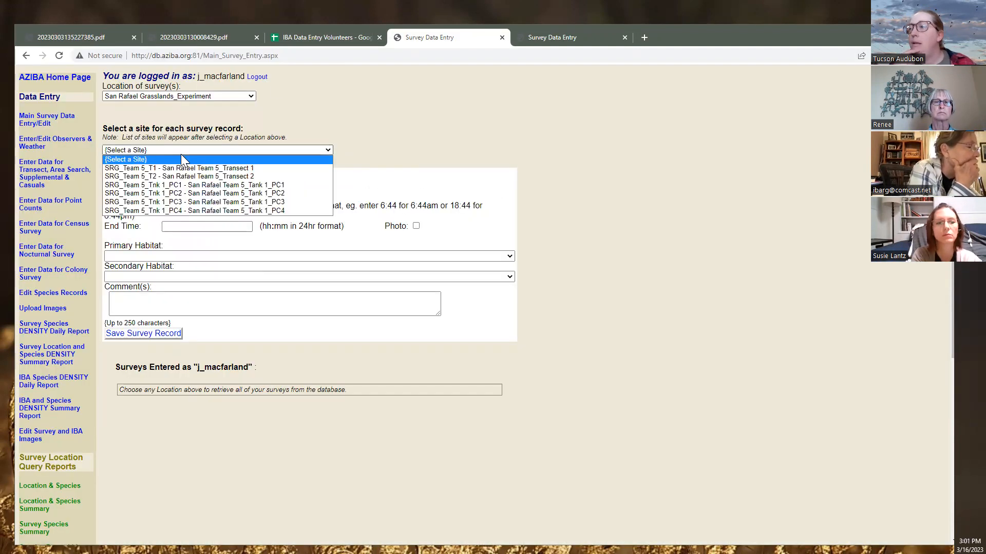
{"action": "left_click", "coordinate": [190, 187]}
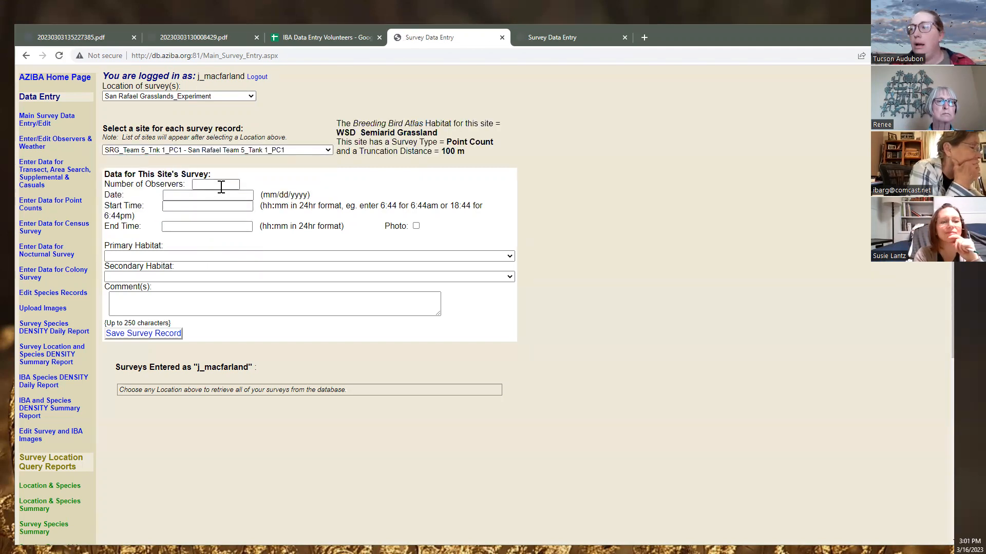
Check the cover and page 3 of the Team 5 point-count PDF for survey details
{"action": "left_click", "coordinate": [235, 186]}
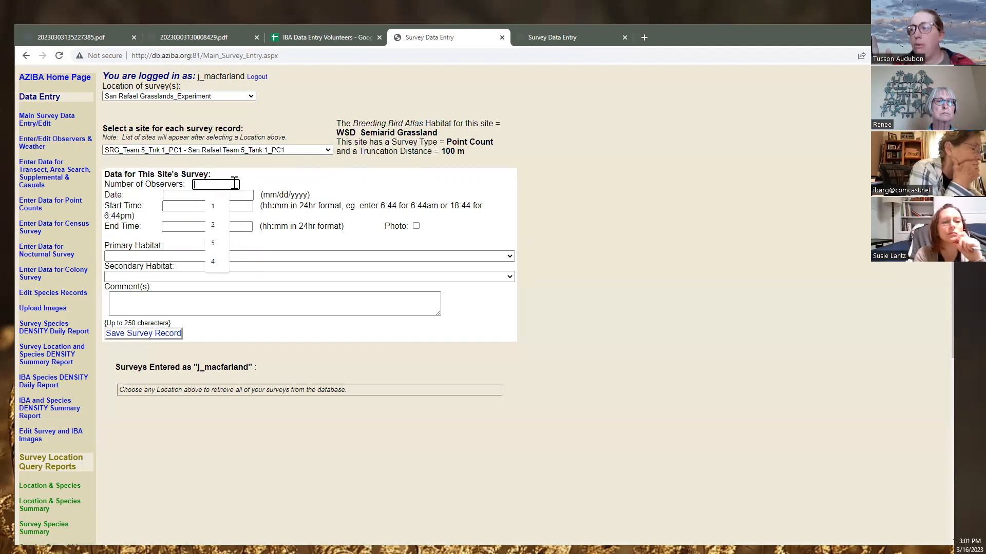
{"action": "left_click", "coordinate": [187, 35]}
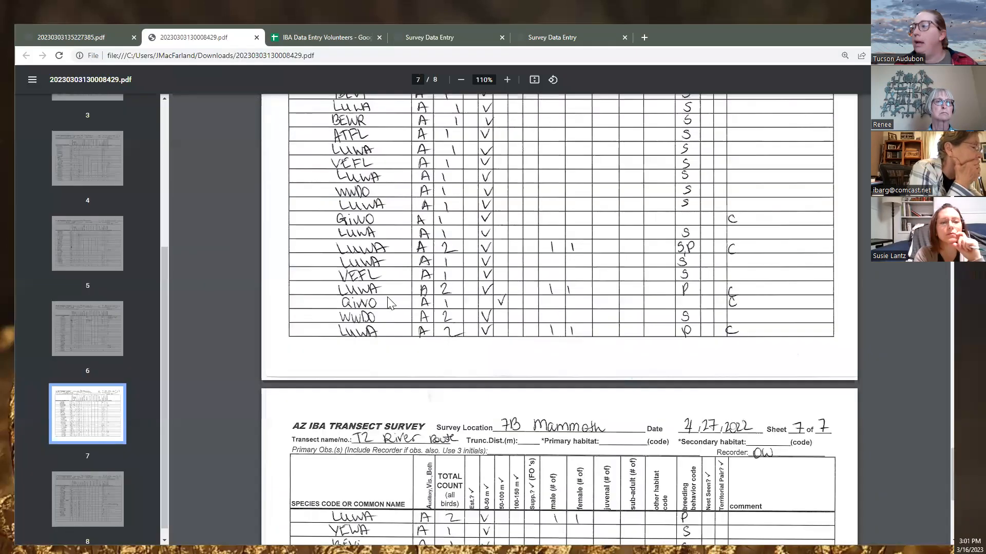
{"action": "left_click", "coordinate": [98, 38]}
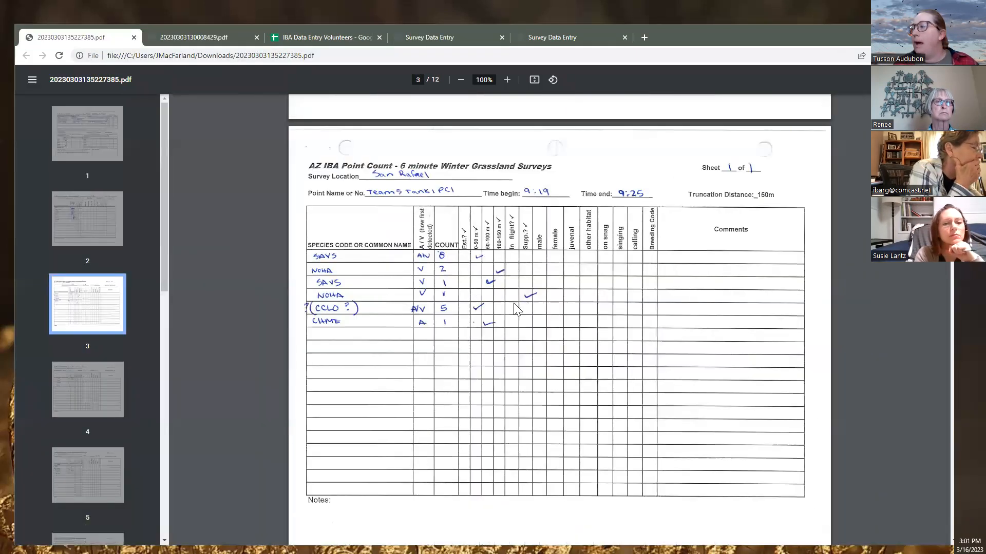
{"action": "scroll", "coordinate": [430, 226], "scroll_direction": "up", "scroll_amount": 15}
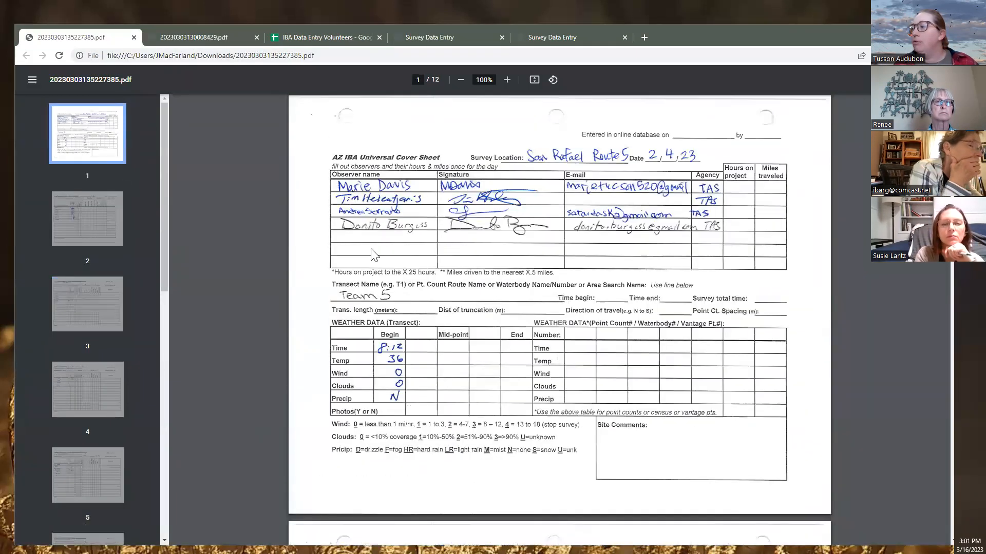
{"action": "scroll", "coordinate": [375, 247], "scroll_direction": "down", "scroll_amount": 15}
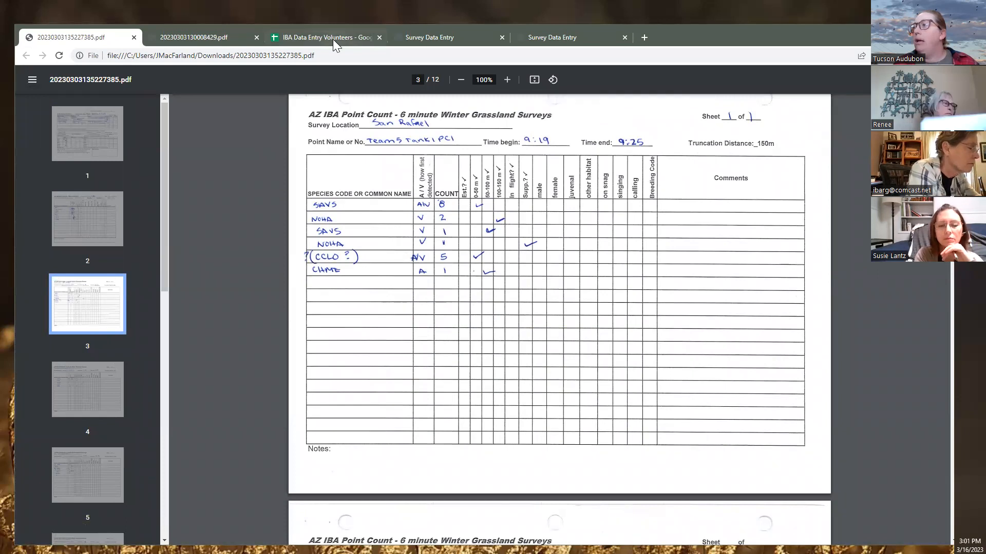
{"action": "left_click", "coordinate": [424, 41]}
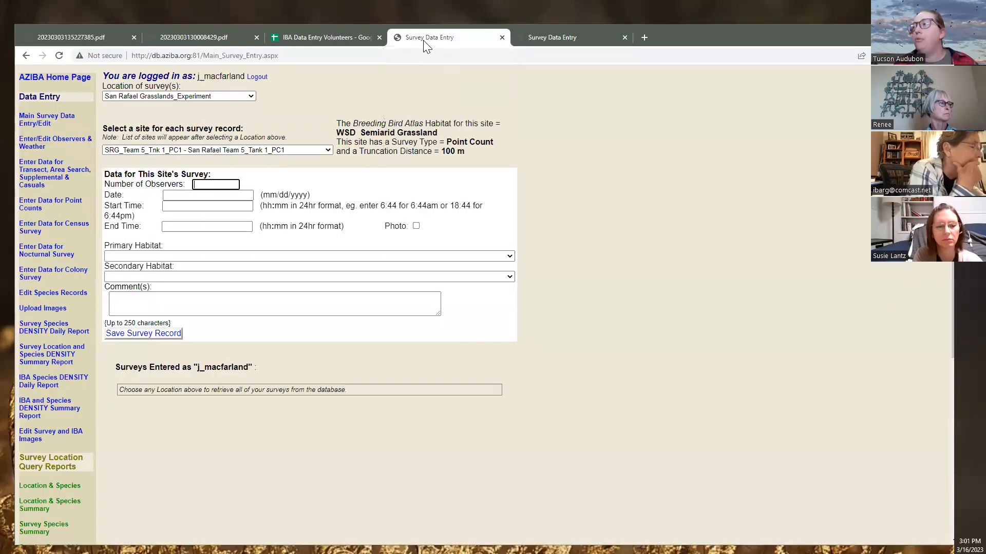
Enter 4 as the number of observers, checking the scanned sheet
{"action": "type", "text": "4"}
{"action": "left_click", "coordinate": [195, 195]}
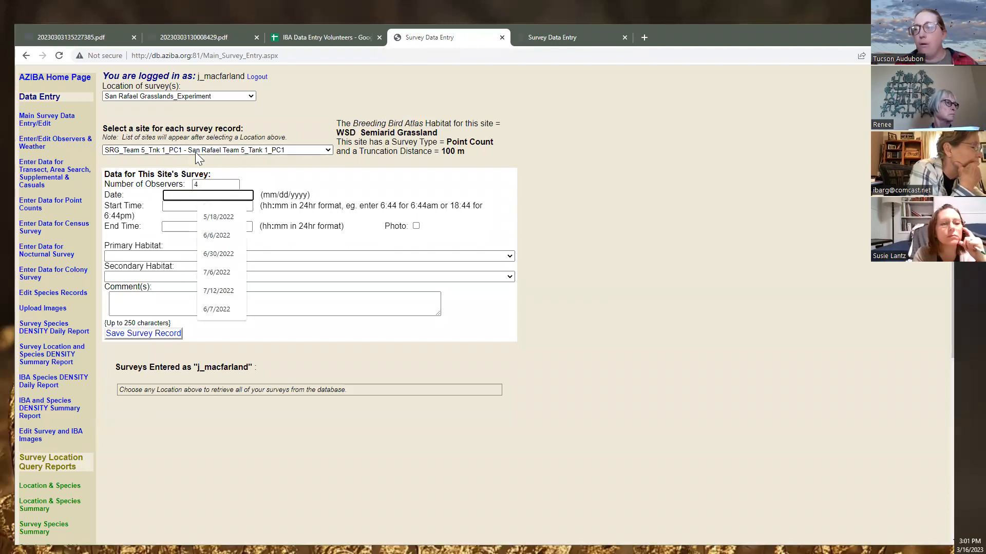
{"action": "left_click", "coordinate": [77, 39]}
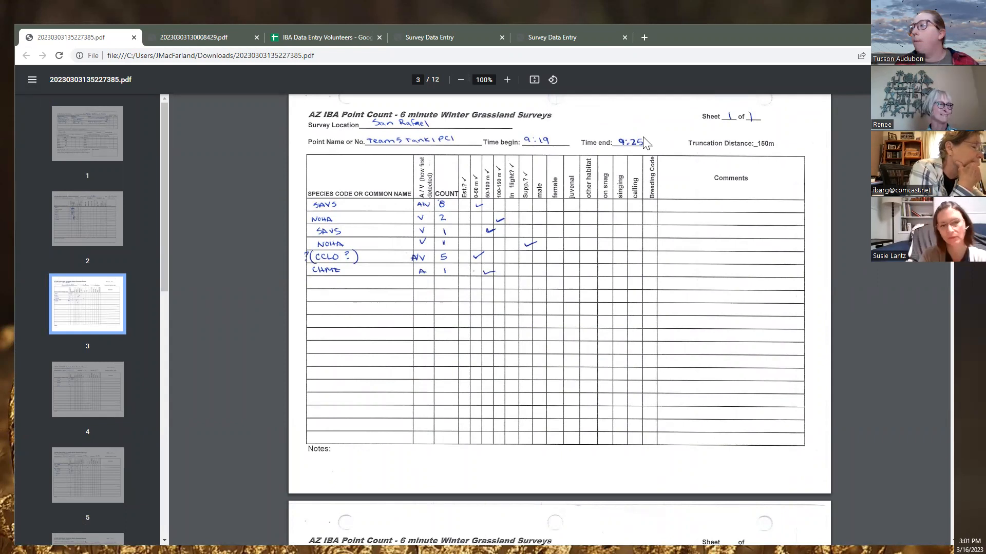
{"action": "scroll", "coordinate": [416, 215], "scroll_direction": "up", "scroll_amount": 15}
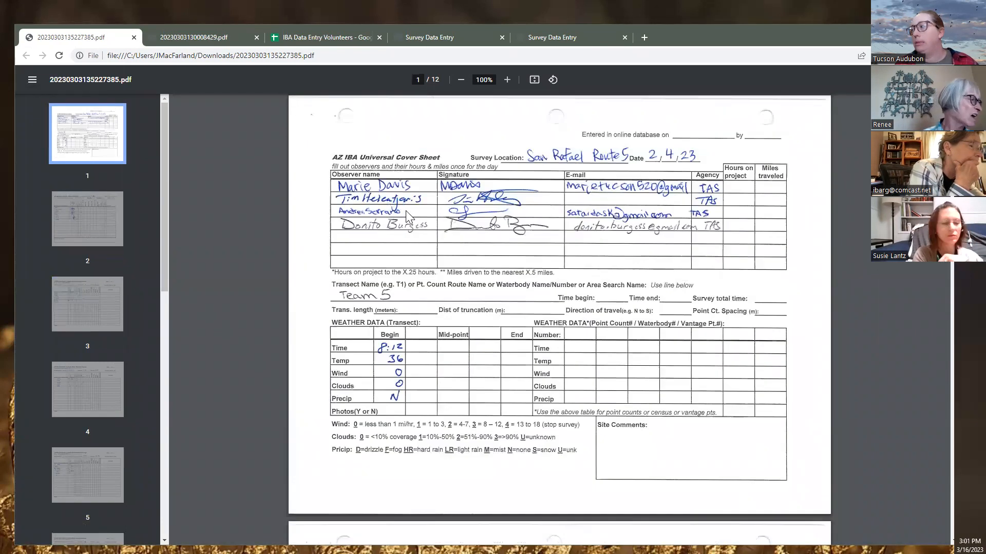
{"action": "scroll", "coordinate": [406, 211], "scroll_direction": "down", "scroll_amount": 1}
{"action": "scroll", "coordinate": [408, 215], "scroll_direction": "down", "scroll_amount": 10}
{"action": "left_click", "coordinate": [430, 38]}
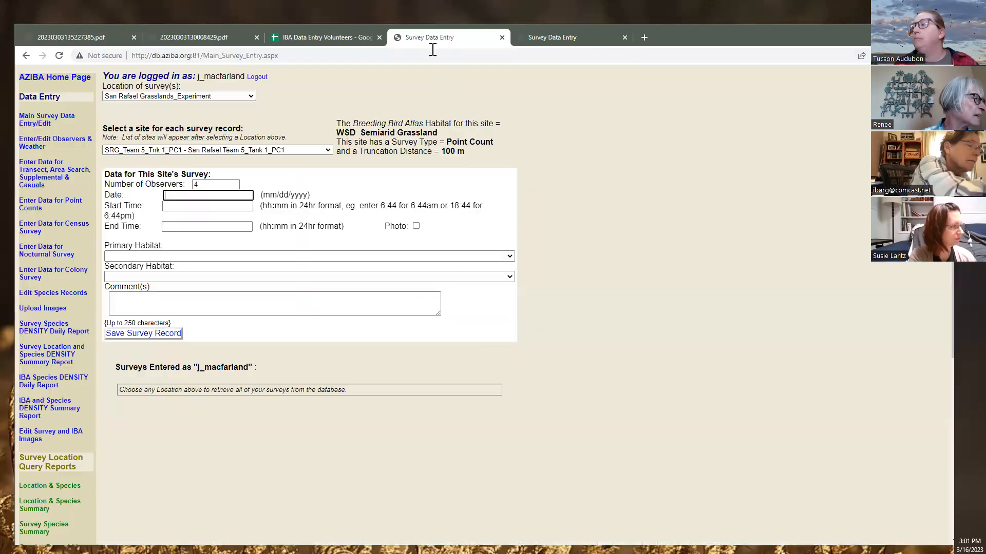
Enter the survey date 2/4/2023, verifying it against the scanned sheet
{"action": "type", "text": "2/4/2023"}
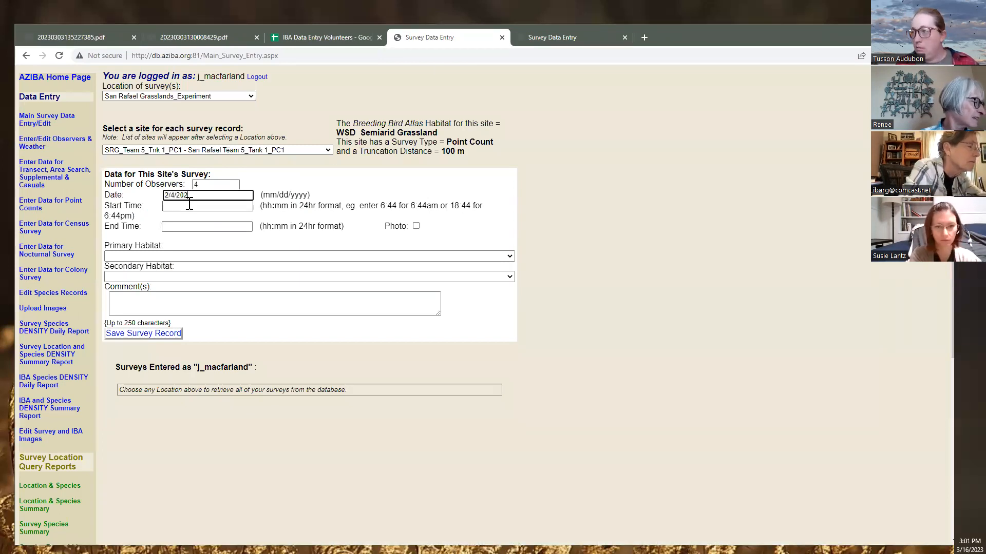
{"action": "left_click", "coordinate": [186, 206]}
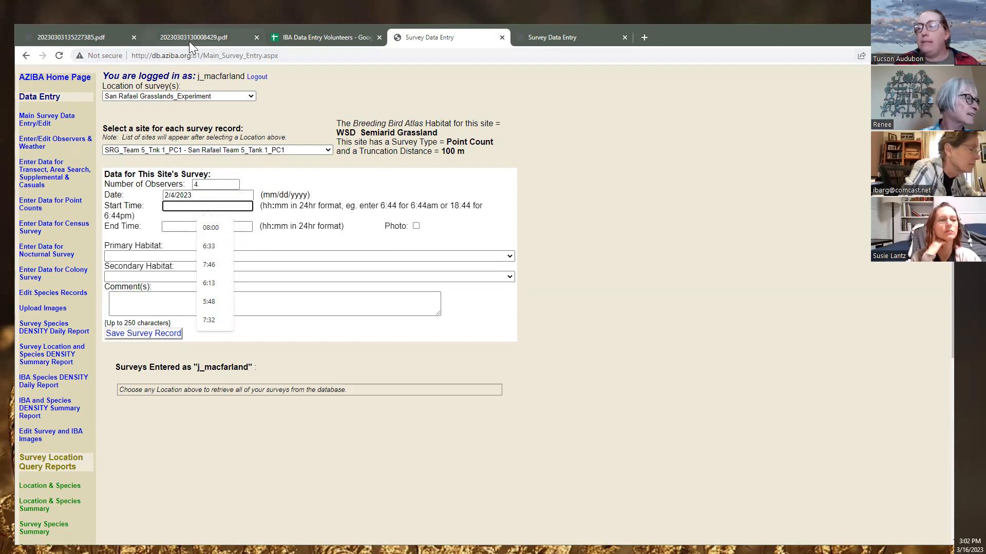
{"action": "mouse_move", "coordinate": [189, 41]}
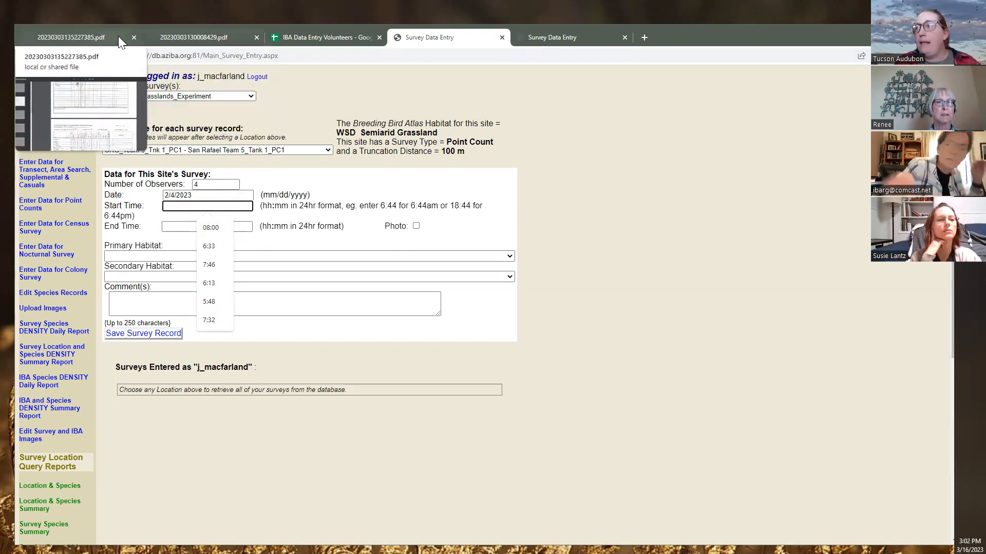
{"action": "left_click", "coordinate": [84, 41]}
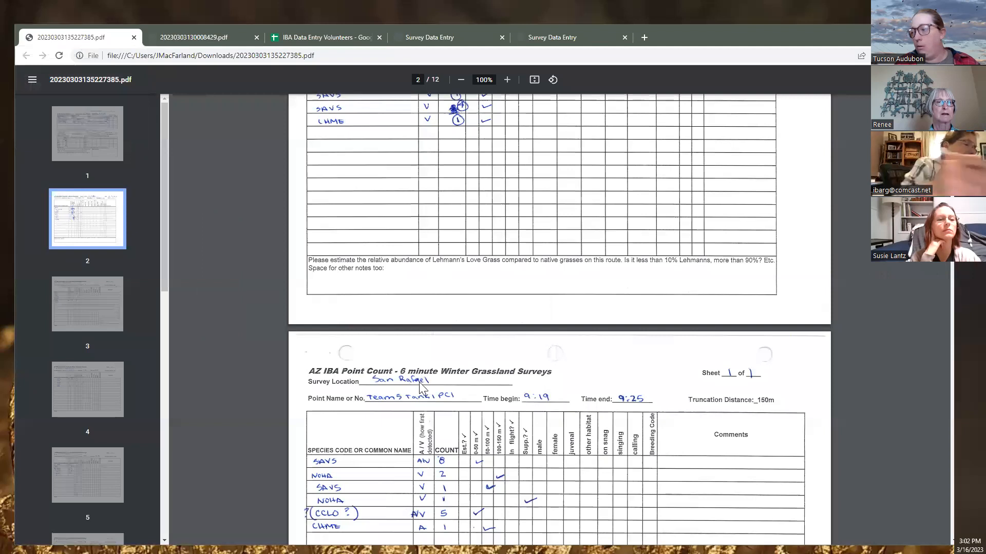
{"action": "scroll", "coordinate": [472, 355], "scroll_direction": "up", "scroll_amount": 2}
{"action": "scroll", "coordinate": [471, 353], "scroll_direction": "up", "scroll_amount": 3}
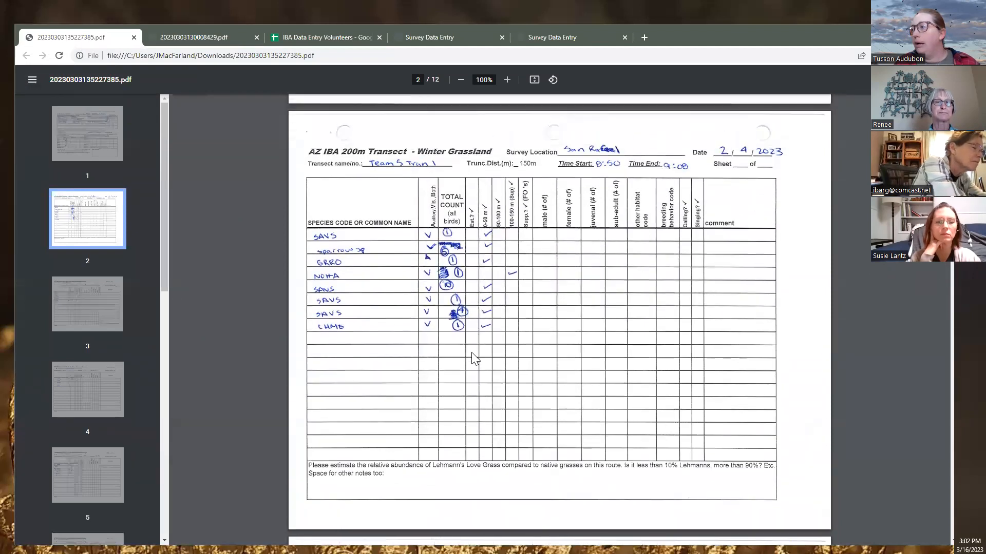
{"action": "scroll", "coordinate": [472, 354], "scroll_direction": "down", "scroll_amount": 5}
{"action": "scroll", "coordinate": [472, 355], "scroll_direction": "down", "scroll_amount": 3}
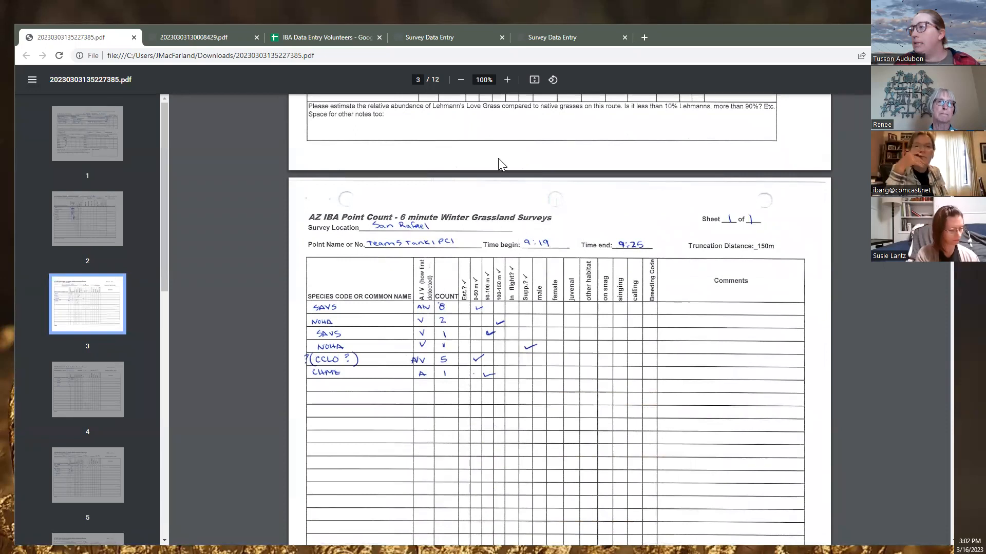
{"action": "left_click", "coordinate": [425, 38]}
Set start time 9:19 and end time 9:25, leaving the primary habitat blank
{"action": "left_click", "coordinate": [181, 208]}
{"action": "type", "text": "9:19"}
{"action": "left_click", "coordinate": [200, 228]}
{"action": "type", "text": "9:2"}
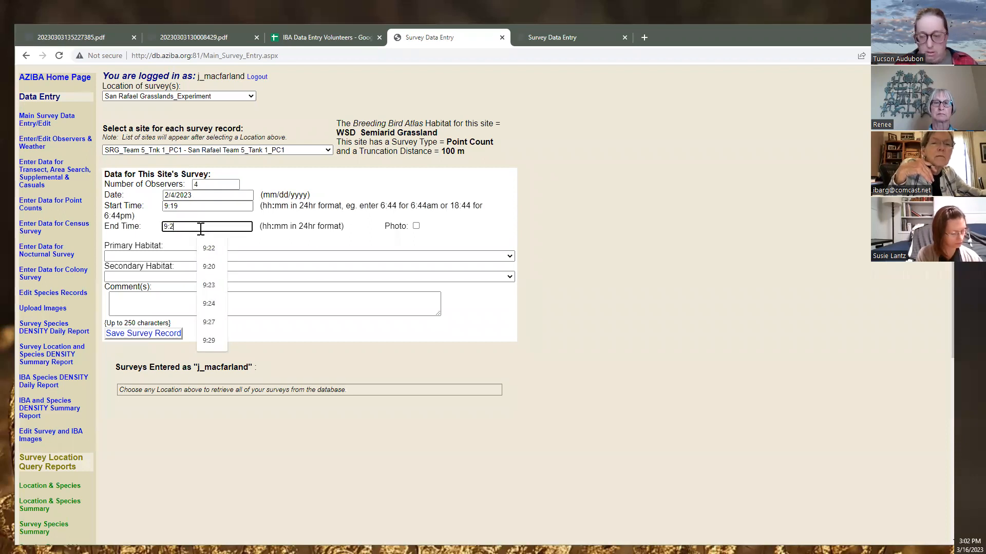
{"action": "type", "text": "5"}
{"action": "left_click", "coordinate": [199, 256]}
{"action": "left_click", "coordinate": [595, 295]}
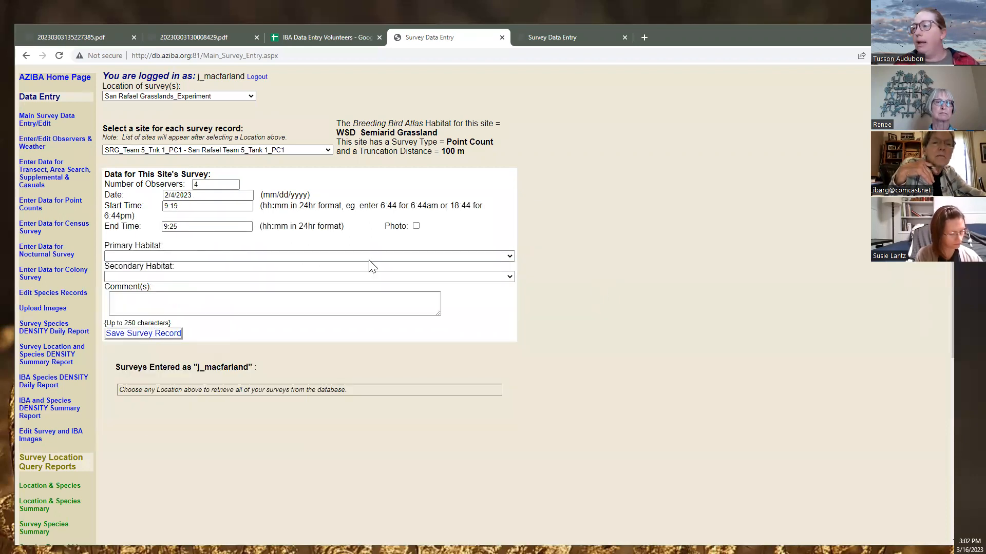
Recheck the times on the scanned sheet and save the PC1 survey record
{"action": "left_click", "coordinate": [73, 38]}
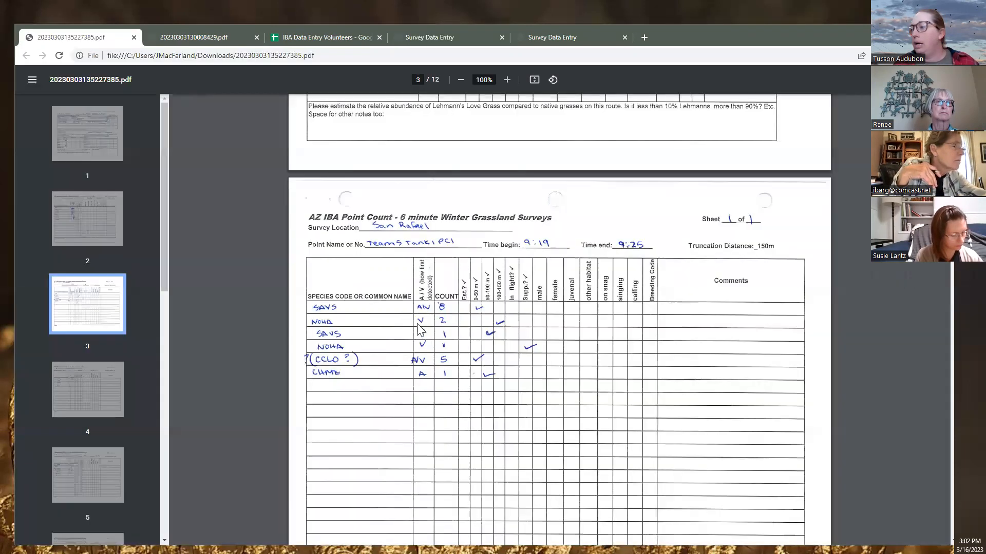
{"action": "scroll", "coordinate": [411, 307], "scroll_direction": "down", "scroll_amount": 2}
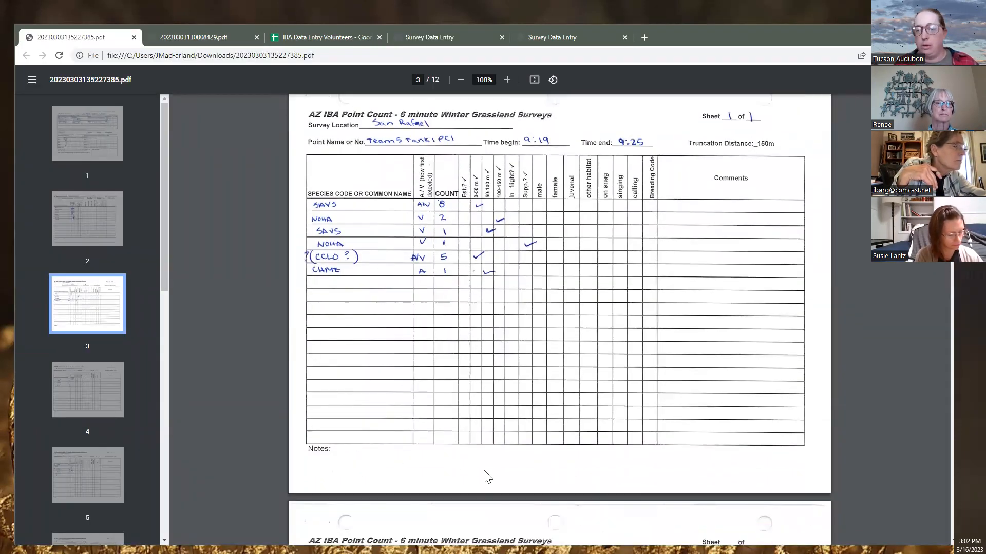
{"action": "scroll", "coordinate": [485, 475], "scroll_direction": "up", "scroll_amount": 2}
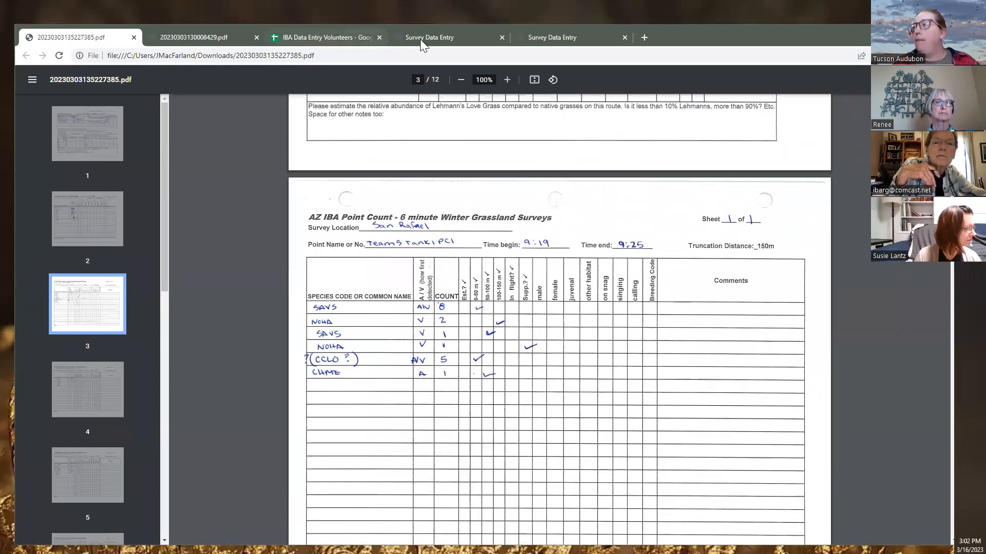
{"action": "left_click", "coordinate": [422, 38]}
{"action": "left_click", "coordinate": [176, 333]}
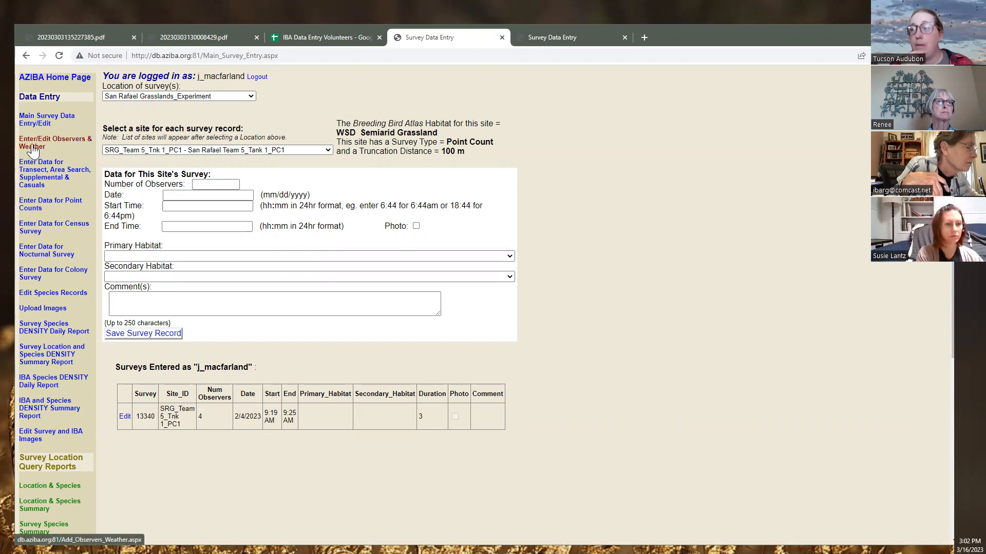
Choose San Rafael Grasslands_Experiment-SRG_EXP as the location for point-count species entry
{"action": "left_click", "coordinate": [31, 210]}
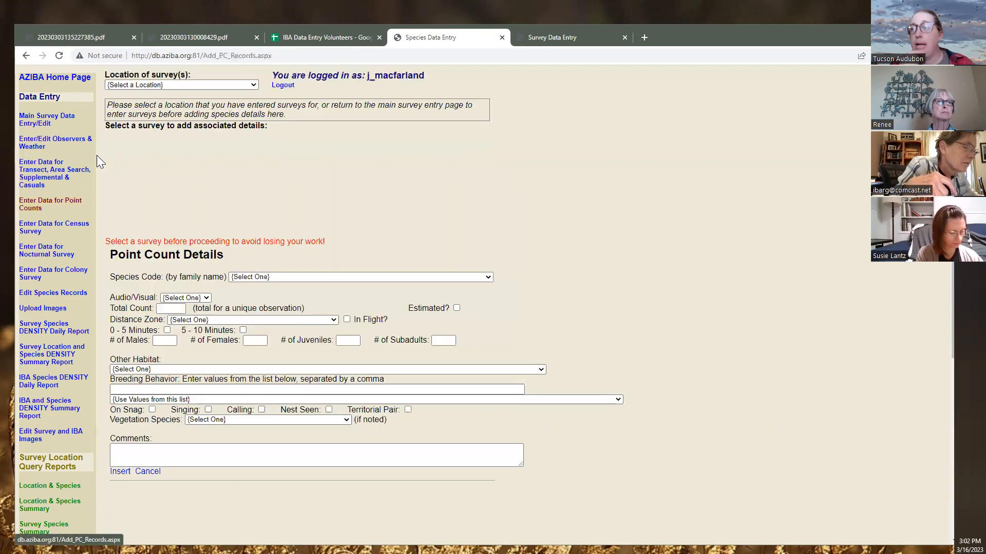
{"action": "left_click", "coordinate": [149, 84]}
{"action": "type", "text": "san"}
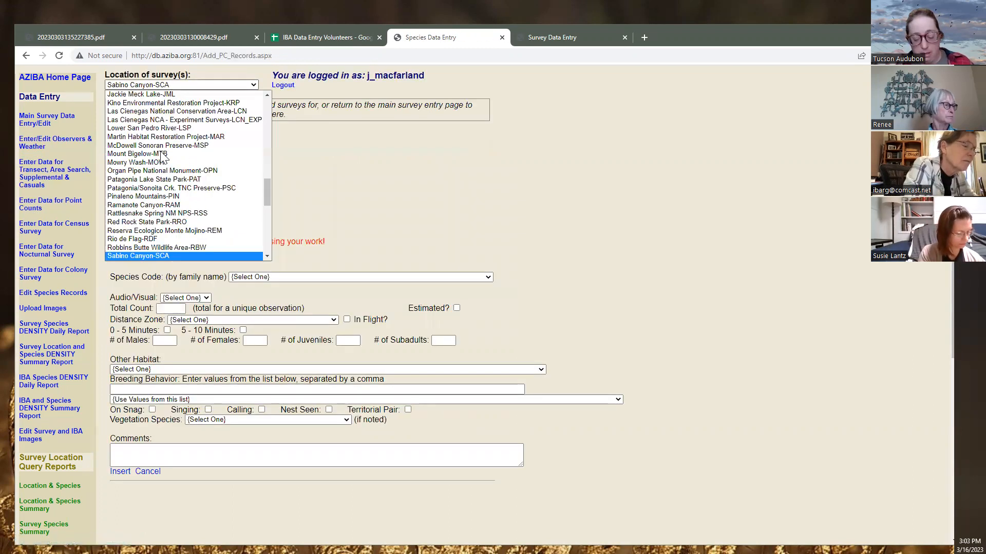
{"action": "scroll", "coordinate": [171, 179], "scroll_direction": "down", "scroll_amount": 2}
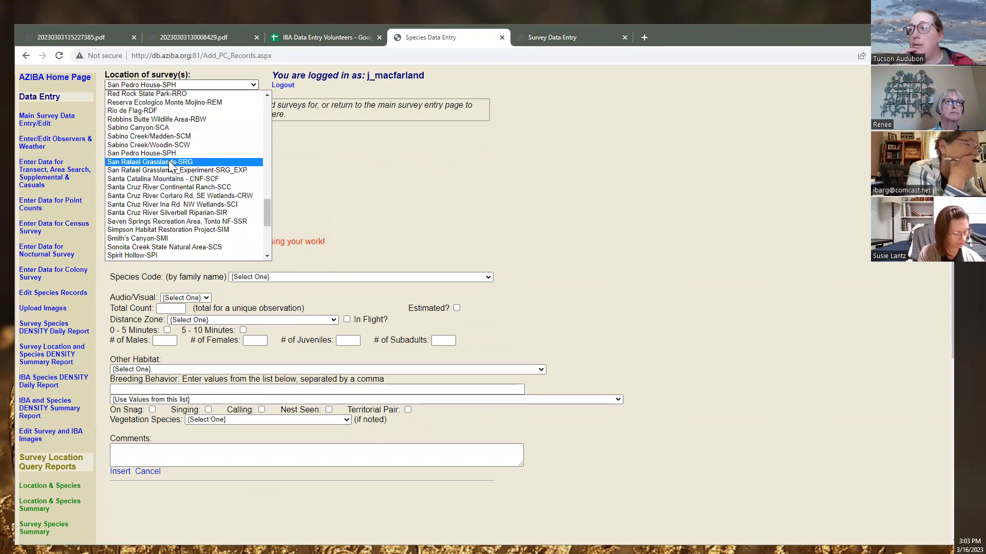
{"action": "left_click", "coordinate": [171, 170]}
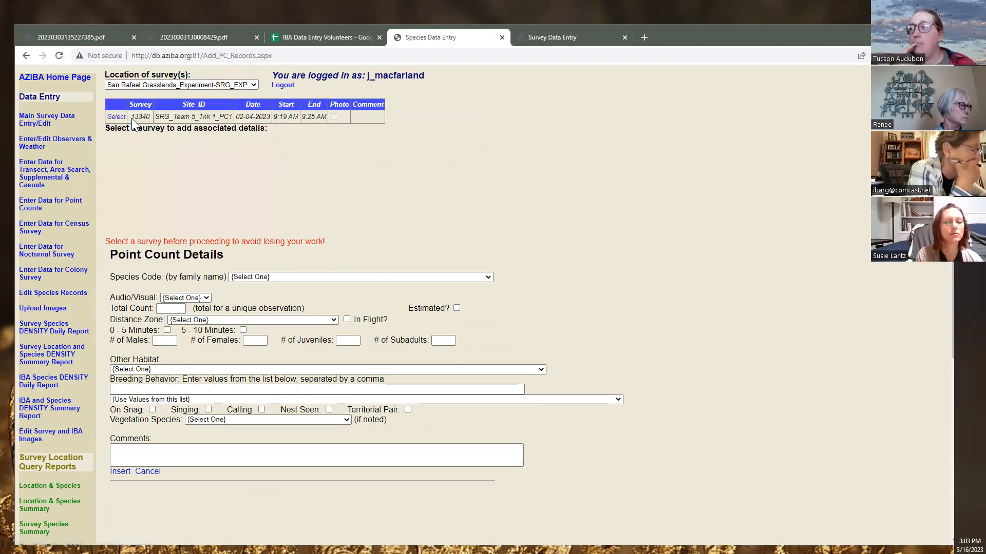
{"action": "left_click_drag", "start_coordinate": [132, 118], "coordinate": [153, 117]}
Select survey 13340 and set the species code to SAVS (Savannah Sparrow)
{"action": "left_click", "coordinate": [108, 120]}
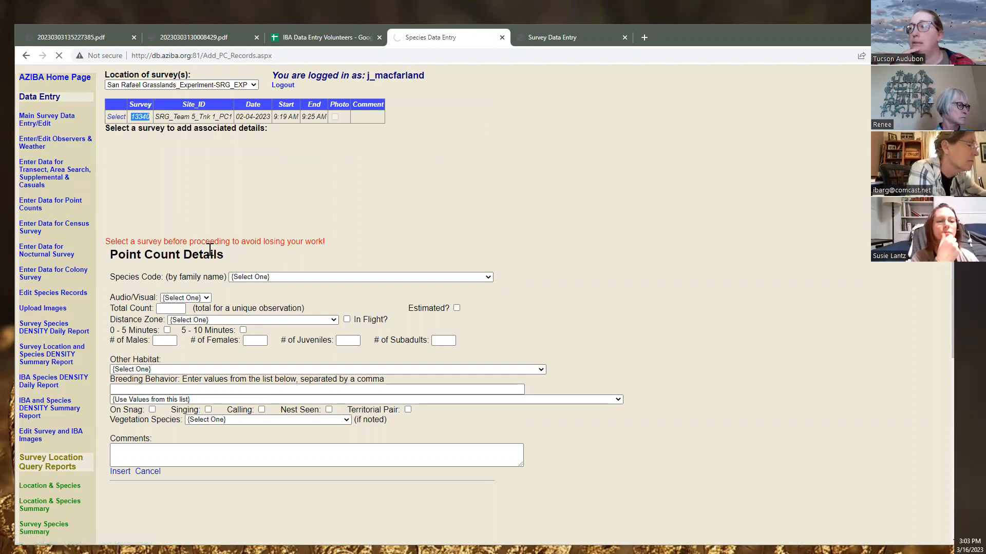
{"action": "left_click", "coordinate": [266, 280]}
{"action": "left_click", "coordinate": [299, 241]}
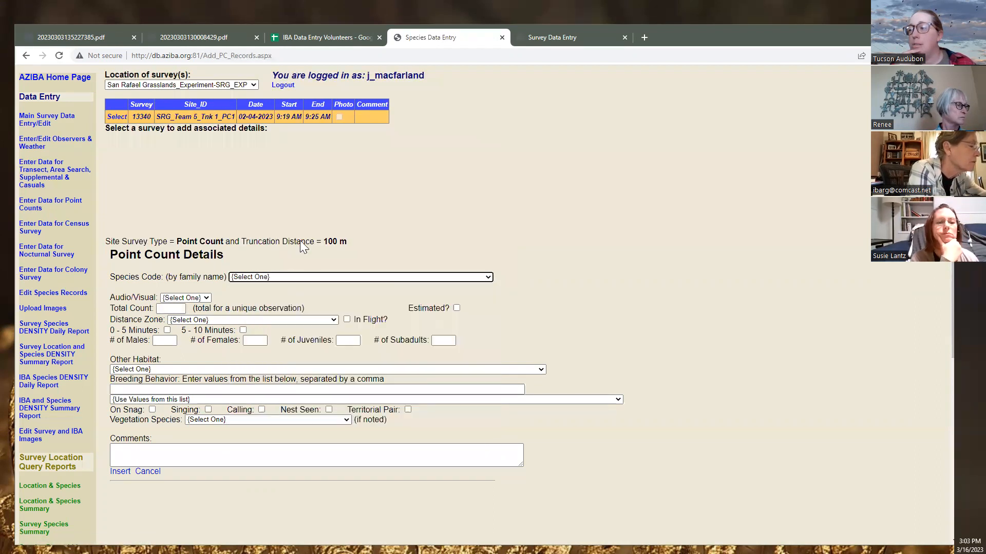
{"action": "left_click", "coordinate": [68, 38]}
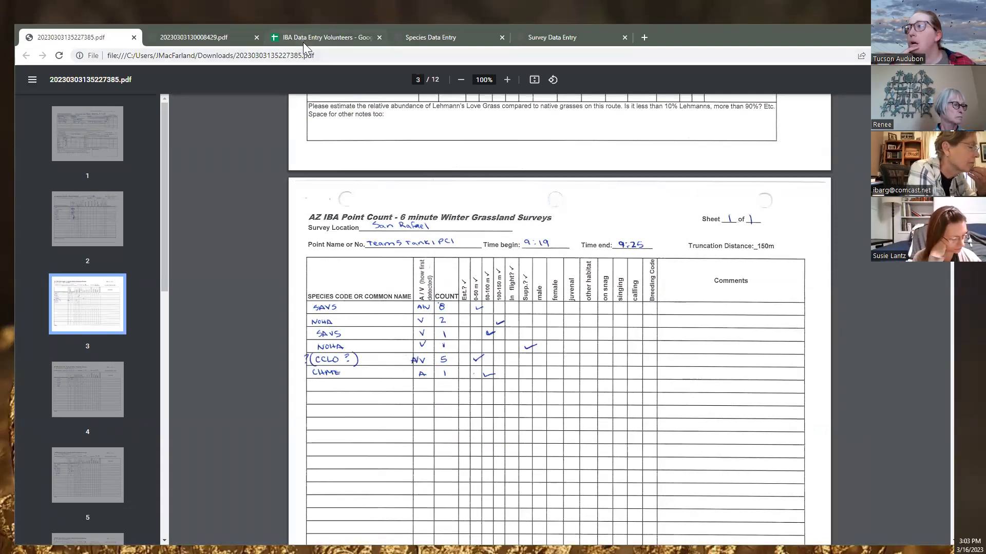
{"action": "left_click", "coordinate": [427, 38]}
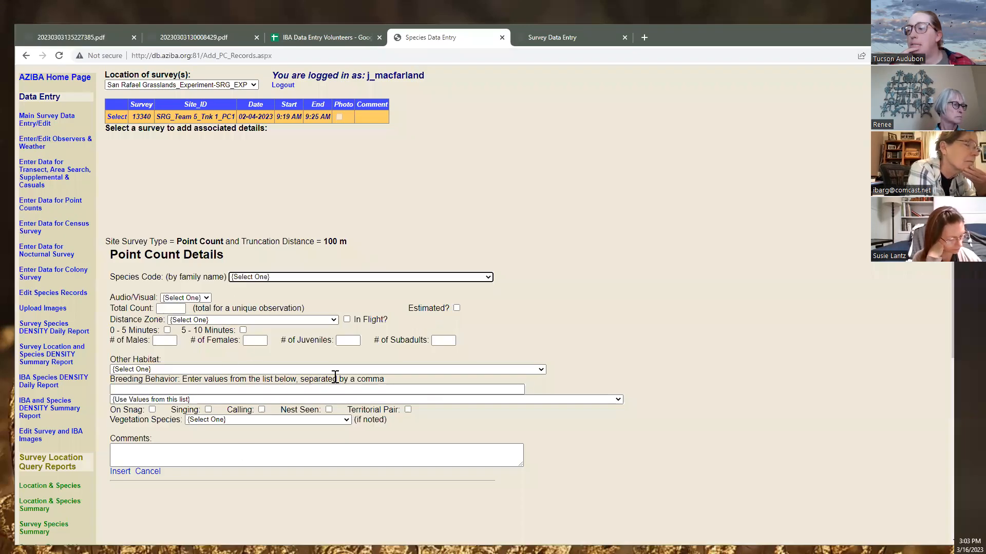
{"action": "left_click", "coordinate": [316, 277]}
{"action": "type", "text": "savs"}
{"action": "key", "text": "Return"}
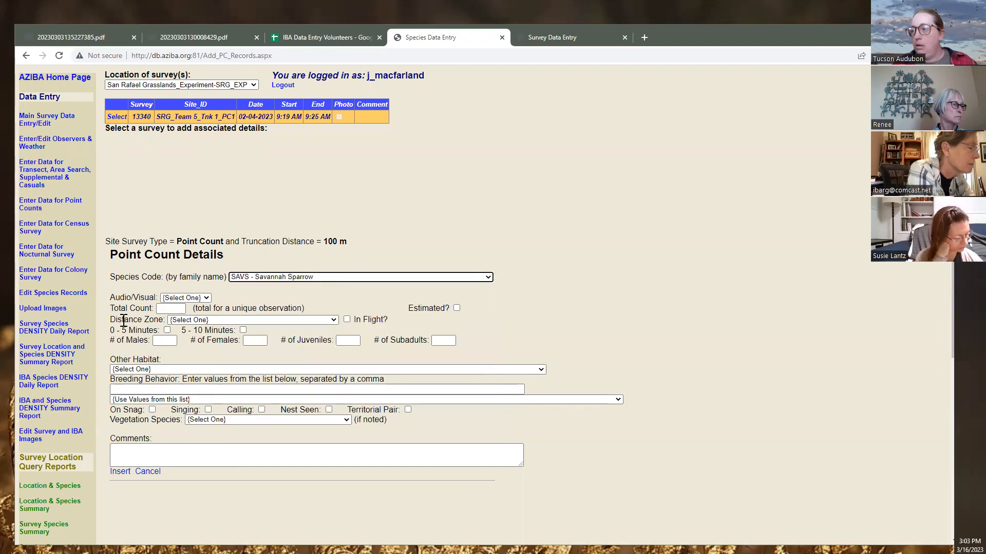
Mark the Savannah Sparrow detection as Audio after checking the scanned sheet
{"action": "left_click", "coordinate": [169, 298]}
{"action": "left_click", "coordinate": [64, 38]}
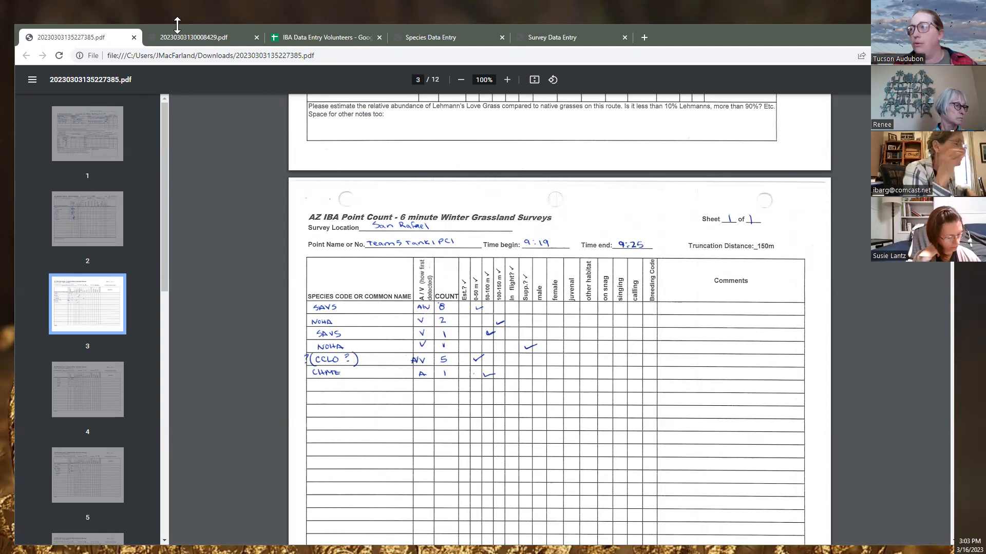
{"action": "left_click", "coordinate": [328, 38]}
{"action": "left_click", "coordinate": [447, 44]}
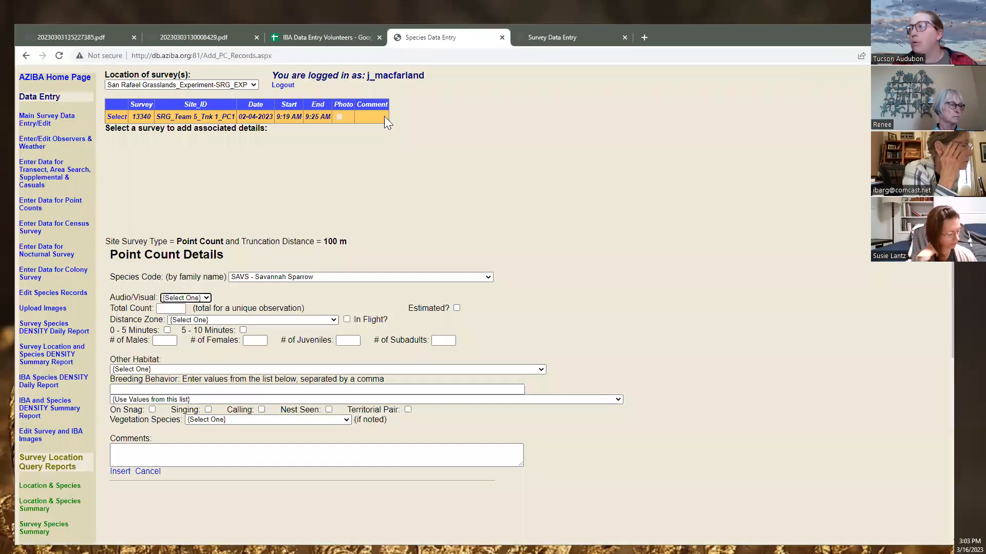
{"action": "left_click", "coordinate": [184, 299]}
{"action": "left_click", "coordinate": [172, 316]}
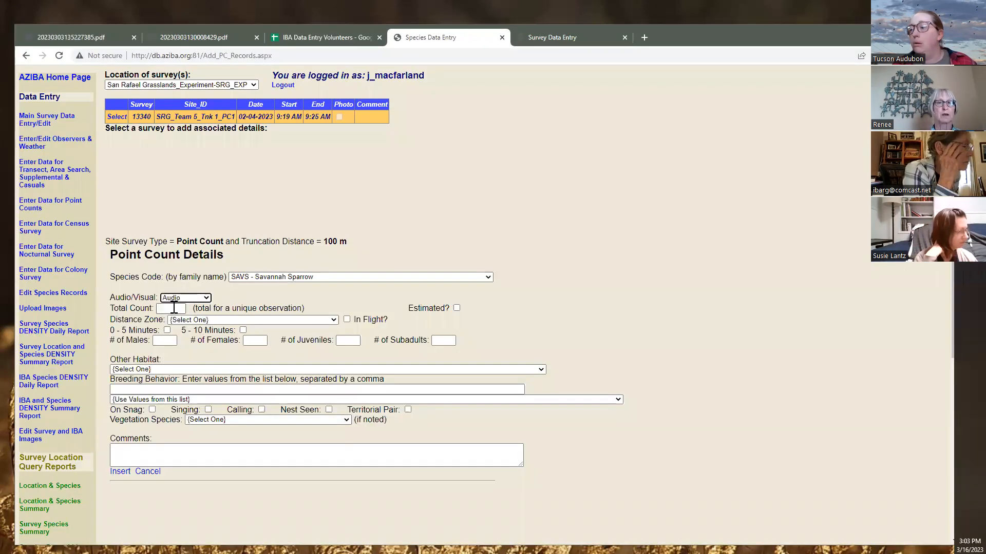
Enter total count 18 and distance zone 0–50 meters, then insert the record
{"action": "left_click", "coordinate": [175, 308]}
{"action": "type", "text": "1"}
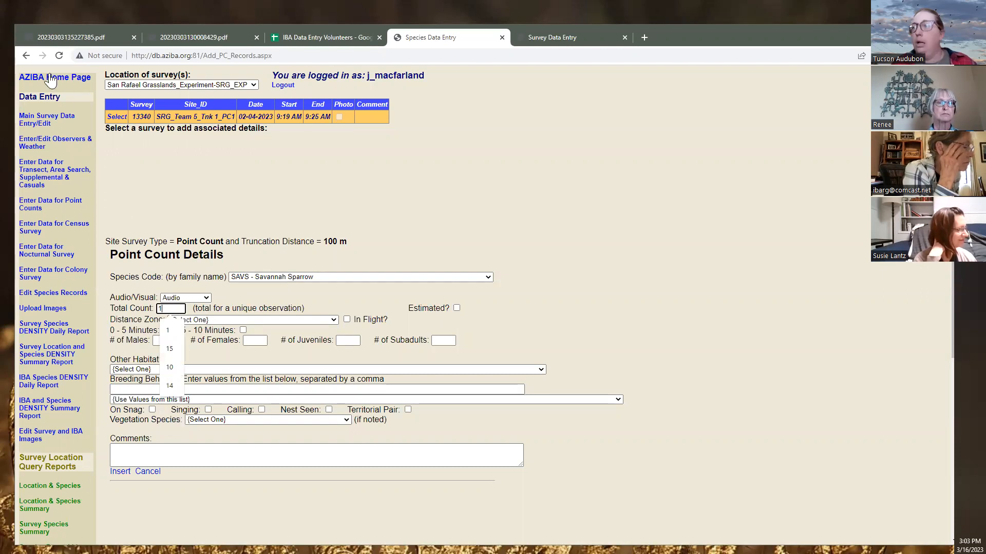
{"action": "left_click", "coordinate": [42, 41]}
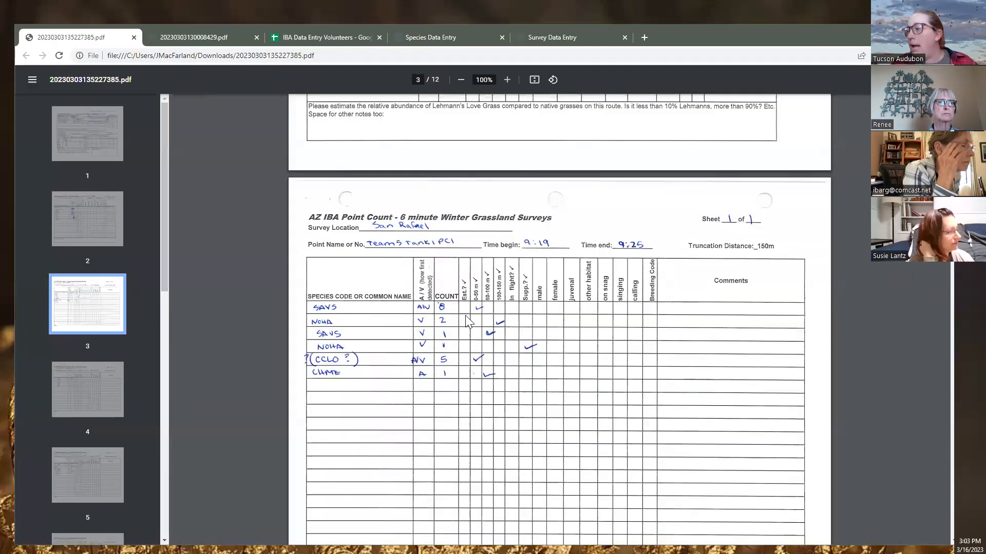
{"action": "left_click", "coordinate": [430, 43]}
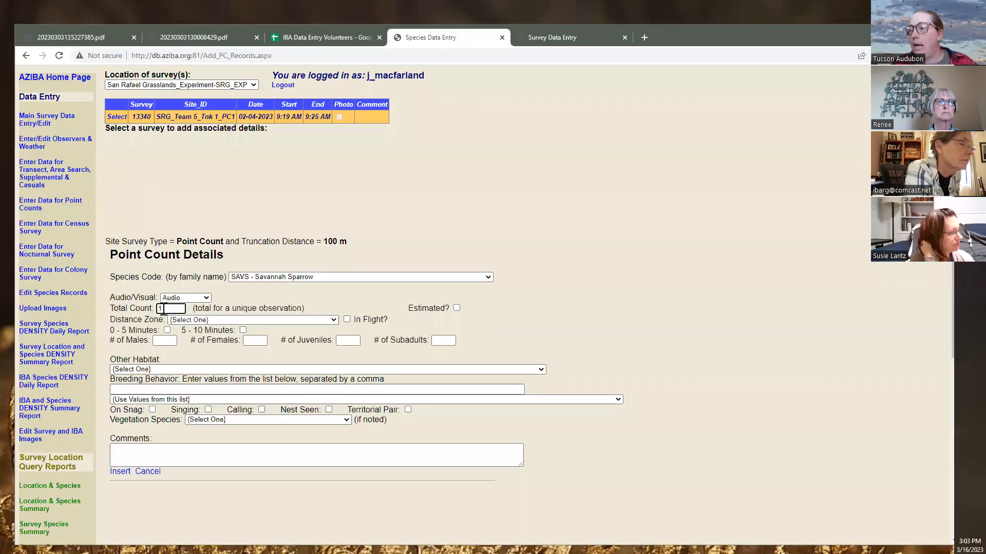
{"action": "type", "text": "8"}
{"action": "left_click", "coordinate": [201, 321]}
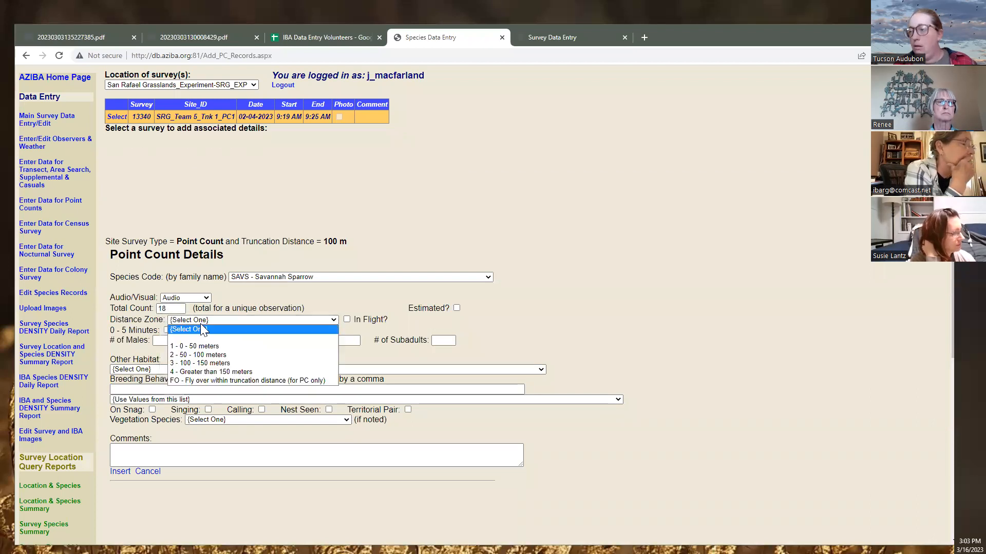
{"action": "left_click", "coordinate": [198, 346]}
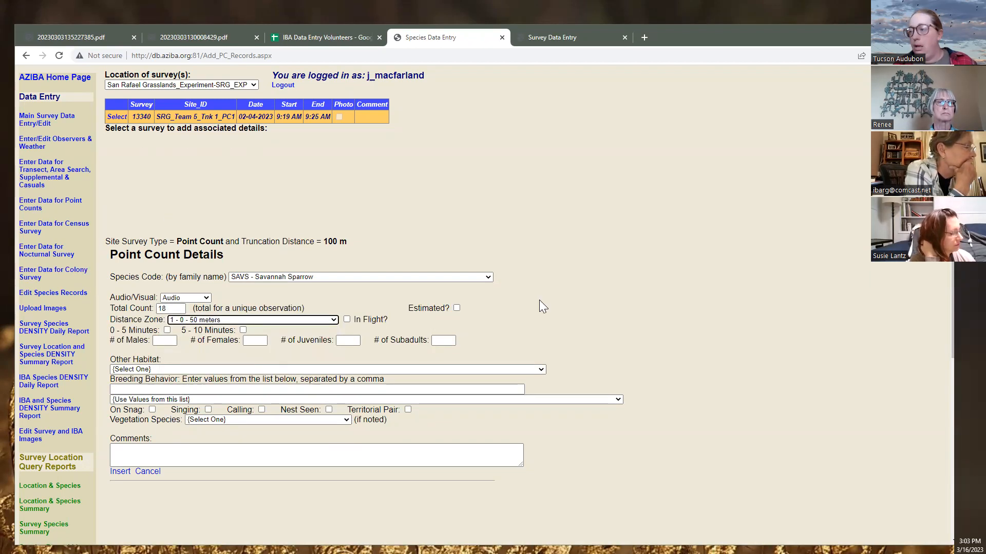
{"action": "left_click", "coordinate": [119, 472]}
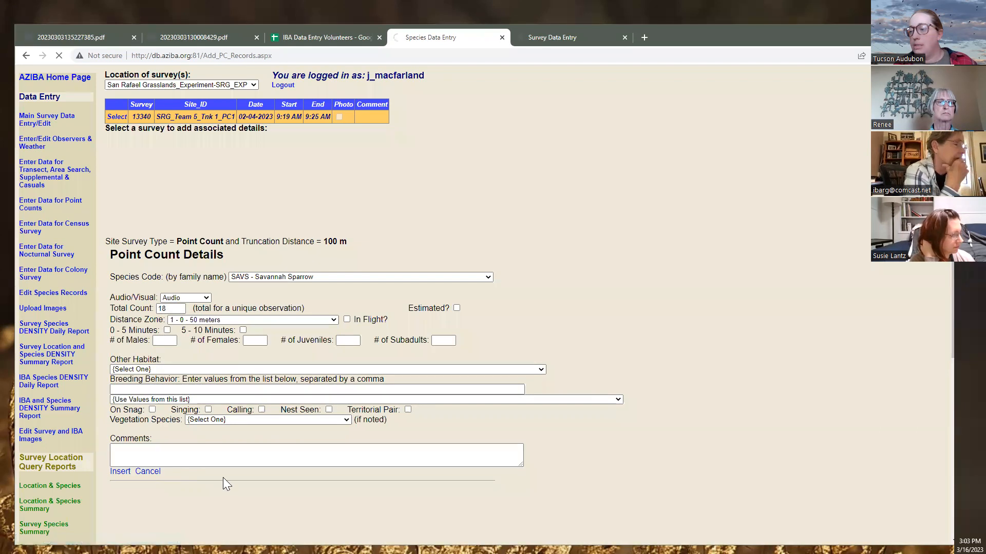
{"action": "scroll", "coordinate": [204, 501], "scroll_direction": "down", "scroll_amount": 3}
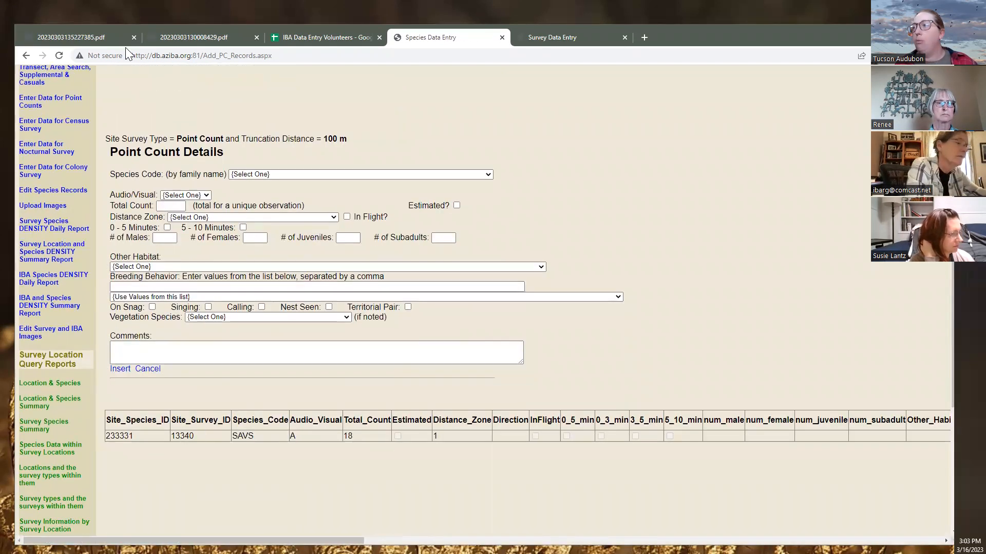
Find the Tank 1 PC2 sheet on page 4 of the scanned survey PDFs
{"action": "left_click", "coordinate": [190, 38]}
{"action": "left_click", "coordinate": [89, 39]}
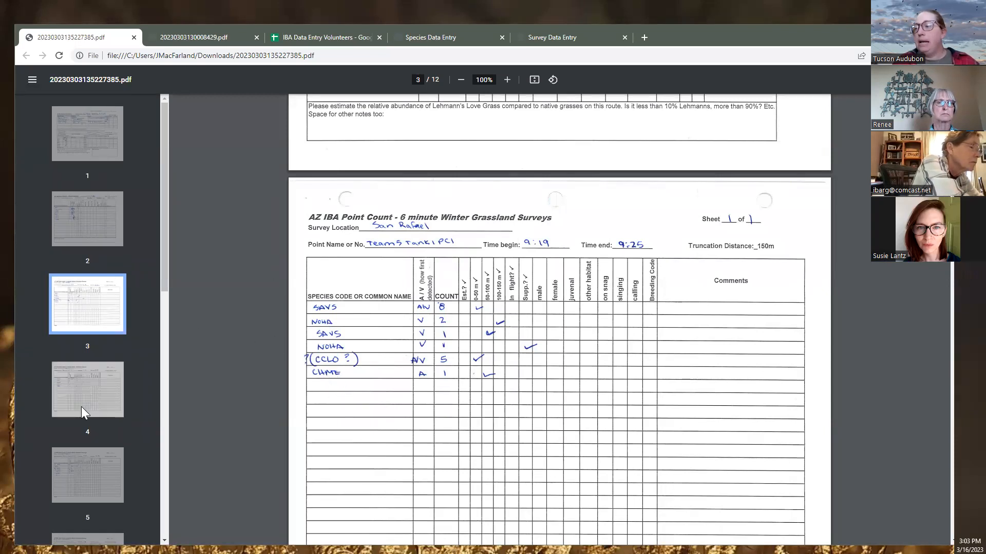
{"action": "left_click", "coordinate": [81, 393]}
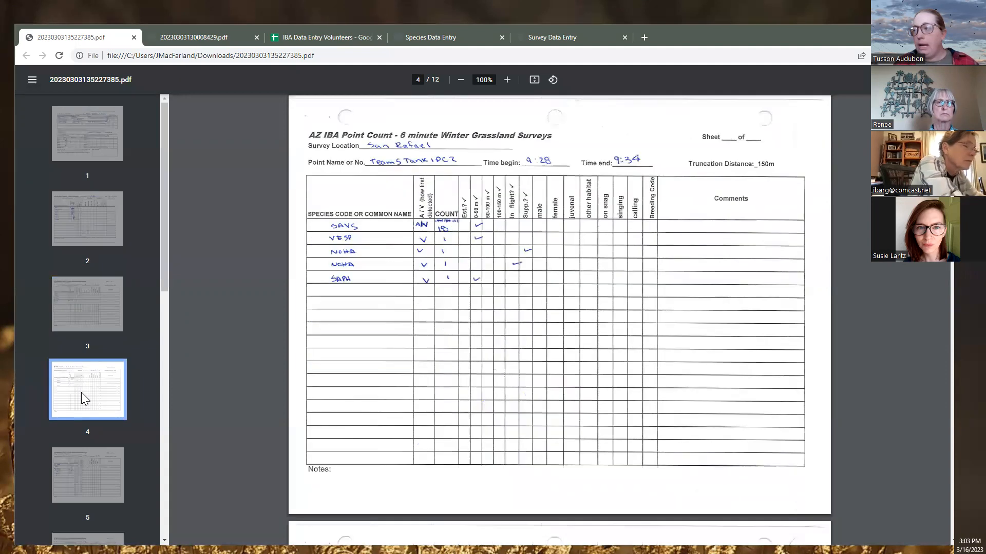
{"action": "left_click", "coordinate": [229, 35]}
{"action": "left_click", "coordinate": [414, 39]}
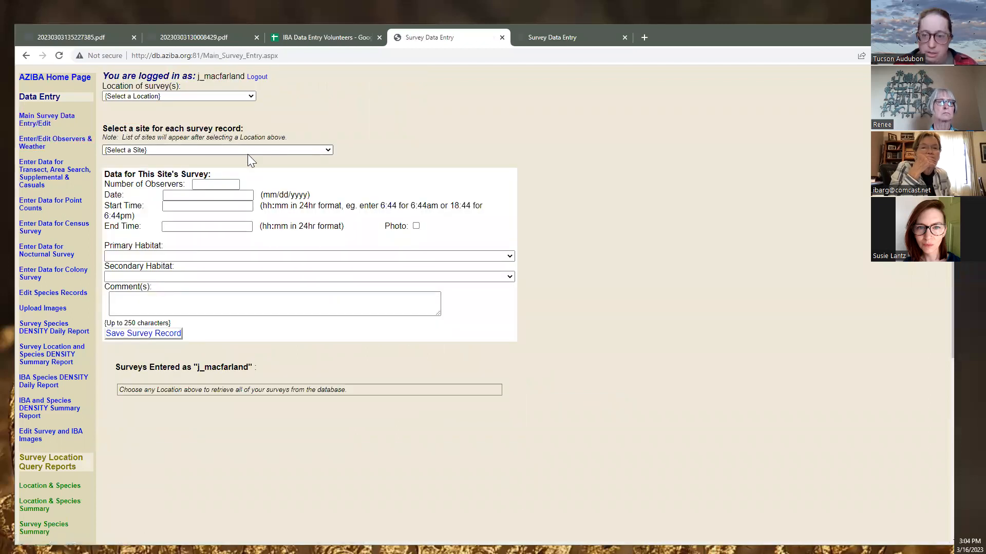
Set location San Rafael Grasslands_Experiment and site SRG_Team 5_Tnk 1_PC2
{"action": "left_click", "coordinate": [218, 96]}
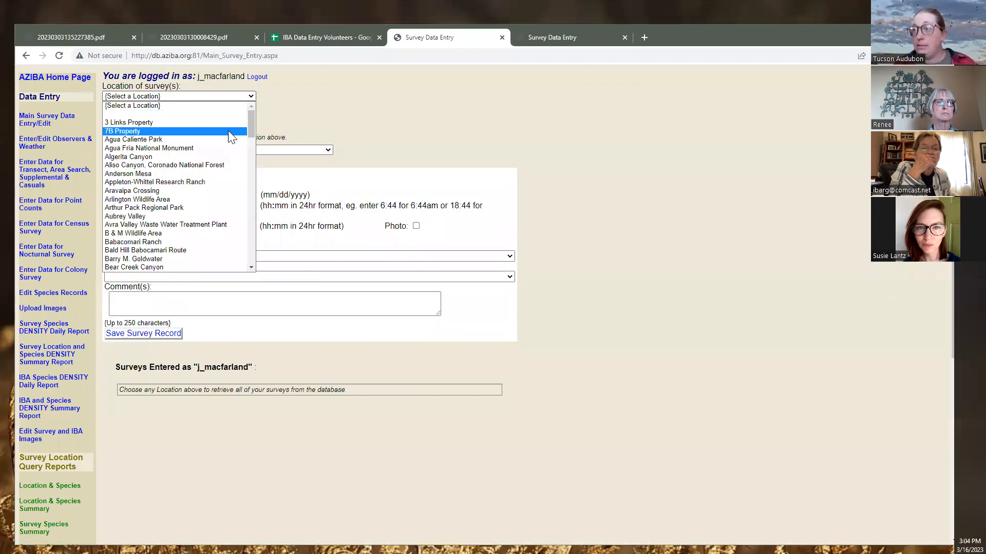
{"action": "type", "text": "san"}
{"action": "scroll", "coordinate": [184, 241], "scroll_direction": "down", "scroll_amount": 3}
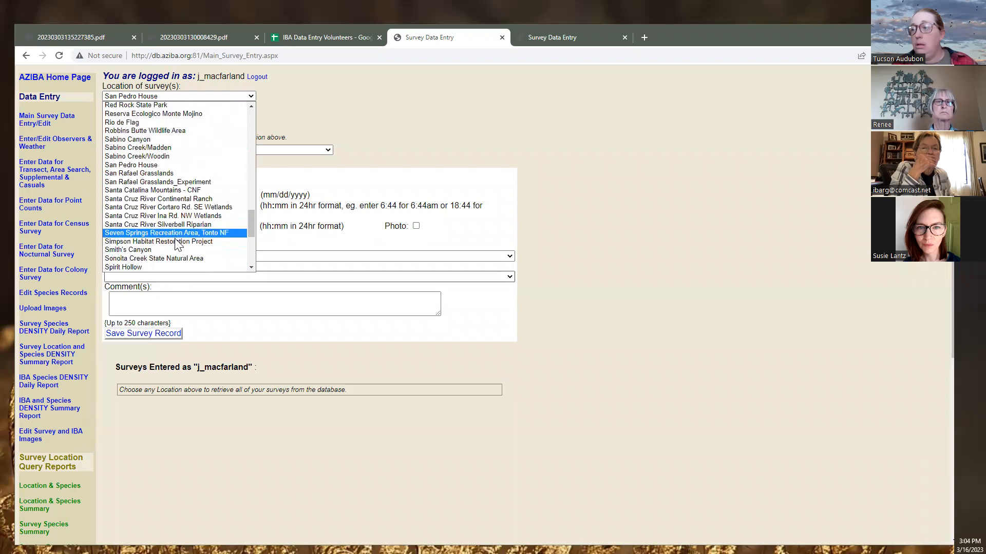
{"action": "left_click", "coordinate": [183, 184]}
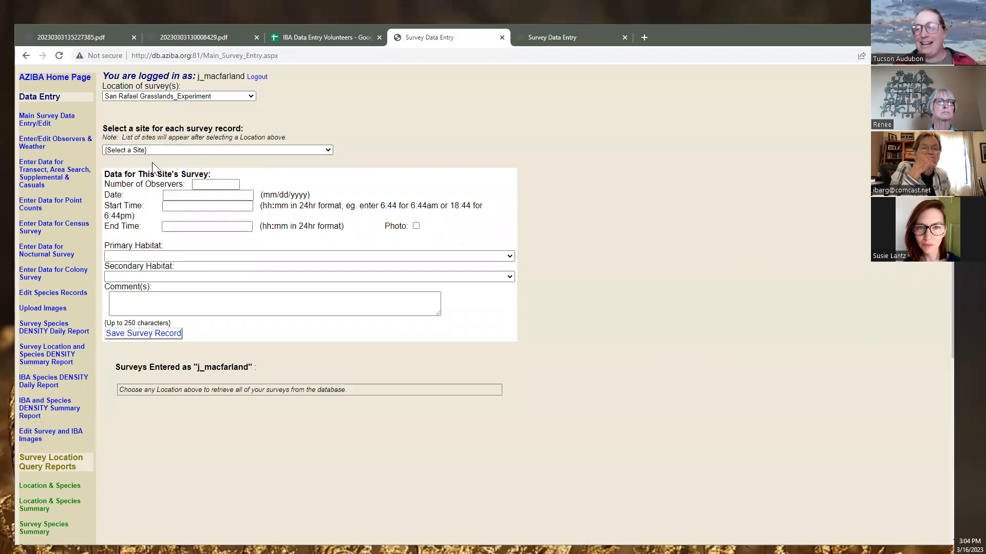
{"action": "left_click", "coordinate": [161, 150]}
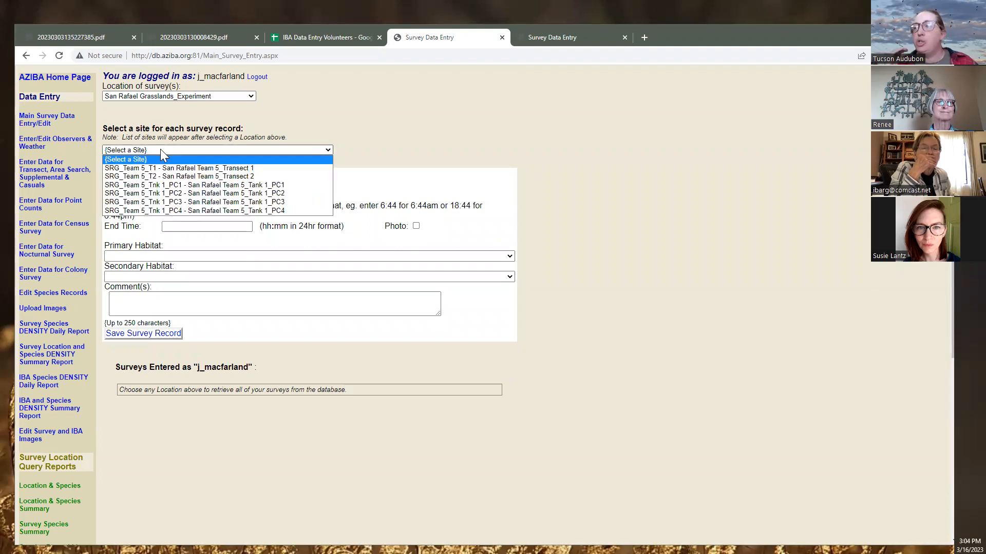
{"action": "left_click", "coordinate": [181, 194]}
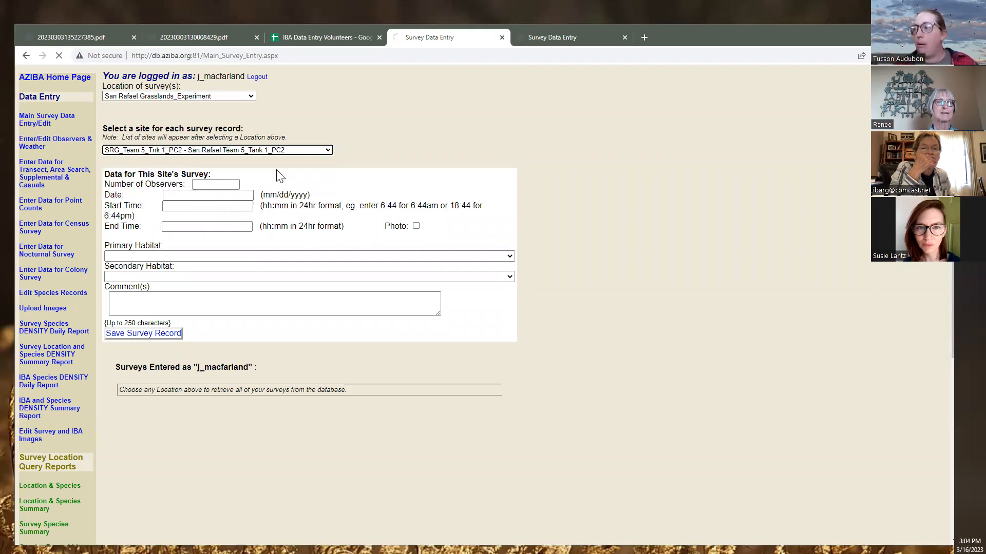
Enter 4 observers and survey date 2/4/2023, correcting the mistyped day after checking the sheet
{"action": "left_click", "coordinate": [208, 185]}
{"action": "type", "text": "4"}
{"action": "left_click", "coordinate": [210, 196]}
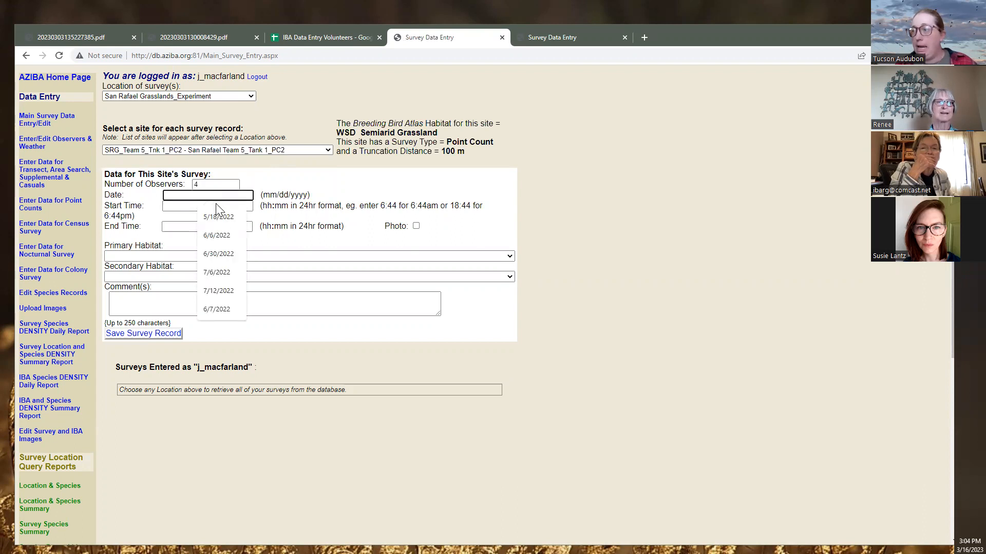
{"action": "type", "text": "2/23/2023"}
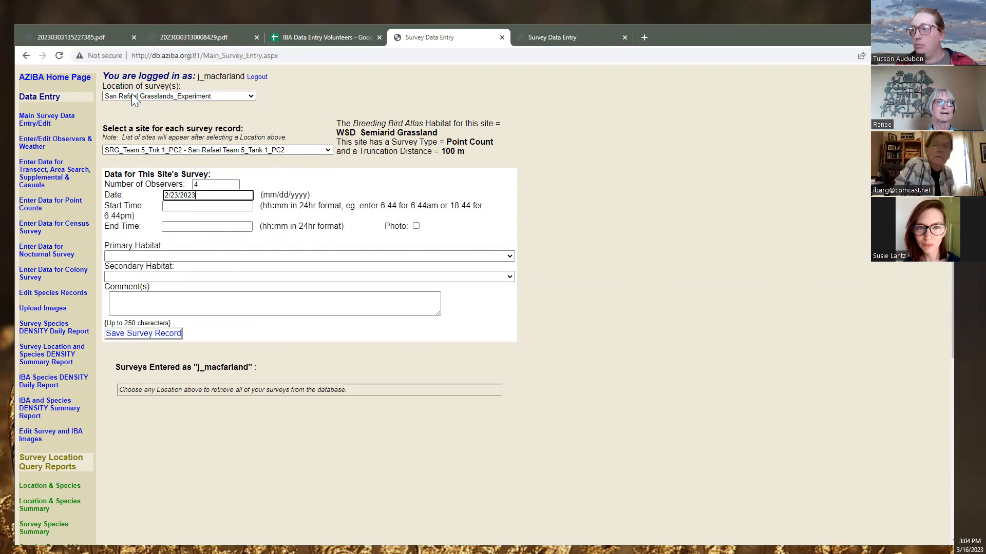
{"action": "left_click", "coordinate": [51, 38]}
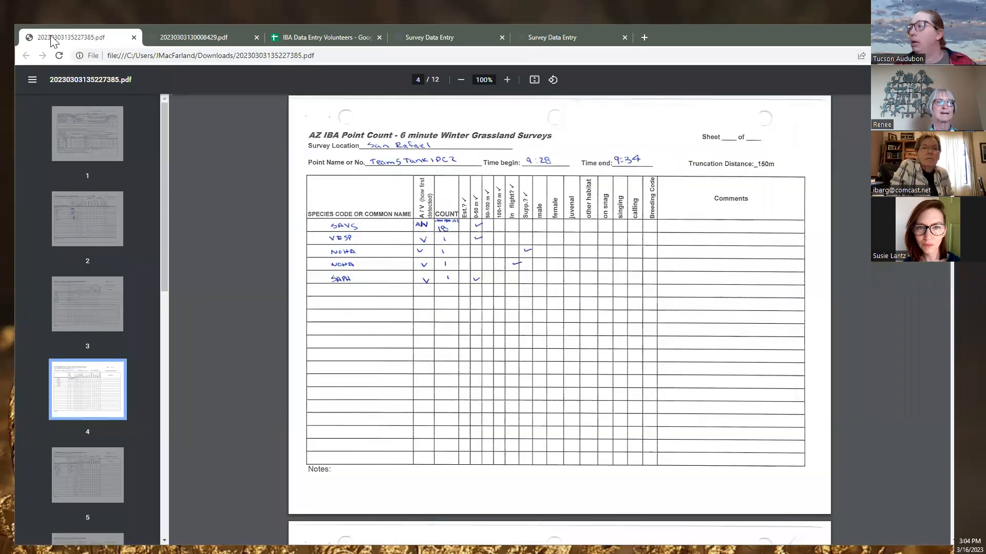
{"action": "scroll", "coordinate": [487, 272], "scroll_direction": "up", "scroll_amount": 20}
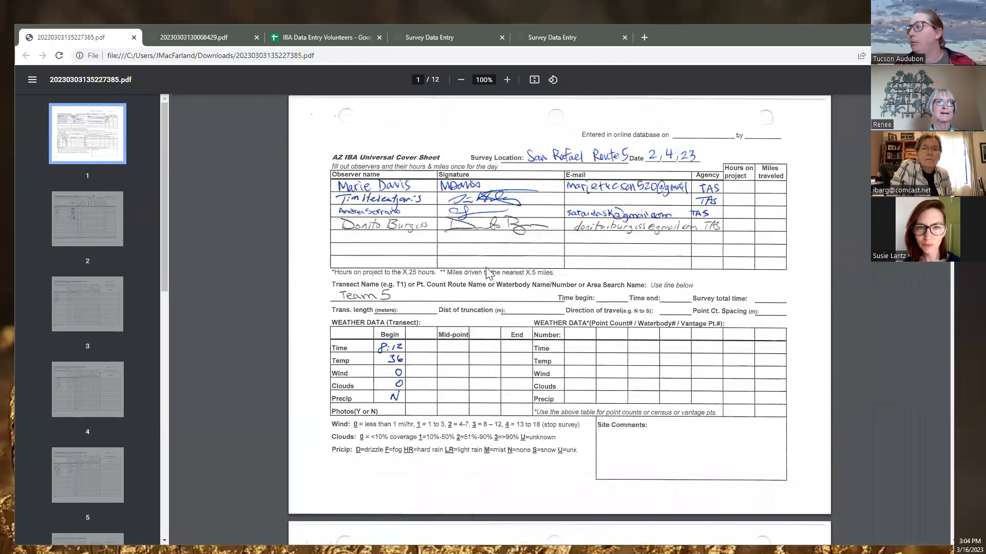
{"action": "scroll", "coordinate": [487, 272], "scroll_direction": "down", "scroll_amount": 9}
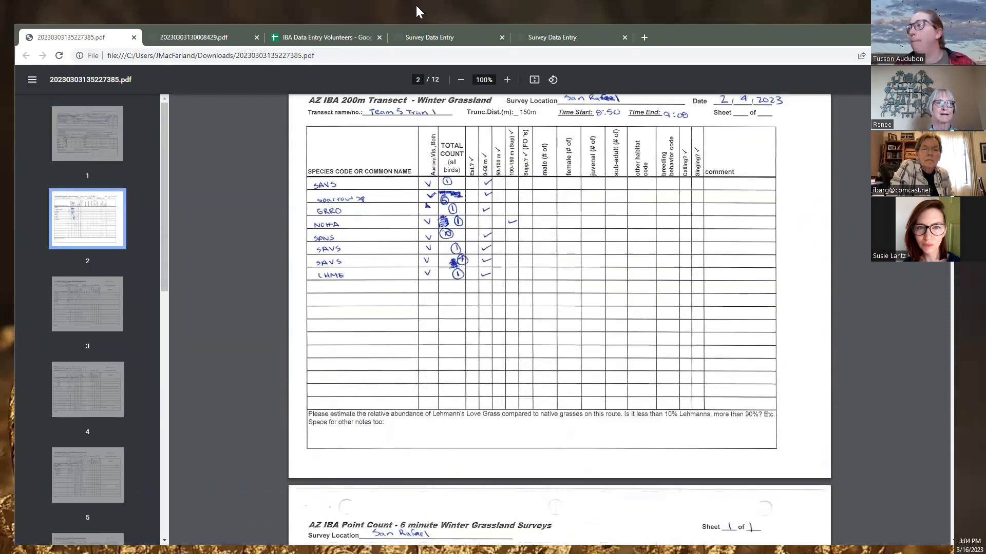
{"action": "left_click", "coordinate": [417, 37]}
{"action": "left_click_drag", "start_coordinate": [171, 195], "coordinate": [180, 199]}
{"action": "type", "text": "4"}
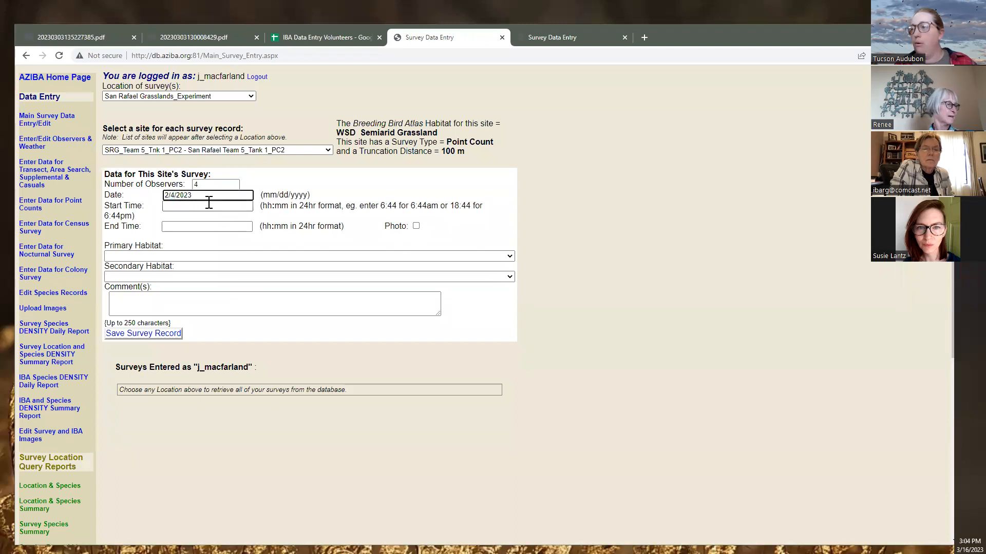
Enter start time 9:28 and end time 9:34, then save the survey record
{"action": "key", "text": "ctrl+1"}
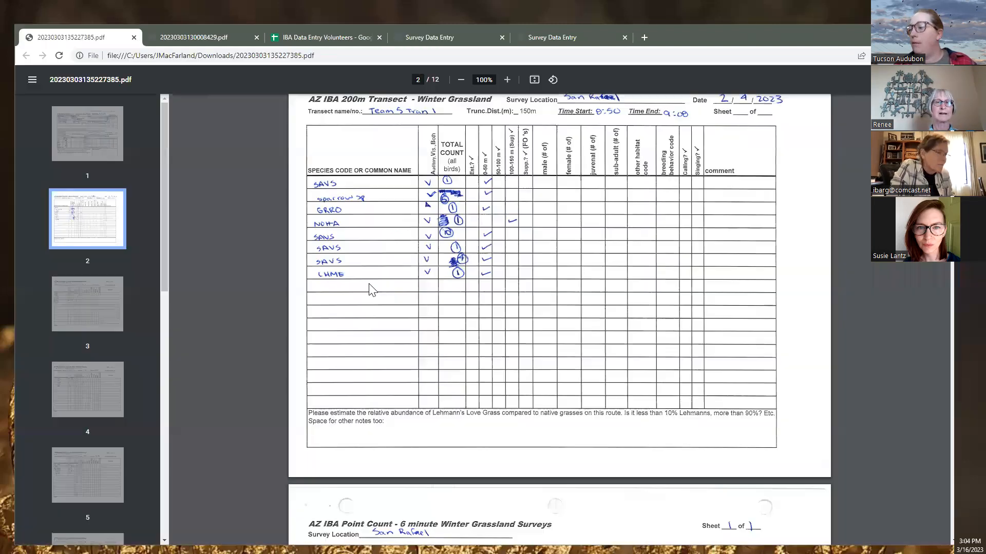
{"action": "scroll", "coordinate": [373, 291], "scroll_direction": "down", "scroll_amount": 10}
{"action": "scroll", "coordinate": [373, 291], "scroll_direction": "down", "scroll_amount": 2}
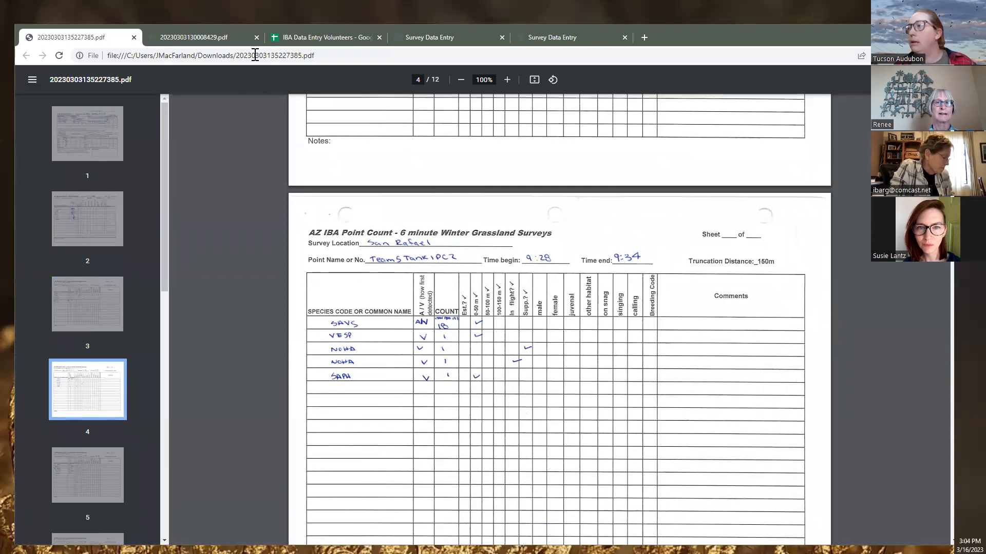
{"action": "left_click", "coordinate": [428, 38]}
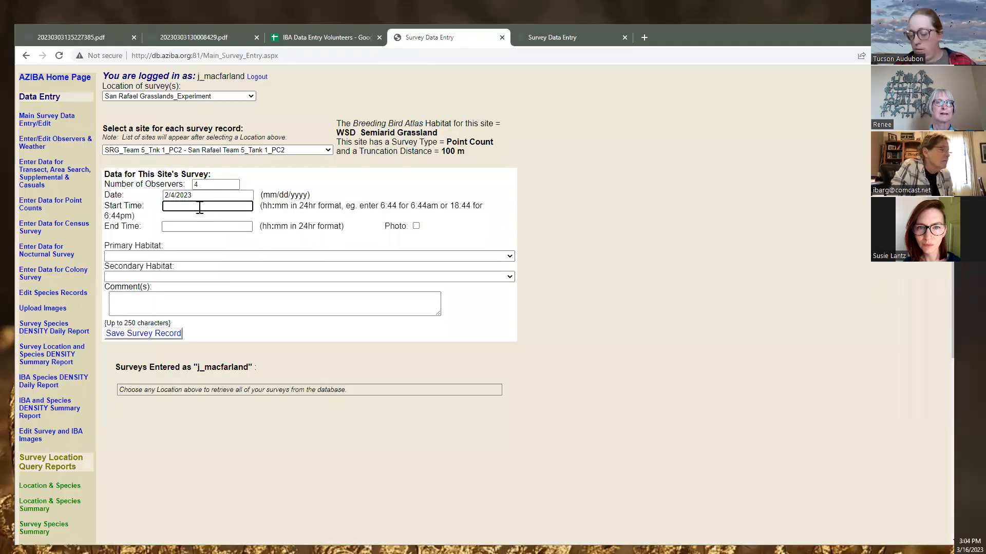
{"action": "type", "text": "9:28"}
{"action": "left_click", "coordinate": [203, 225]}
{"action": "type", "text": "9:34"}
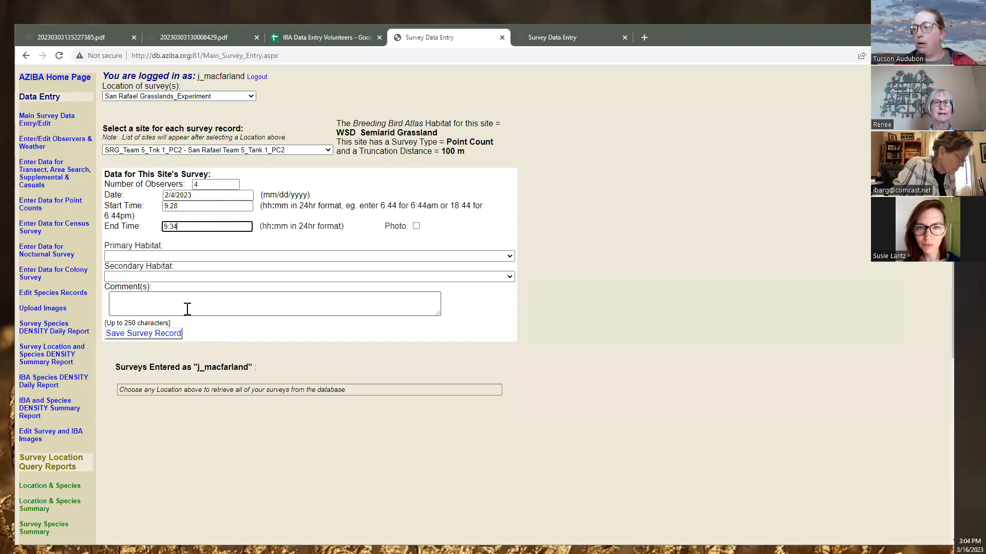
{"action": "left_click", "coordinate": [113, 334]}
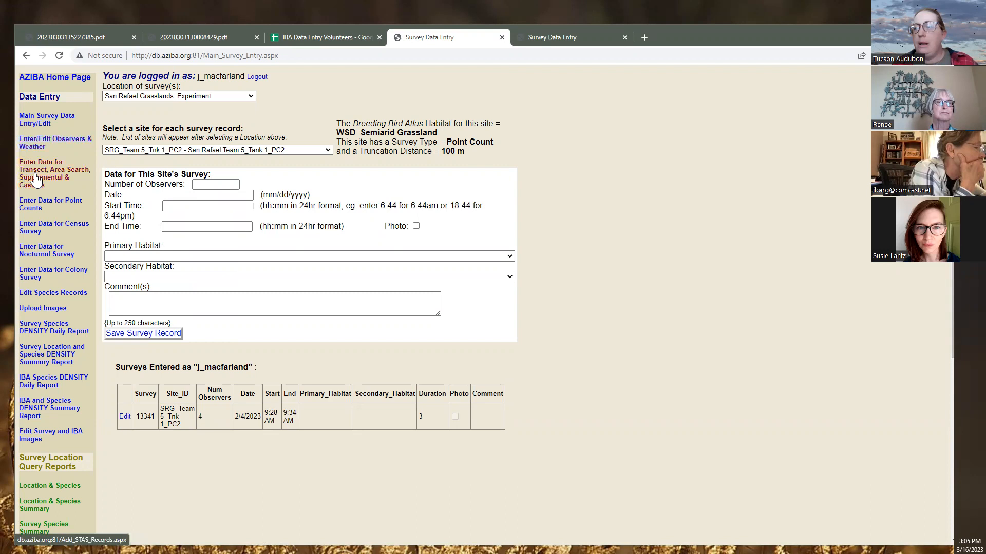
{"action": "left_click", "coordinate": [29, 204]}
Choose location San Rafael Grasslands_Experiment-SRG_EXP and select survey 13341 for species entry
{"action": "left_click", "coordinate": [170, 86]}
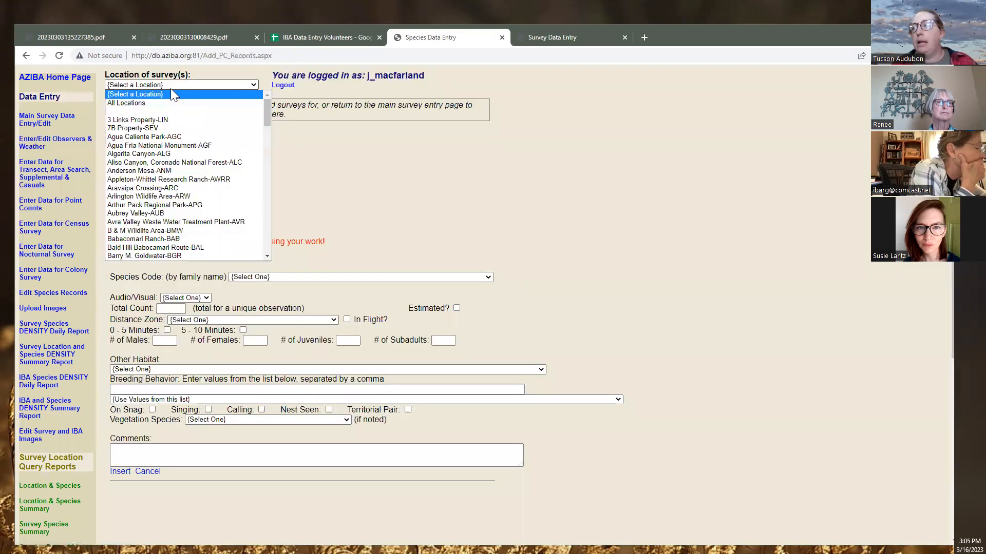
{"action": "type", "text": "san"}
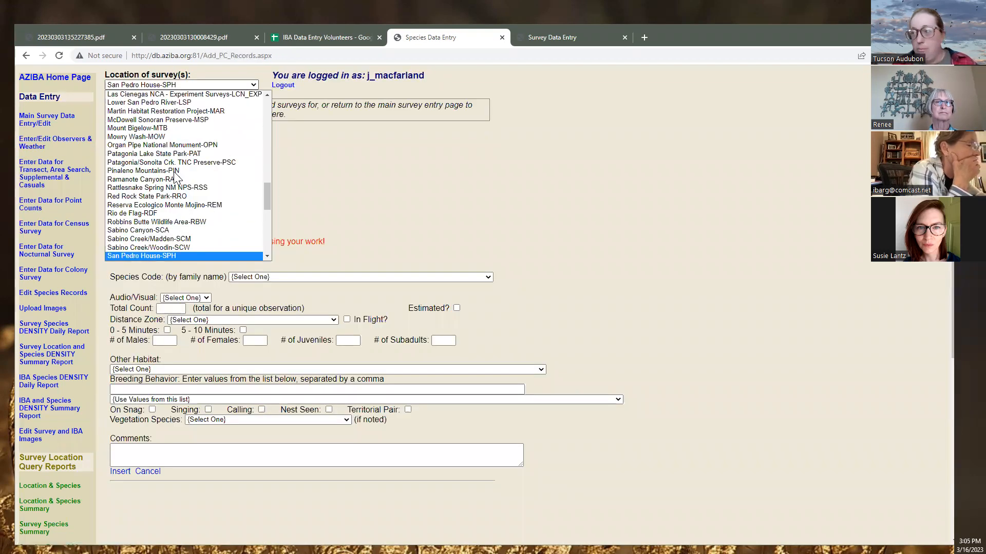
{"action": "scroll", "coordinate": [174, 189], "scroll_direction": "down", "scroll_amount": 2}
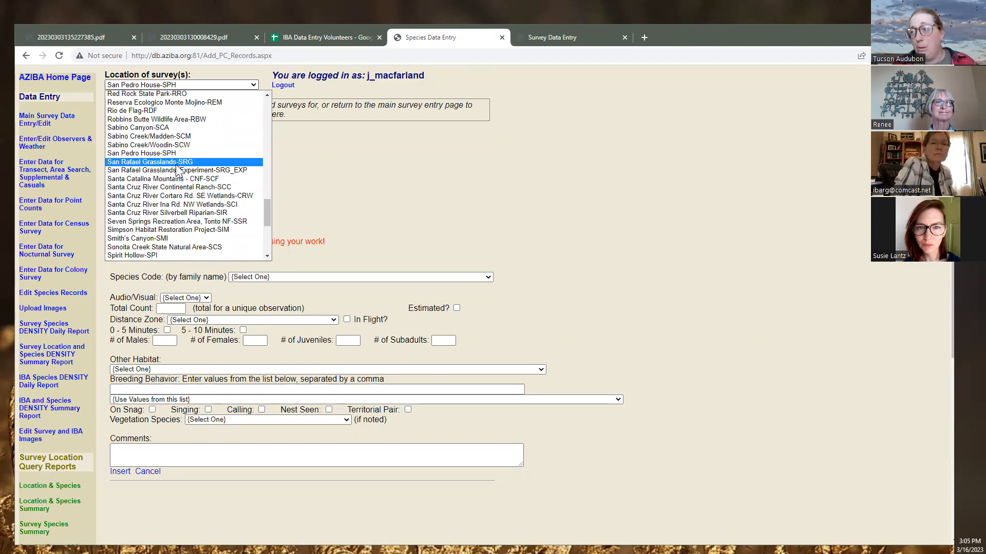
{"action": "left_click", "coordinate": [179, 169]}
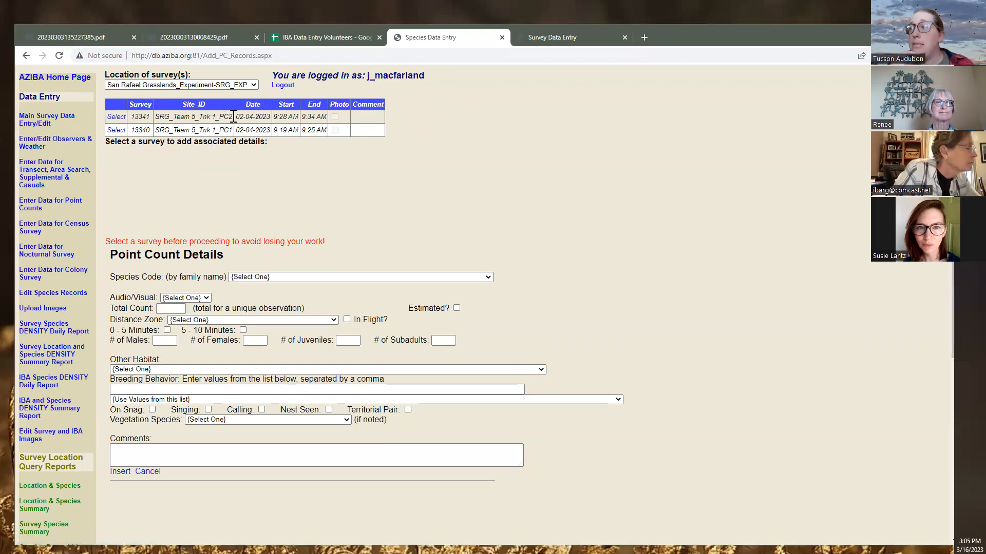
{"action": "left_click", "coordinate": [117, 118]}
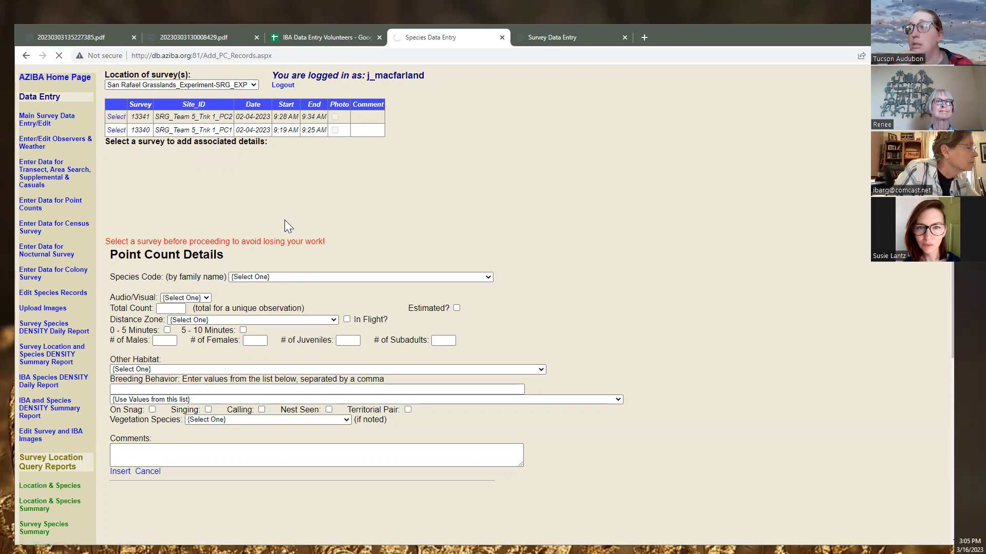
{"action": "left_click", "coordinate": [270, 278]}
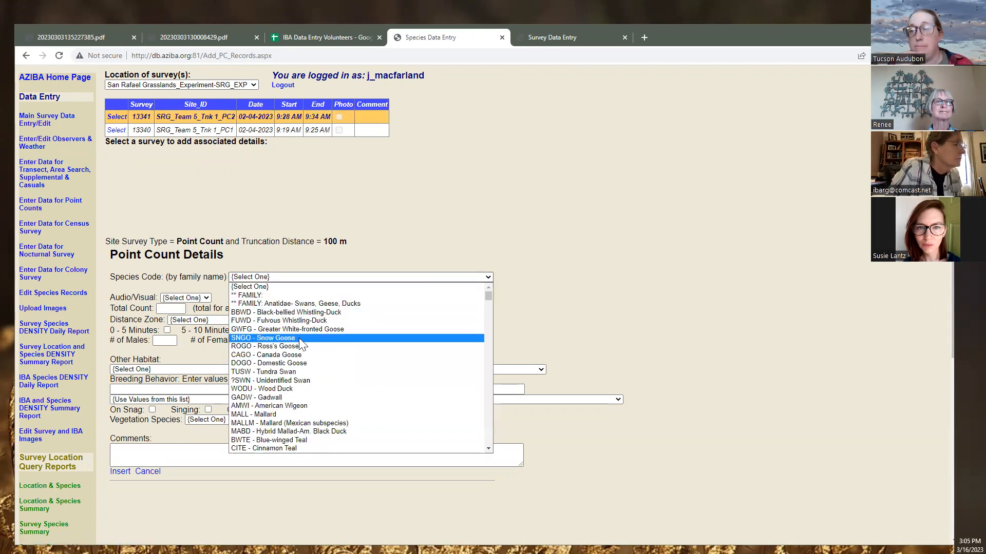
{"action": "left_click", "coordinate": [312, 239]}
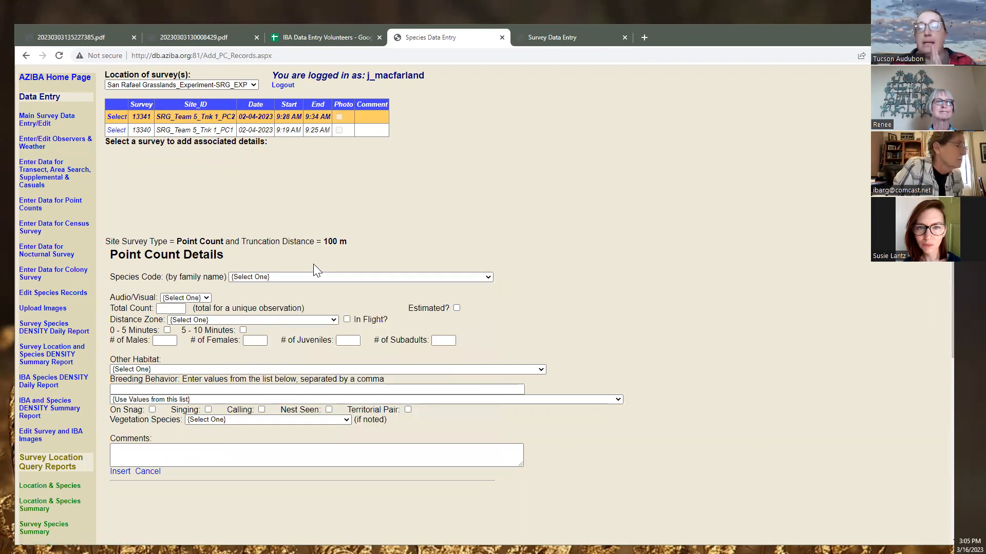
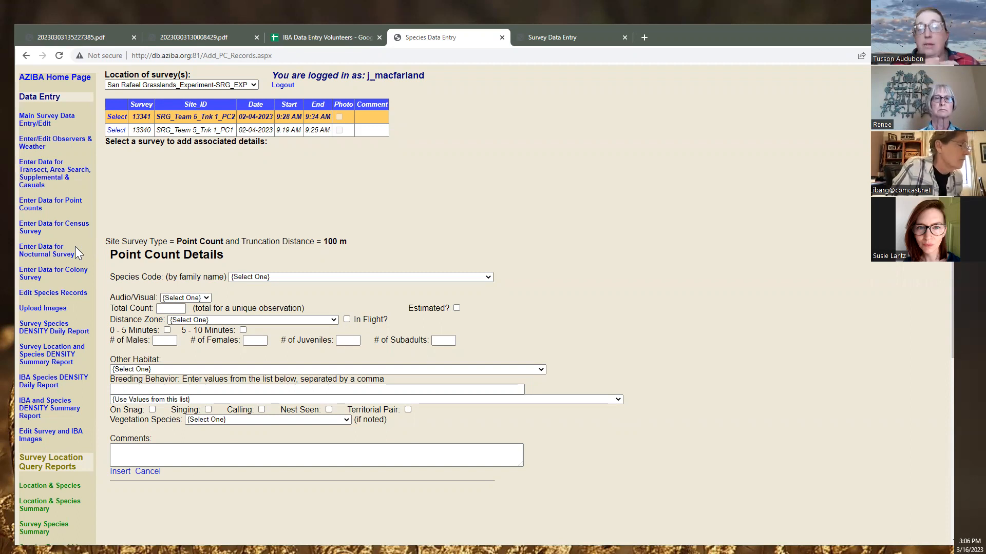
Review the 20230303135227385.pdf survey sheets, then return to the Species Data Entry form
{"action": "left_click", "coordinate": [190, 38]}
{"action": "left_click", "coordinate": [60, 37]}
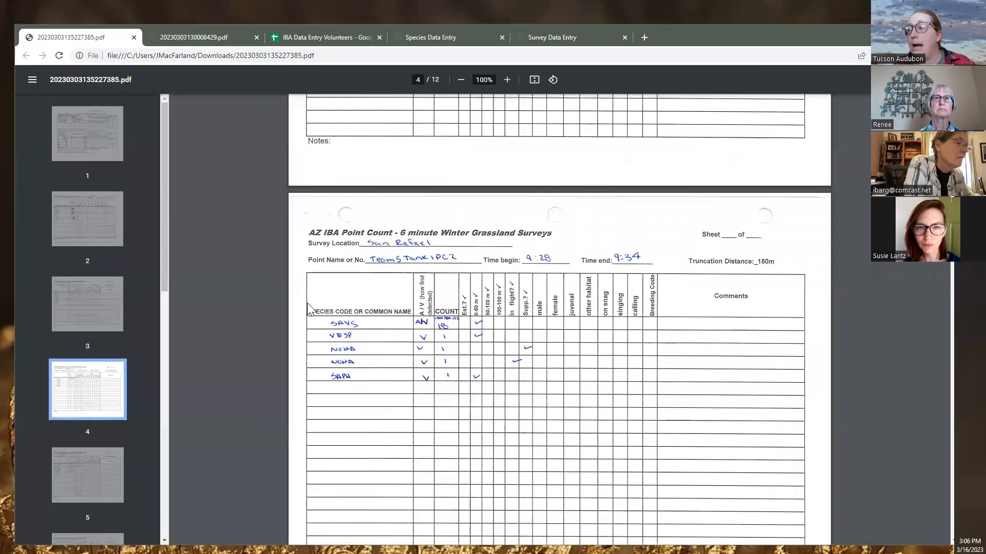
{"action": "scroll", "coordinate": [854, 253], "scroll_direction": "up", "scroll_amount": 15}
{"action": "scroll", "coordinate": [945, 359], "scroll_direction": "up", "scroll_amount": 2}
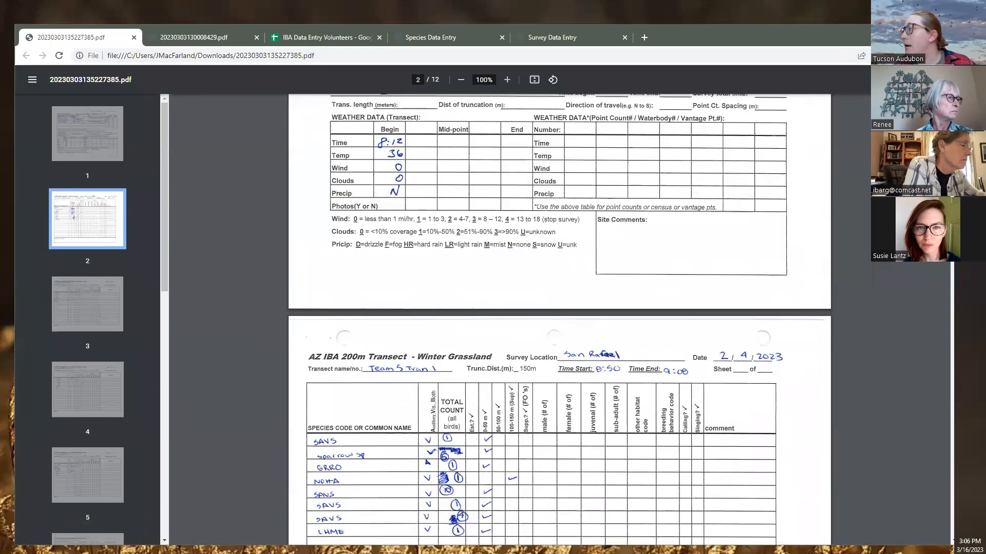
{"action": "scroll", "coordinate": [944, 359], "scroll_direction": "down", "scroll_amount": 20}
{"action": "scroll", "coordinate": [944, 358], "scroll_direction": "down", "scroll_amount": 20}
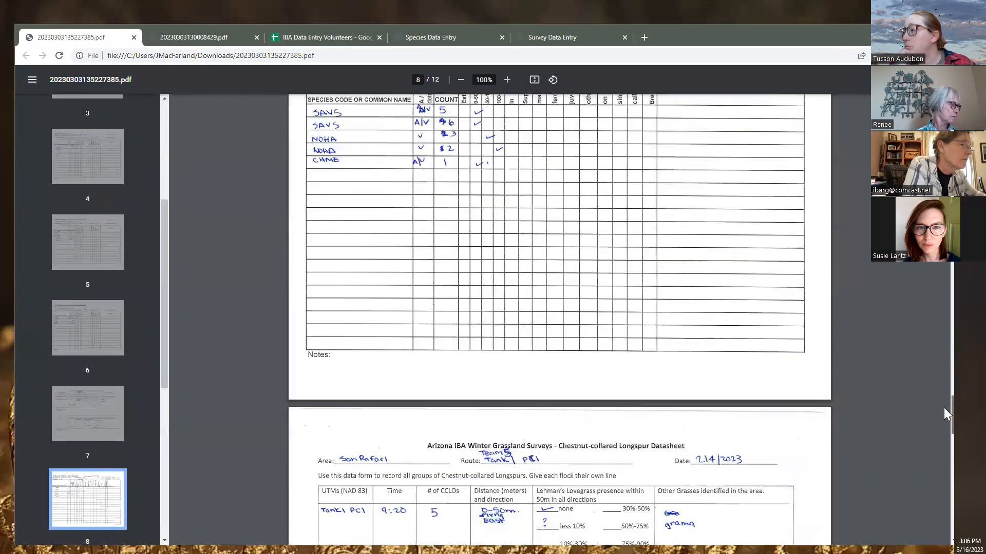
{"action": "scroll", "coordinate": [631, 389], "scroll_direction": "down", "scroll_amount": 8}
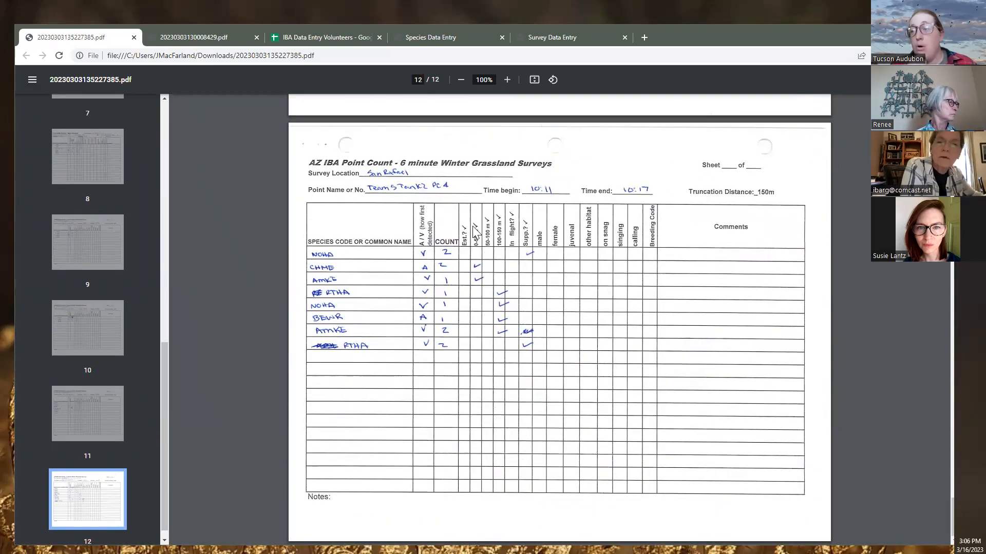
{"action": "left_click", "coordinate": [410, 39]}
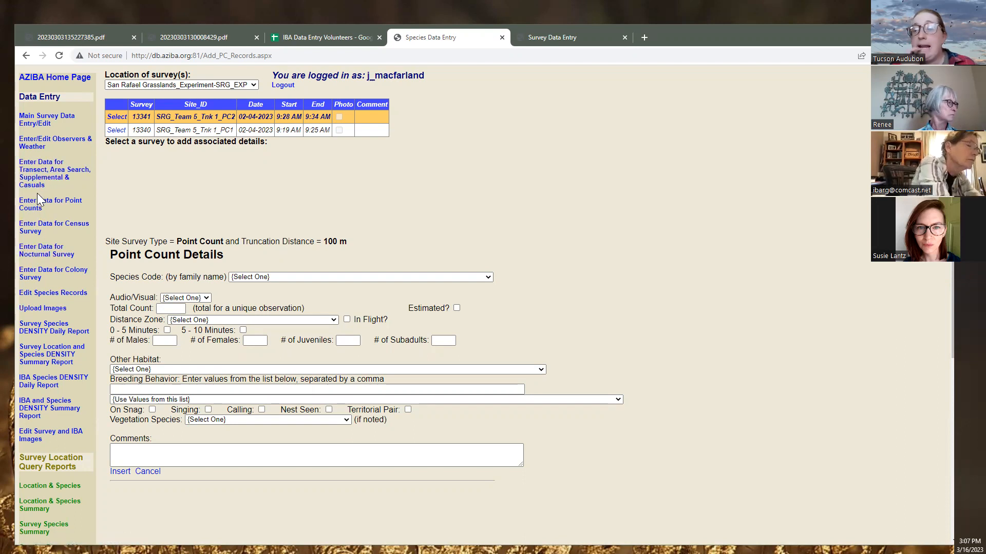
Try Las Cienegas National Conservation Area, then Las Cienegas NCA - Experiment Surveys as location
{"action": "left_click", "coordinate": [201, 85]}
{"action": "left_click", "coordinate": [201, 85]}
{"action": "left_click", "coordinate": [201, 85]}
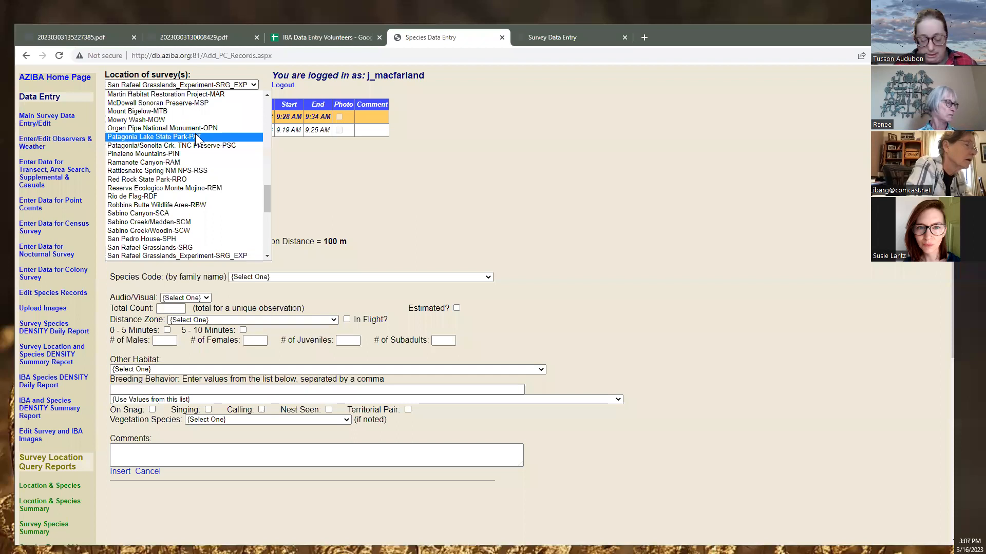
{"action": "scroll", "coordinate": [197, 137], "scroll_direction": "up", "scroll_amount": 1}
{"action": "left_click", "coordinate": [190, 94]}
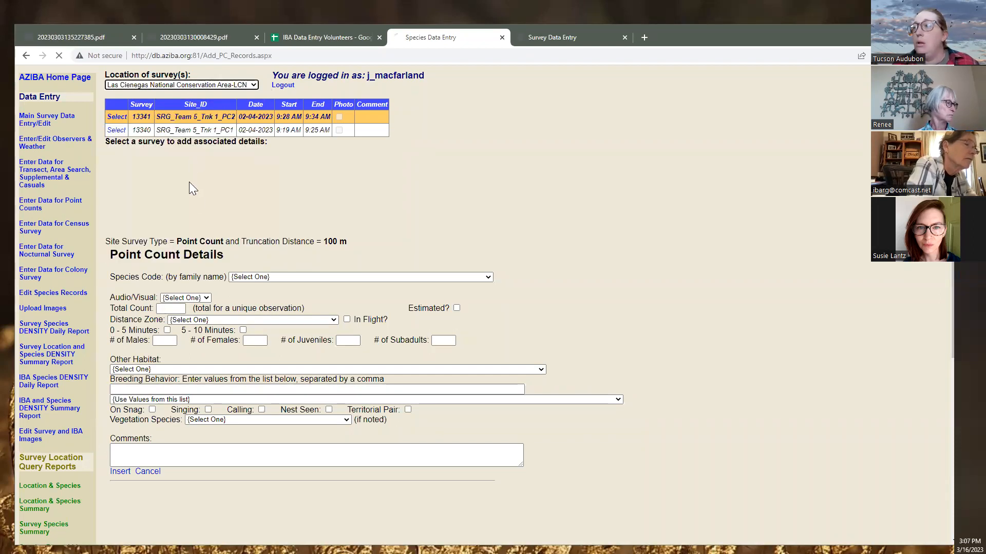
{"action": "left_click", "coordinate": [206, 85]}
{"action": "scroll", "coordinate": [211, 170], "scroll_direction": "down", "scroll_amount": 3}
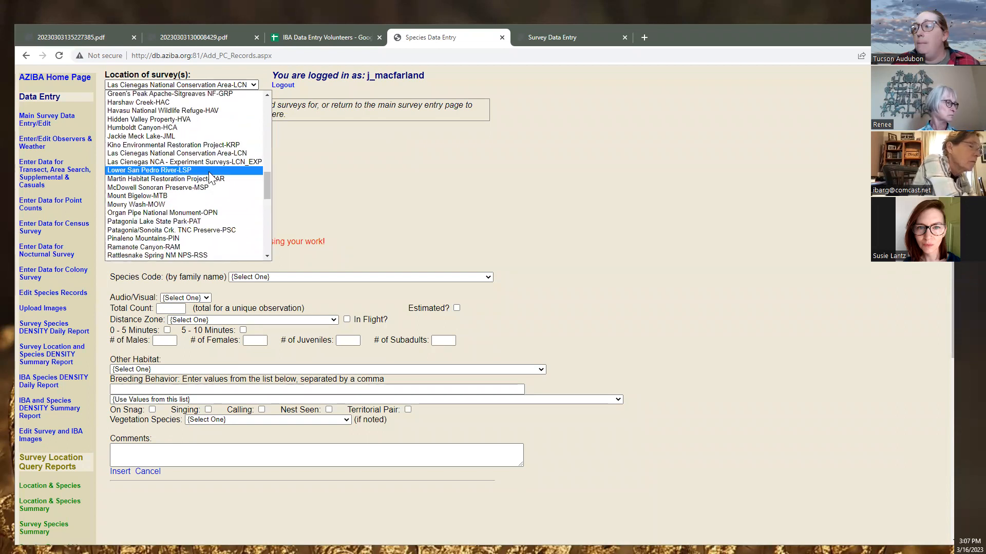
{"action": "left_click", "coordinate": [212, 161]}
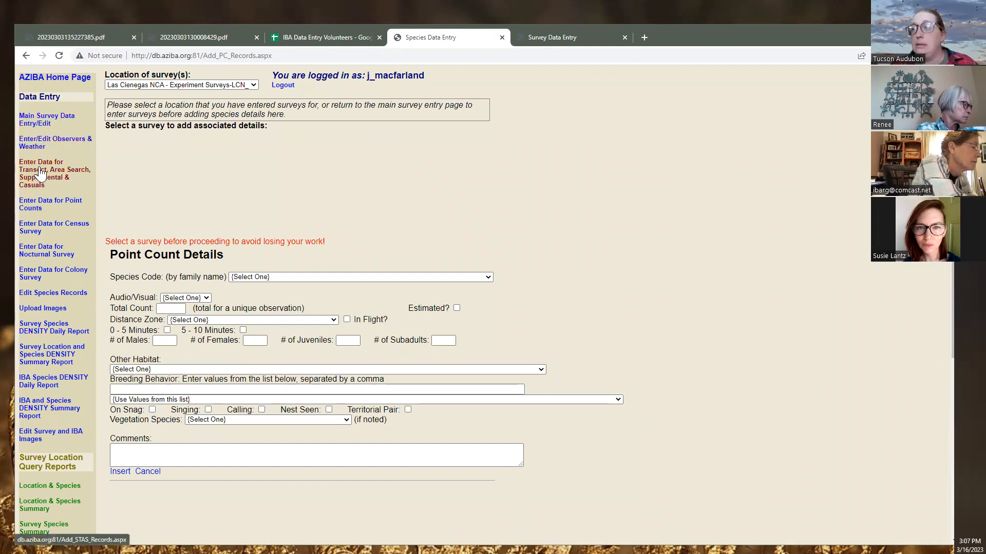
Choose Las Cienegas NCA - Experiment Surveys on the transect entry page, then go to Main Survey Data Entry
{"action": "left_click", "coordinate": [32, 188]}
{"action": "left_click", "coordinate": [189, 87]}
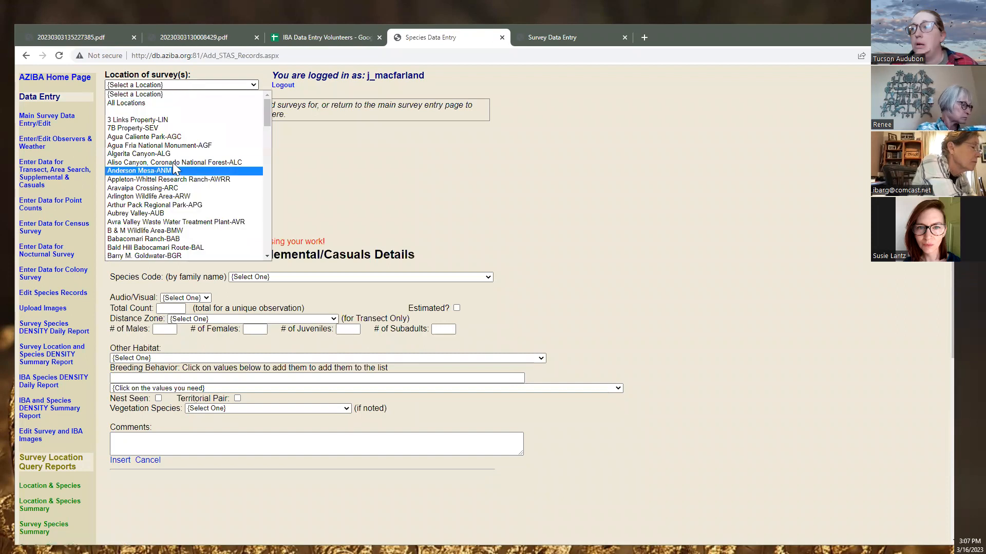
{"action": "key", "text": "l"}
{"action": "scroll", "coordinate": [139, 246], "scroll_direction": "down", "scroll_amount": 1}
{"action": "left_click", "coordinate": [230, 198]}
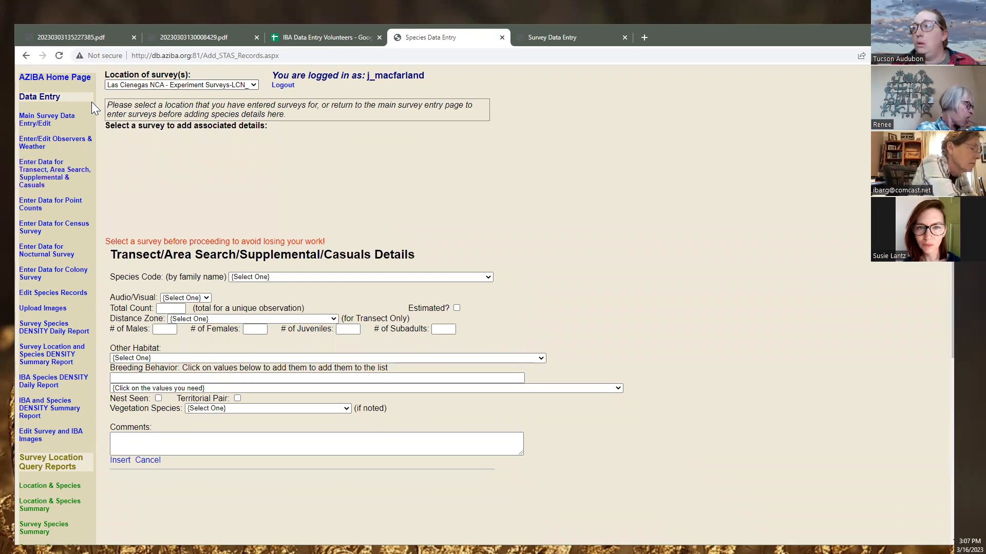
{"action": "left_click", "coordinate": [46, 118]}
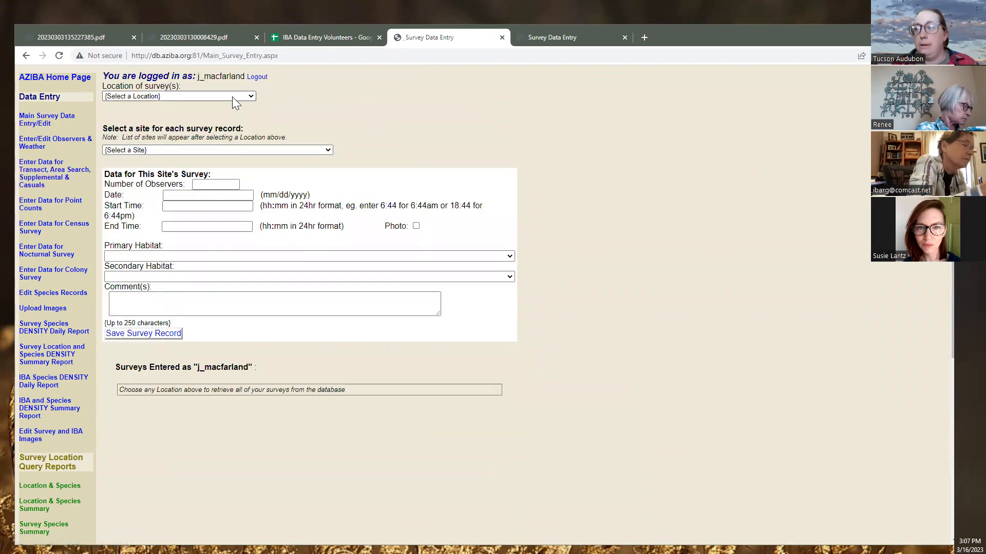
Choose Las Cienegas NCA - Experiment Surveys as the survey location
{"action": "left_click", "coordinate": [204, 96]}
{"action": "key", "text": "l"}
{"action": "scroll", "coordinate": [210, 133], "scroll_direction": "down", "scroll_amount": 4}
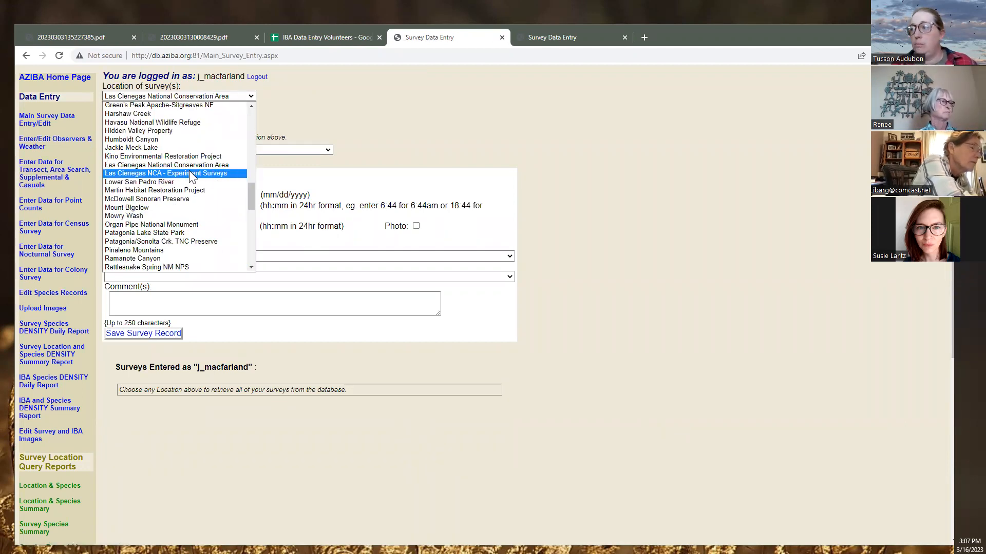
{"action": "left_click", "coordinate": [191, 174]}
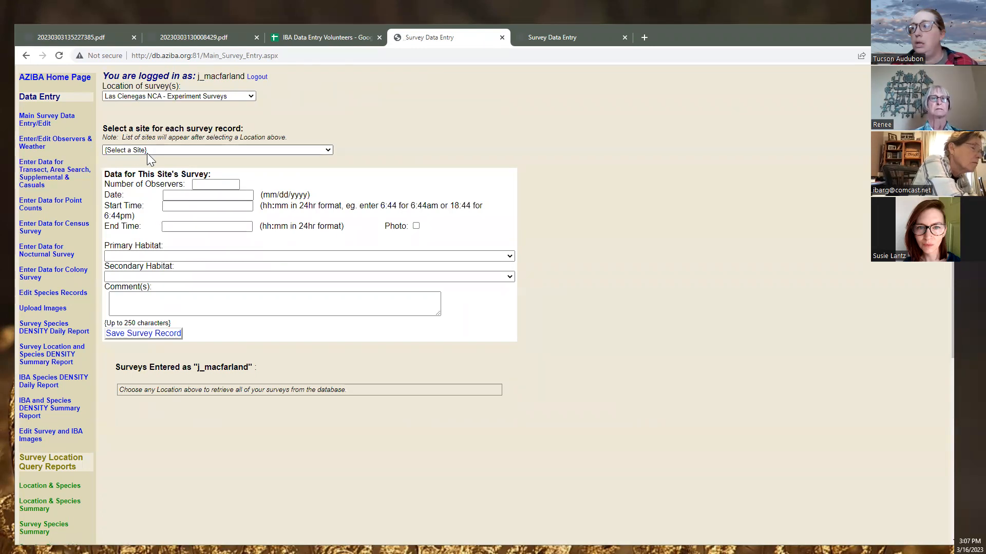
Scroll through the location's team sites in the Select a Site list, then minimize the browser
{"action": "left_click", "coordinate": [147, 151]}
{"action": "scroll", "coordinate": [219, 257], "scroll_direction": "down", "scroll_amount": 4}
{"action": "scroll", "coordinate": [220, 257], "scroll_direction": "down", "scroll_amount": 12}
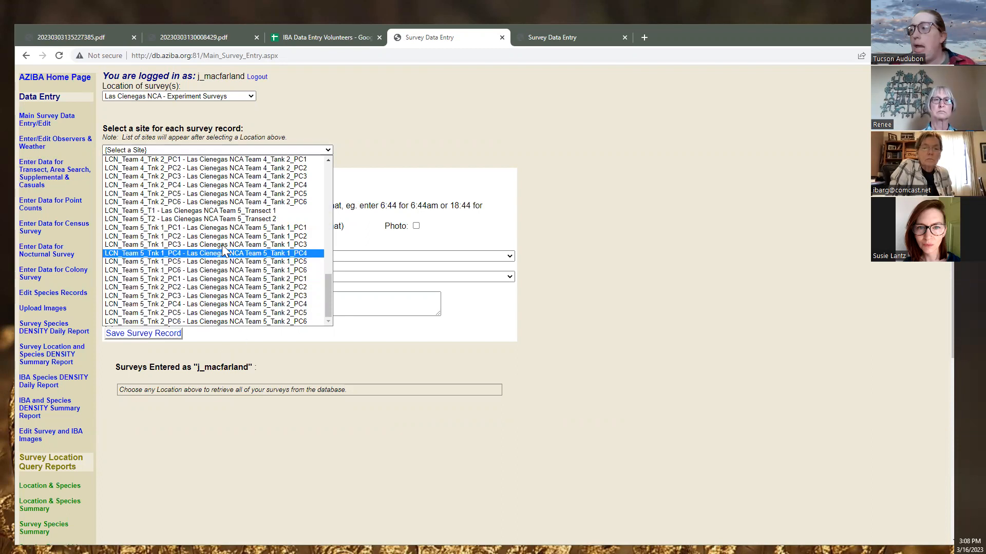
{"action": "scroll", "coordinate": [257, 180], "scroll_direction": "up", "scroll_amount": 8}
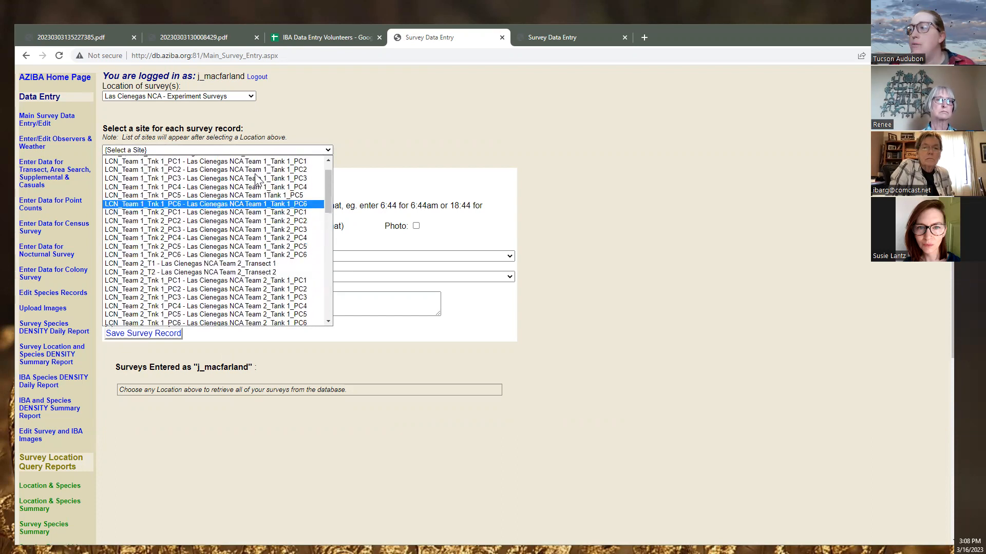
{"action": "scroll", "coordinate": [255, 177], "scroll_direction": "up", "scroll_amount": 2}
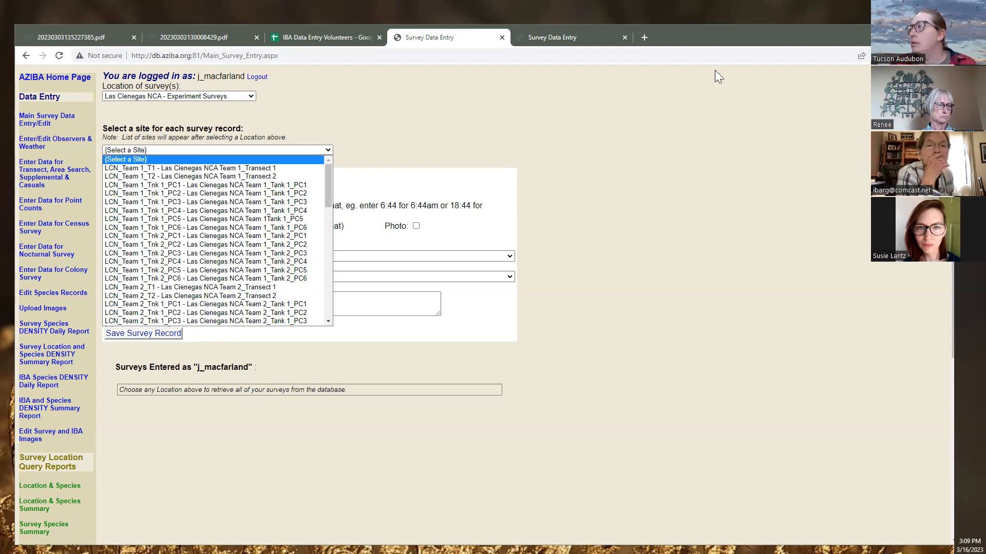
{"action": "left_click", "coordinate": [898, 33]}
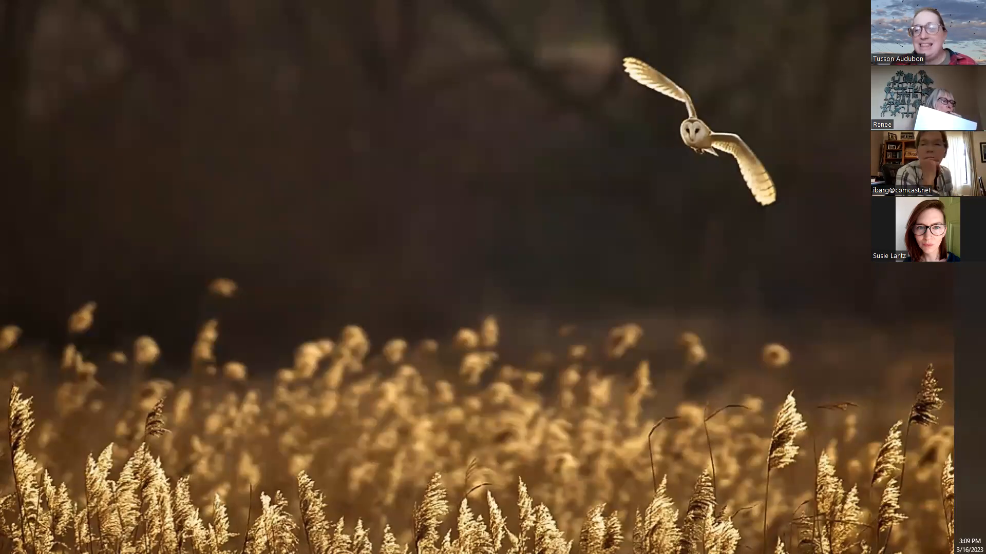
Bring up the TeamViewer session to N01WEB01 with the remote desktop maximized
{"action": "key", "text": "alt+Tab"}
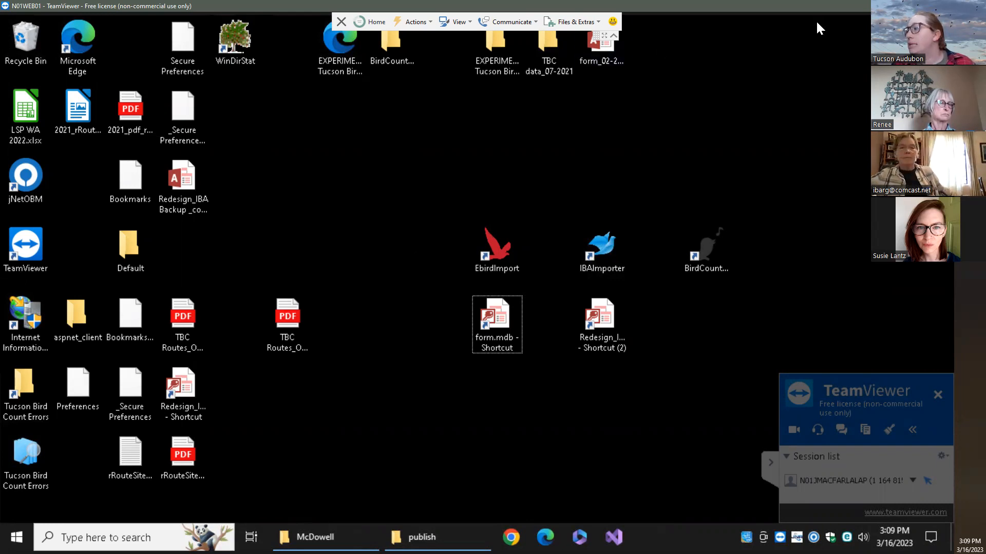
{"action": "left_click_drag", "start_coordinate": [868, 6], "coordinate": [867, 97]}
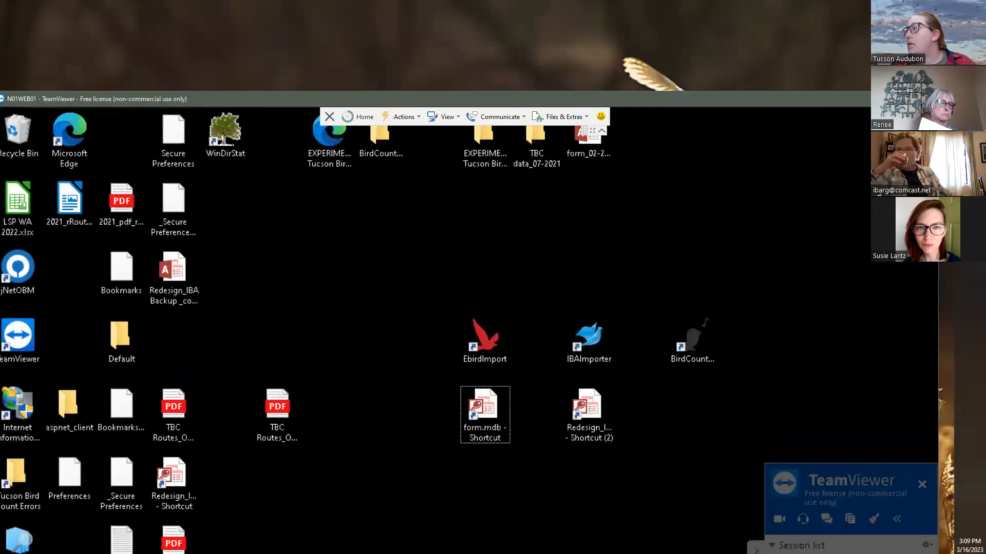
{"action": "left_click", "coordinate": [907, 96]}
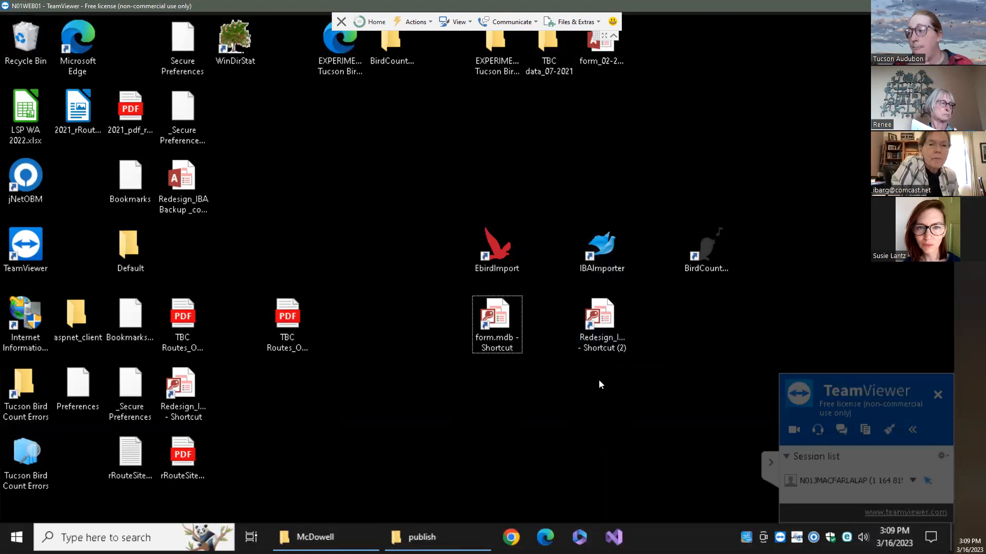
{"action": "double_click", "coordinate": [494, 242]}
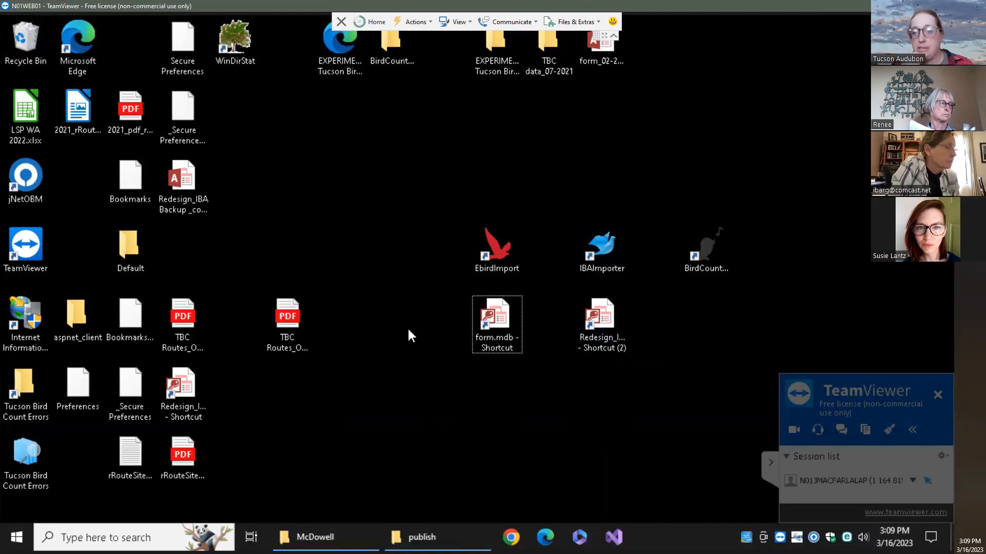
Open the Redesign_IBA lu_site table and scroll to the LCN_Team sites under LCN_EXP
{"action": "double_click", "coordinate": [596, 317]}
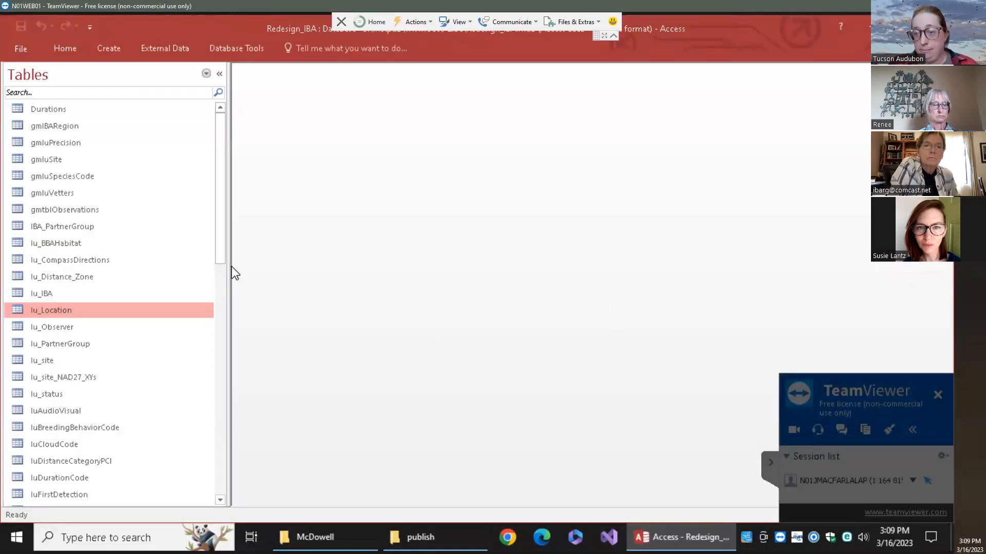
{"action": "left_click_drag", "start_coordinate": [217, 251], "coordinate": [214, 282]}
{"action": "double_click", "coordinate": [151, 276]}
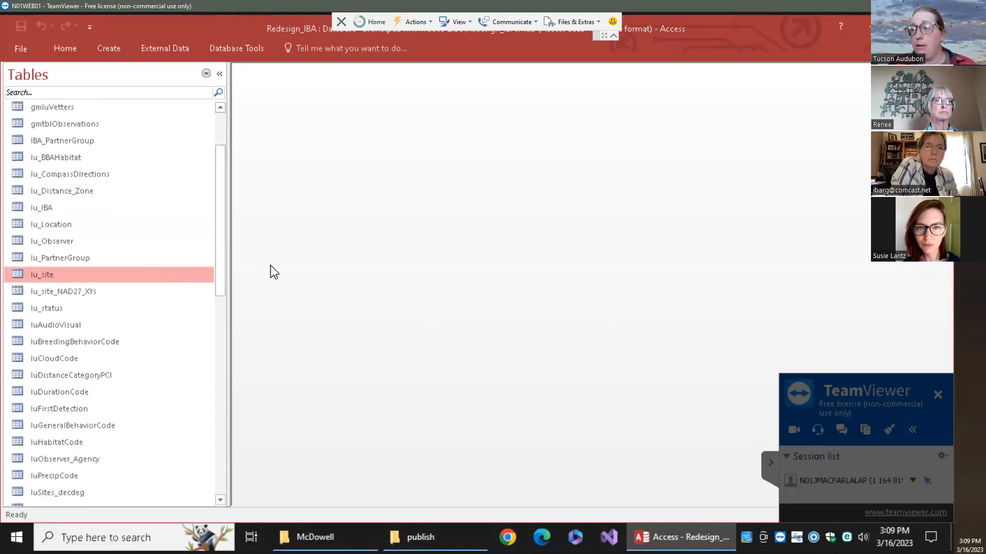
{"action": "left_click", "coordinate": [347, 499]}
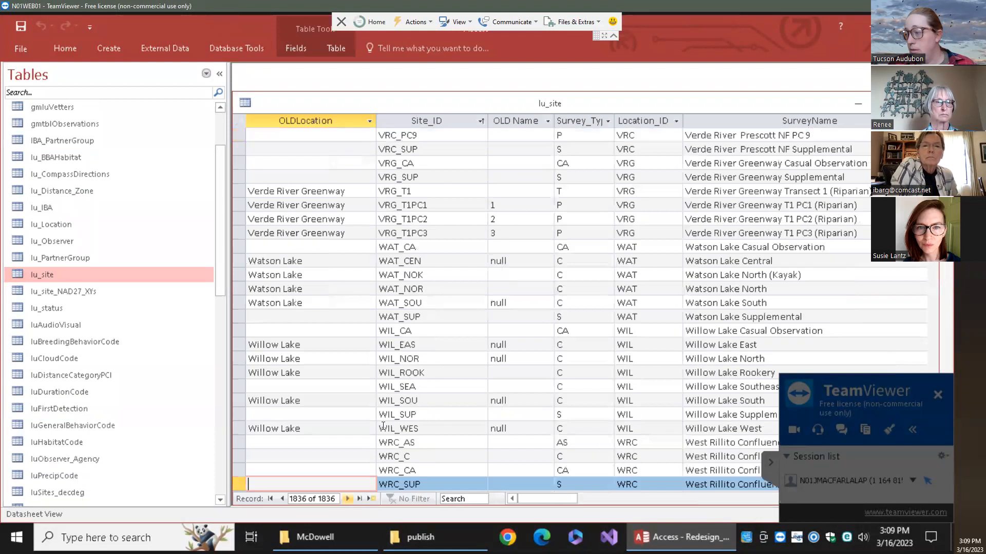
{"action": "scroll", "coordinate": [459, 323], "scroll_direction": "up", "scroll_amount": 15}
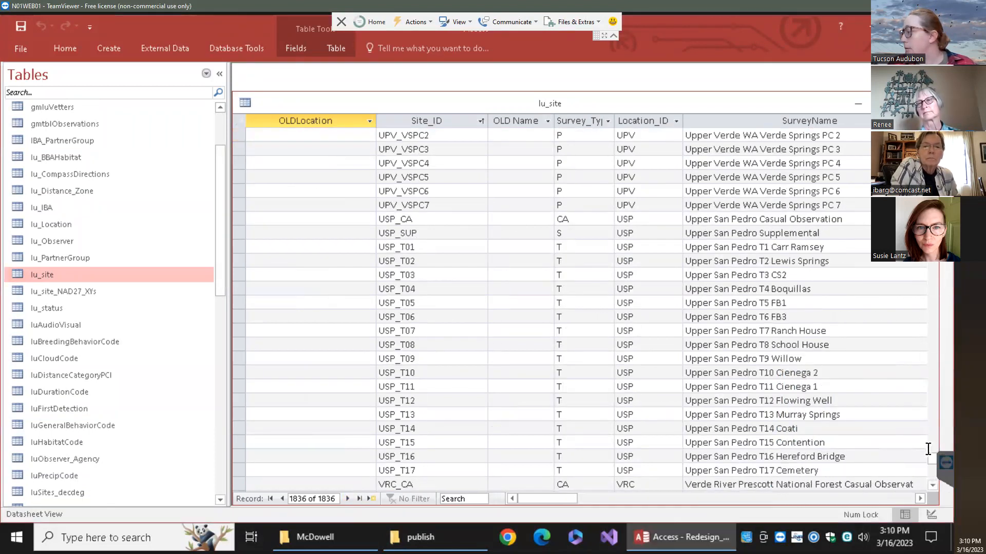
{"action": "left_click_drag", "start_coordinate": [932, 454], "coordinate": [935, 371]}
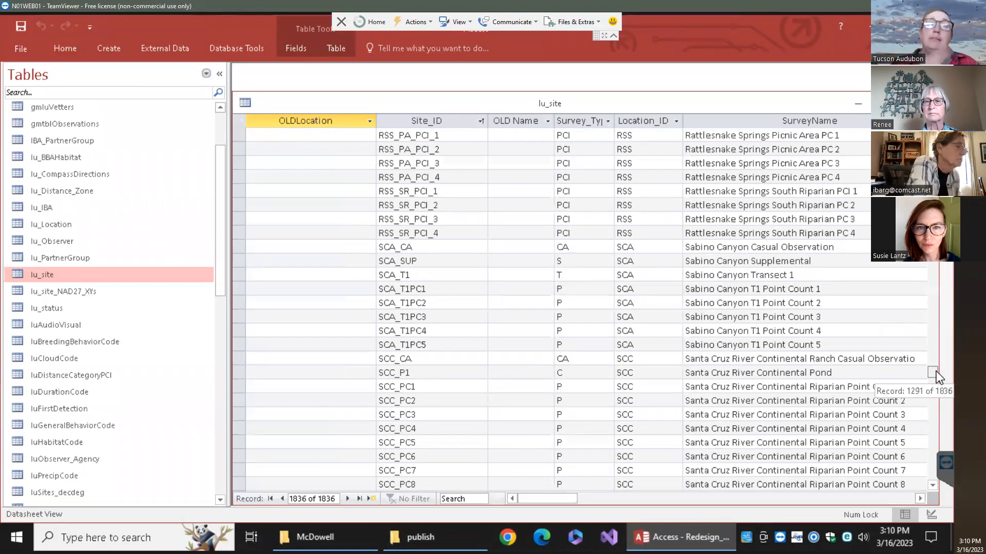
{"action": "left_click_drag", "start_coordinate": [935, 371], "coordinate": [924, 299]}
{"action": "scroll", "coordinate": [435, 287], "scroll_direction": "down", "scroll_amount": 5}
{"action": "scroll", "coordinate": [431, 290], "scroll_direction": "down", "scroll_amount": 13}
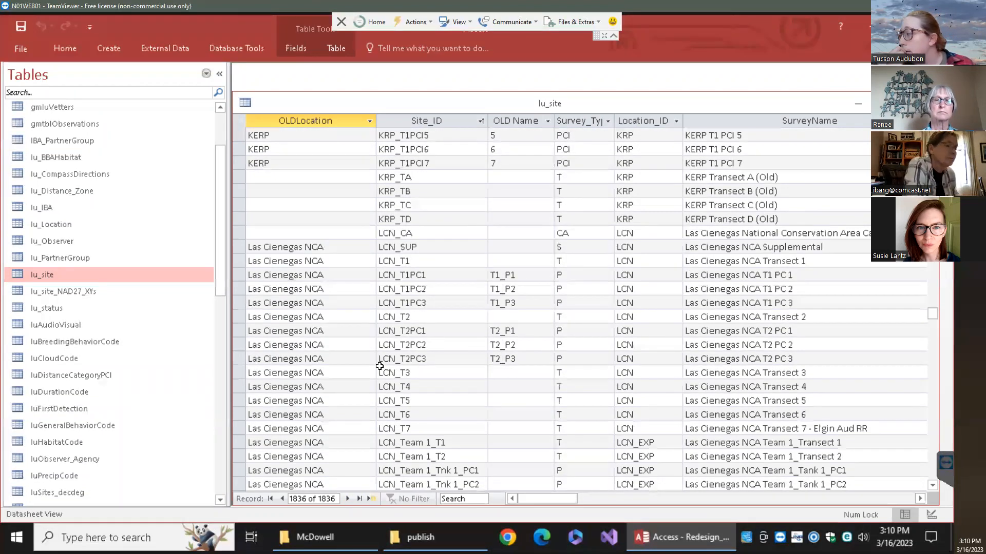
{"action": "scroll", "coordinate": [380, 366], "scroll_direction": "down", "scroll_amount": 8}
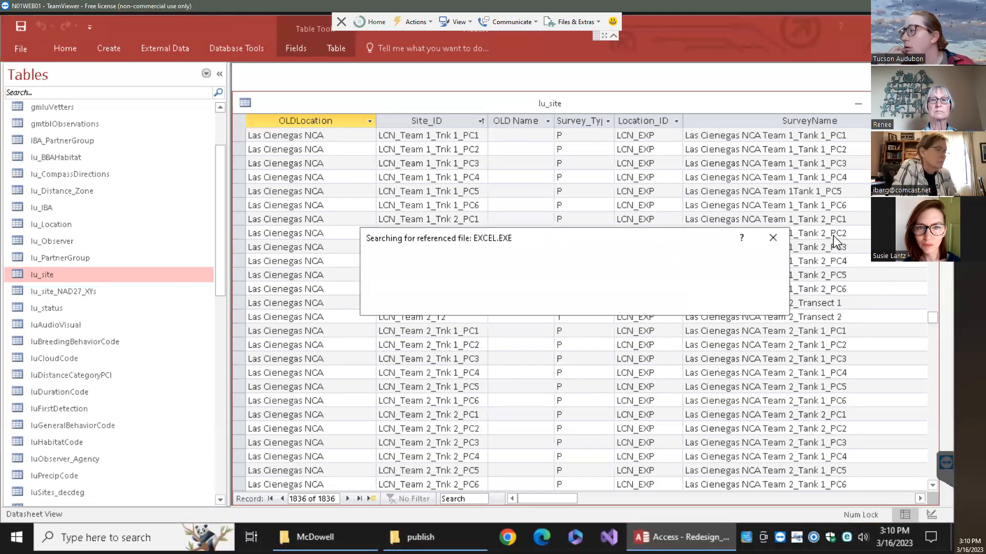
Check the LCN_EXP location code and select the entire LCN_Team 4_T1 record for copying
{"action": "left_click", "coordinate": [662, 275]}
{"action": "left_click_drag", "start_coordinate": [621, 274], "coordinate": [616, 277]}
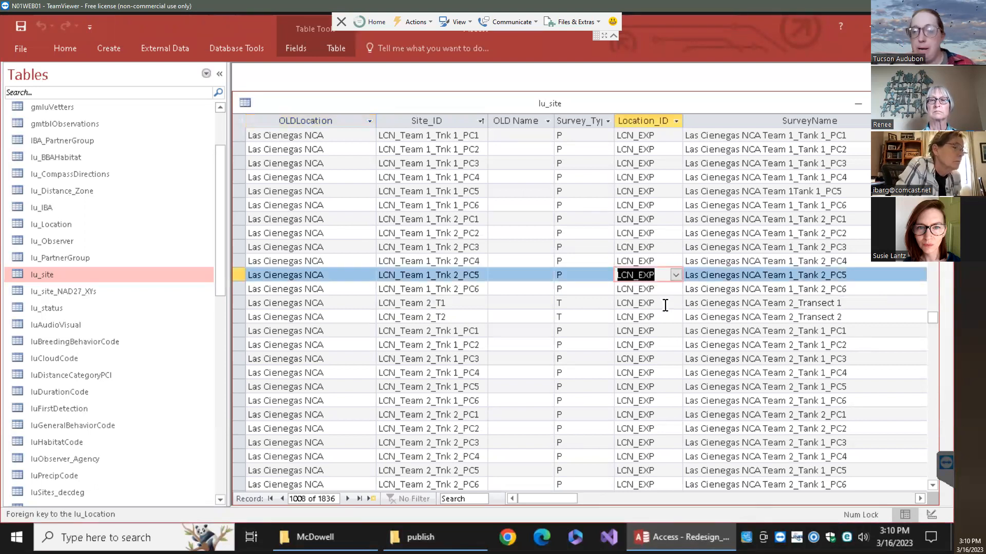
{"action": "left_click", "coordinate": [240, 276]}
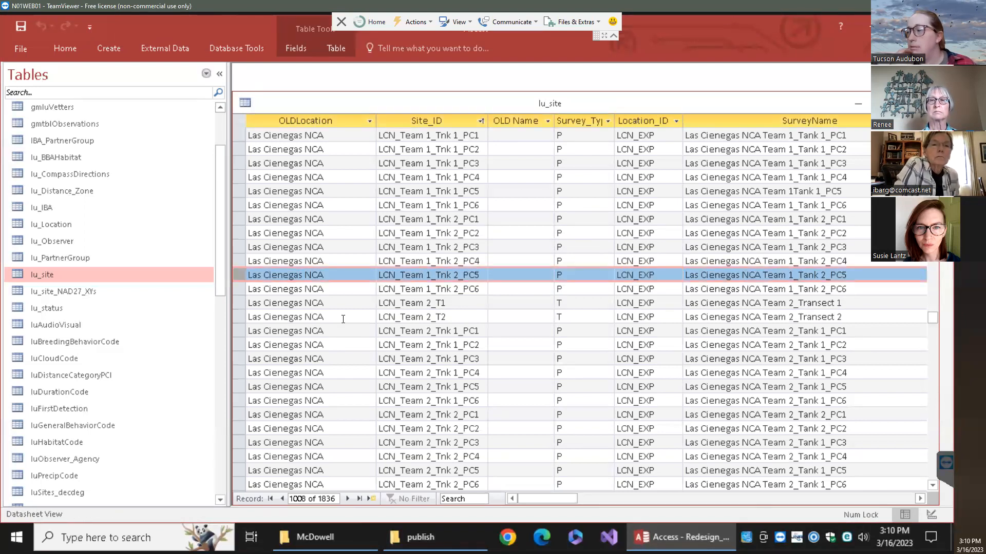
{"action": "scroll", "coordinate": [364, 375], "scroll_direction": "down", "scroll_amount": 7}
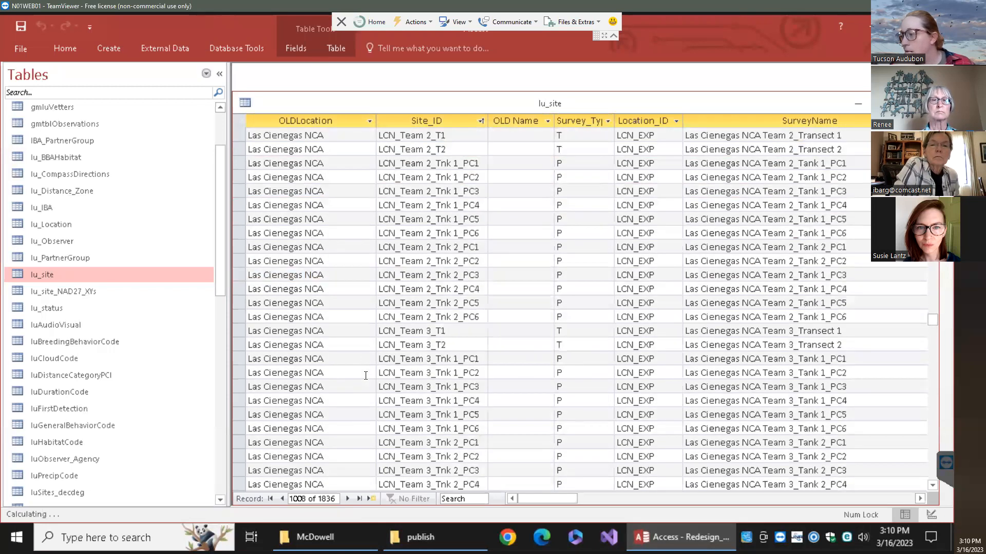
{"action": "left_click", "coordinate": [239, 400]}
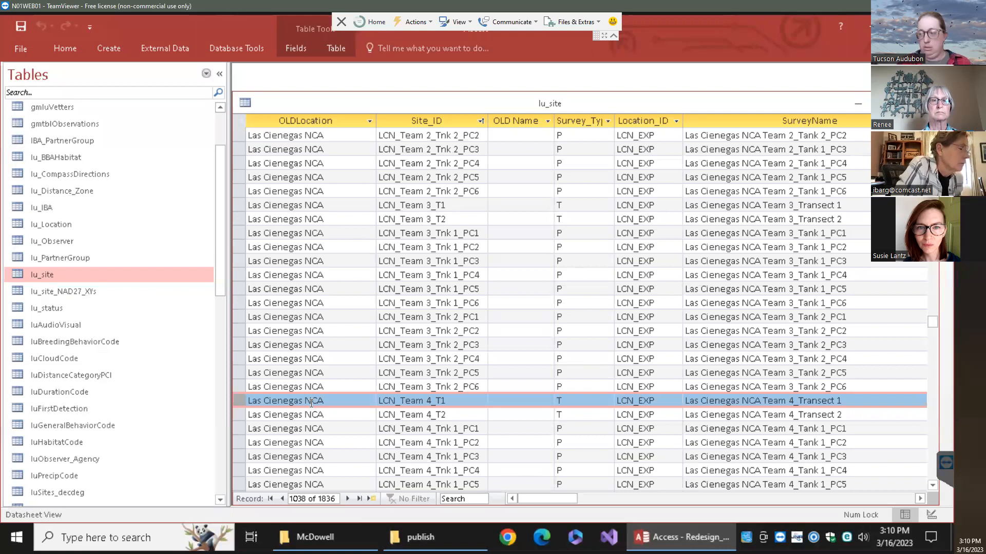
{"action": "left_click", "coordinate": [371, 498]}
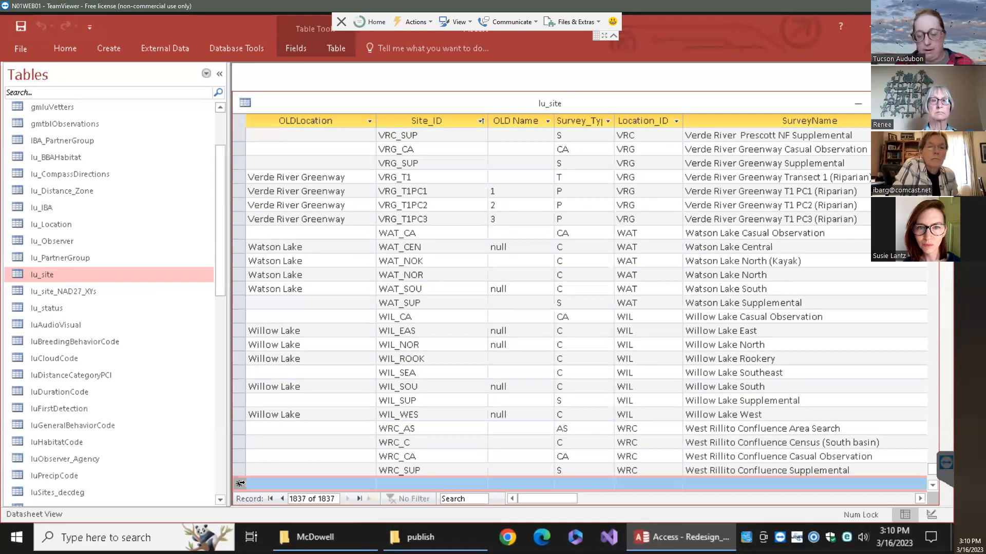
Paste the Team 4_T1 row as a new record with Site_ID LCN_Team 4_Overall and survey type AS
{"action": "type", "text": "Las Cienegas NCA\tLCN_Team 4_T1\t\tT\tLCN_EXP\tLas Cienegas NCA Team 4_Transect 1"}
{"action": "left_click", "coordinate": [457, 483]}
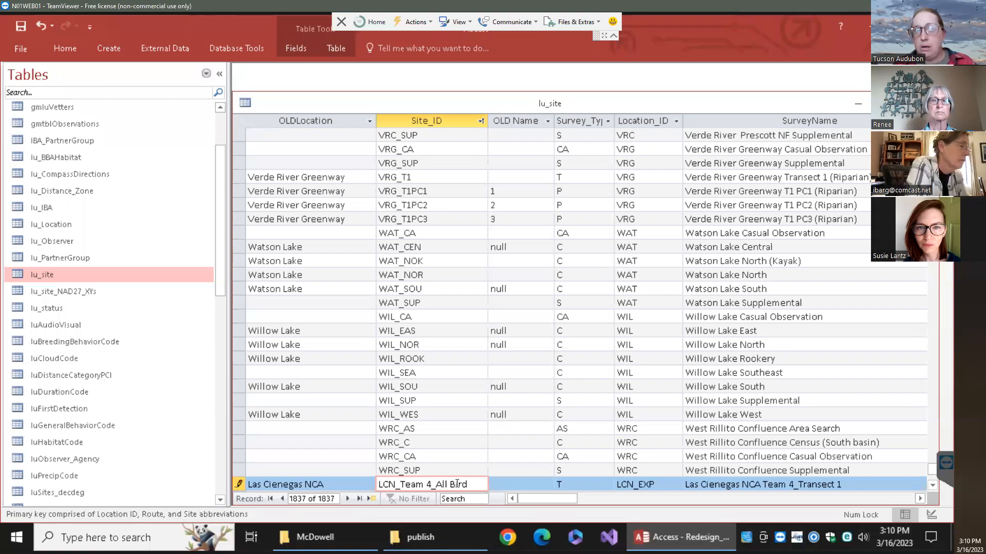
{"action": "key", "text": "BackSpace"}
{"action": "key", "text": "BackSpace"}
{"action": "key", "text": "BackSpace"}
{"action": "key", "text": "BackSpace"}
{"action": "key", "text": "BackSpace"}
{"action": "type", "text": "Overall"}
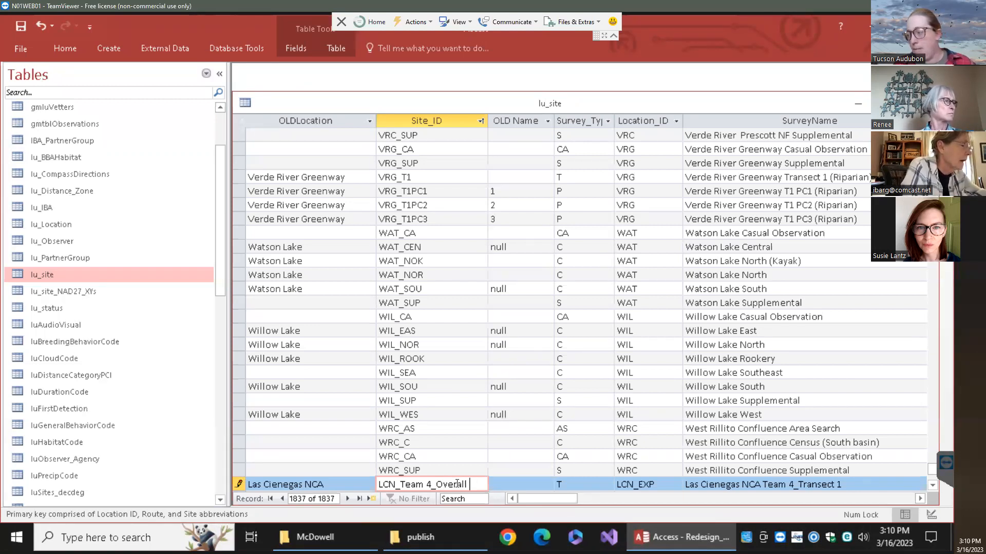
{"action": "left_click", "coordinate": [606, 486]}
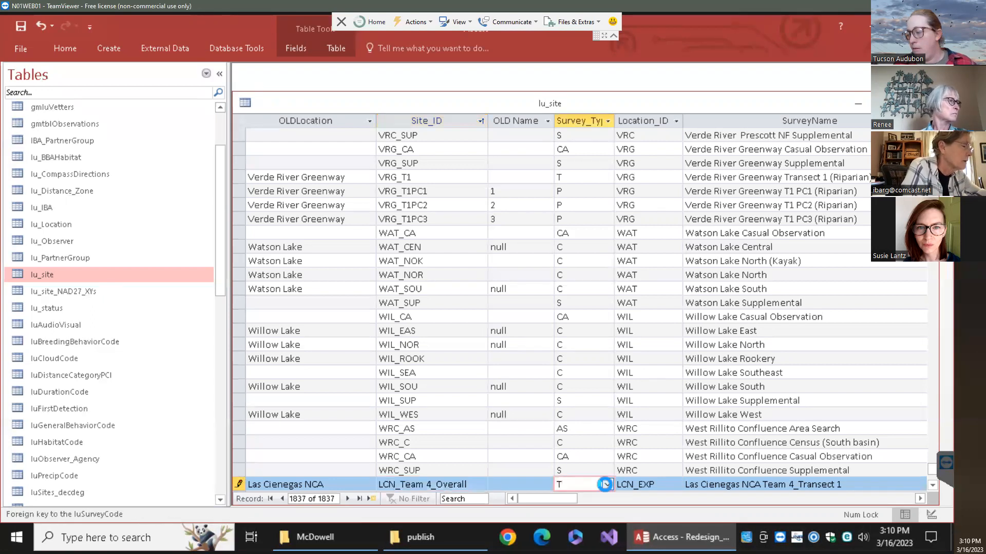
{"action": "left_click", "coordinate": [605, 484]}
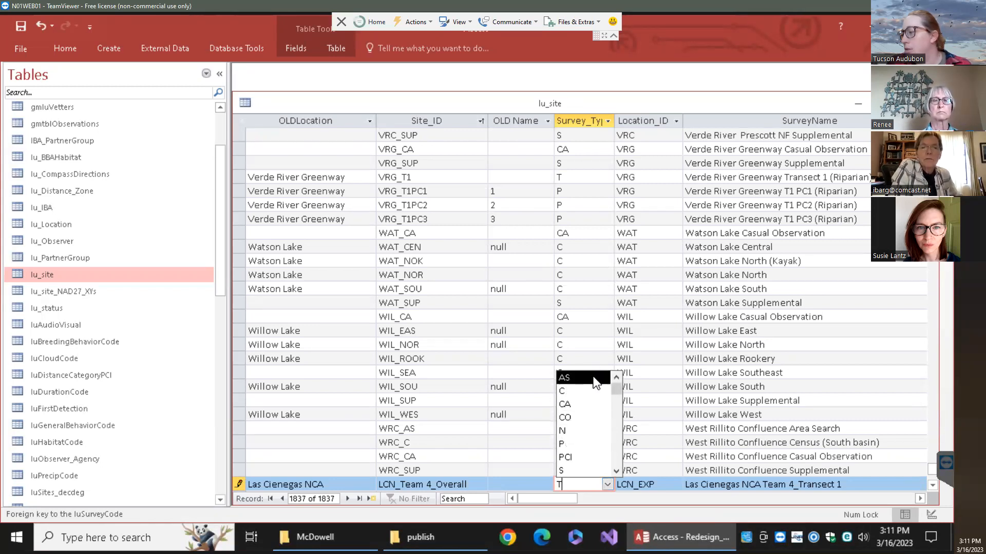
{"action": "left_click", "coordinate": [596, 379]}
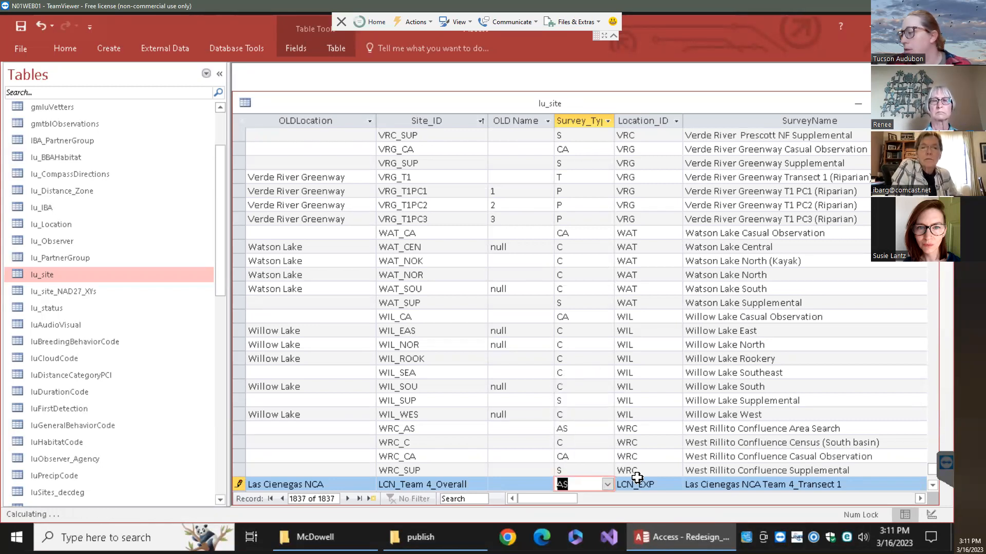
Change the SurveyName to 'Las Cienegas NCA Team 4_Overall Species' and save the new record
{"action": "left_click", "coordinate": [855, 477]}
{"action": "left_click", "coordinate": [732, 487]}
{"action": "left_click_drag", "start_coordinate": [732, 488], "coordinate": [691, 480]}
{"action": "type", "text": "Overall Speceius"}
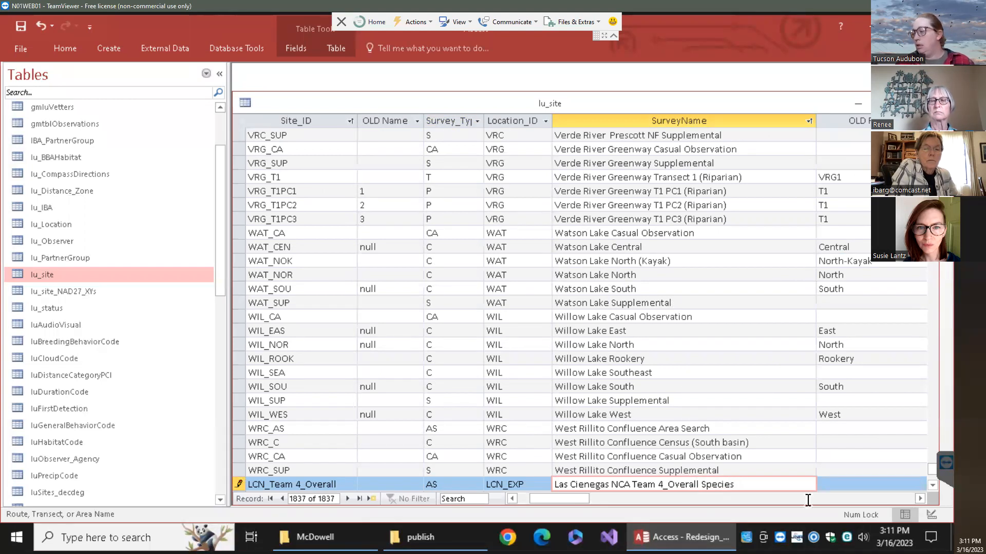
{"action": "left_click", "coordinate": [848, 485]}
{"action": "left_click_drag", "start_coordinate": [601, 496], "coordinate": [495, 506]}
{"action": "scroll", "coordinate": [339, 450], "scroll_direction": "down", "scroll_amount": 1}
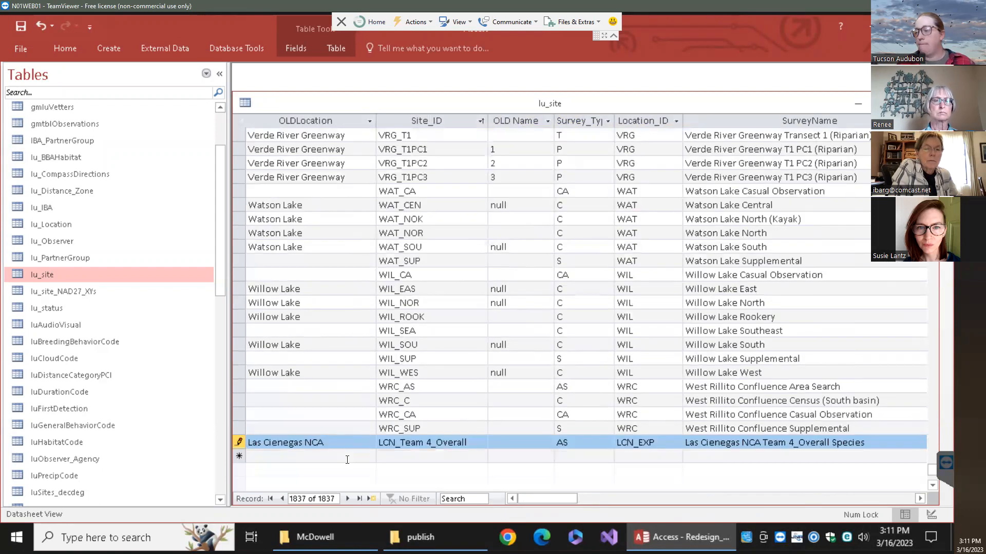
{"action": "left_click", "coordinate": [347, 457]}
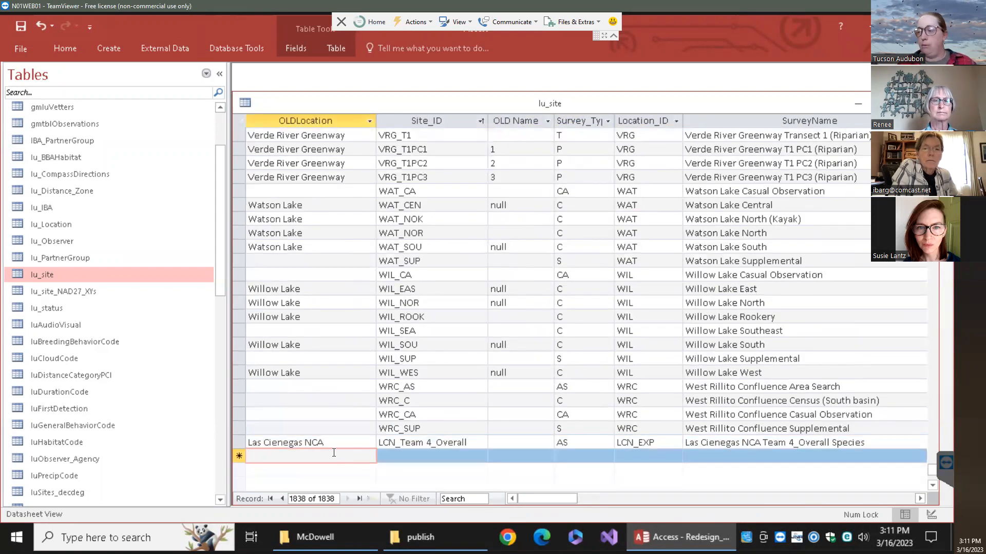
{"action": "left_click", "coordinate": [388, 459]}
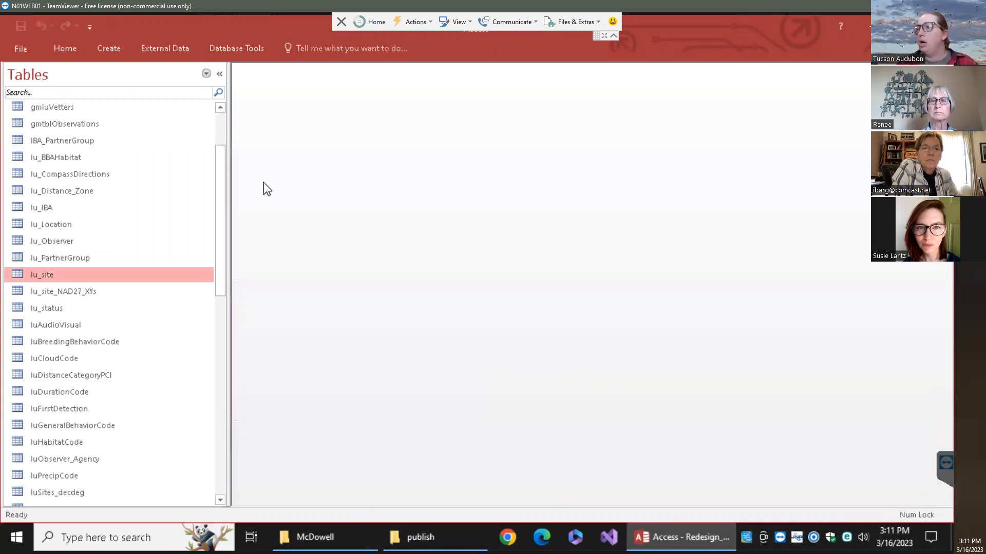
Scroll the Tables pane down to the tbl_ tables and open tbl_Site_Survey
{"action": "mouse_move", "coordinate": [220, 233]}
{"action": "left_mouse_down"}
{"action": "mouse_move", "coordinate": [217, 249]}
{"action": "mouse_move", "coordinate": [215, 218]}
{"action": "left_mouse_up"}
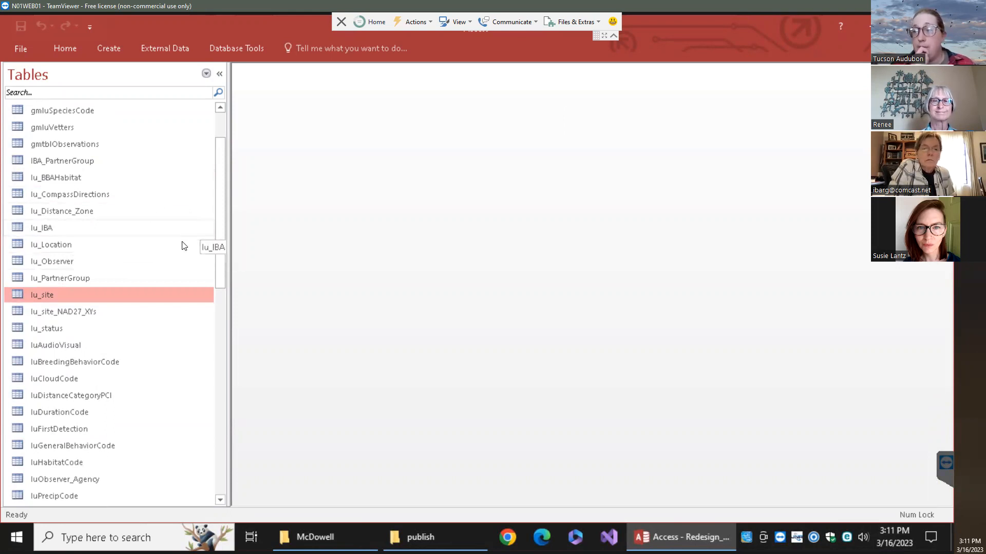
{"action": "scroll", "coordinate": [103, 236], "scroll_direction": "down", "scroll_amount": 2}
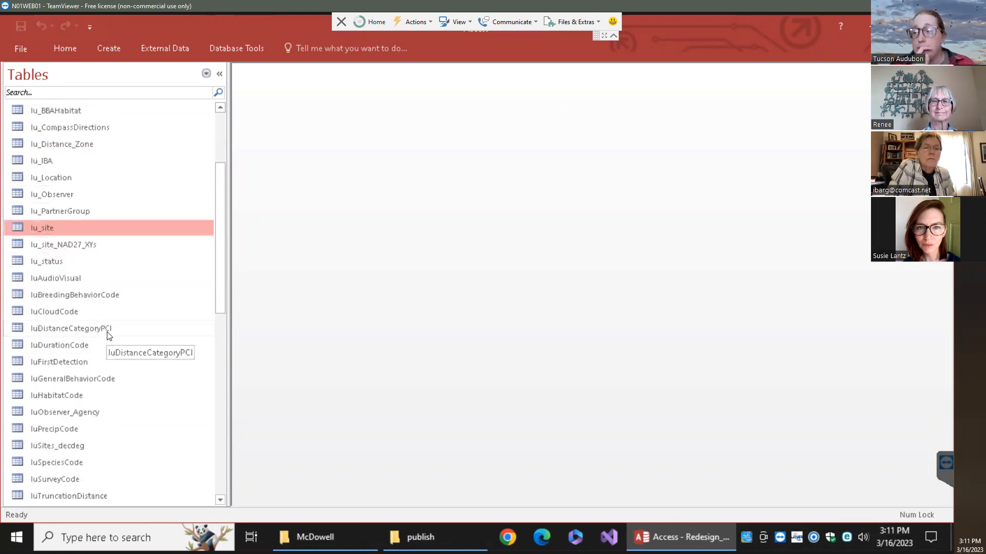
{"action": "scroll", "coordinate": [109, 336], "scroll_direction": "down", "scroll_amount": 1}
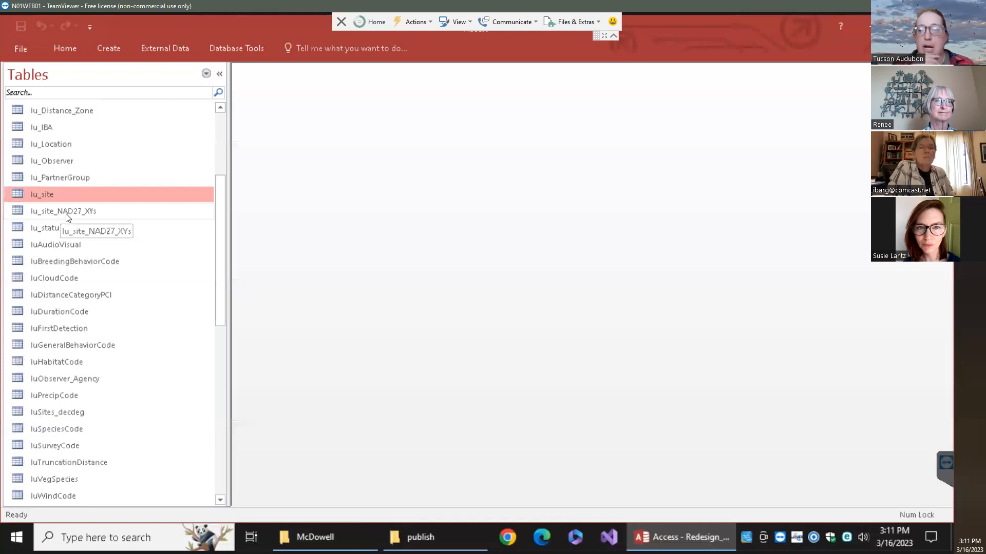
{"action": "scroll", "coordinate": [72, 253], "scroll_direction": "down", "scroll_amount": 10}
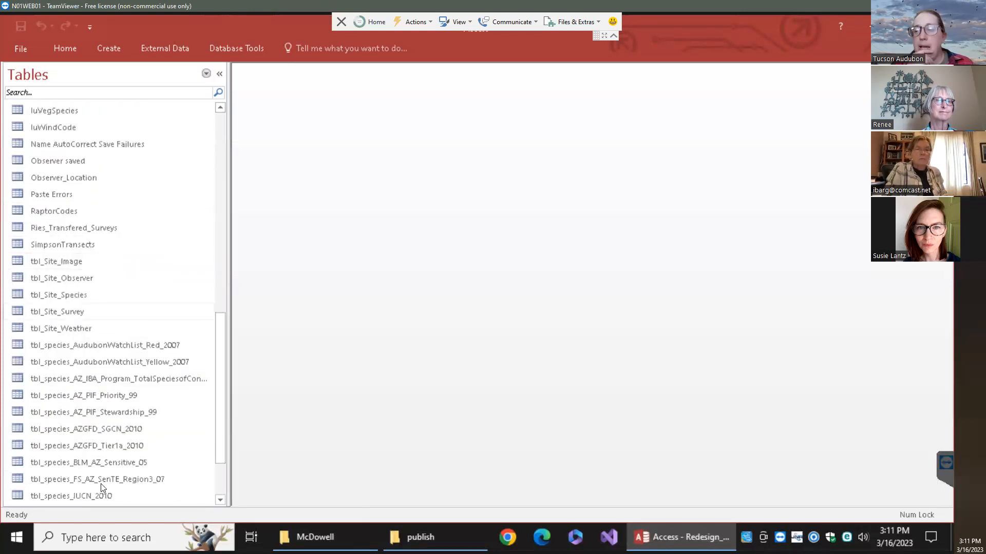
{"action": "scroll", "coordinate": [105, 489], "scroll_direction": "down", "scroll_amount": 1}
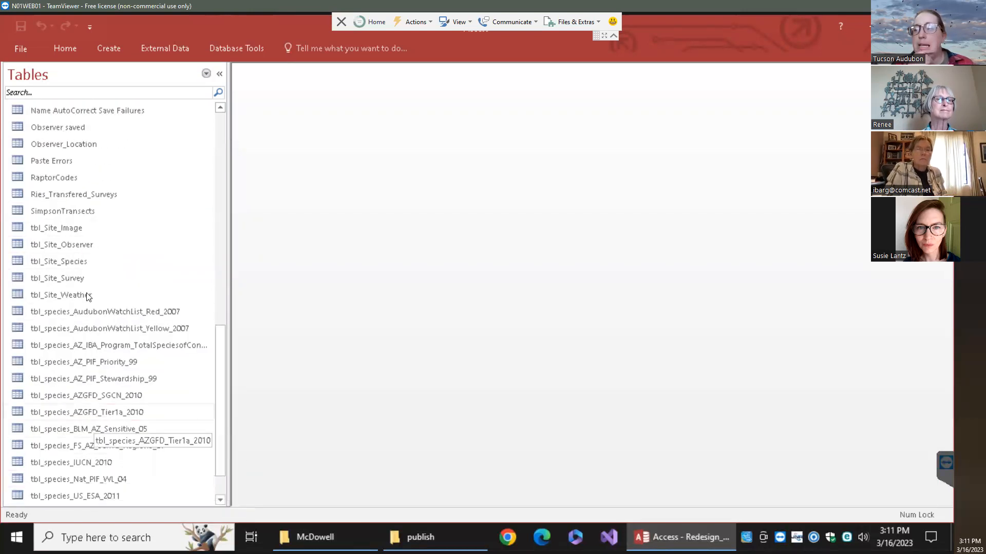
{"action": "double_click", "coordinate": [72, 277]}
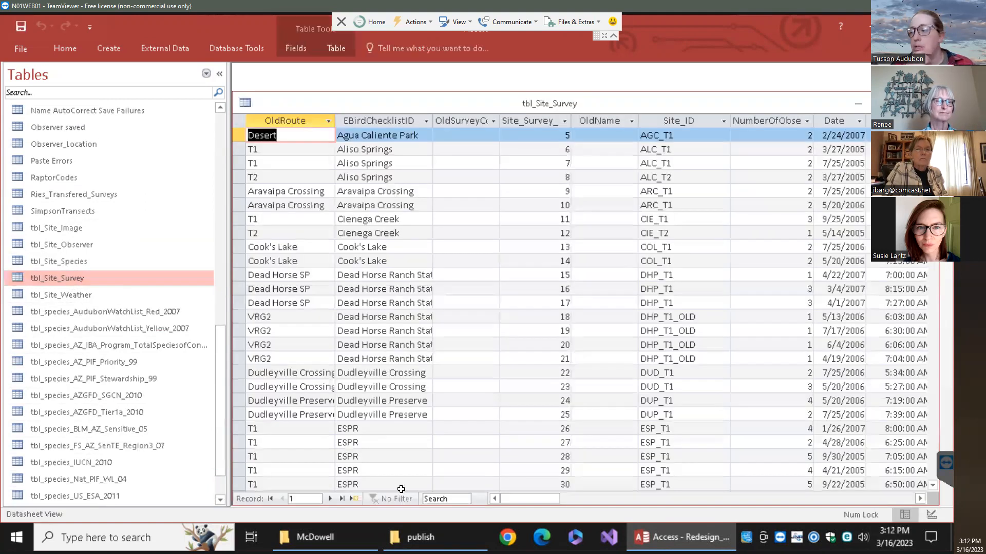
Check the Date and Start_Time sort options, pick survey 13338 for SEV_T2, and widen Start_Time
{"action": "left_click", "coordinate": [341, 499]}
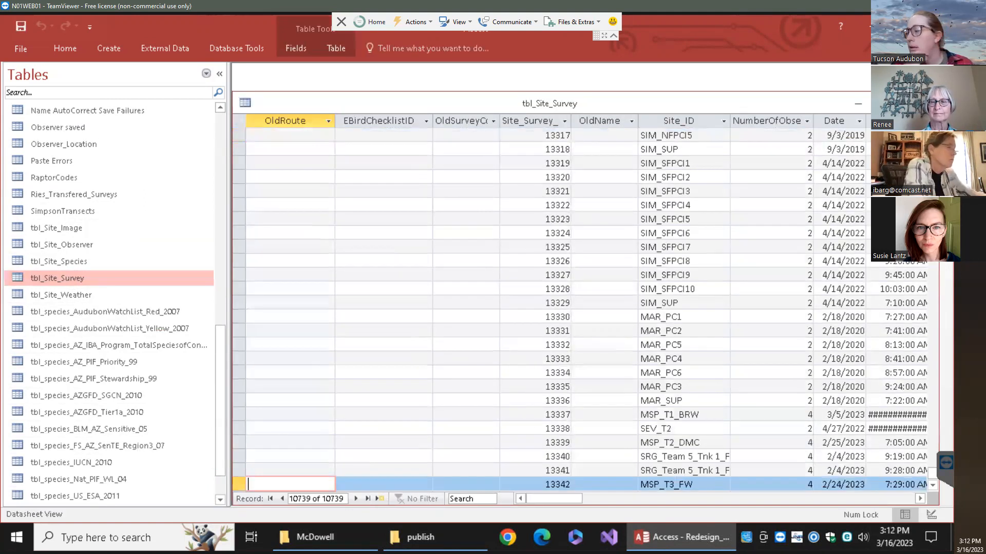
{"action": "left_click_drag", "start_coordinate": [549, 498], "coordinate": [571, 498]}
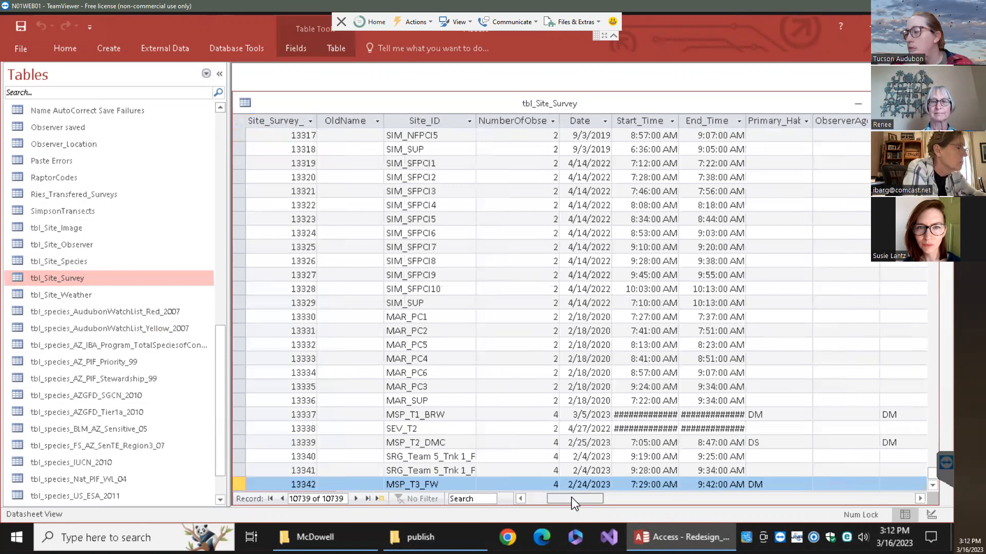
{"action": "left_click", "coordinate": [609, 121]}
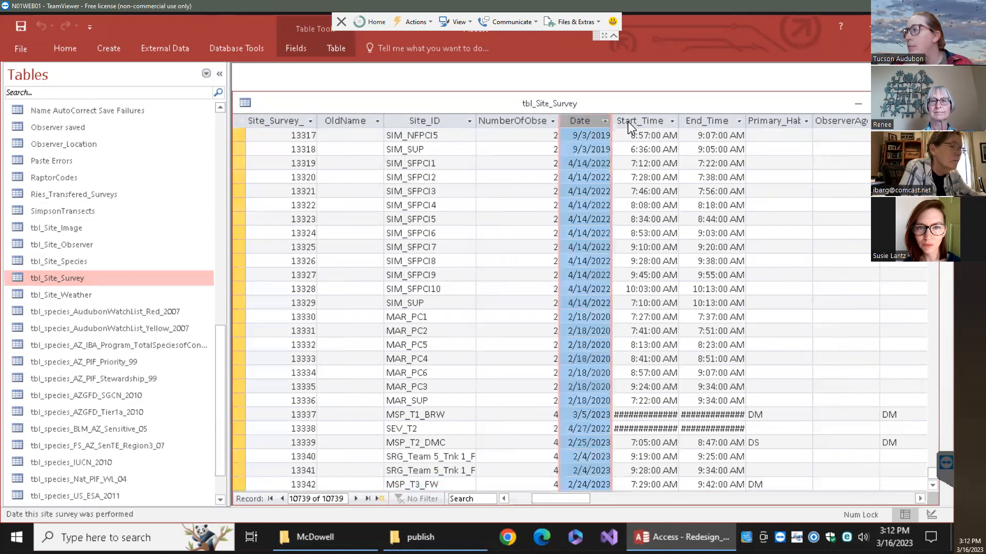
{"action": "left_click", "coordinate": [624, 102]}
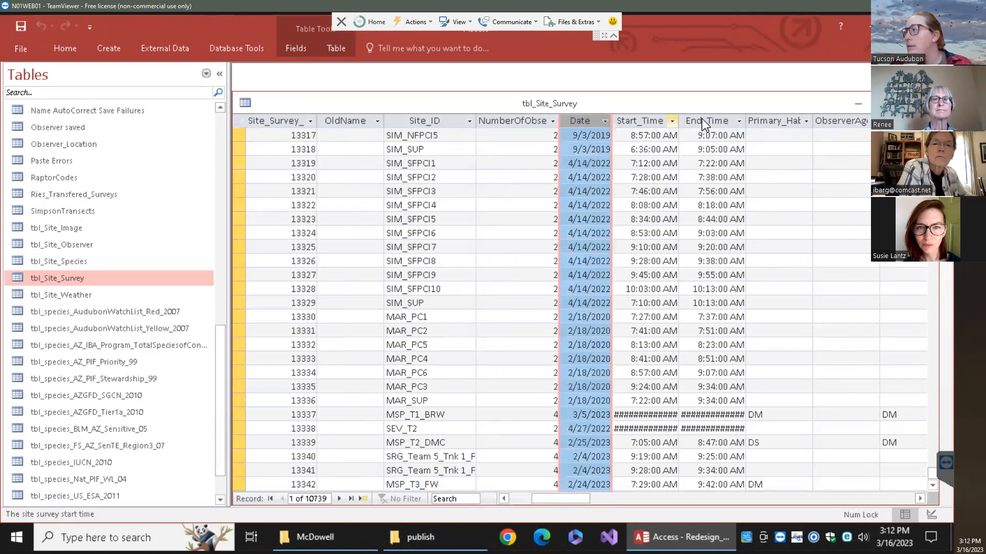
{"action": "left_click", "coordinate": [671, 120]}
{"action": "left_click", "coordinate": [624, 162]}
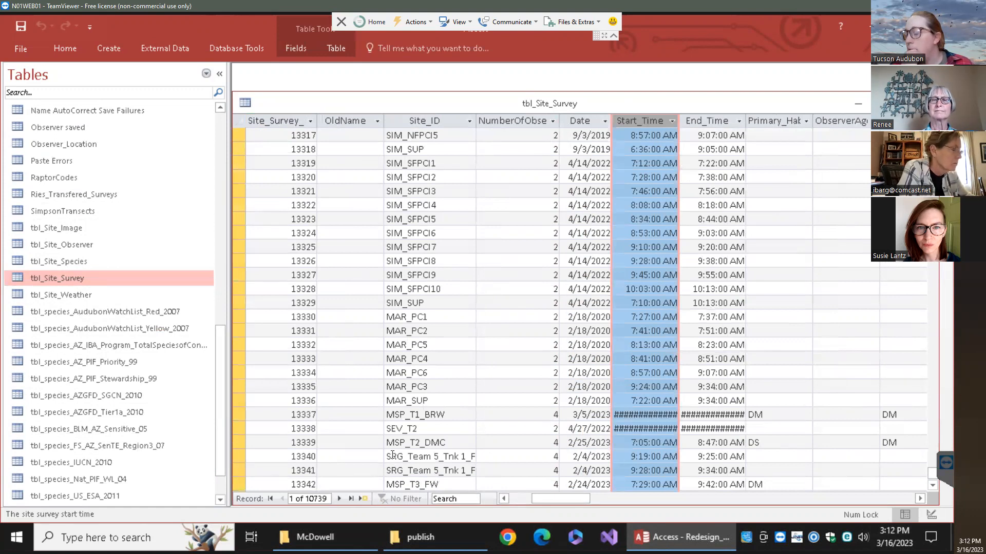
{"action": "left_click", "coordinate": [240, 429]}
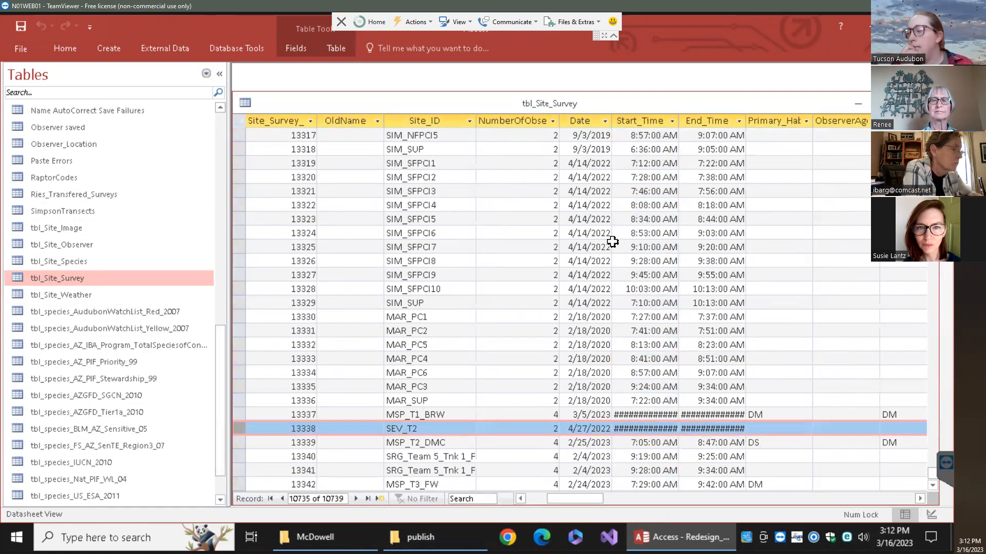
{"action": "left_click_drag", "start_coordinate": [679, 121], "coordinate": [673, 121]}
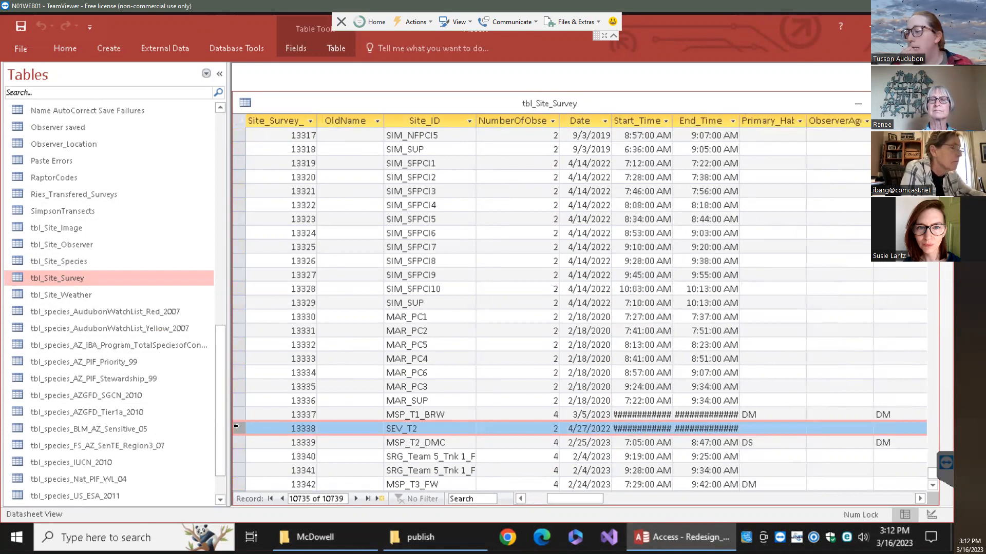
Highlight survey ID 13338, cancel closing tbl_Site_Survey, and open tbl_Site_Species
{"action": "left_click_drag", "start_coordinate": [549, 498], "coordinate": [488, 500]}
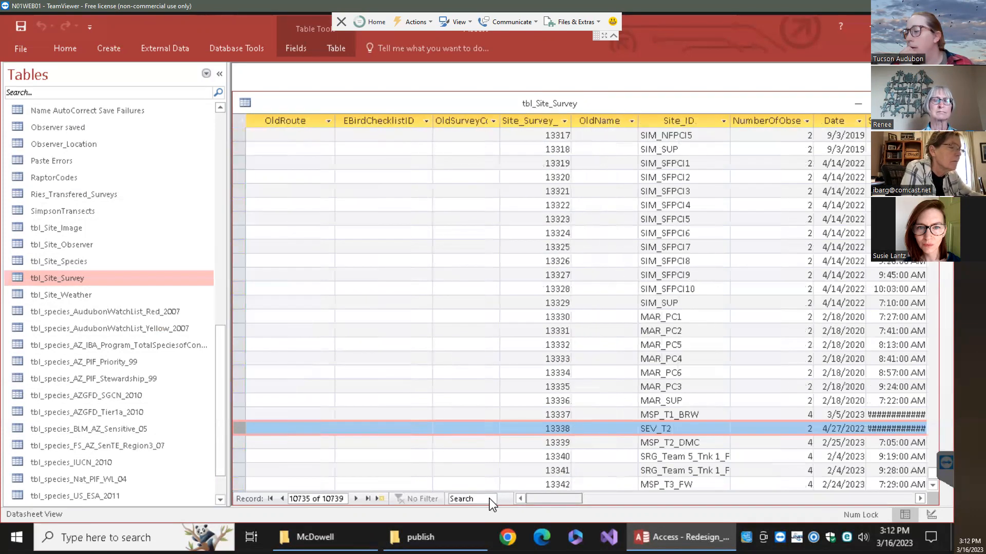
{"action": "left_click_drag", "start_coordinate": [540, 428], "coordinate": [574, 429]}
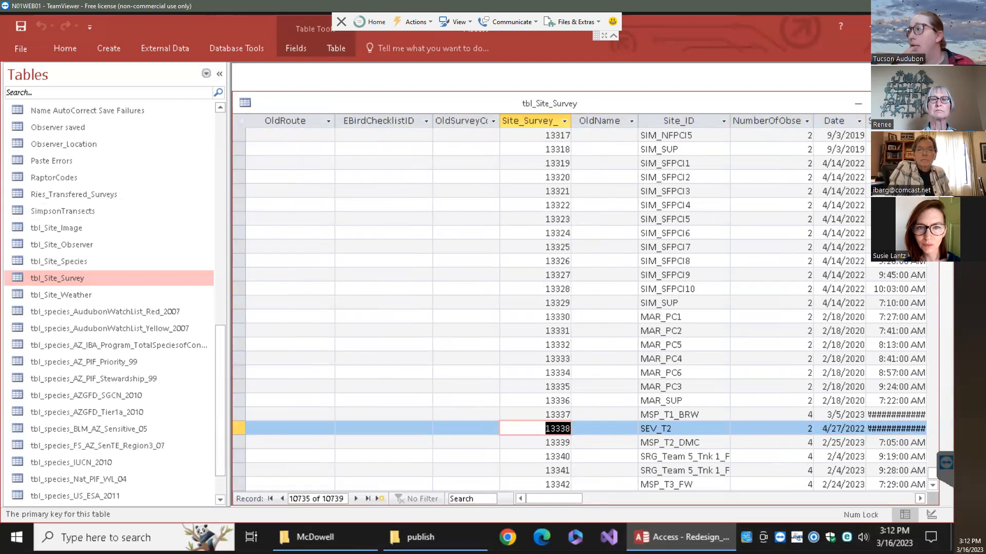
{"action": "left_click", "coordinate": [926, 103]}
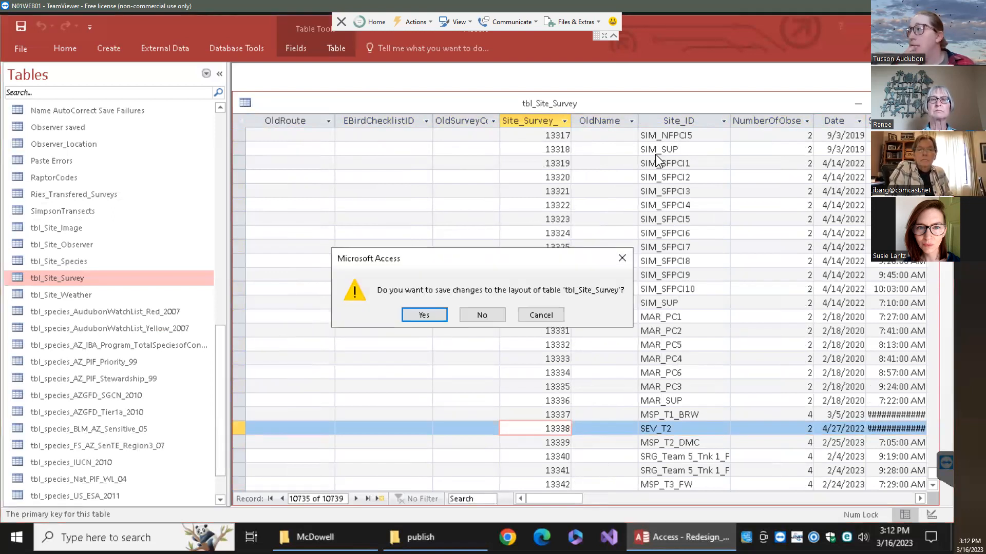
{"action": "left_click", "coordinate": [539, 315]}
{"action": "left_click_drag", "start_coordinate": [537, 91], "coordinate": [538, 77]}
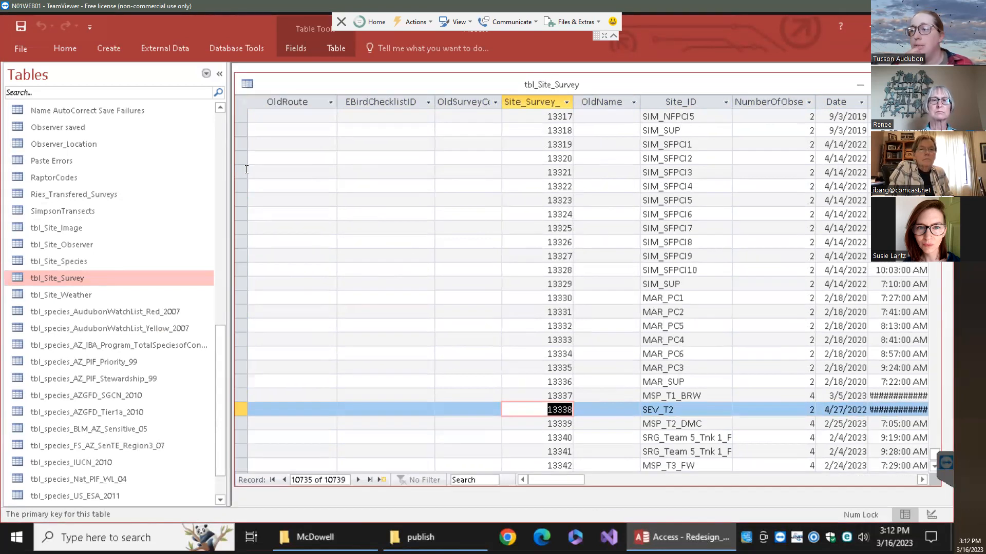
{"action": "double_click", "coordinate": [86, 264]}
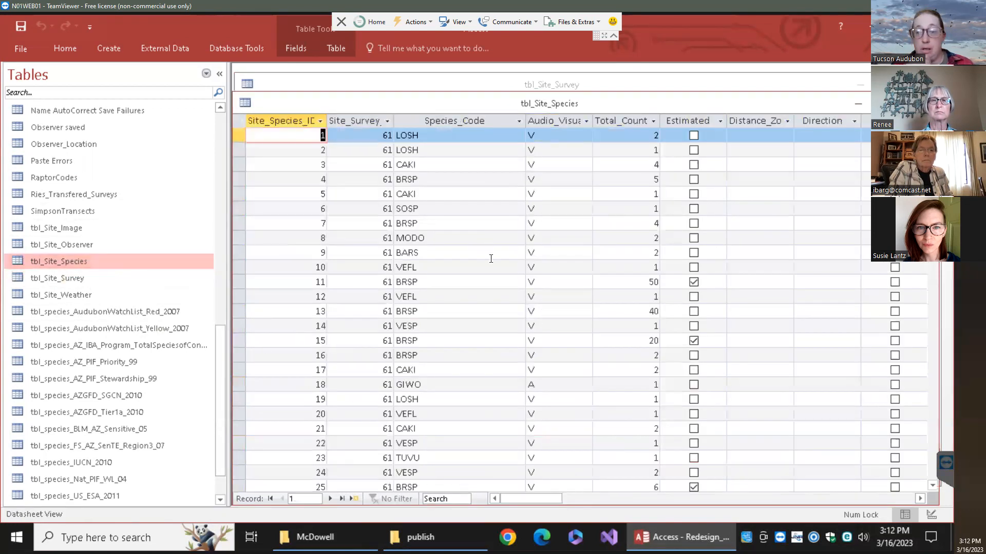
Jump to the last tbl_Site_Species records and scroll through the newest entries
{"action": "left_click", "coordinate": [356, 500]}
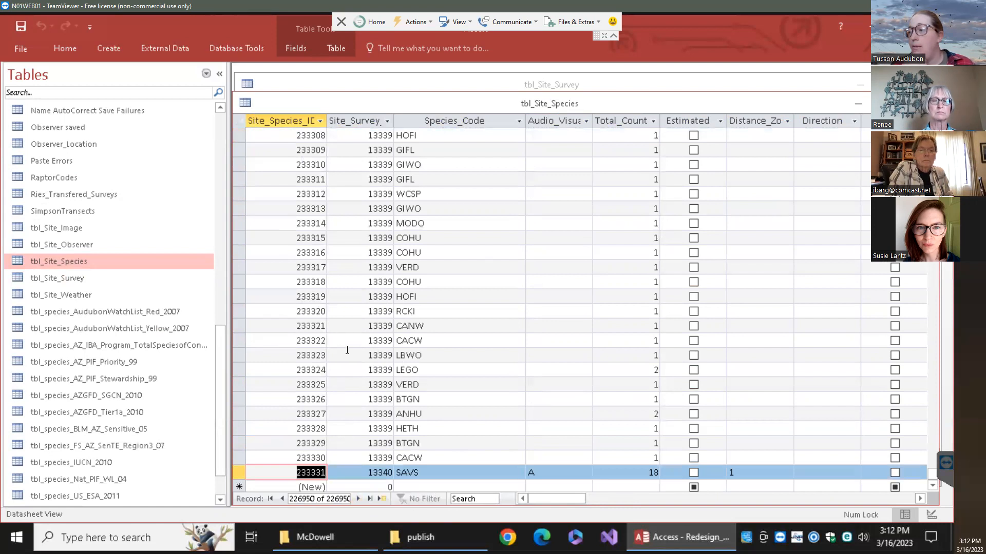
{"action": "scroll", "coordinate": [368, 240], "scroll_direction": "up", "scroll_amount": 20}
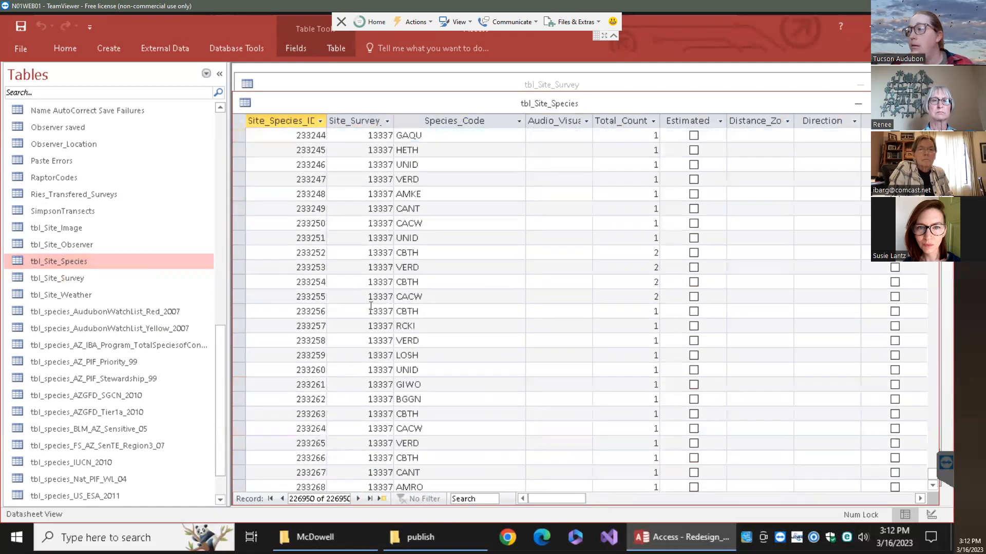
{"action": "scroll", "coordinate": [362, 349], "scroll_direction": "down", "scroll_amount": 7}
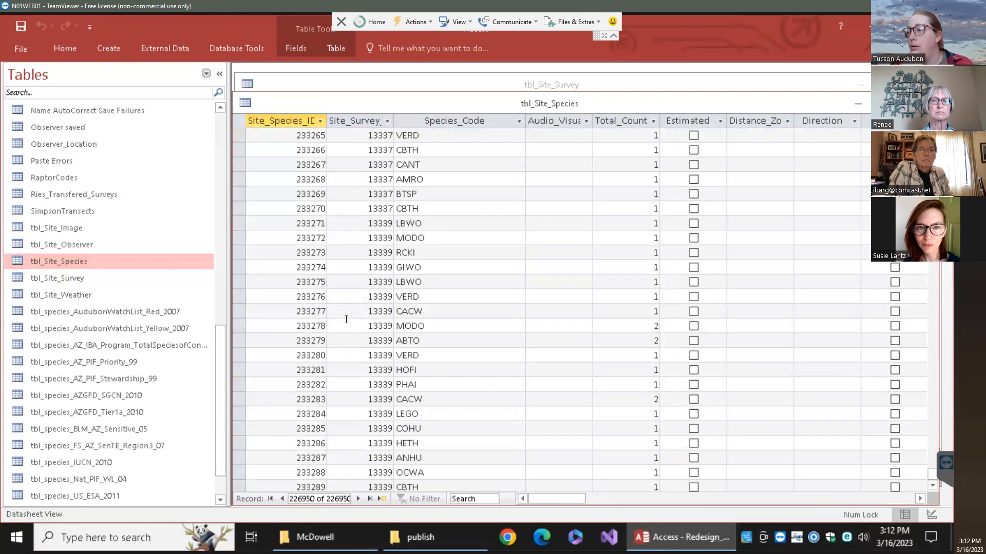
{"action": "scroll", "coordinate": [362, 304], "scroll_direction": "up", "scroll_amount": 7}
{"action": "scroll", "coordinate": [359, 318], "scroll_direction": "up", "scroll_amount": 14}
{"action": "scroll", "coordinate": [358, 318], "scroll_direction": "up", "scroll_amount": 20}
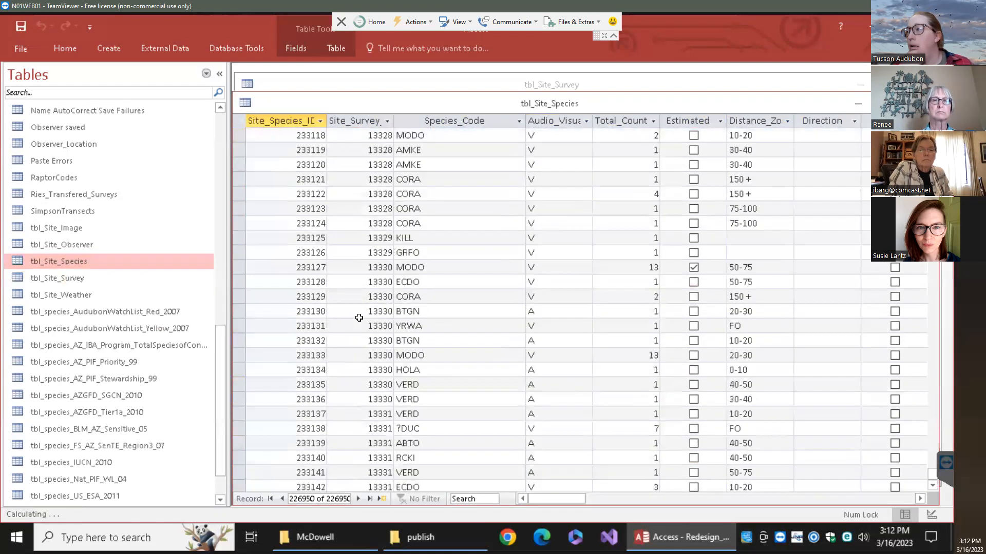
{"action": "scroll", "coordinate": [359, 318], "scroll_direction": "down", "scroll_amount": 20}
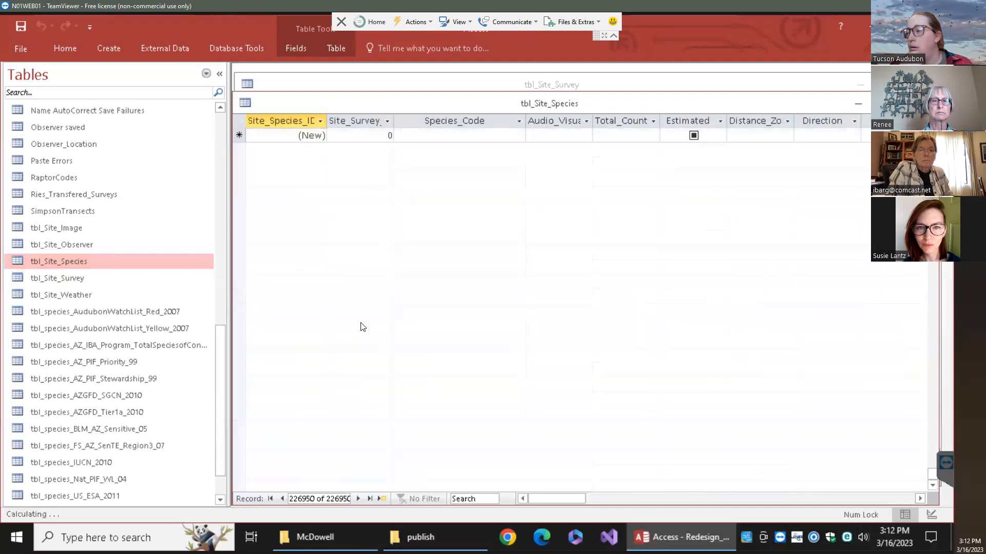
{"action": "scroll", "coordinate": [363, 327], "scroll_direction": "up", "scroll_amount": 8}
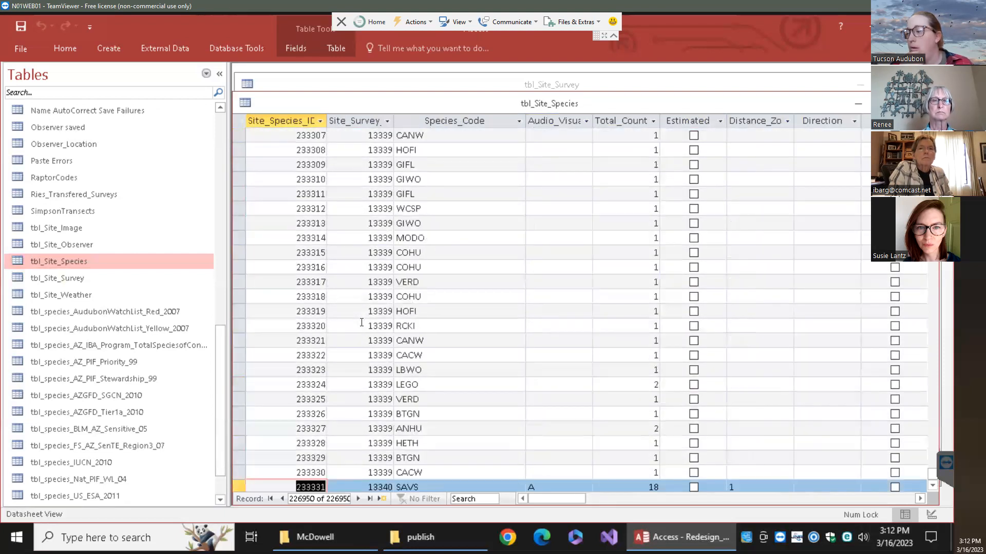
Inspect record 233313 (survey 13339, GIWO, Total_Count), then return to and close tbl_Site_Survey
{"action": "mouse_move", "coordinate": [367, 223]}
{"action": "left_mouse_down"}
{"action": "mouse_move", "coordinate": [402, 226]}
{"action": "mouse_move", "coordinate": [356, 223]}
{"action": "mouse_move", "coordinate": [381, 223]}
{"action": "left_mouse_up"}
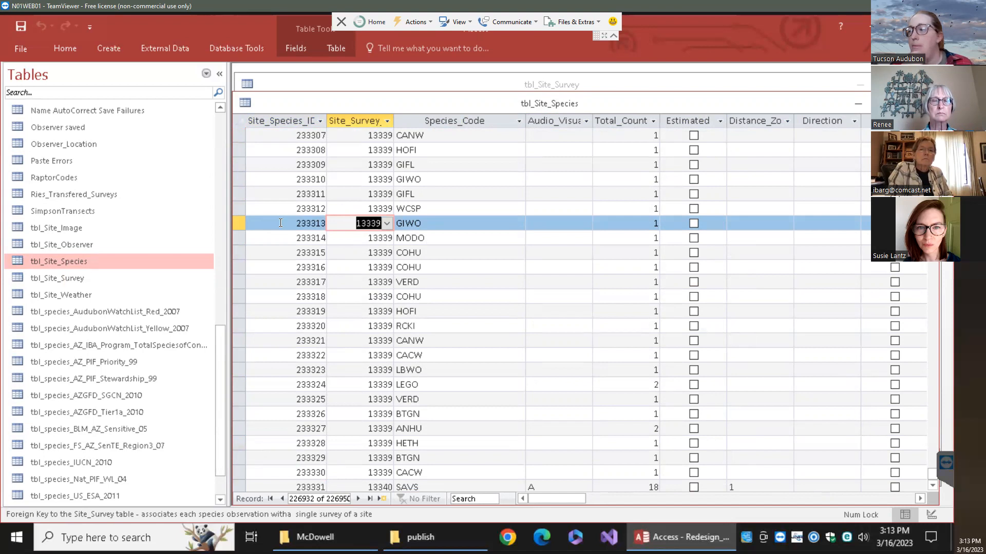
{"action": "left_click_drag", "start_coordinate": [280, 223], "coordinate": [336, 222]}
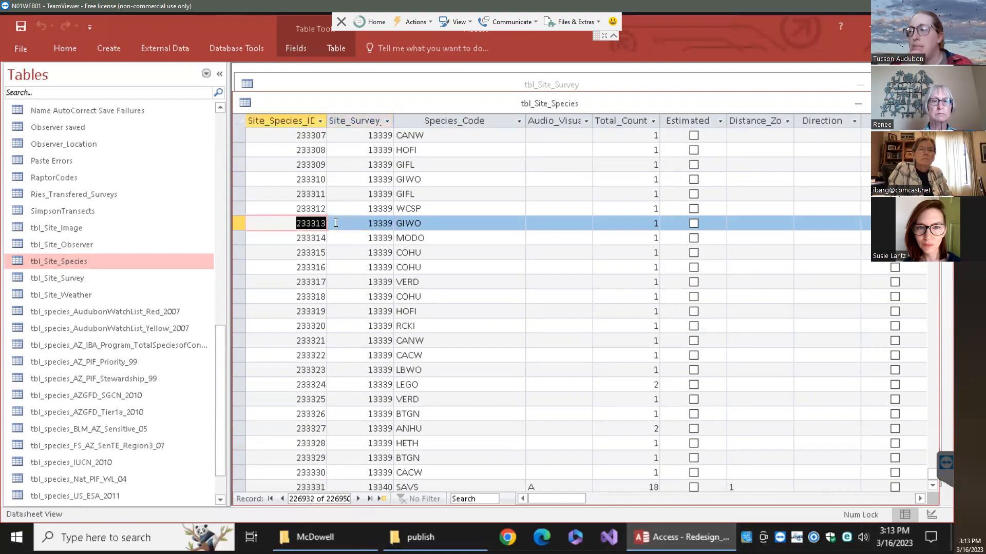
{"action": "left_click_drag", "start_coordinate": [456, 223], "coordinate": [401, 224]}
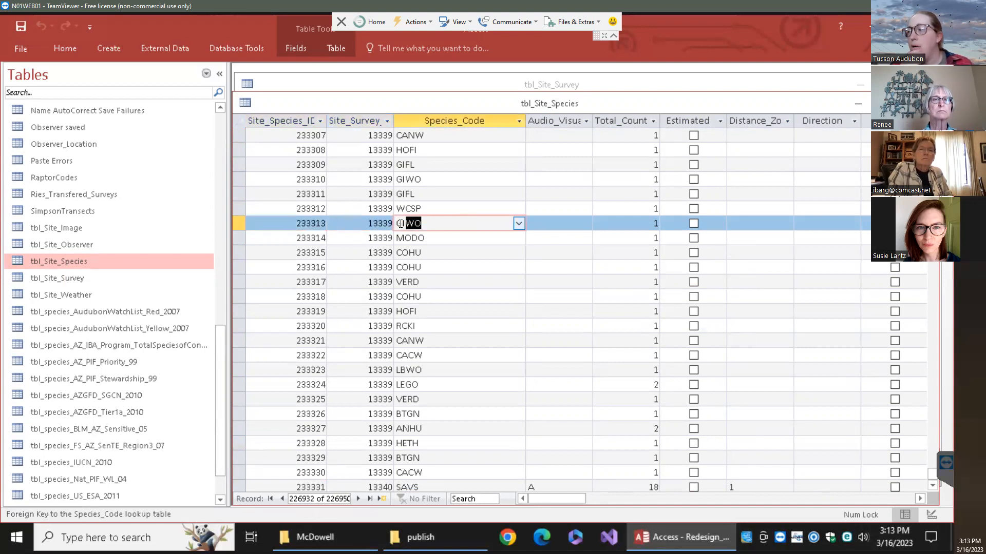
{"action": "left_click", "coordinate": [655, 223]}
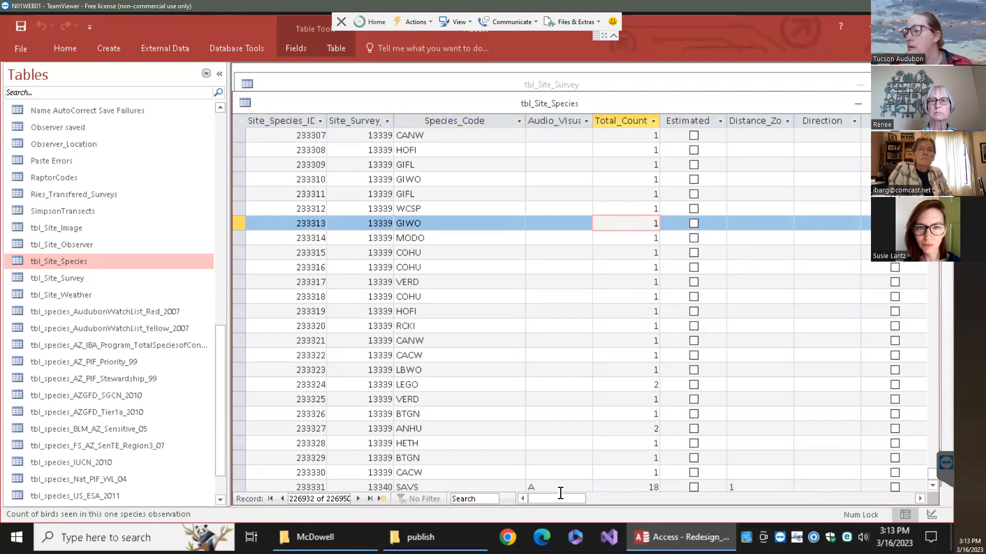
{"action": "scroll", "coordinate": [596, 492], "scroll_direction": "right", "scroll_amount": 10}
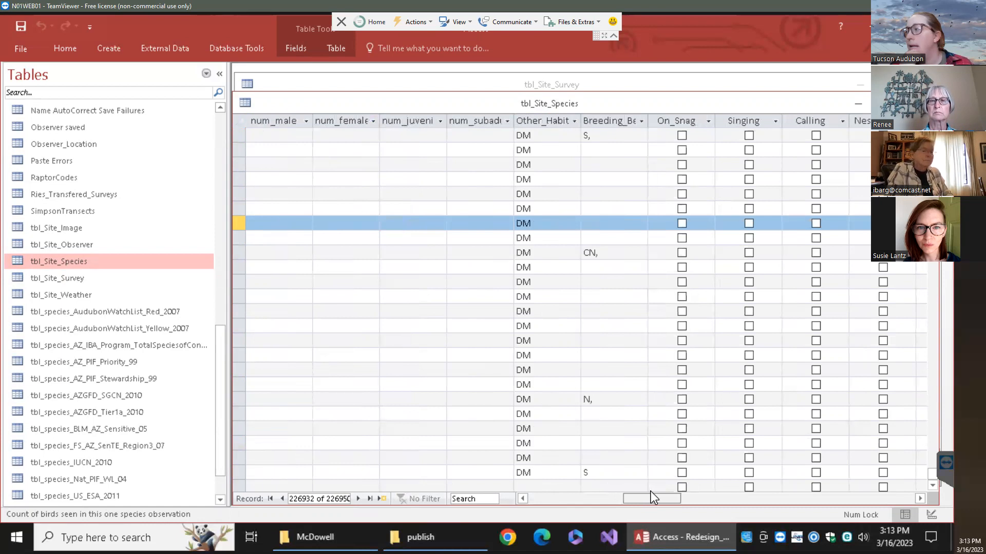
{"action": "scroll", "coordinate": [702, 480], "scroll_direction": "right", "scroll_amount": 3}
{"action": "scroll", "coordinate": [686, 479], "scroll_direction": "left", "scroll_amount": 15}
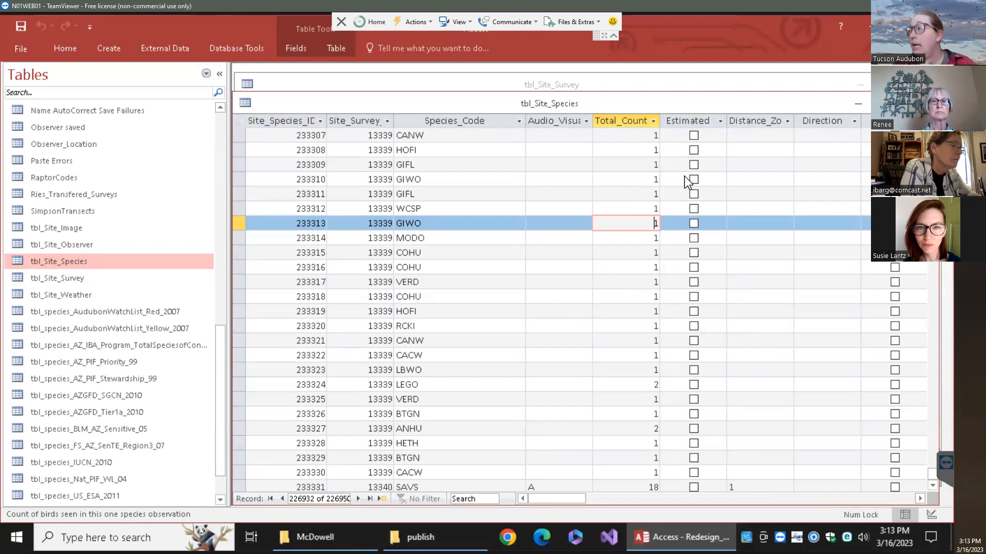
{"action": "key", "text": "ctrl+F6"}
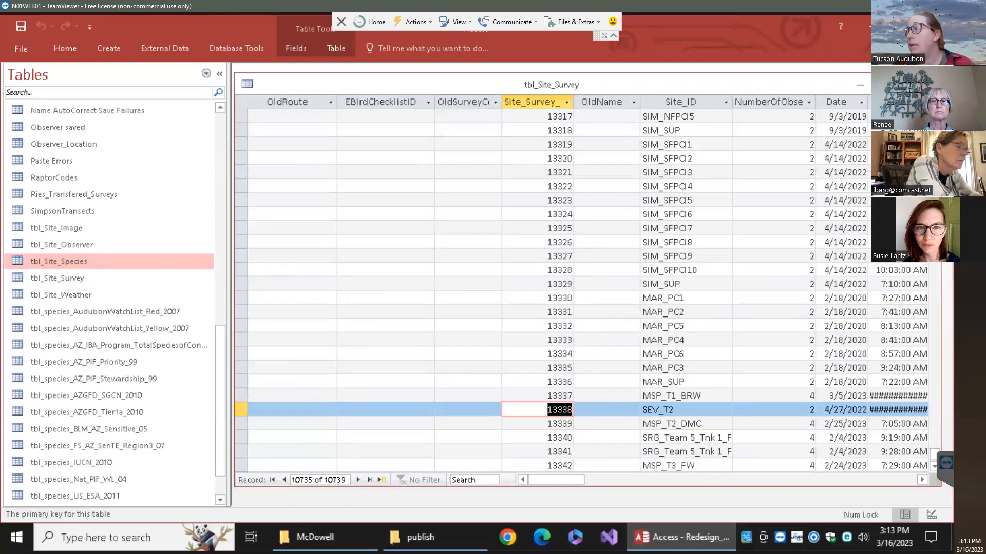
{"action": "key", "text": "ctrl+F4"}
Discard the table layout changes and switch to the Chrome survey entry page
{"action": "left_click", "coordinate": [480, 313]}
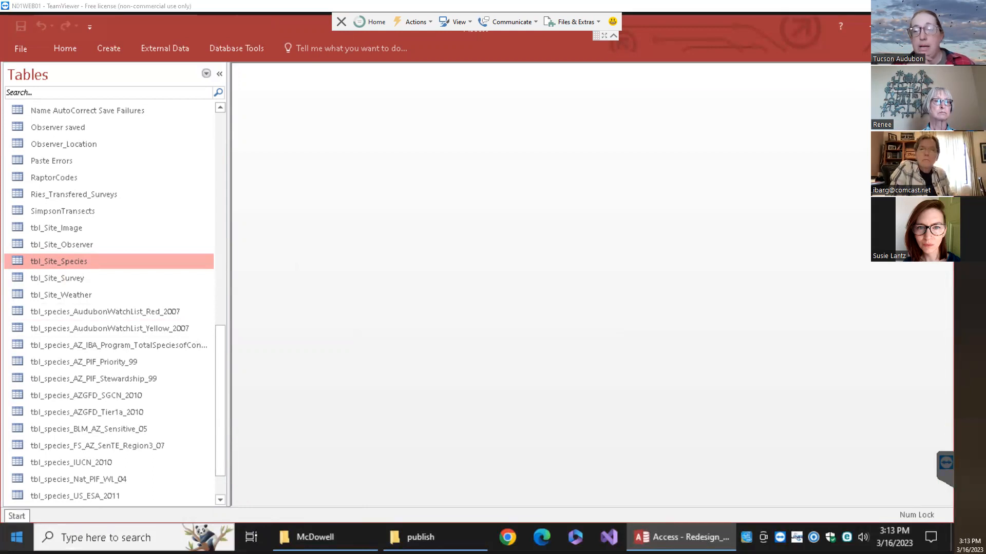
{"action": "key", "text": "alt+Tab"}
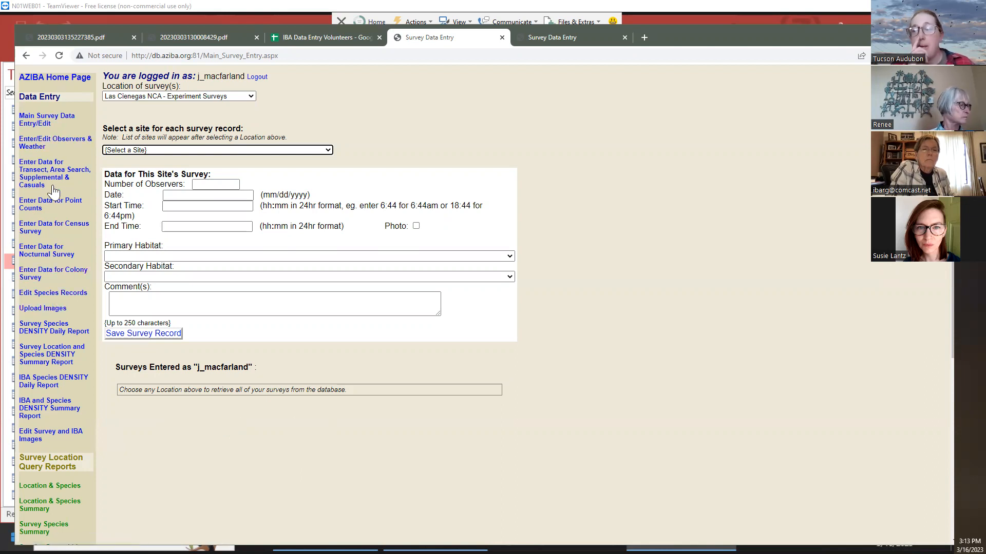
On Edit Species Records, choose 7B Property-SEV and start editing record 233290 of survey 13338
{"action": "left_click", "coordinate": [50, 296]}
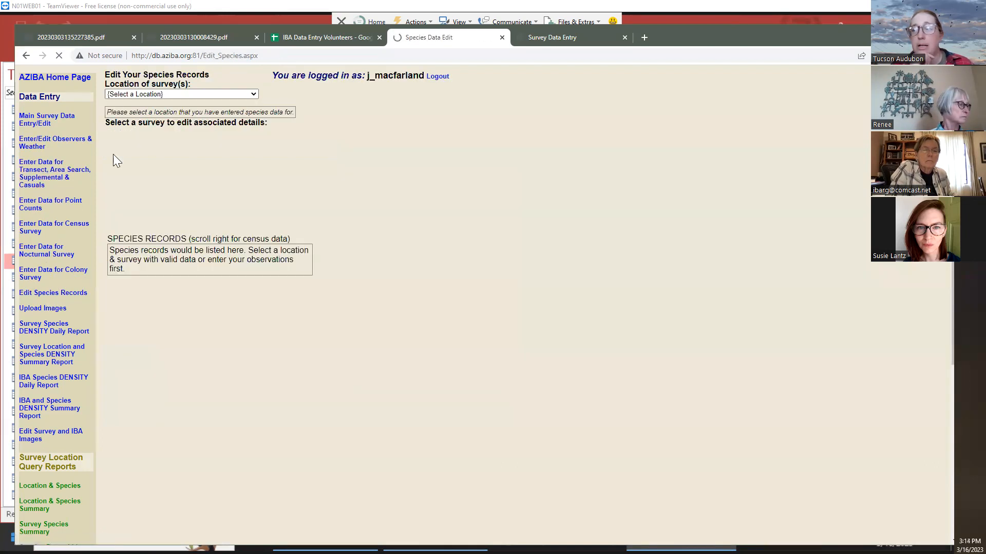
{"action": "left_click", "coordinate": [147, 94]}
{"action": "left_click", "coordinate": [154, 135]}
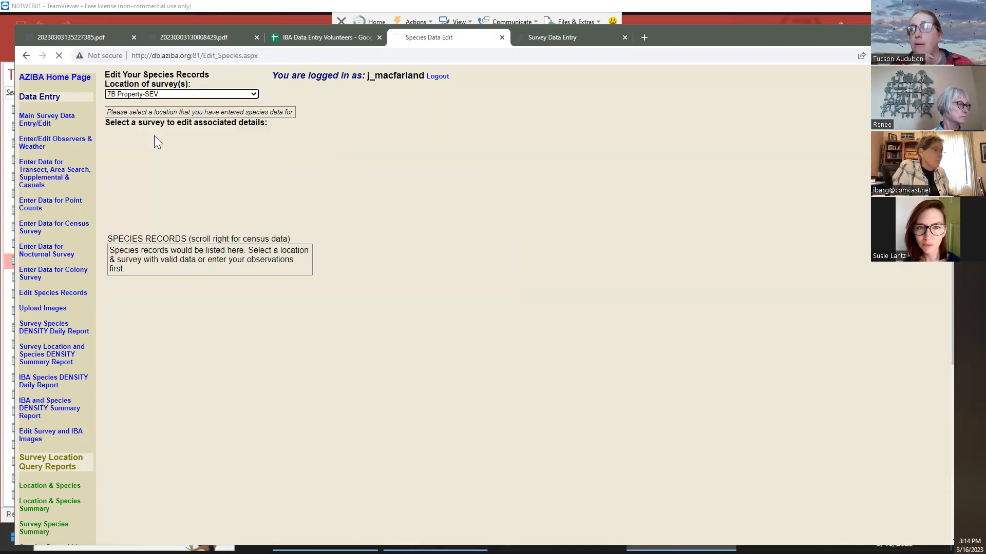
{"action": "left_click", "coordinate": [117, 125]}
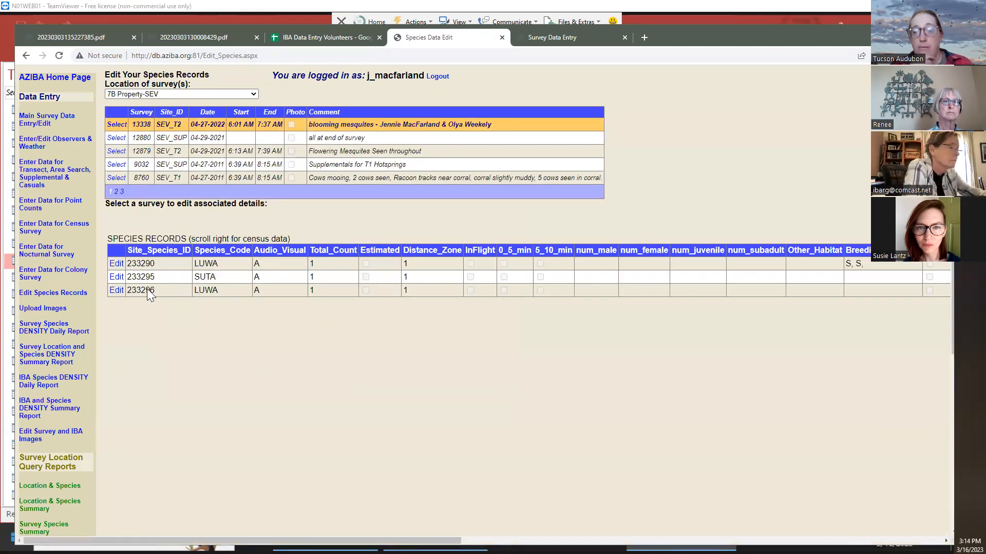
{"action": "left_click", "coordinate": [117, 265]}
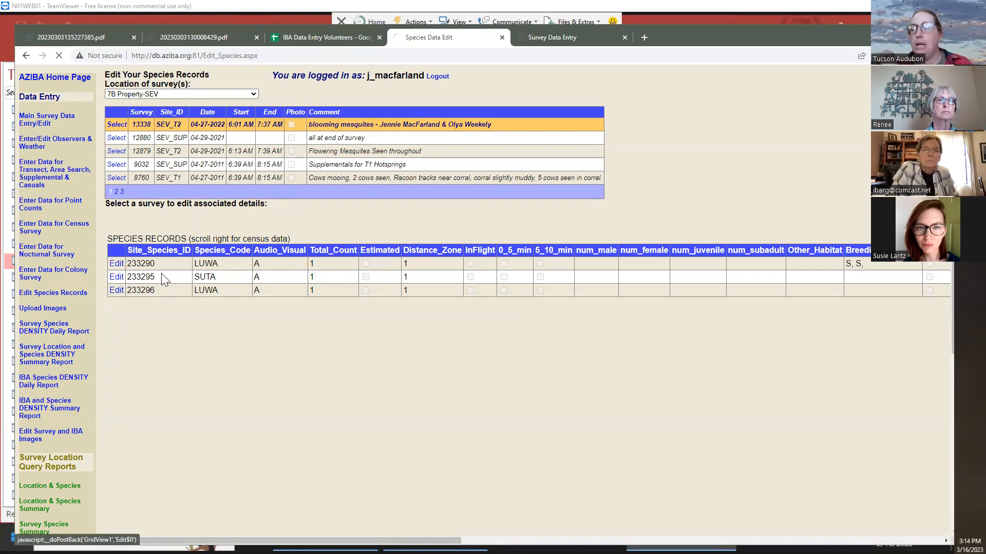
Set the record's species to WAVI - Warbling Vireo, then move the browser aside
{"action": "left_click", "coordinate": [295, 277]}
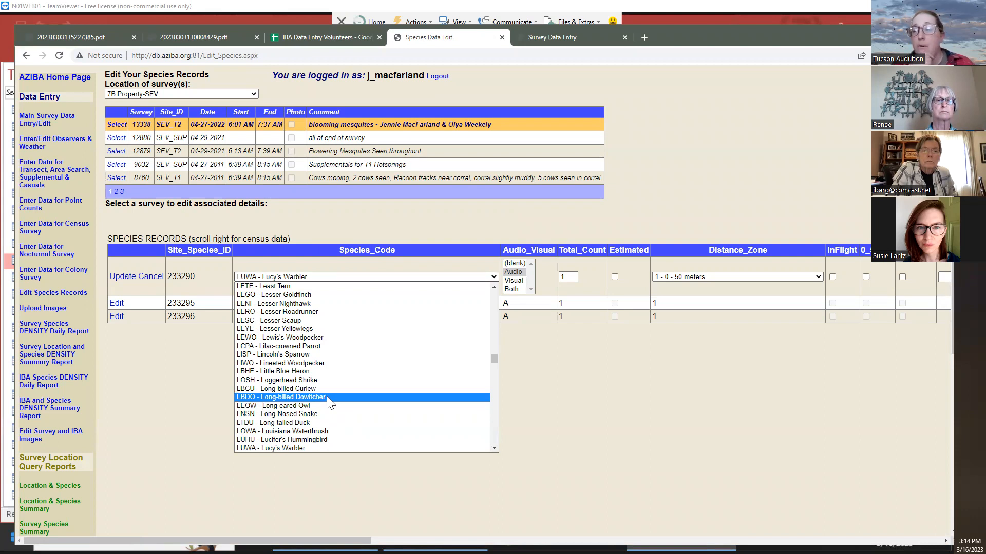
{"action": "type", "text": "wiwa"}
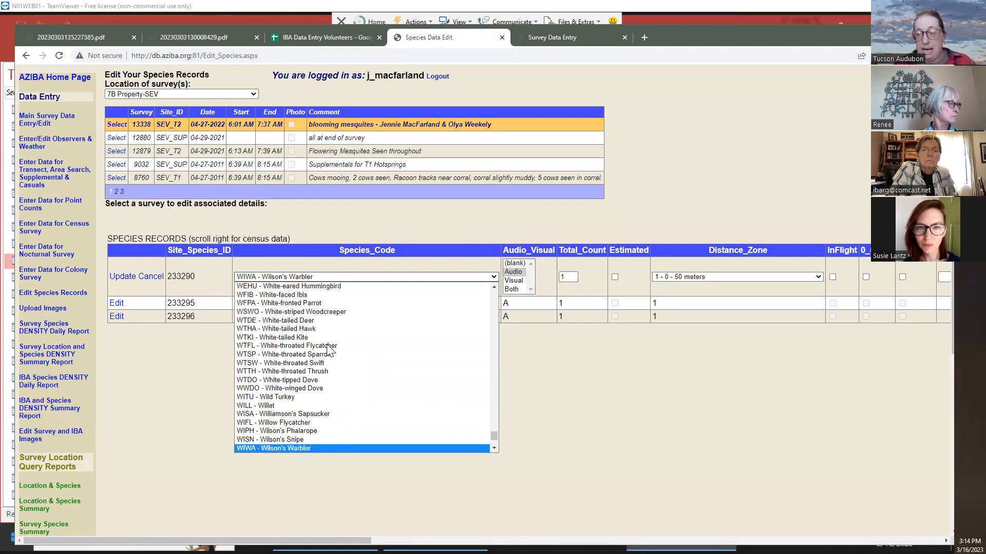
{"action": "left_click", "coordinate": [328, 286]}
{"action": "left_click", "coordinate": [307, 277]}
{"action": "type", "text": "wituwavi"}
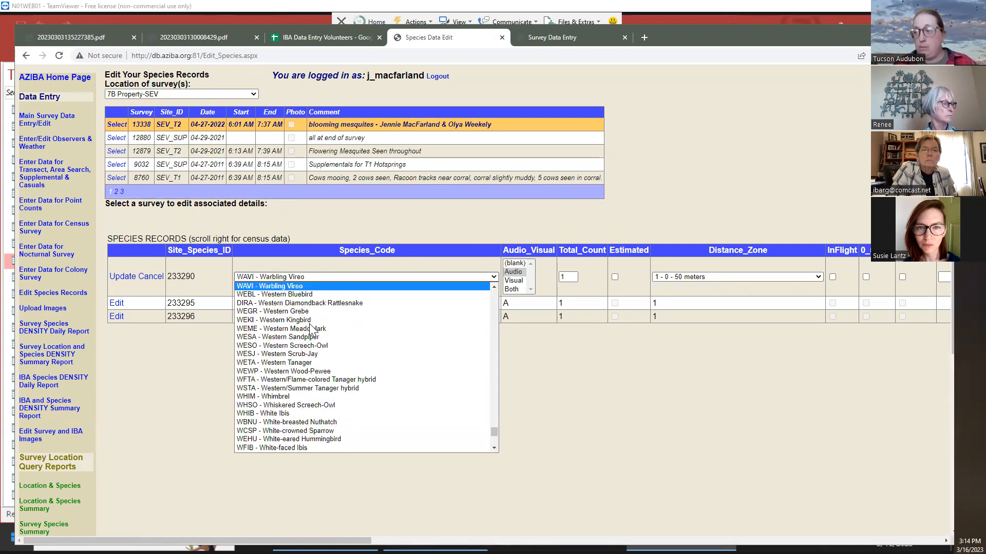
{"action": "left_click", "coordinate": [274, 288]}
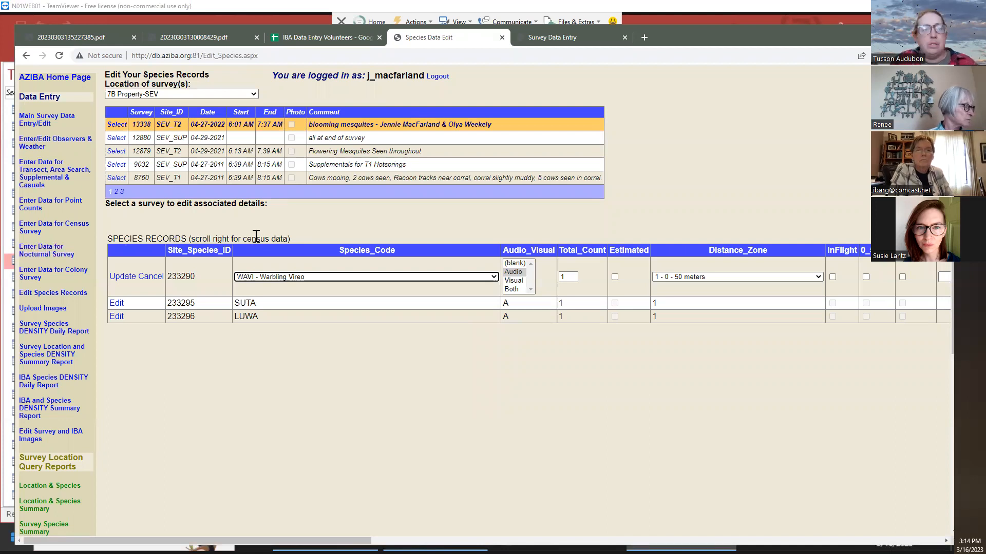
{"action": "left_click", "coordinate": [340, 398]}
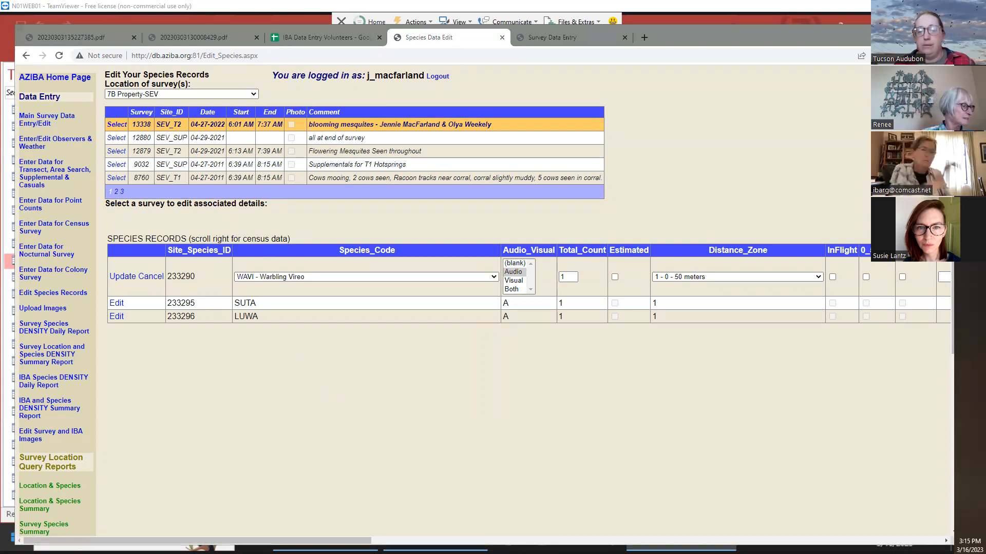
{"action": "left_click_drag", "start_coordinate": [785, 32], "coordinate": [727, 197]}
Close the open Access database and reopen Redesign_IBA from its desktop shortcut
{"action": "left_click", "coordinate": [778, 47]}
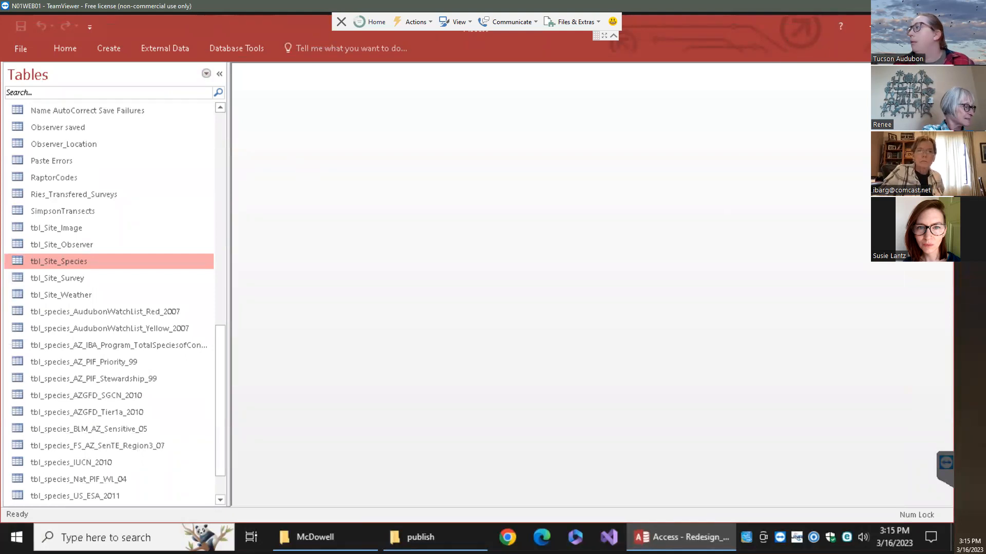
{"action": "left_click", "coordinate": [937, 27]}
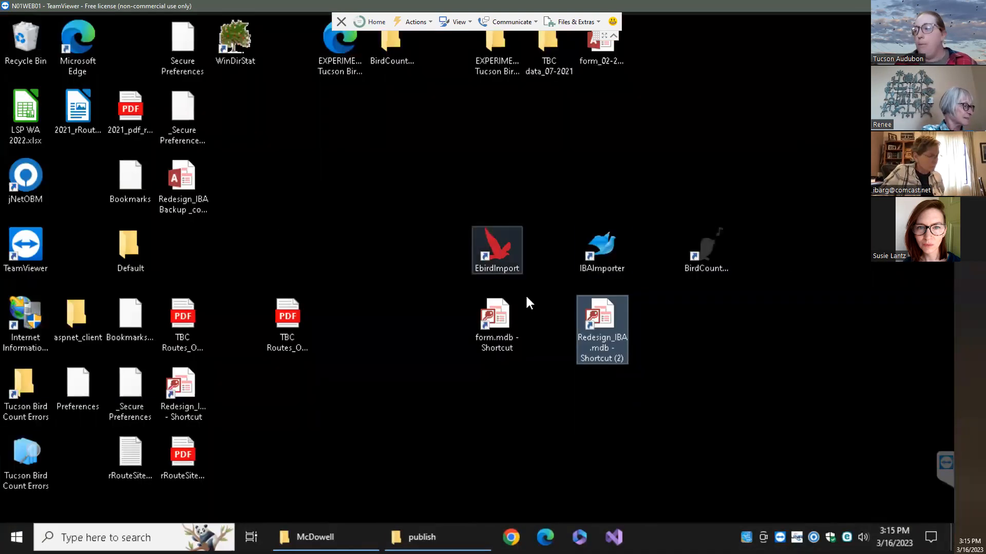
{"action": "double_click", "coordinate": [592, 329]}
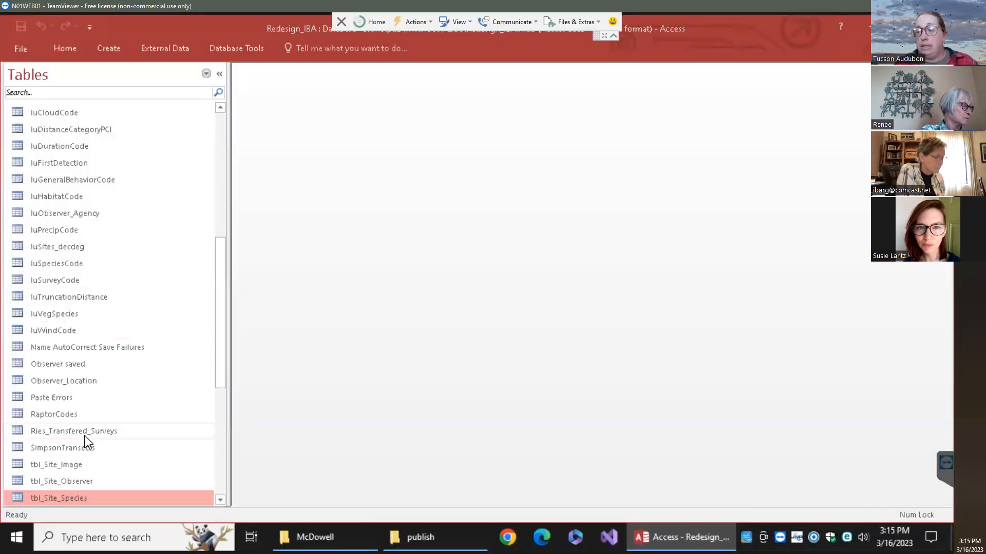
{"action": "scroll", "coordinate": [85, 441], "scroll_direction": "down", "scroll_amount": 1}
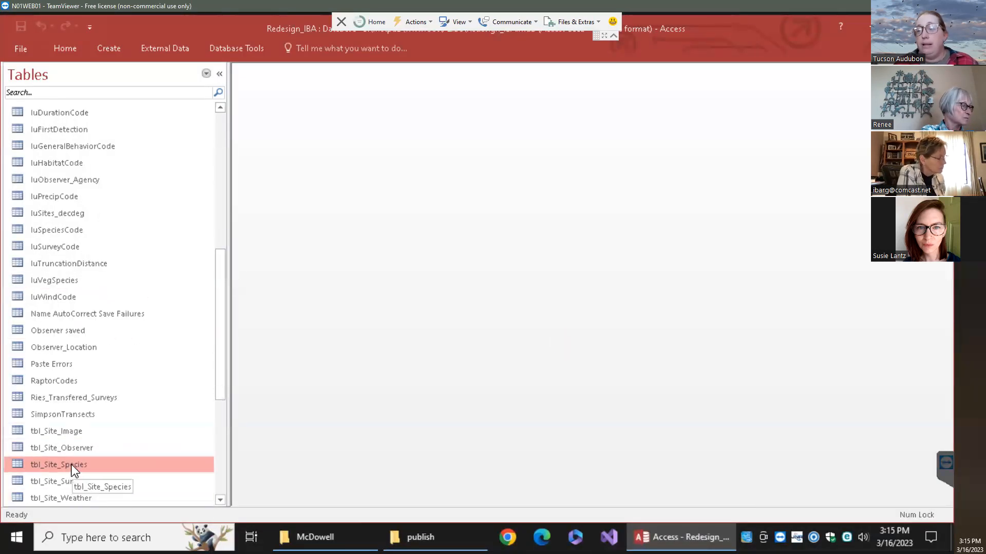
Check tbl_Site_Species's last record, 233331 (survey 13340, SAVS, count 18), then close the table
{"action": "double_click", "coordinate": [69, 462]}
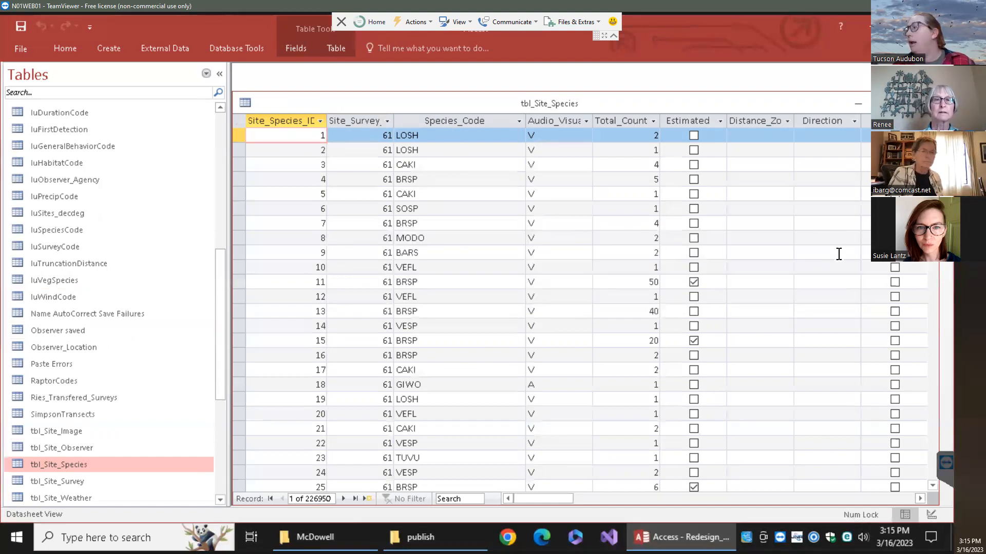
{"action": "left_click", "coordinate": [357, 499]}
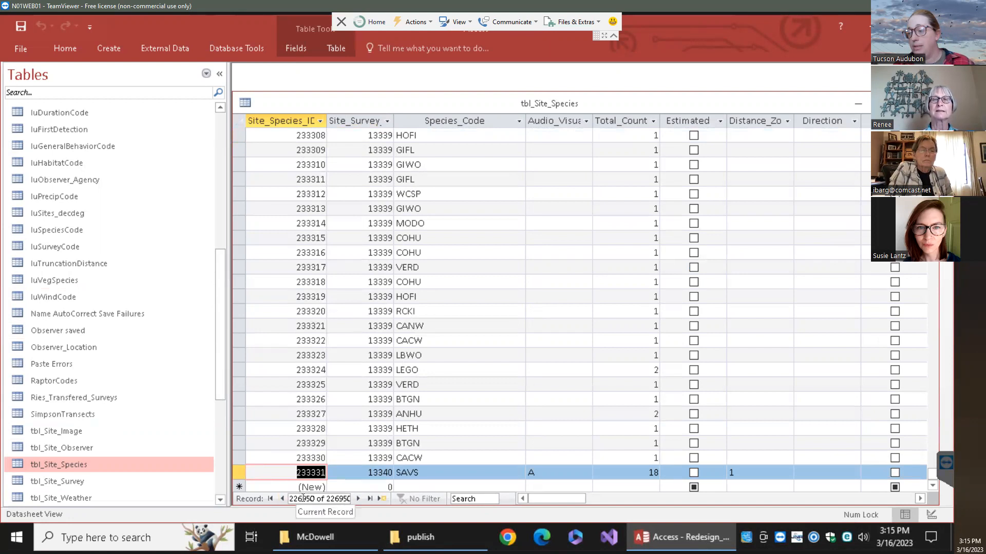
{"action": "left_click_drag", "start_coordinate": [303, 497], "coordinate": [323, 497]}
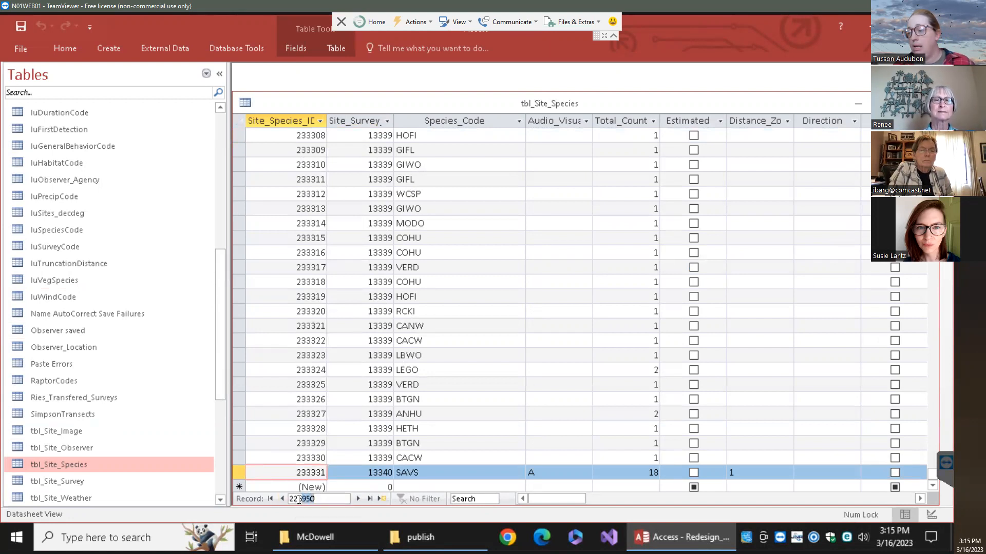
{"action": "double_click", "coordinate": [299, 499]}
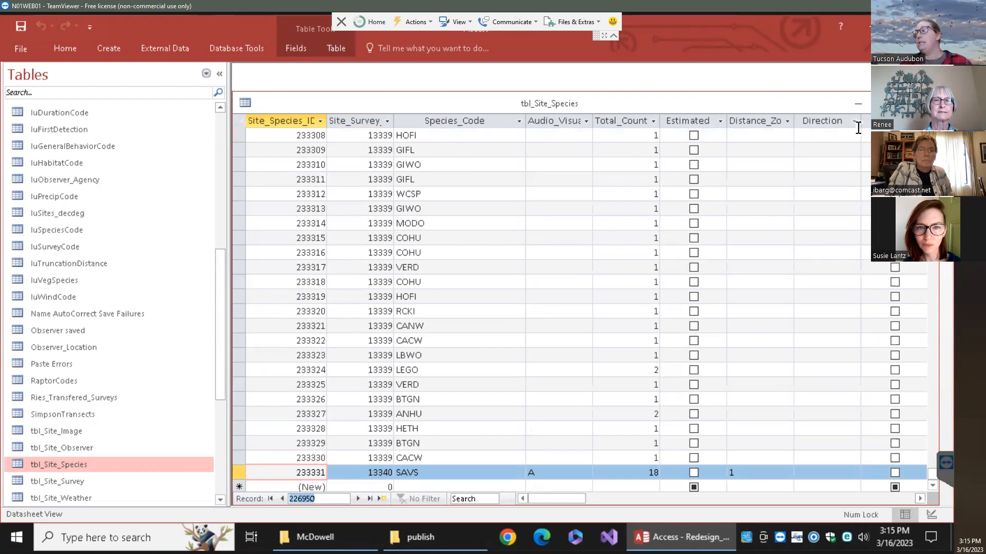
{"action": "key", "text": "ctrl+w"}
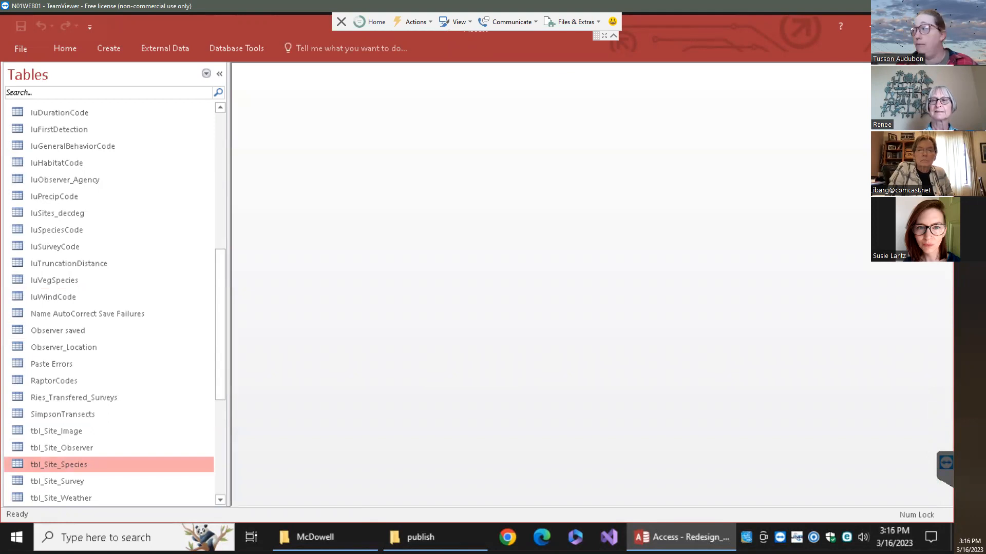
Close remote Access, end the N01WEB01 session, dismiss the sponsored-session notice, and exit TeamViewer
{"action": "key", "text": "alt+F4"}
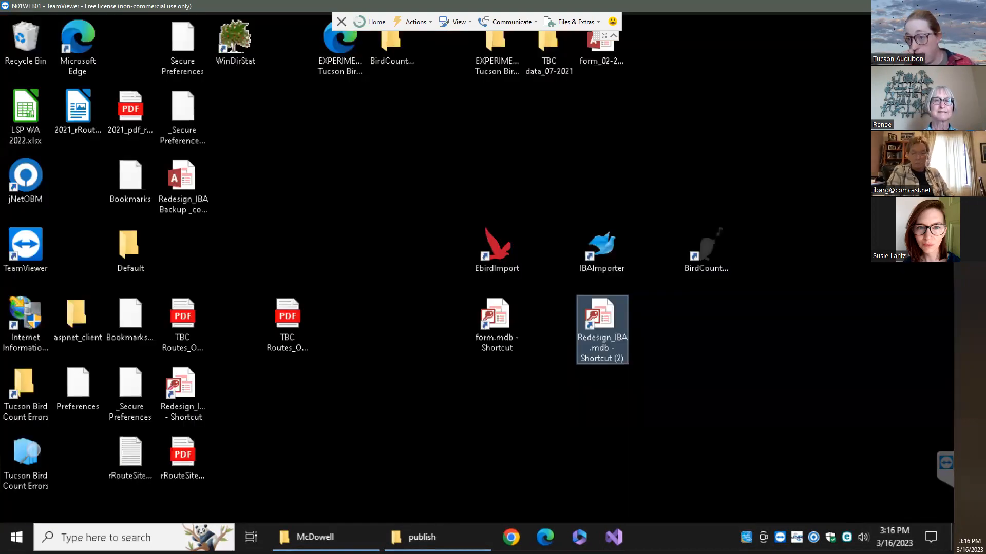
{"action": "left_click", "coordinate": [399, 402]}
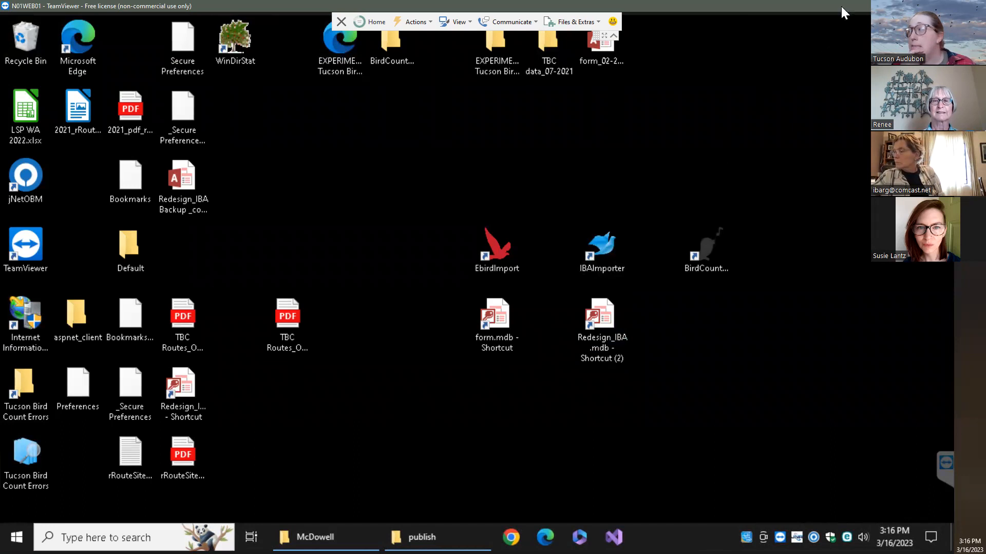
{"action": "left_click", "coordinate": [973, 5]}
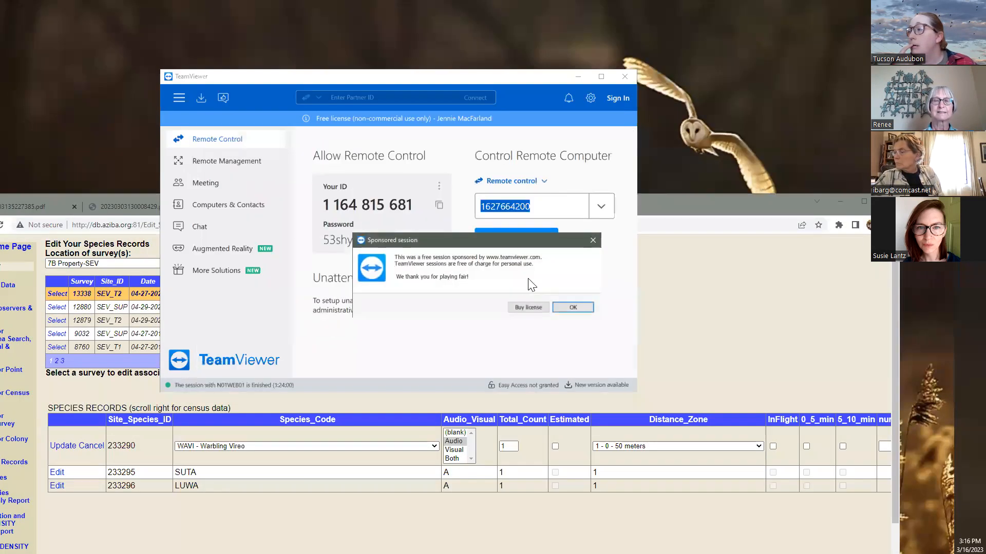
{"action": "left_click", "coordinate": [593, 240]}
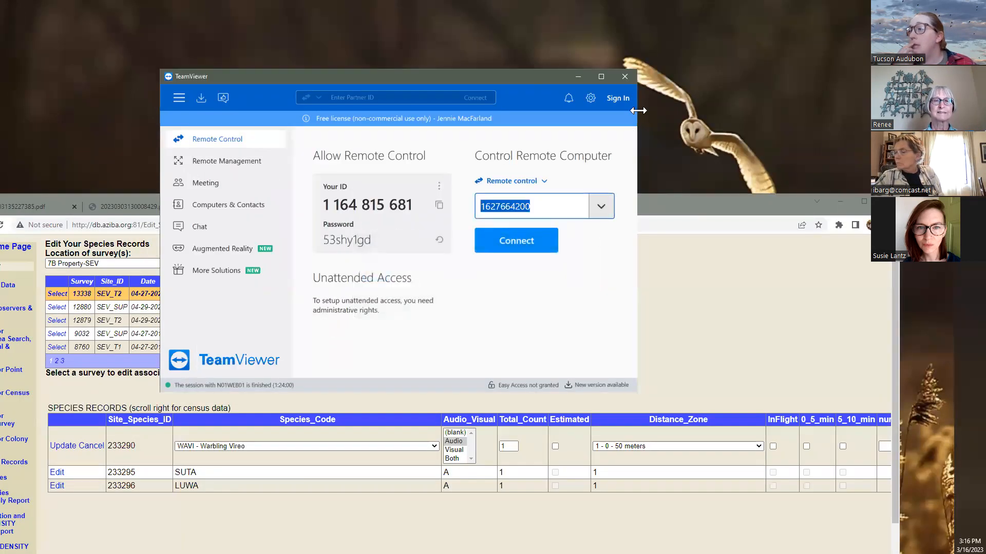
{"action": "left_click", "coordinate": [624, 77]}
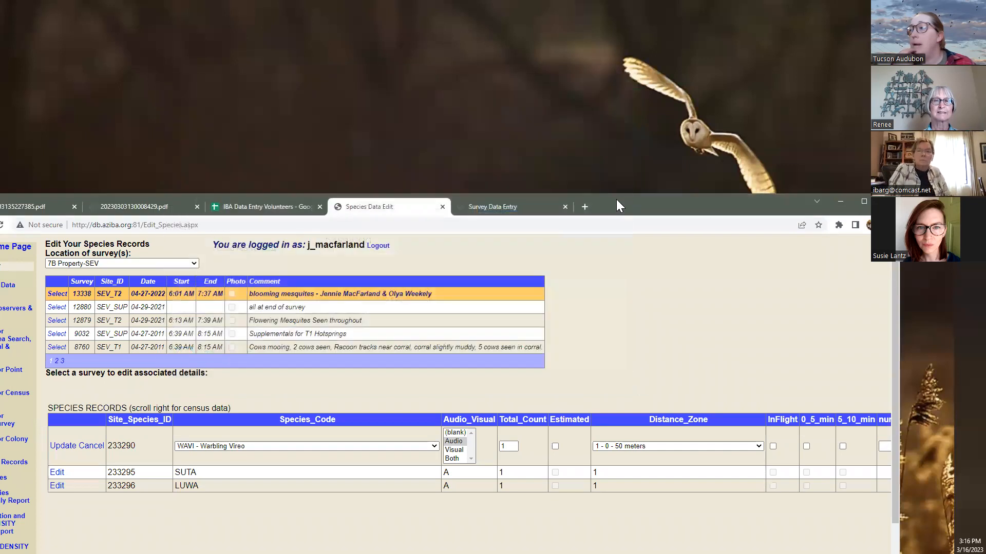
Restore the Chrome window and cancel the pending edit on species record 233290
{"action": "left_click_drag", "start_coordinate": [618, 206], "coordinate": [616, 114]}
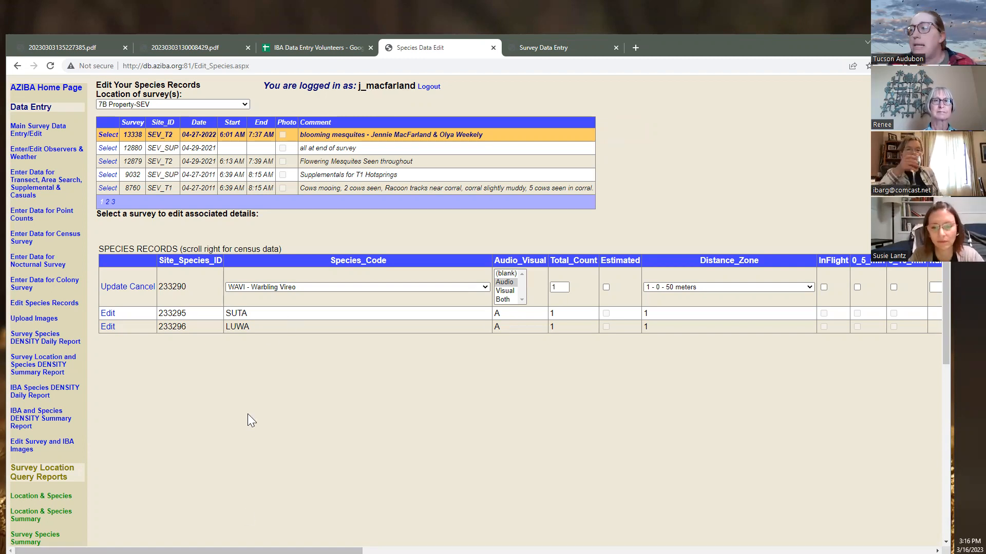
{"action": "left_click", "coordinate": [120, 288]}
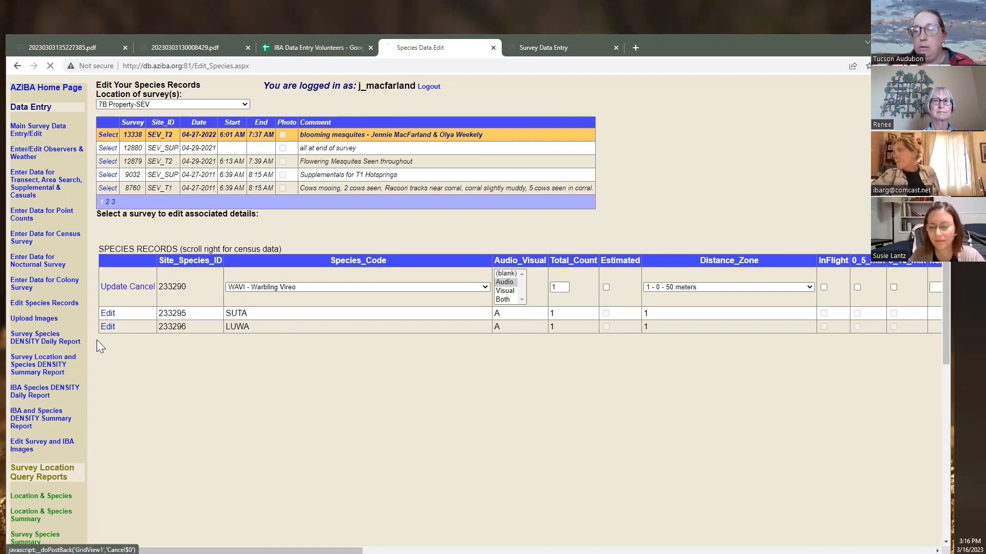
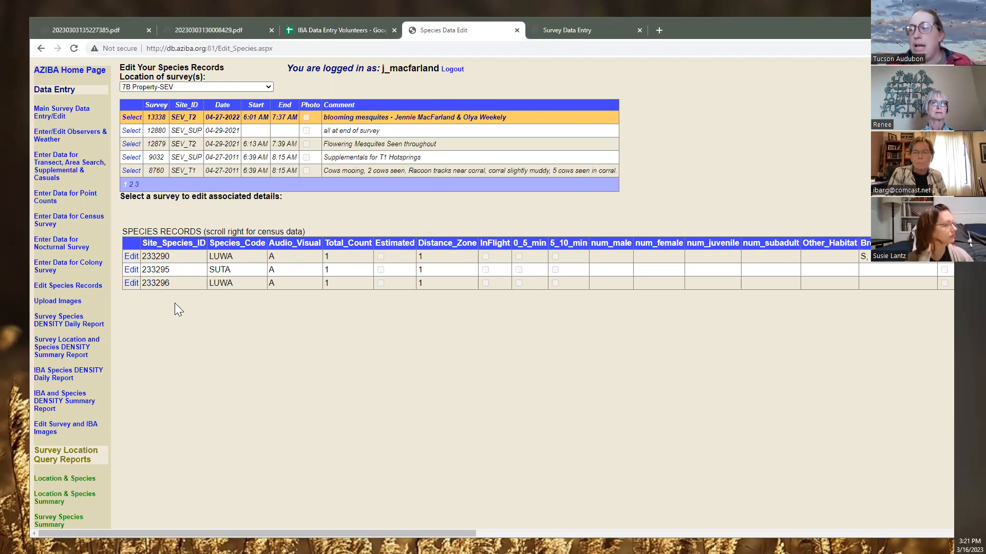
Check the record IDs of the LUWA, SUTA, LUWA rows, then return to Main Survey Data Entry/Edit
{"action": "left_click_drag", "start_coordinate": [173, 268], "coordinate": [145, 272]}
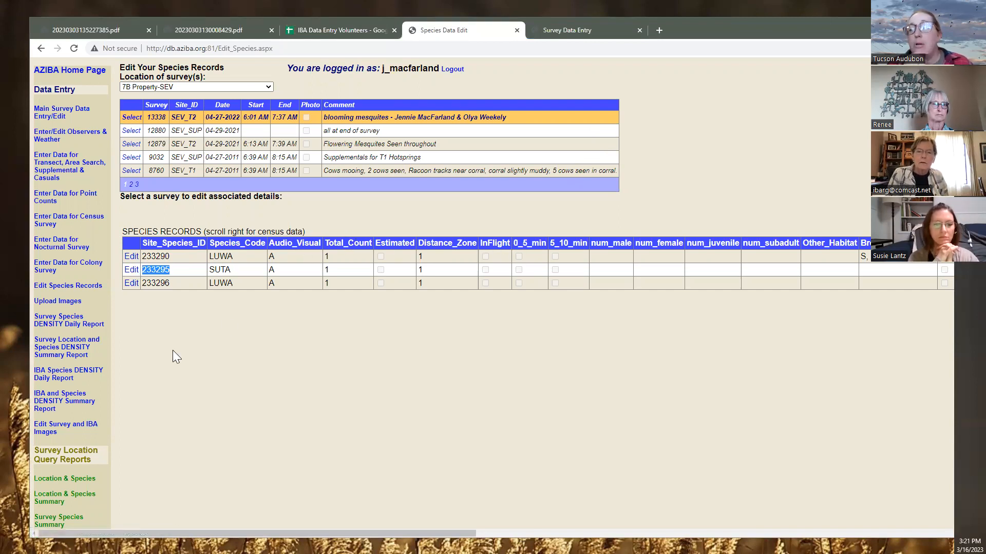
{"action": "left_click_drag", "start_coordinate": [174, 351], "coordinate": [176, 347]}
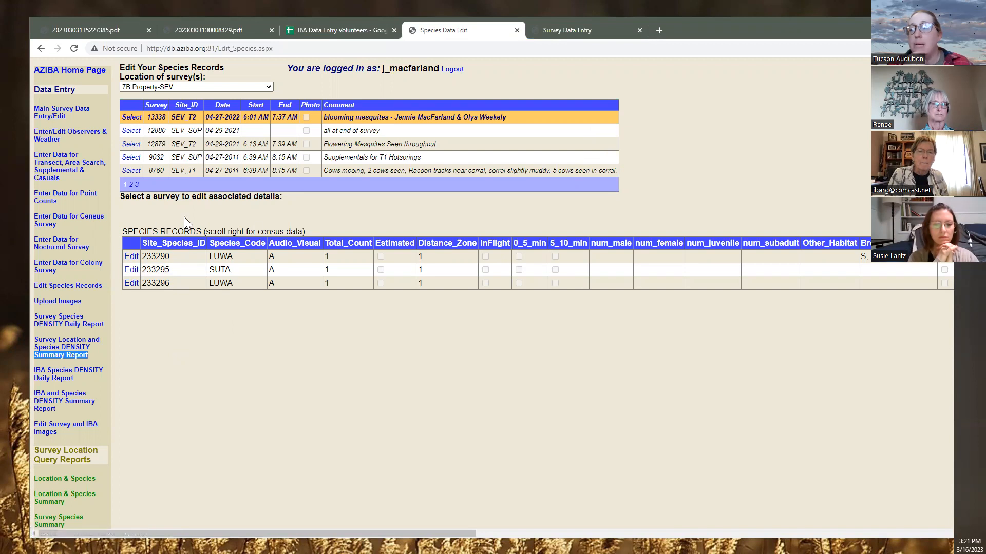
{"action": "left_click", "coordinate": [61, 109]}
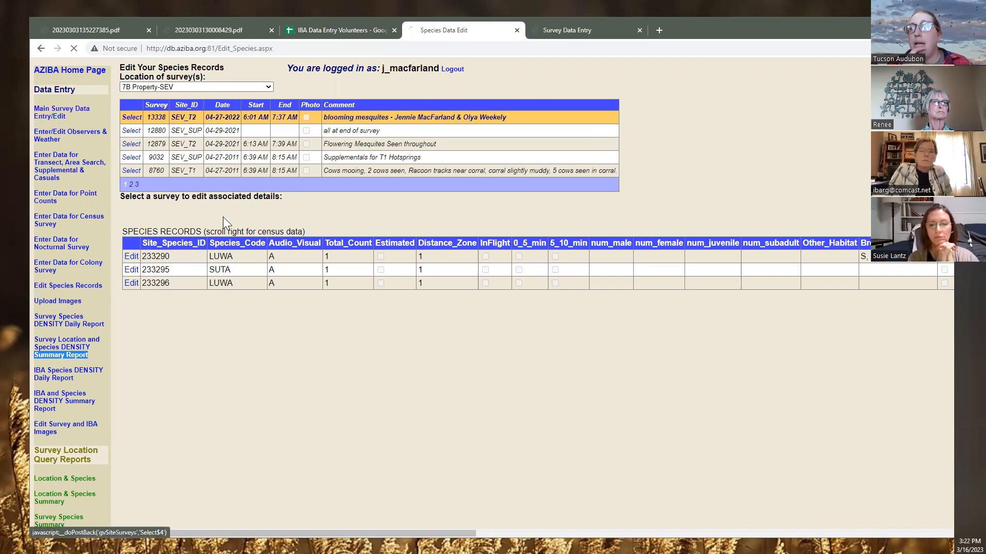
List the surveys for site SEV_T2 at 7B Property
{"action": "left_click", "coordinate": [180, 91]}
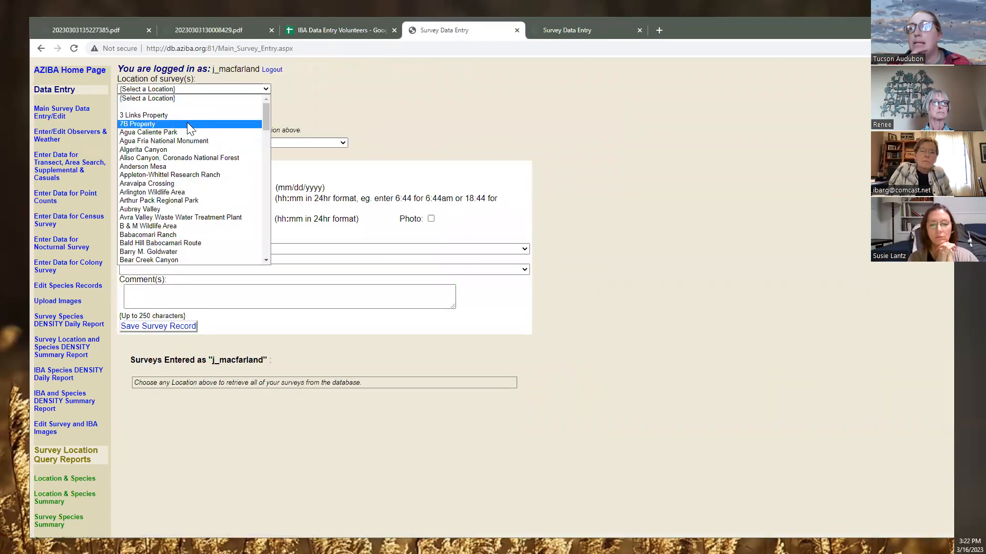
{"action": "left_click", "coordinate": [191, 124]}
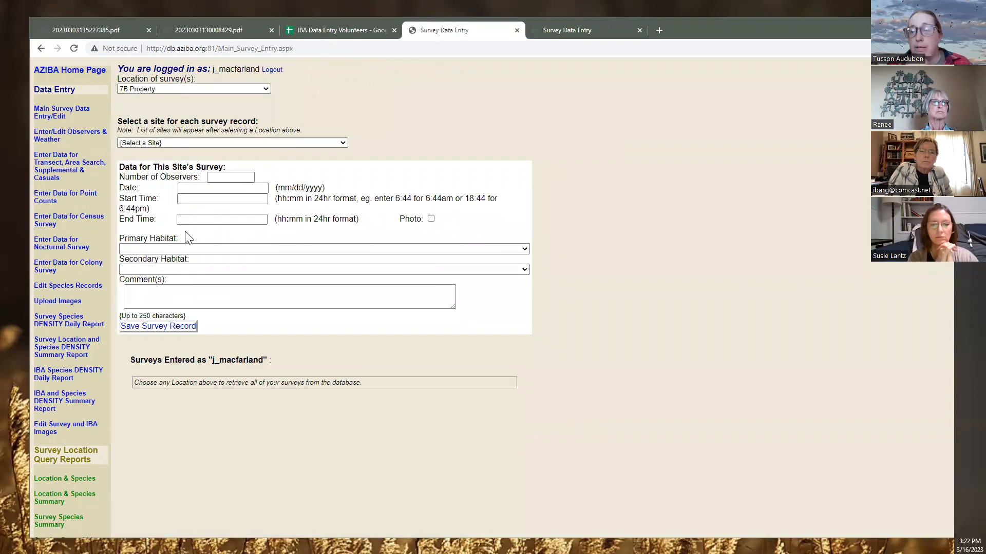
{"action": "left_click", "coordinate": [169, 145]}
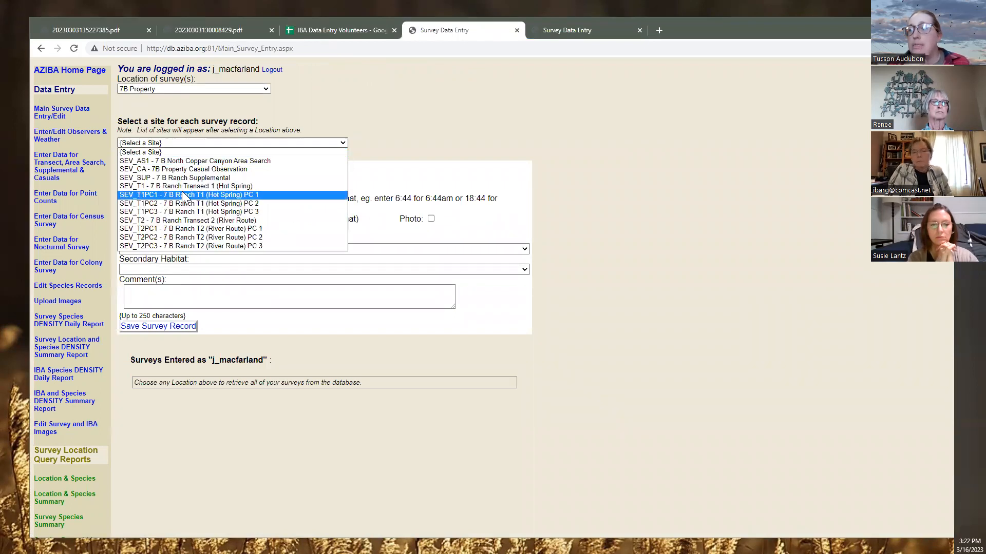
{"action": "left_click", "coordinate": [187, 221]}
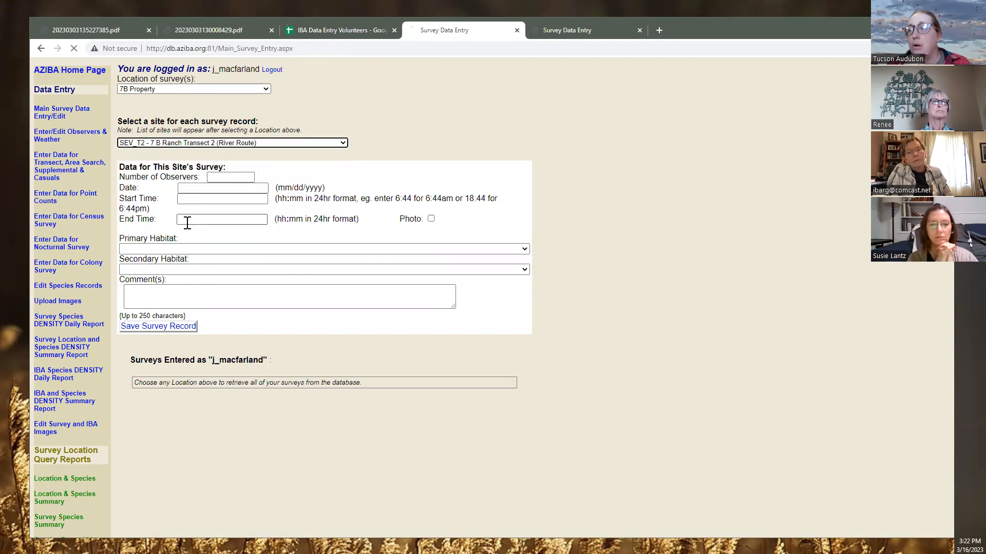
{"action": "scroll", "coordinate": [158, 405], "scroll_direction": "down", "scroll_amount": 1}
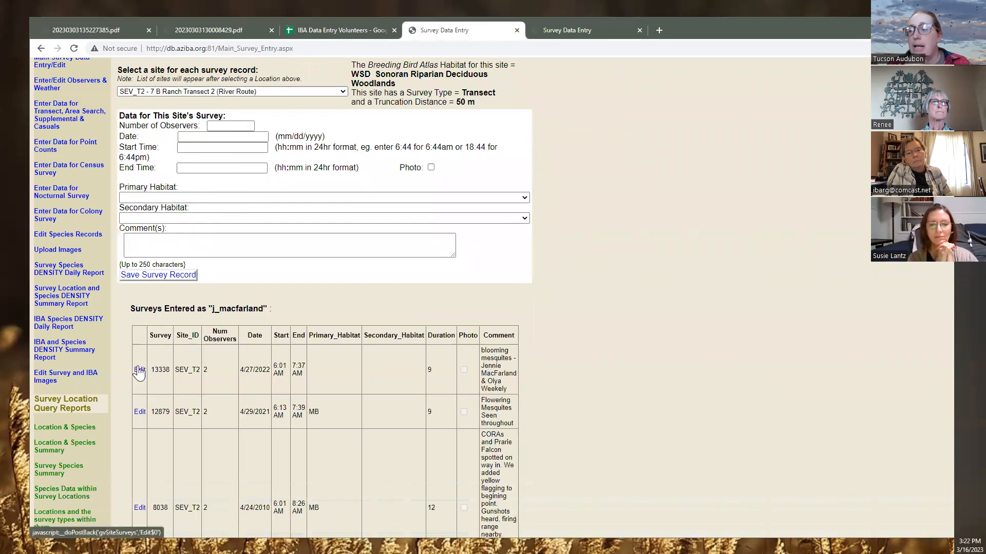
Open survey 13338 for editing, cancel without changes, and note its survey number
{"action": "left_click", "coordinate": [140, 370]}
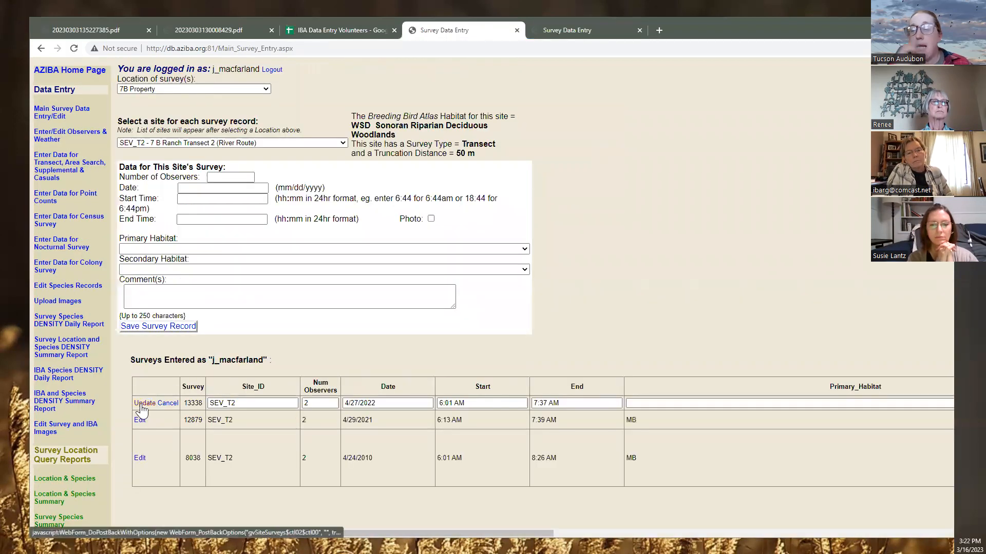
{"action": "left_click", "coordinate": [167, 410]}
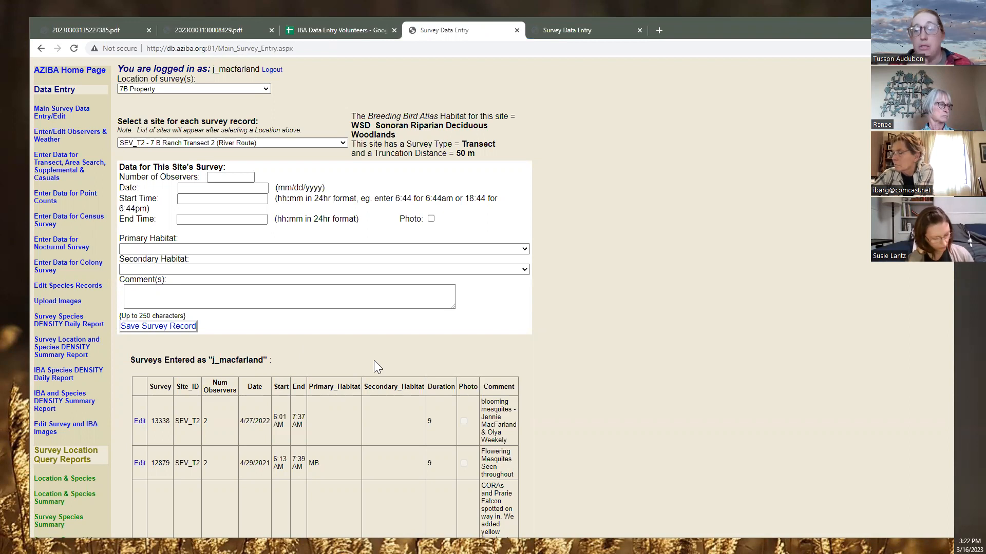
{"action": "left_click_drag", "start_coordinate": [151, 421], "coordinate": [168, 422]}
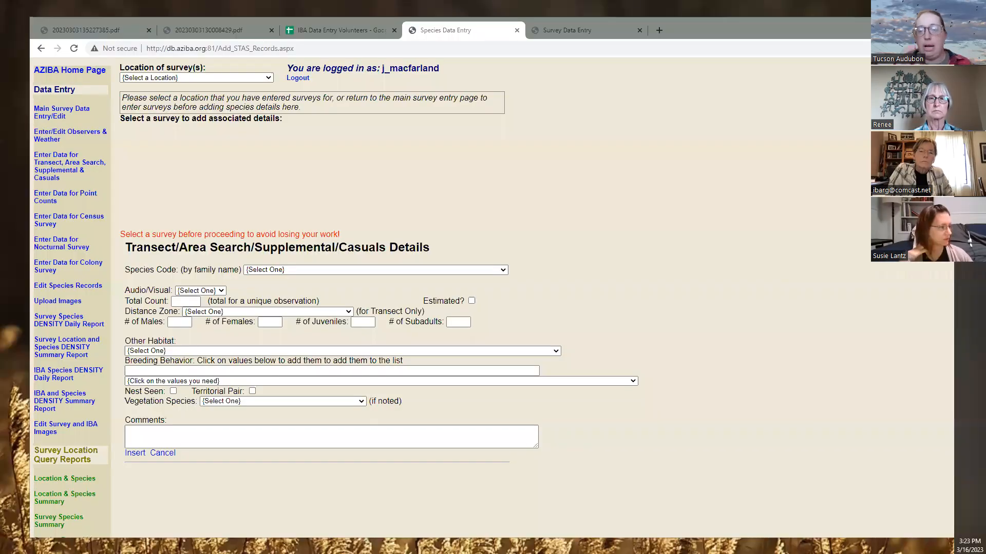
Select survey 13338 under 7B Property-SEV, view field-sheet page 7, then return to species entry
{"action": "left_click", "coordinate": [218, 114]}
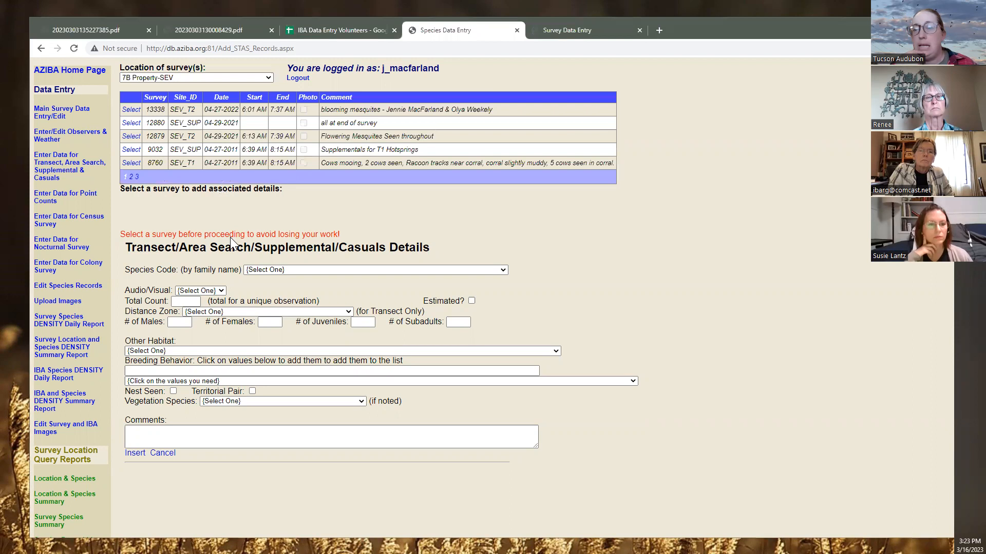
{"action": "left_click", "coordinate": [132, 110]}
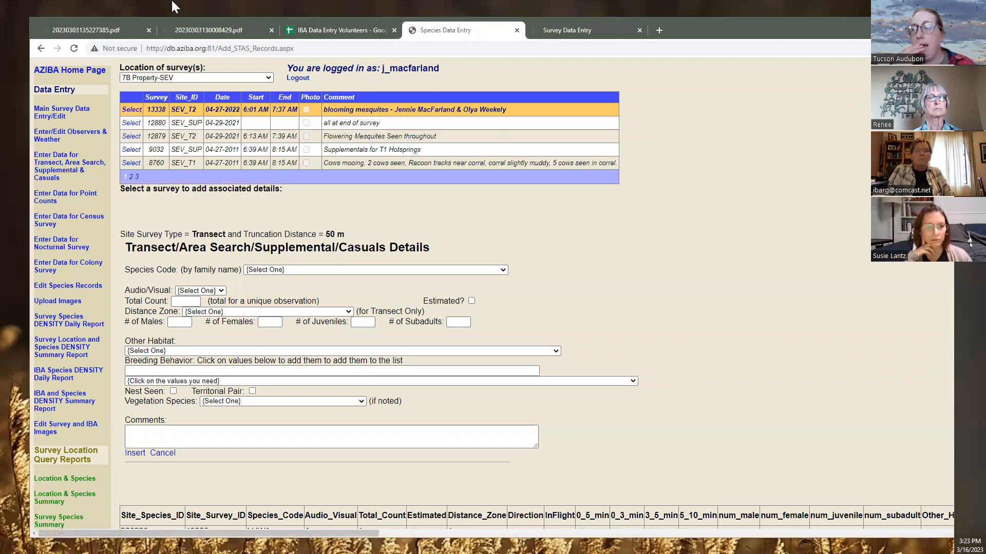
{"action": "left_click", "coordinate": [169, 29]}
{"action": "scroll", "coordinate": [316, 276], "scroll_direction": "down", "scroll_amount": 1}
{"action": "scroll", "coordinate": [314, 276], "scroll_direction": "down", "scroll_amount": 5}
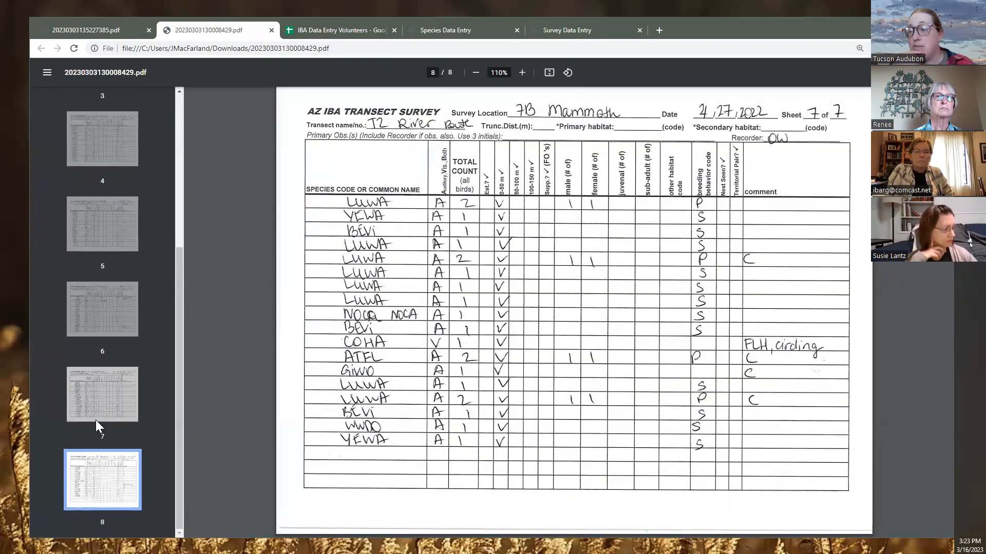
{"action": "left_click", "coordinate": [96, 420]}
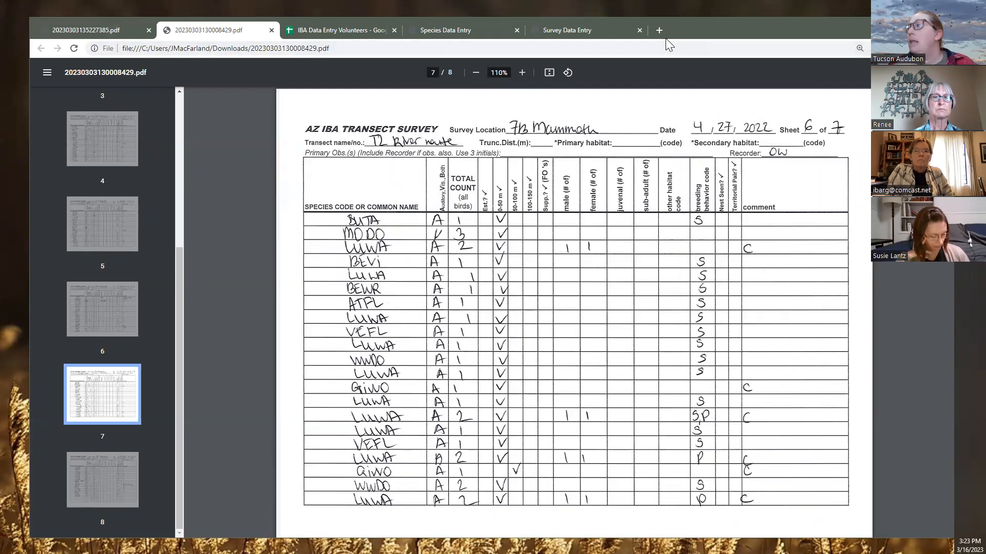
{"action": "left_click", "coordinate": [611, 35]}
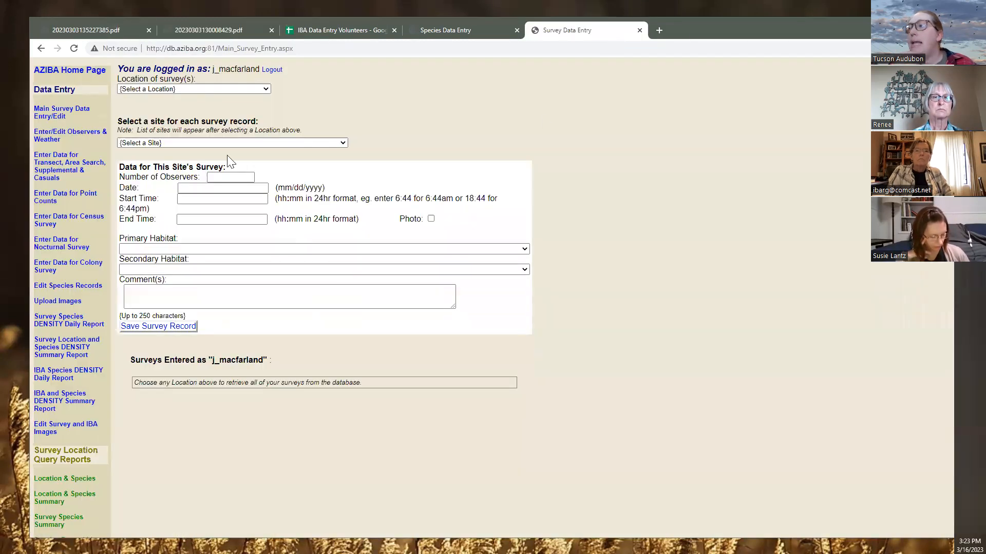
{"action": "left_click_drag", "start_coordinate": [751, 39], "coordinate": [751, 55]}
{"action": "left_click", "coordinate": [456, 48]}
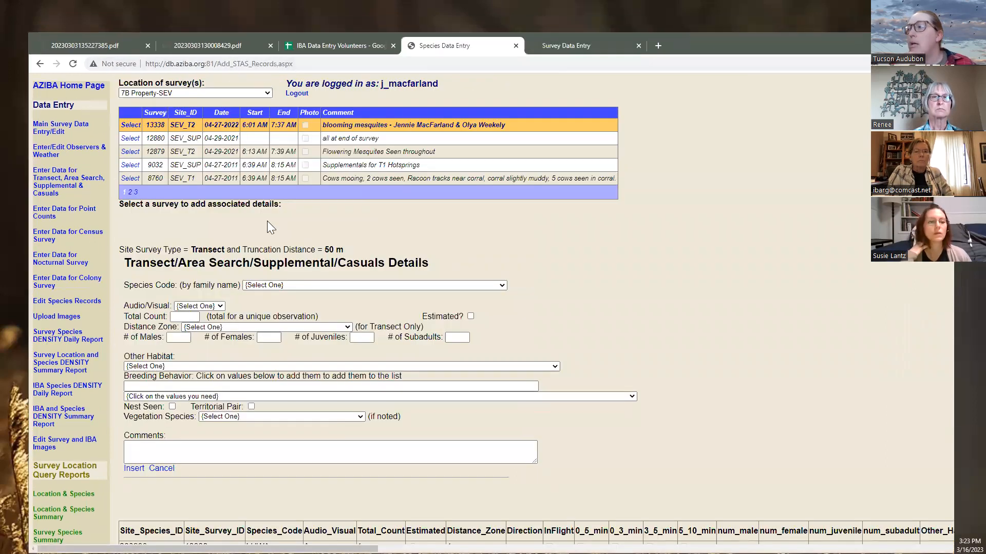
Set the Species Code to LUWA (Lucy's Warbler)
{"action": "left_click", "coordinate": [295, 287]}
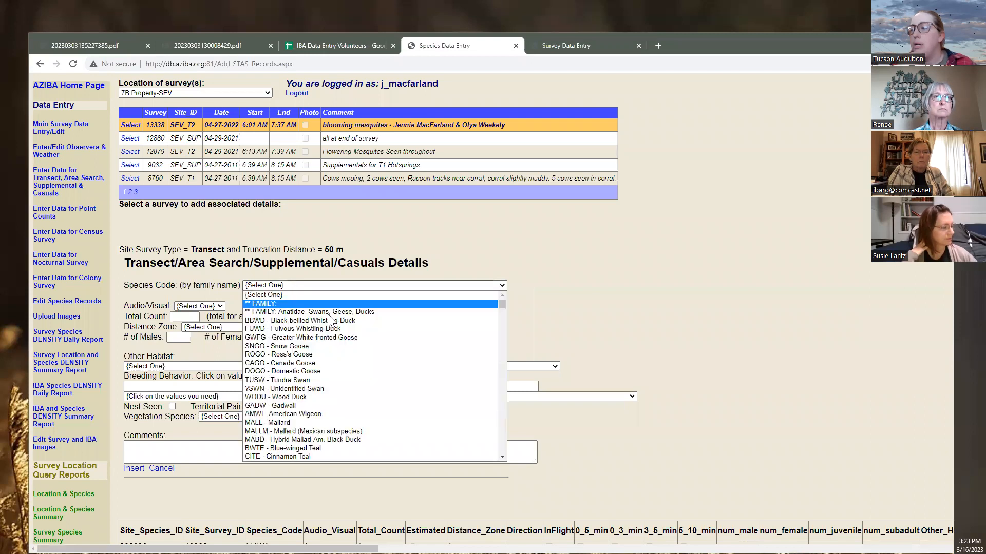
{"action": "type", "text": "luwa"}
{"action": "key", "text": "Return"}
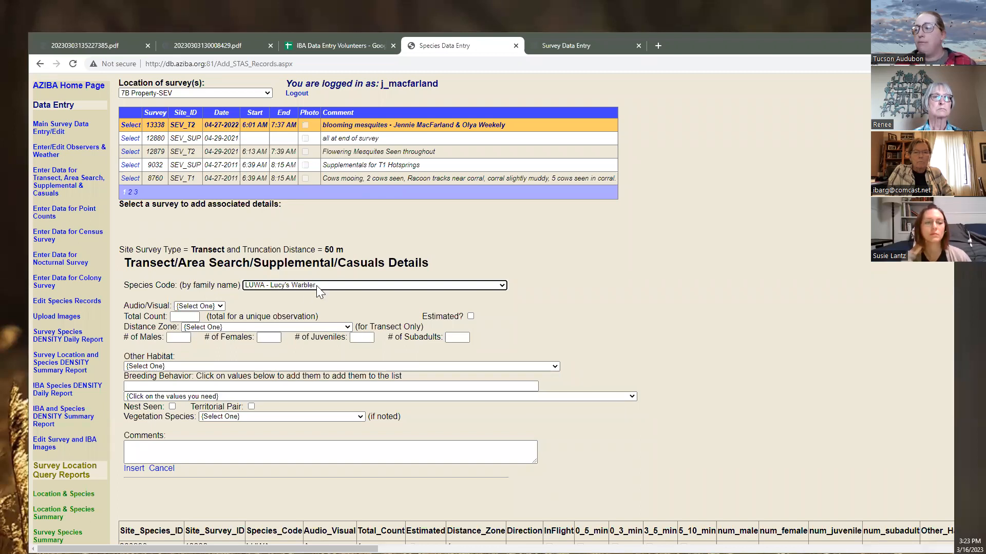
{"action": "left_click", "coordinate": [324, 285]}
{"action": "left_click", "coordinate": [326, 286]}
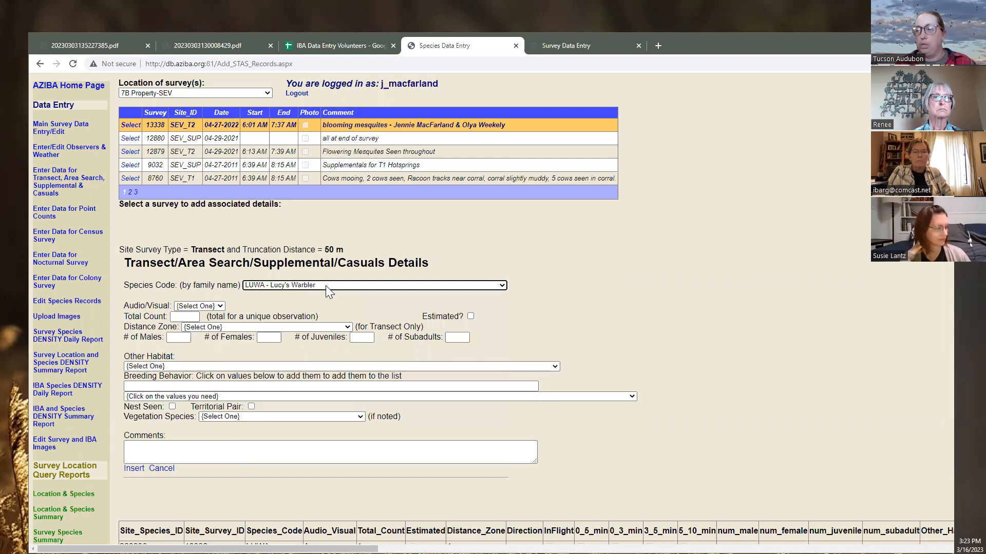
{"action": "left_click", "coordinate": [325, 285]}
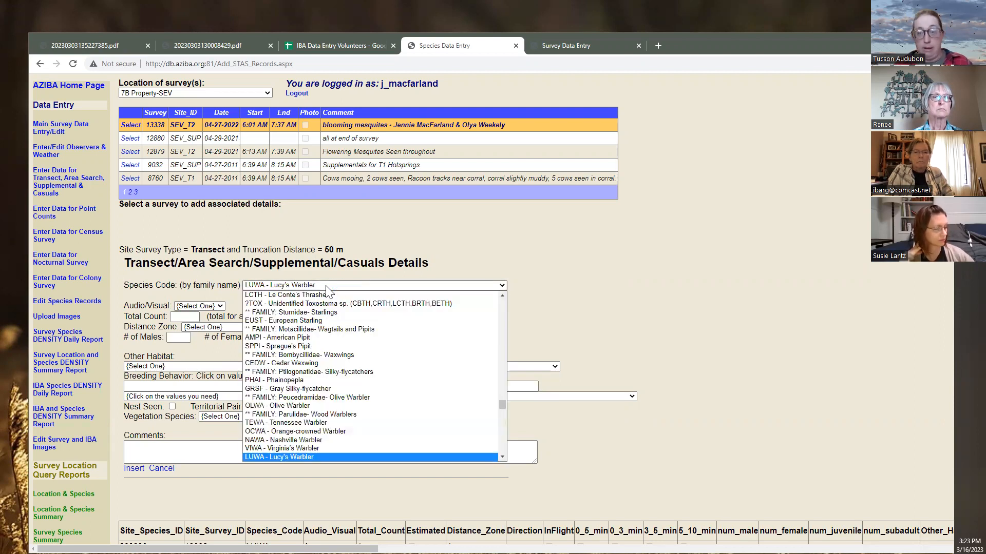
{"action": "left_click", "coordinate": [326, 285]}
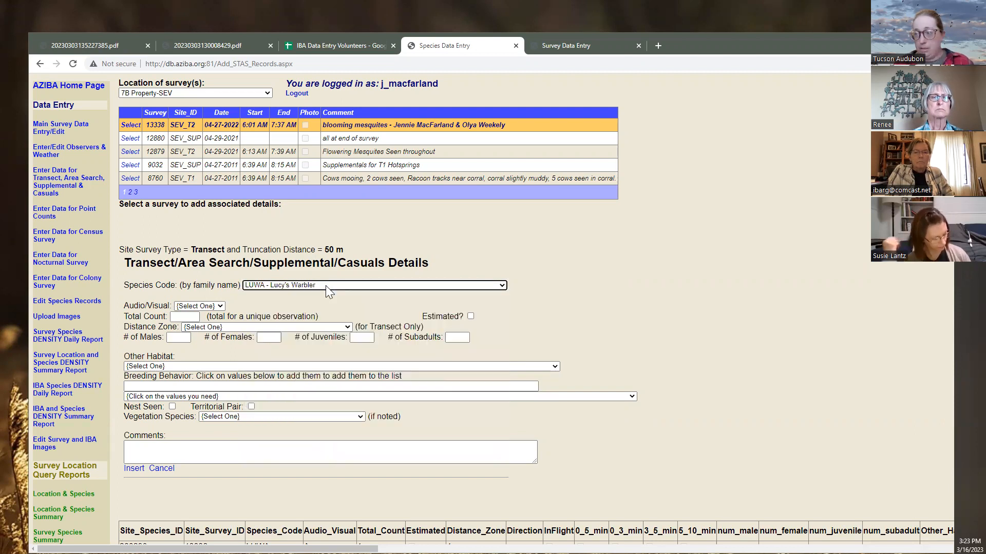
Enter Audio, Total Count 1, breeding behavior S (singing), and insert the record
{"action": "key", "text": "Tab"}
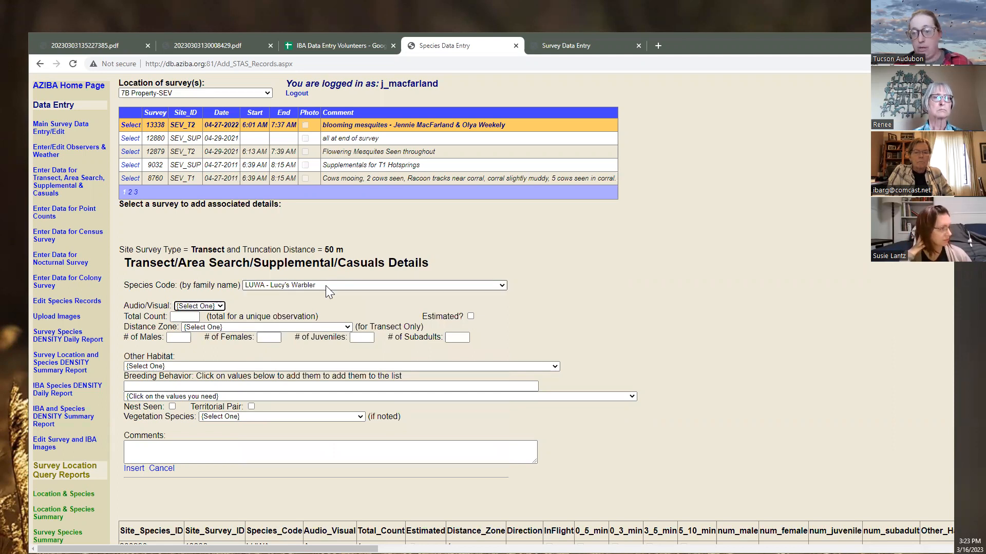
{"action": "key", "text": "a"}
{"action": "key", "text": "Tab"}
{"action": "type", "text": "1"}
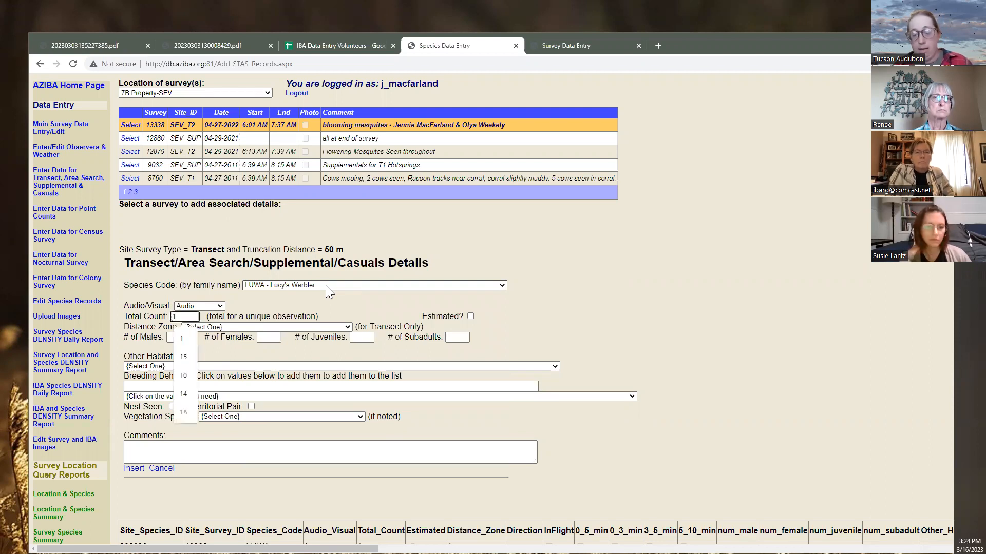
{"action": "key", "text": "Tab"}
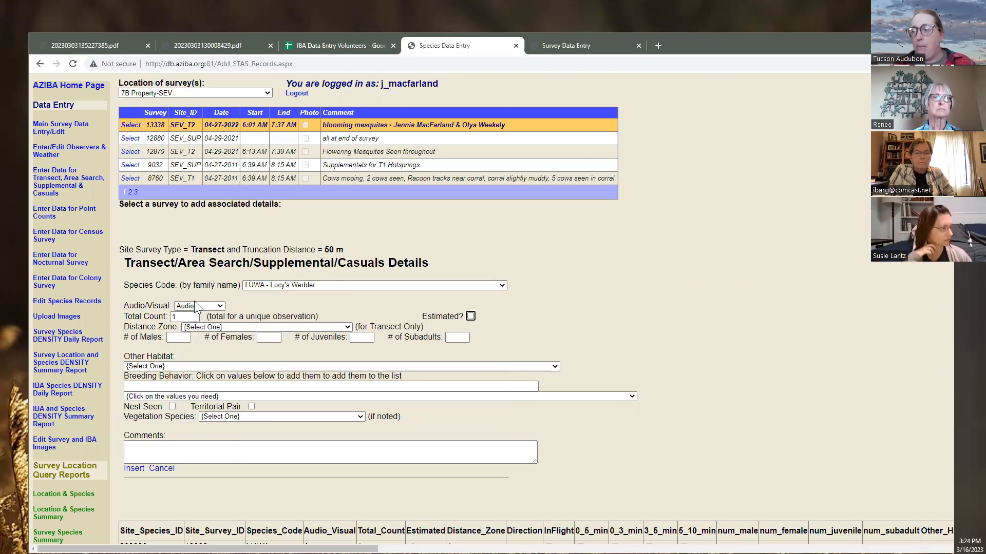
{"action": "left_click", "coordinate": [184, 398]}
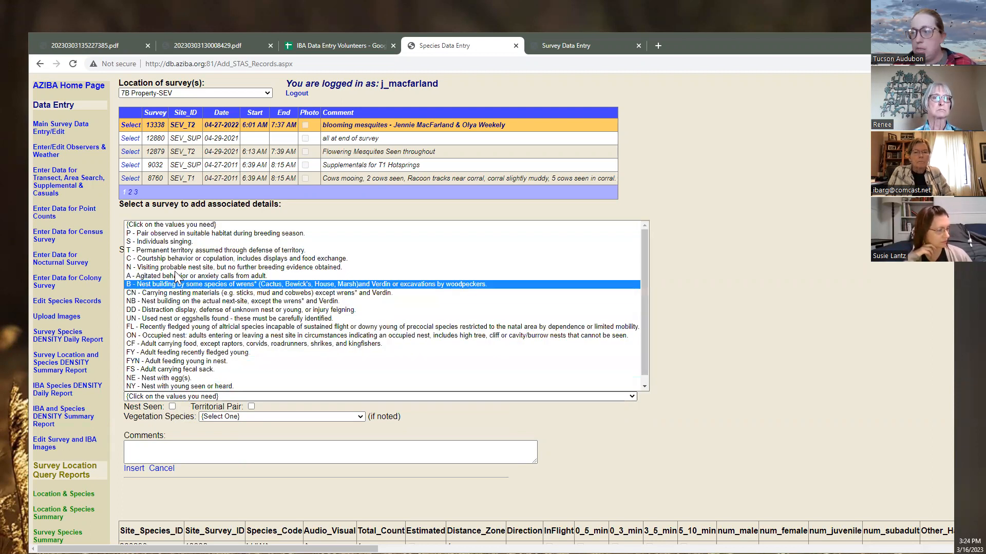
{"action": "left_click", "coordinate": [177, 244]}
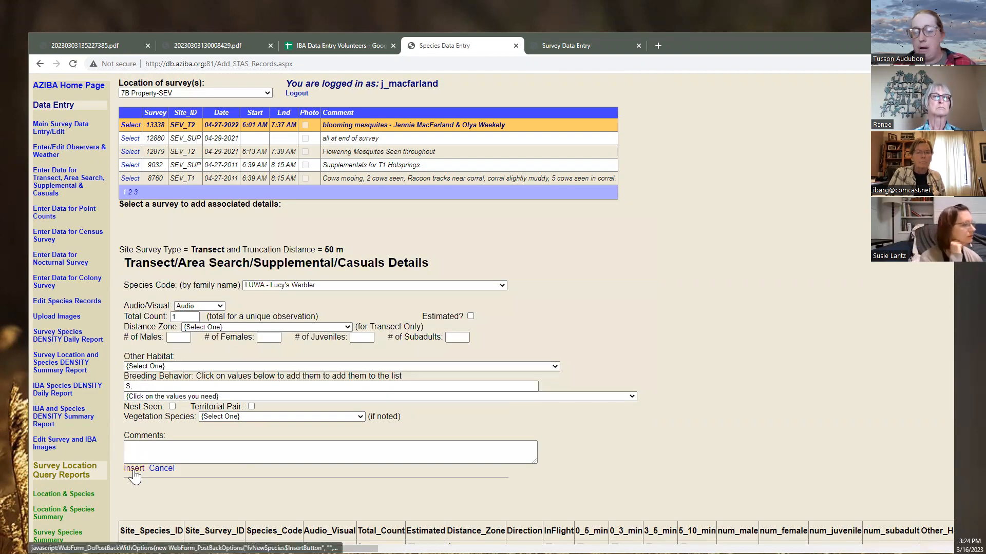
{"action": "left_click", "coordinate": [134, 475]}
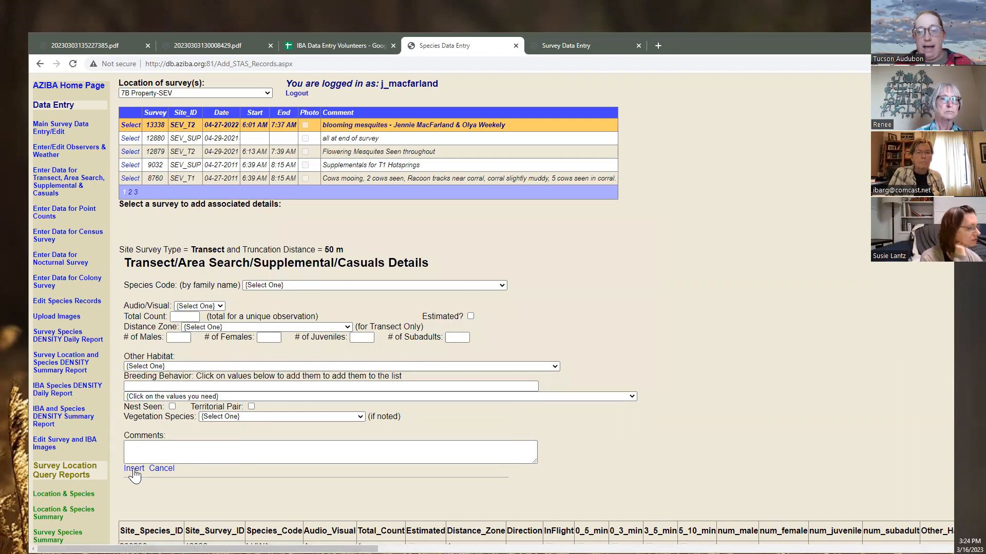
Set the species to BEVI (Bell's Vireo) detected Visually
{"action": "left_click", "coordinate": [329, 287]}
{"action": "type", "text": "bevi"}
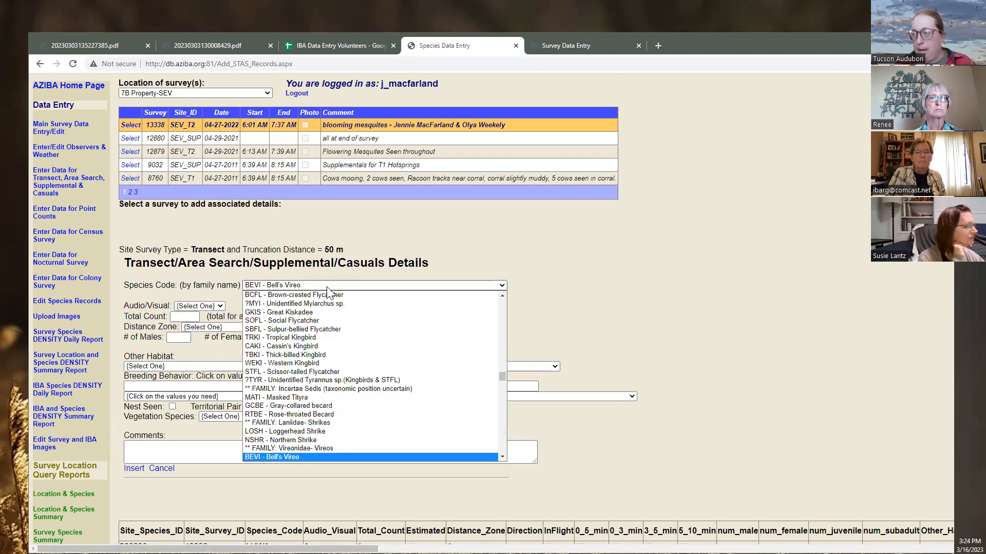
{"action": "key", "text": "Return"}
{"action": "key", "text": "Tab"}
{"action": "key", "text": "v"}
{"action": "key", "text": "Tab"}
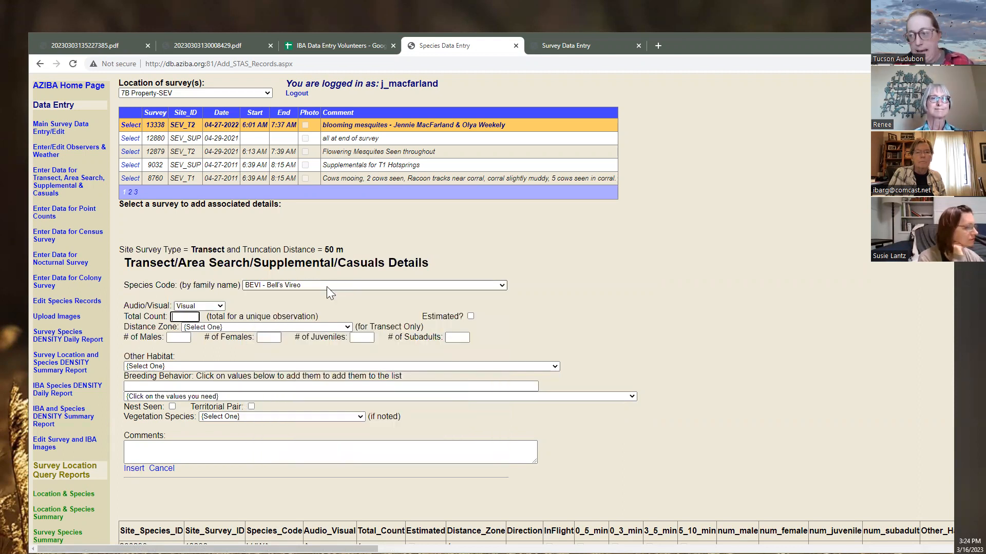
Enter Total Count 1 and Distance Zone 0 - 50 meters for the Bell's Vireo
{"action": "type", "text": "1"}
{"action": "key", "text": "Tab"}
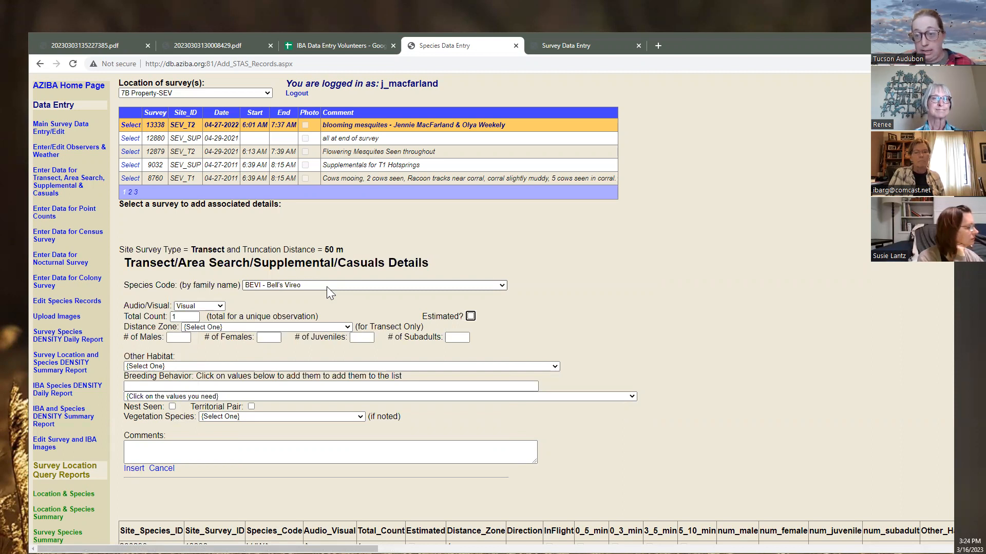
{"action": "key", "text": "Tab"}
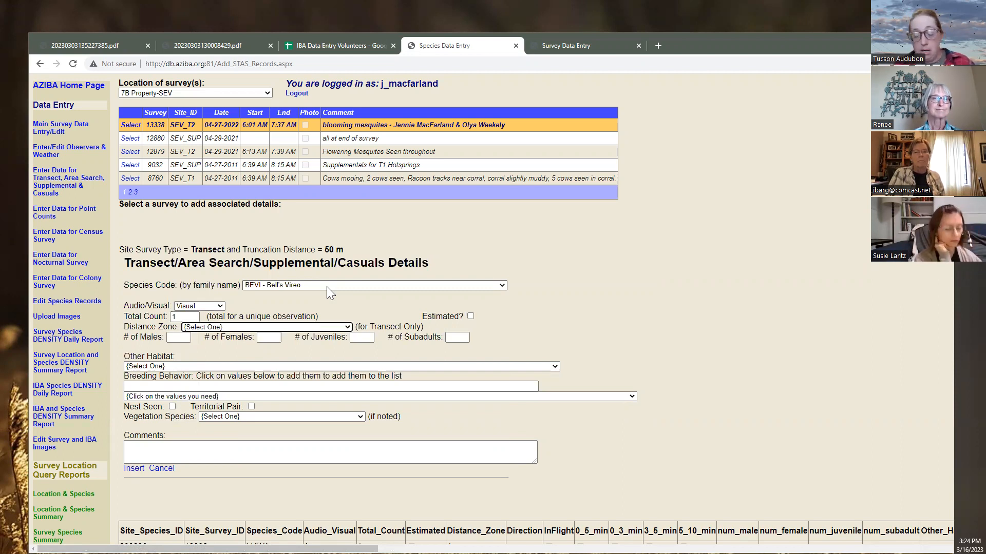
{"action": "key", "text": "Down"}
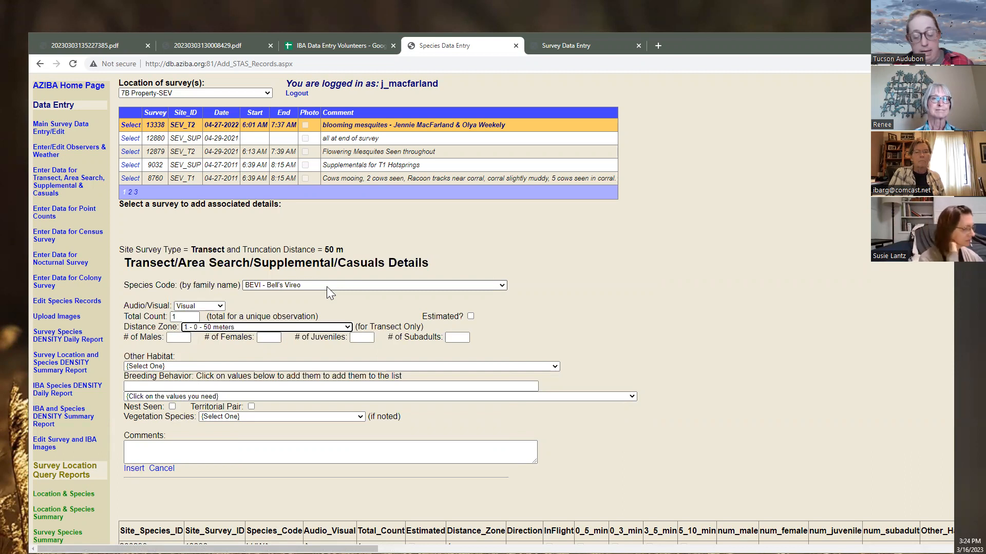
{"action": "key", "text": "Tab"}
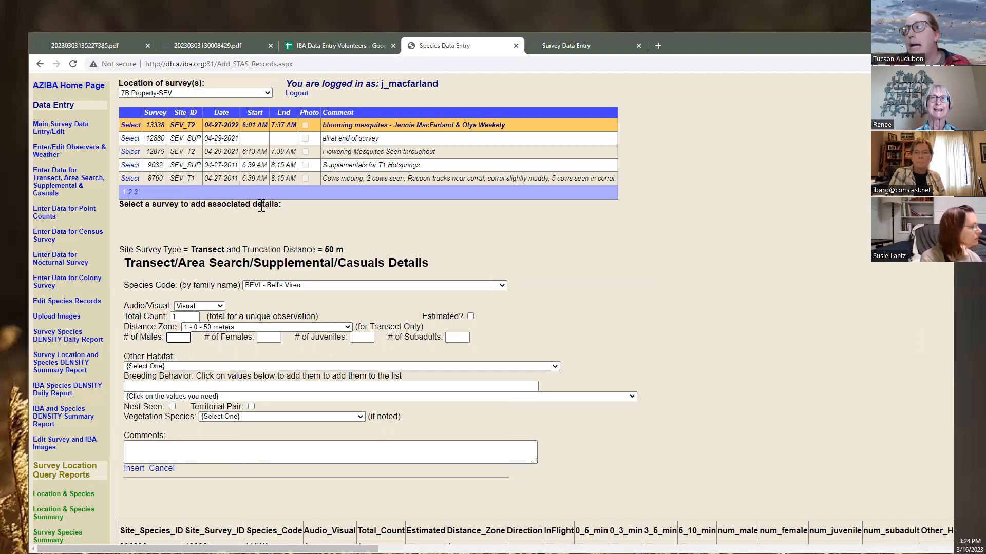
{"action": "left_click", "coordinate": [559, 44]}
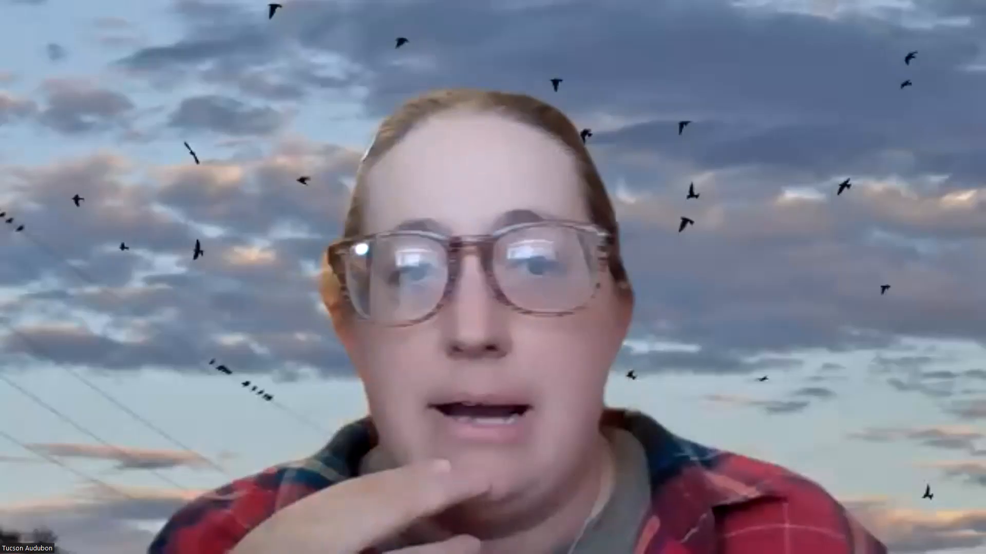